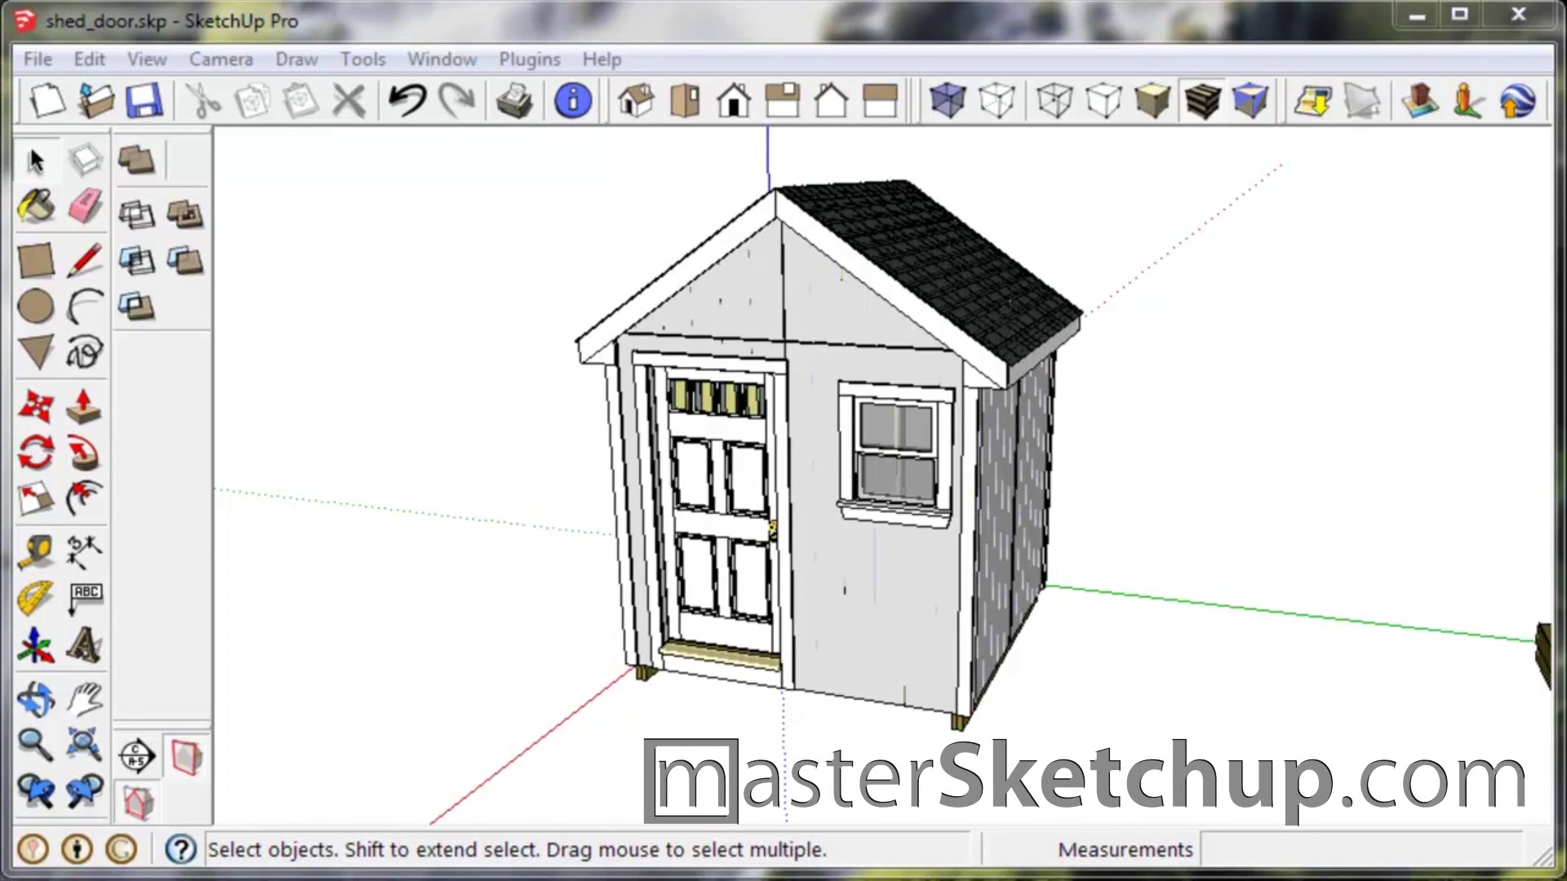
# Open the shed group and delete the front wall together with its door and window.
pyautogui.moveTo(1315, 622)
pyautogui.mouseDown(button='middle')
pyautogui.moveTo(1053, 639)
pyautogui.moveTo(1057, 657)
pyautogui.mouseUp(button='middle')
pyautogui.moveTo(804, 637); pyautogui.dragTo(618, 645, button='middle')
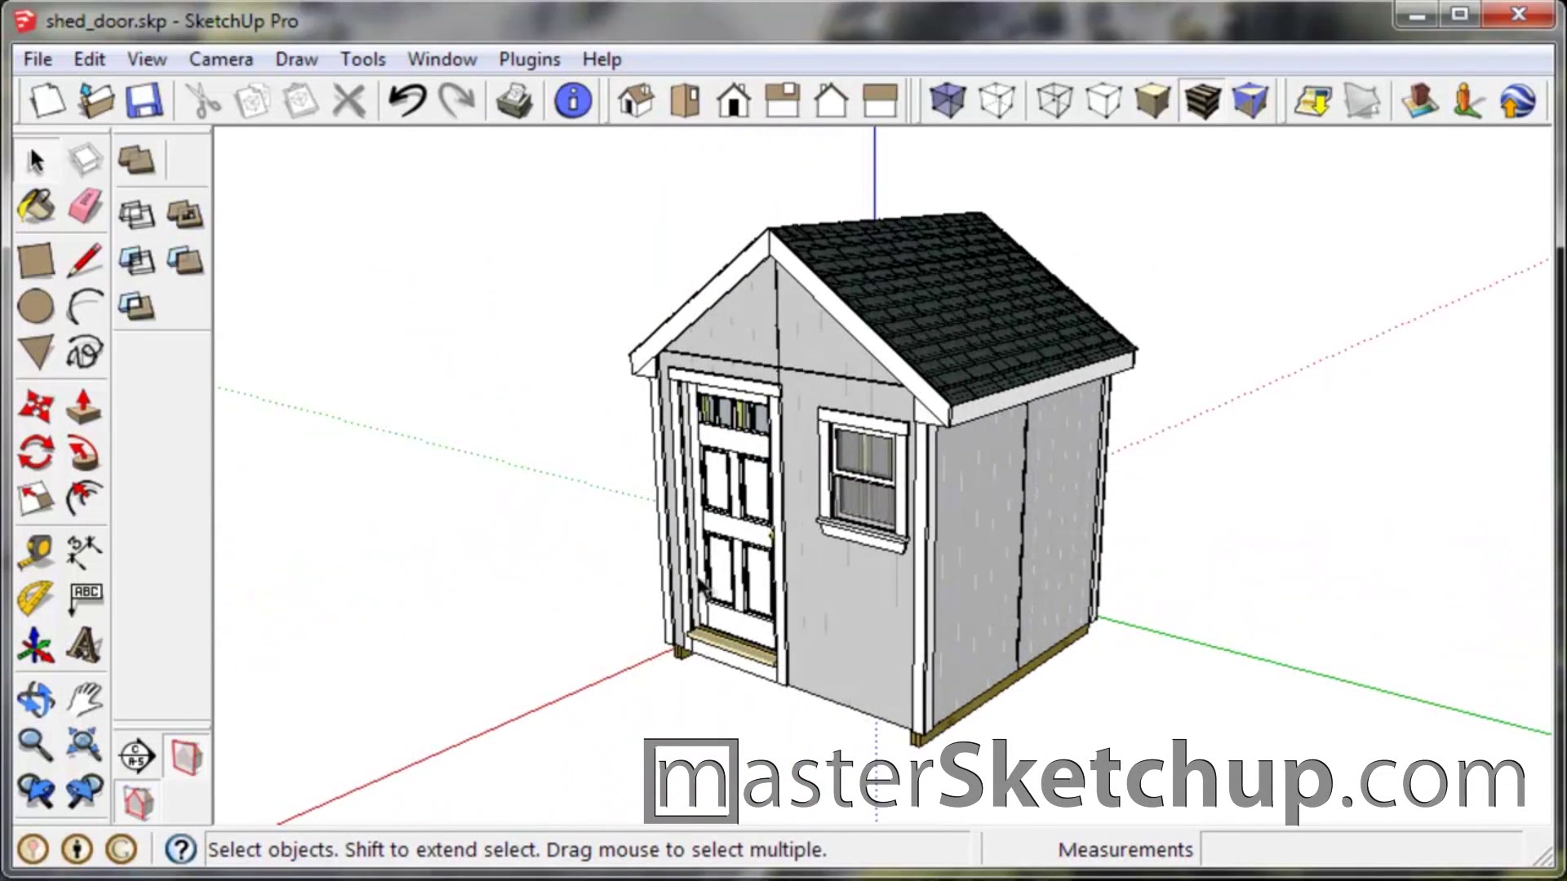
pyautogui.scroll(2, 780, 555)
pyautogui.click(812, 577)
pyautogui.doubleClick(819, 589)
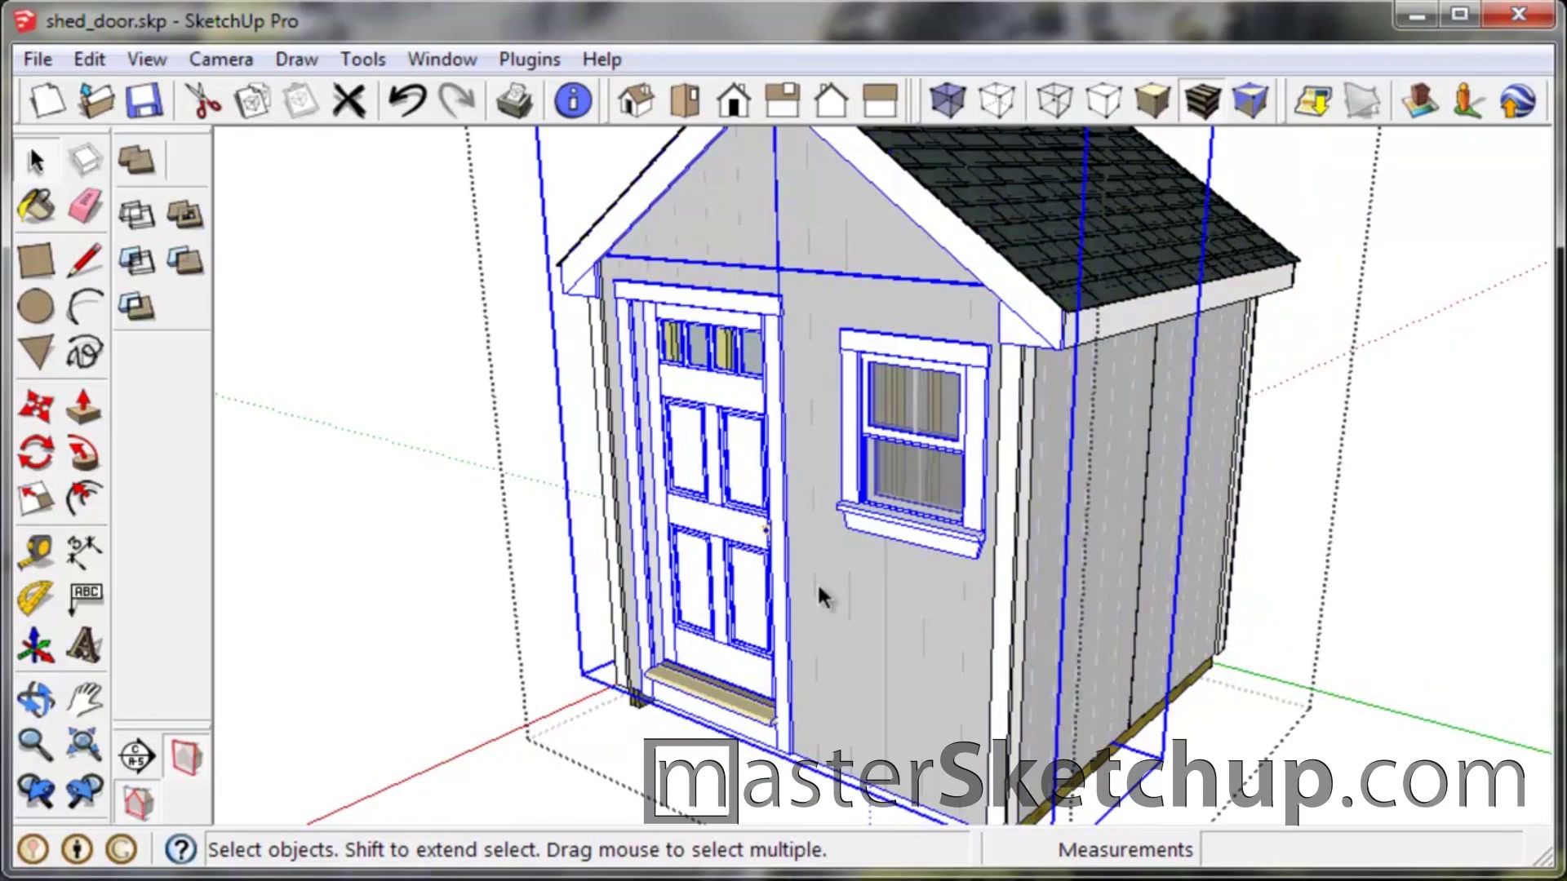
pyautogui.press('Delete')
# Open the exposed side wall group and examine its stud framing from several angles.
pyautogui.scroll(4, 728, 524)
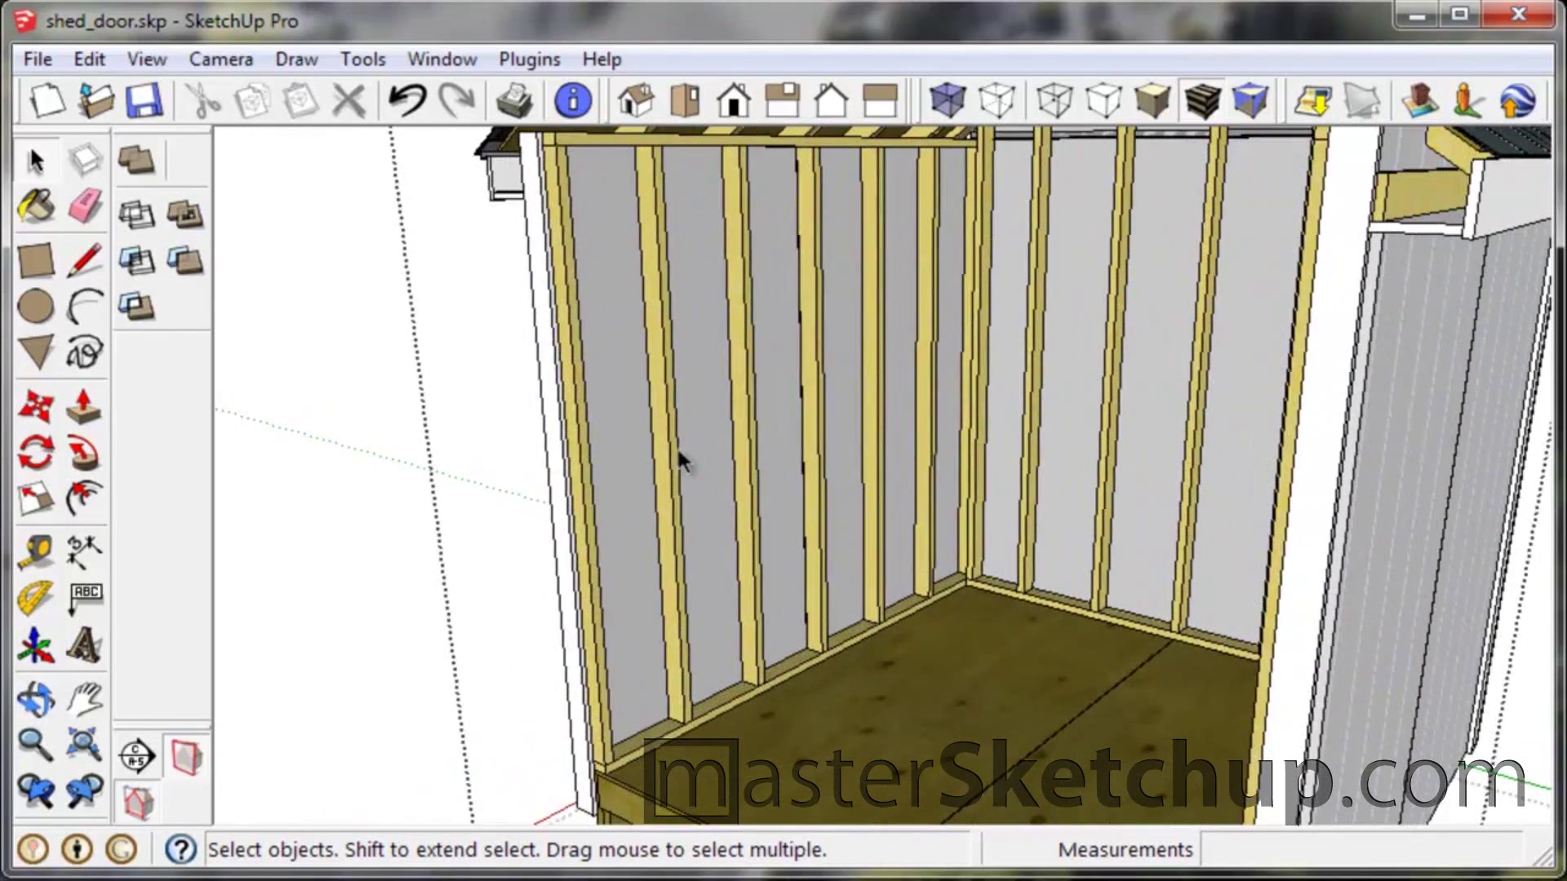
pyautogui.click(683, 483)
pyautogui.moveTo(683, 483); pyautogui.dragTo(651, 483, button='middle')
pyautogui.doubleClick(652, 483)
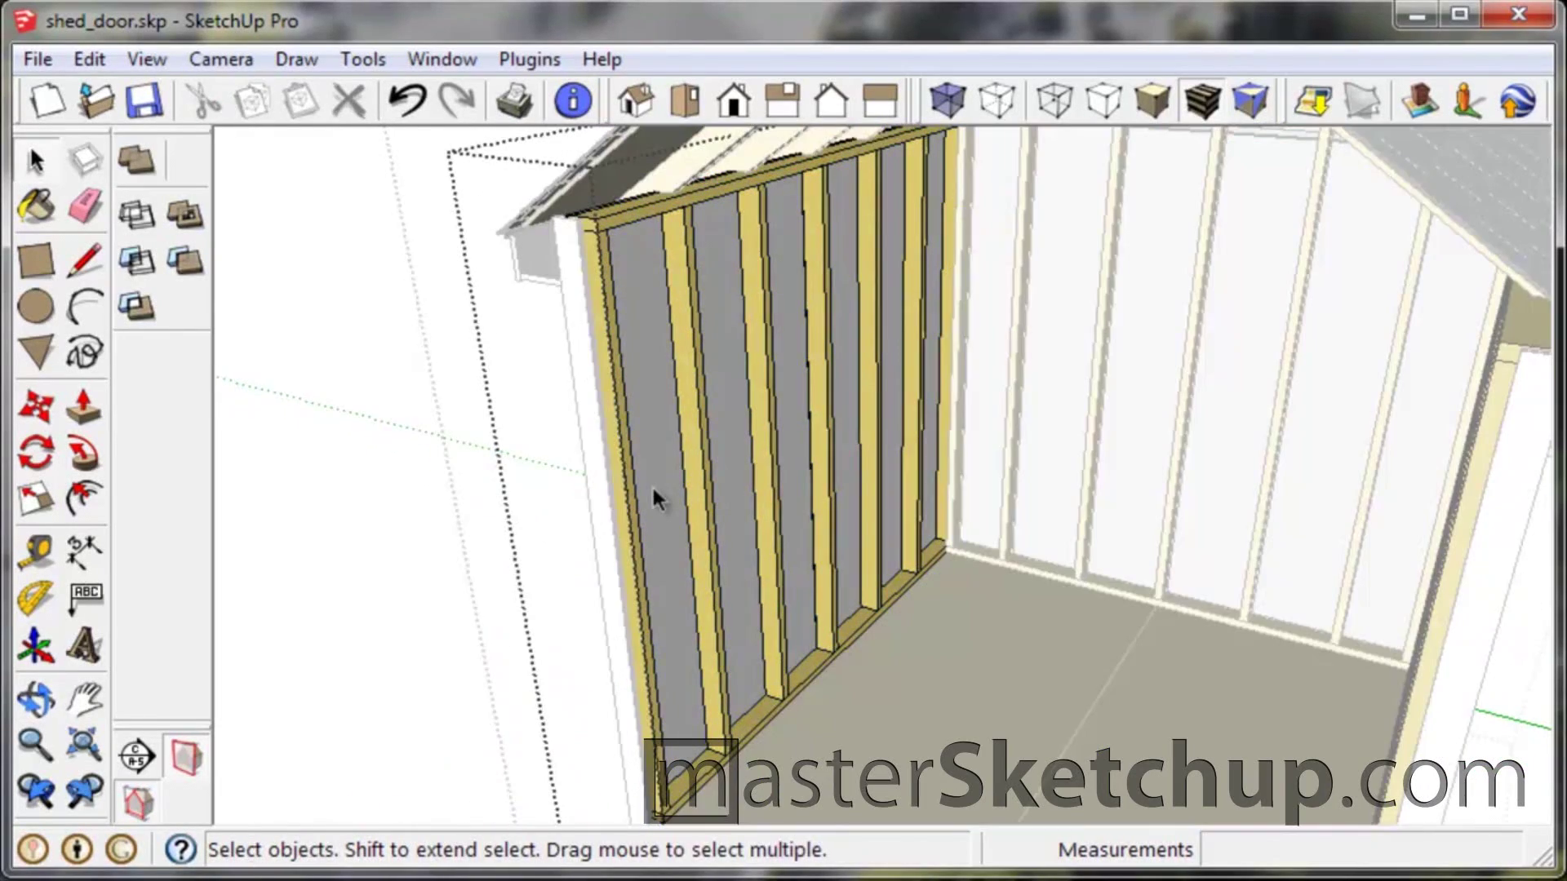
pyautogui.moveTo(786, 612); pyautogui.dragTo(865, 624, button='middle')
pyautogui.scroll(-3, 828, 659)
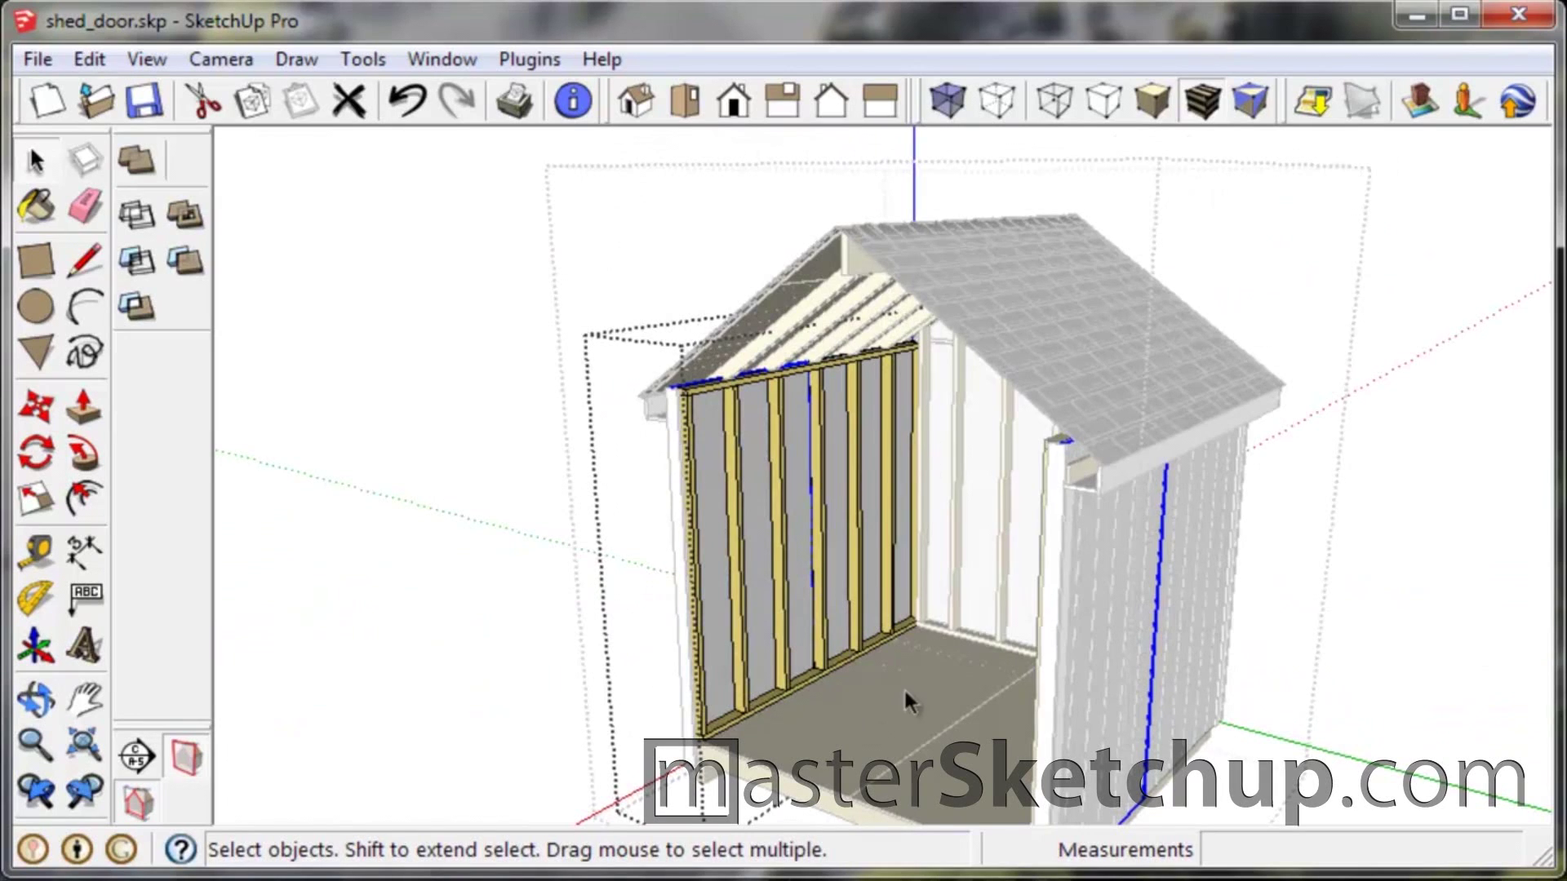
pyautogui.moveTo(904, 687); pyautogui.dragTo(1333, 752, button='middle')
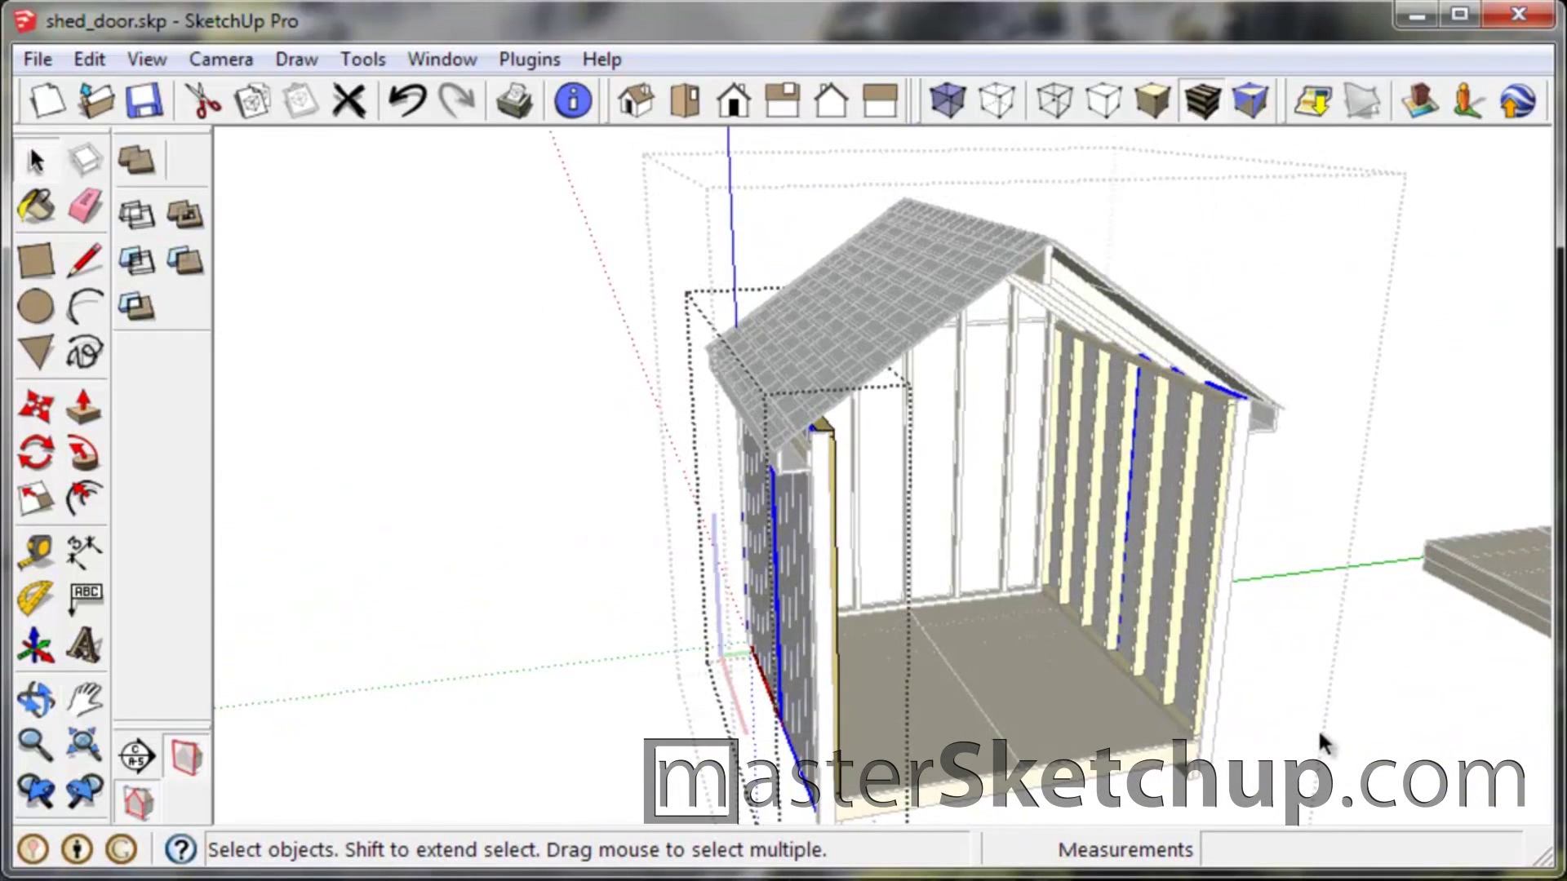
# Draw a 3.5" wide rectangle along the full edge of the separate floor platform, on the side facing the shed.
pyautogui.press('pagedown')
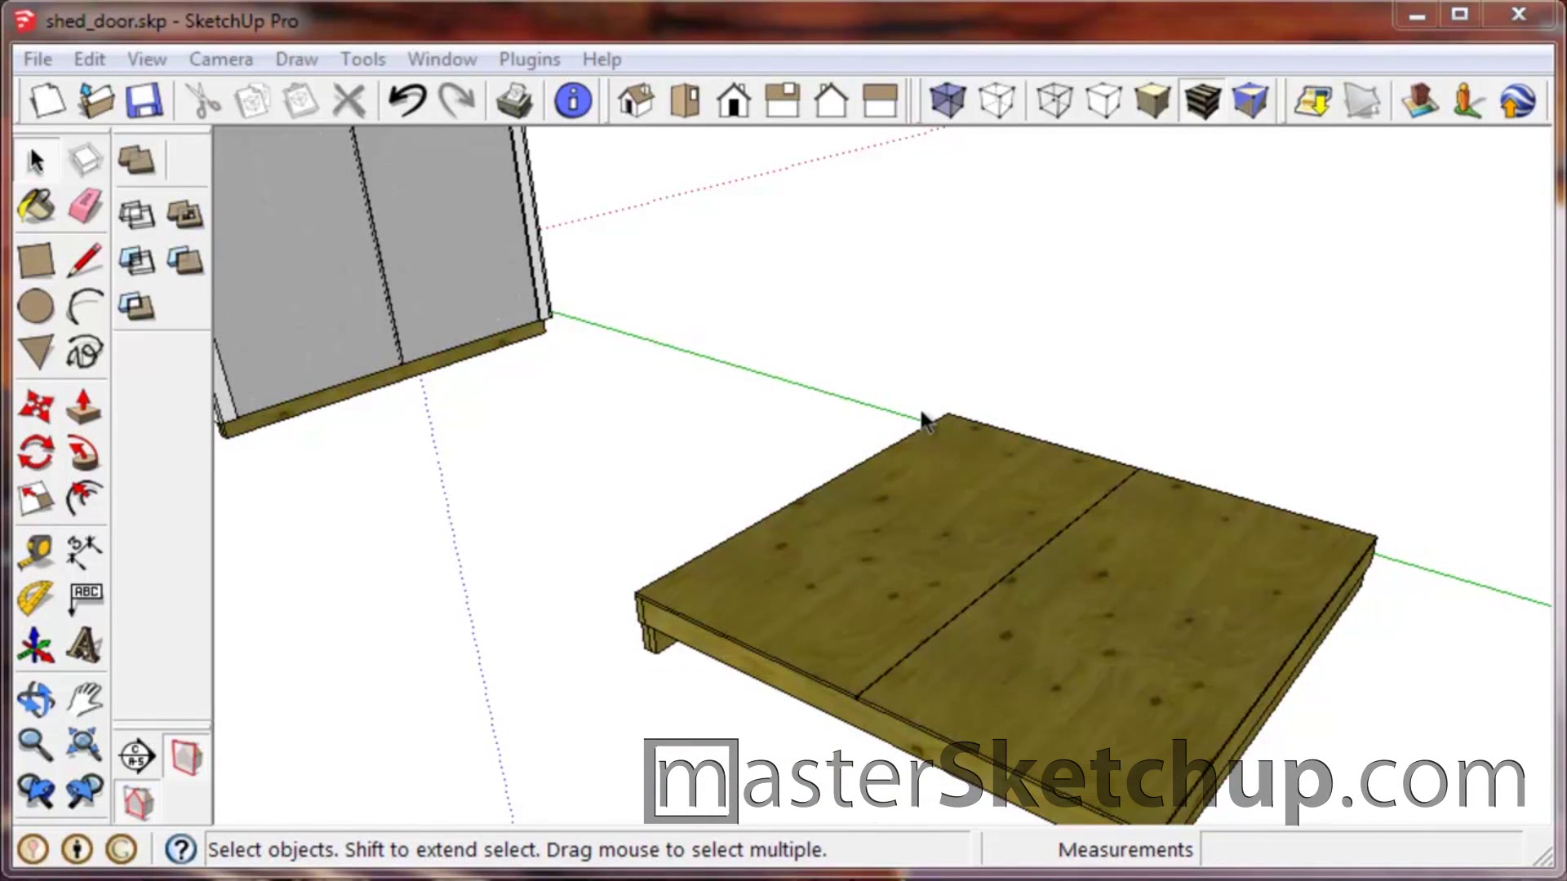
pyautogui.click(869, 598)
pyautogui.moveTo(869, 597); pyautogui.dragTo(885, 655, button='middle')
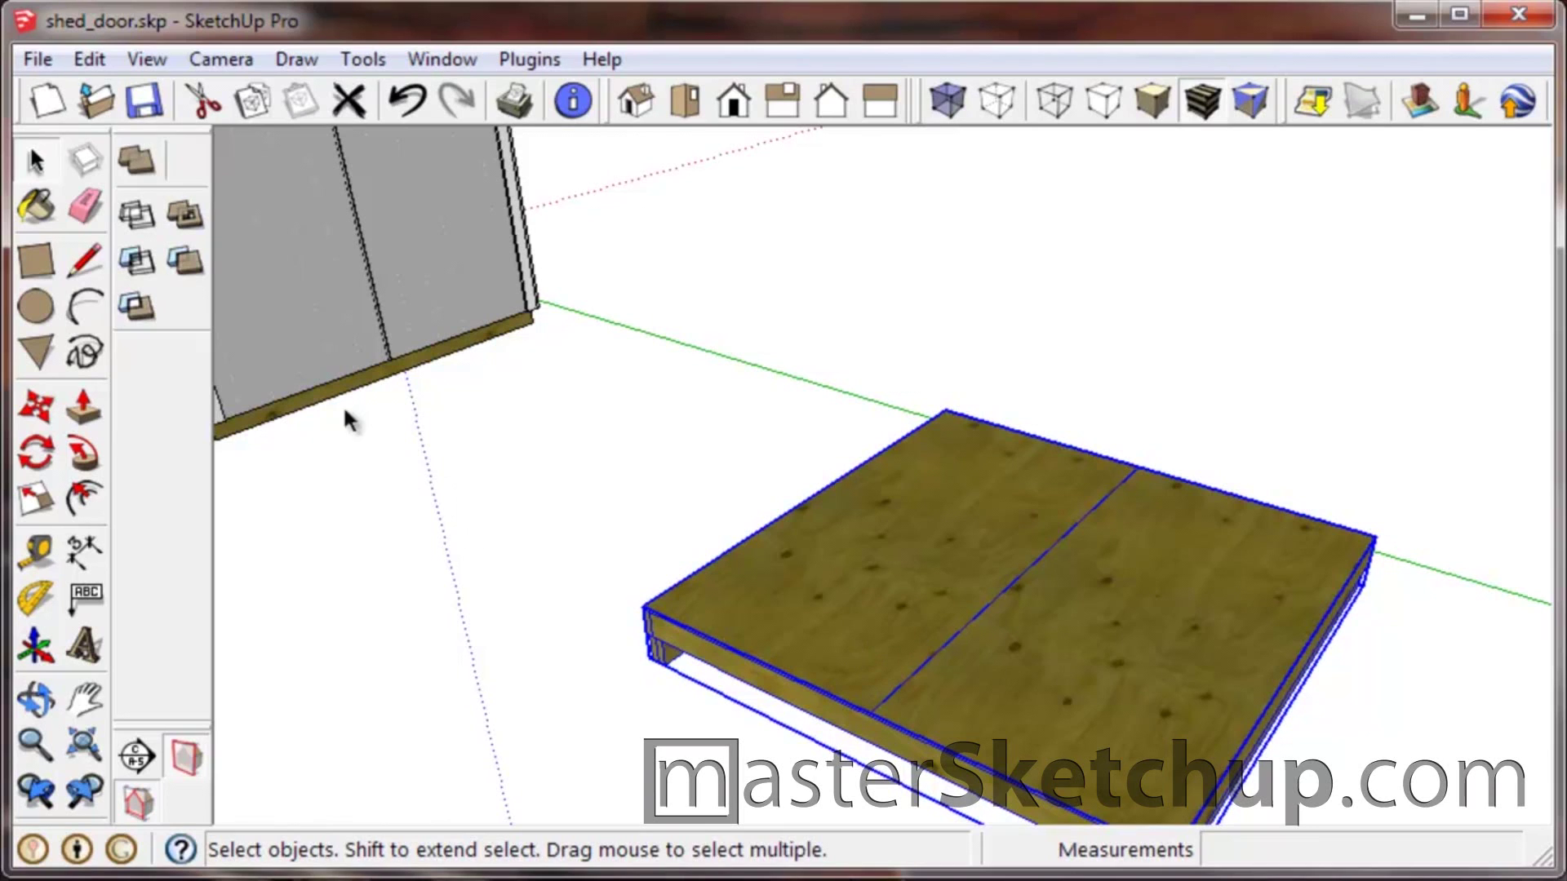
pyautogui.click(35, 261)
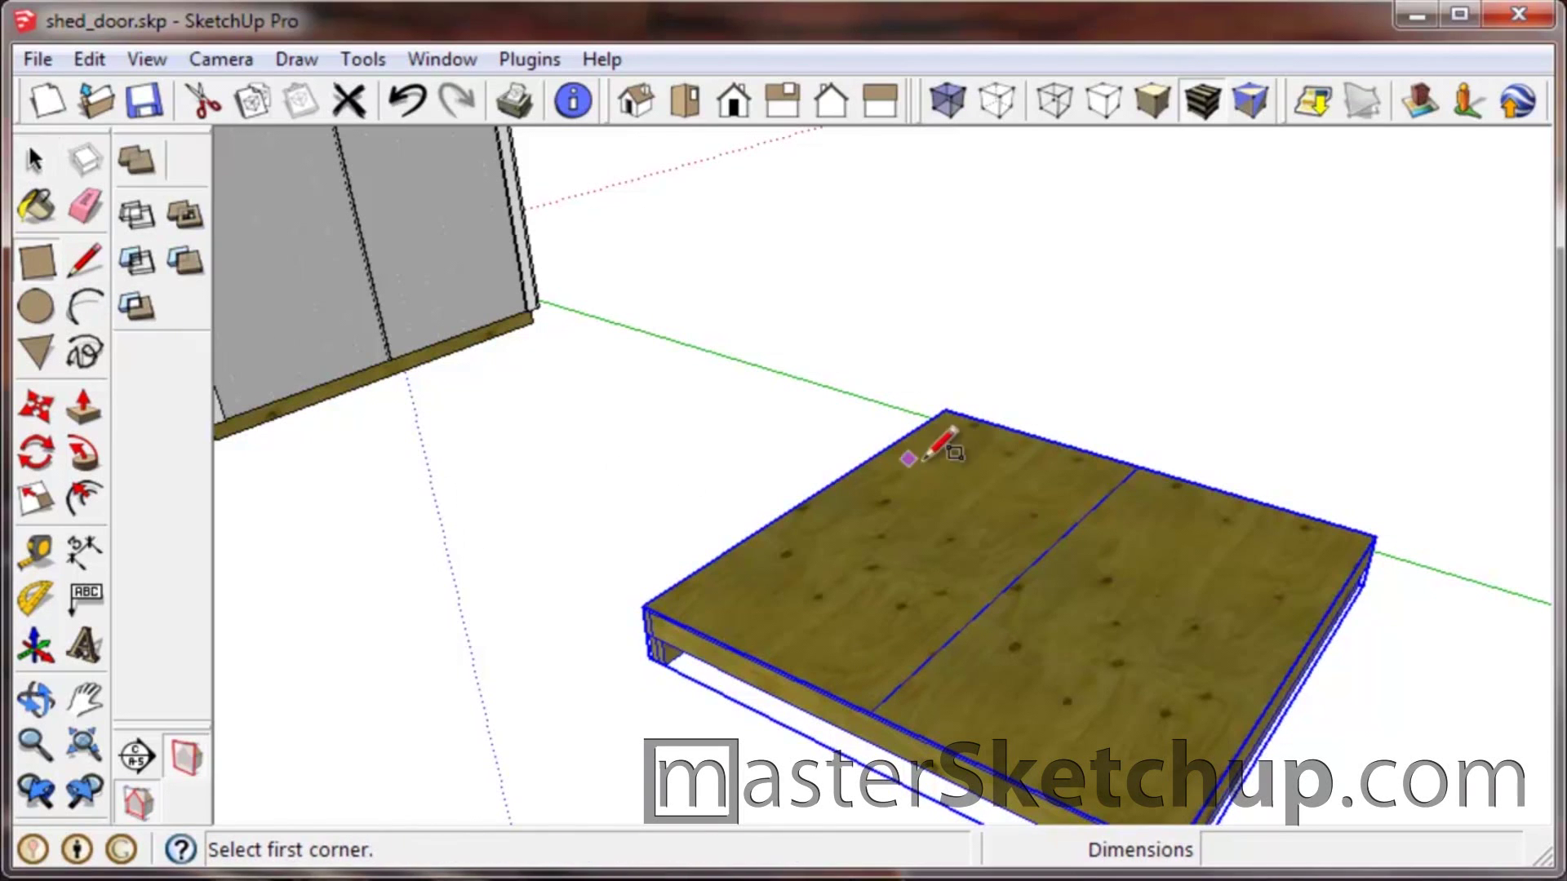
pyautogui.scroll(5, 948, 436)
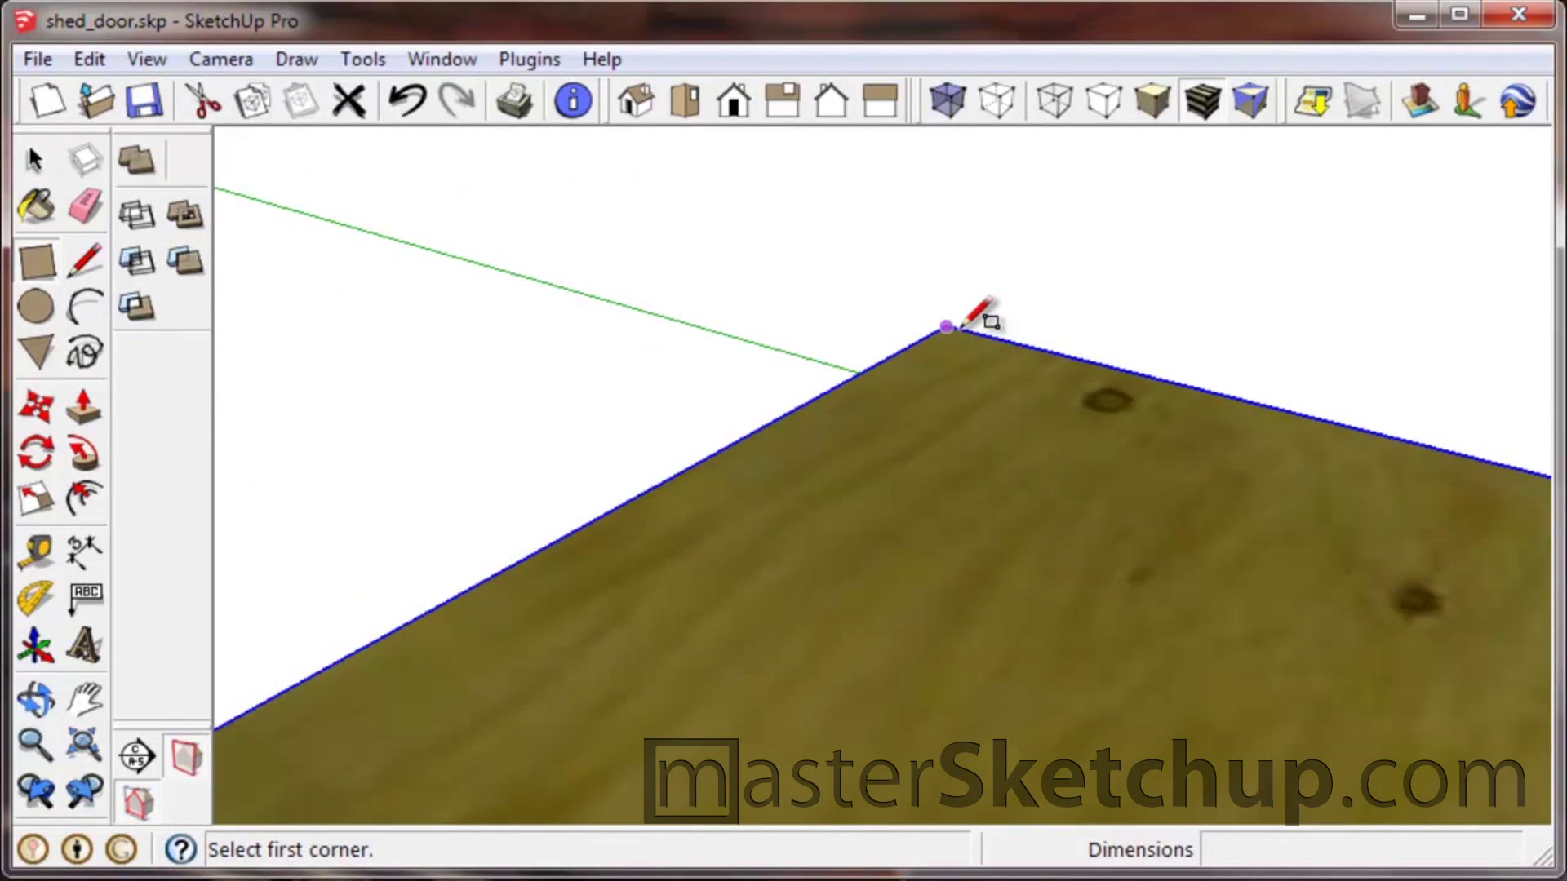
pyautogui.click(948, 326)
pyautogui.scroll(-4, 948, 326)
pyautogui.scroll(3, 570, 594)
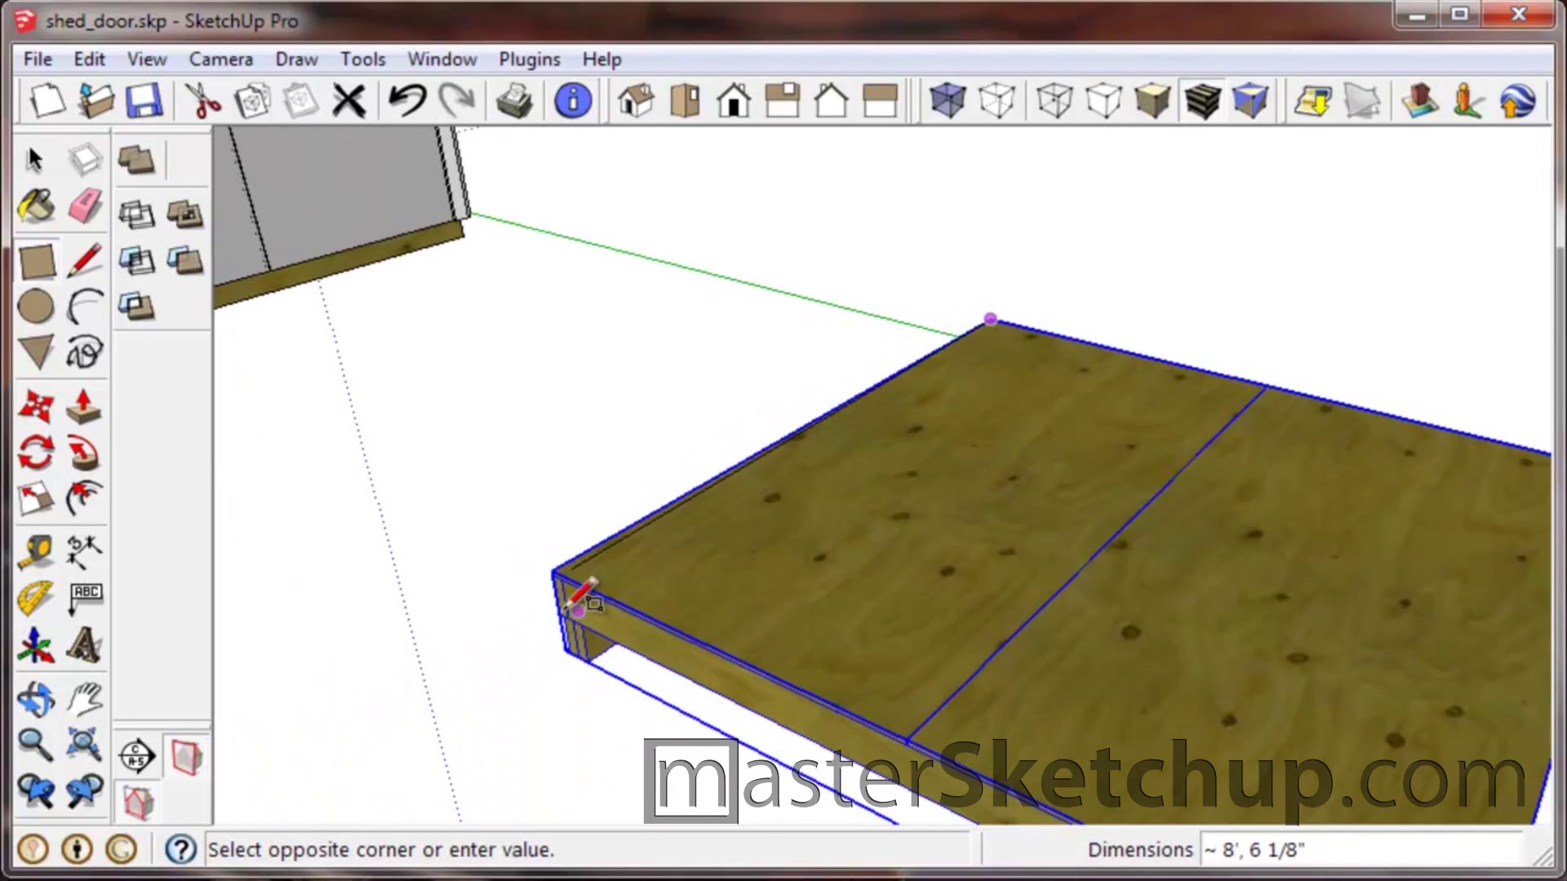
pyautogui.scroll(3, 591, 586)
pyautogui.click(578, 557)
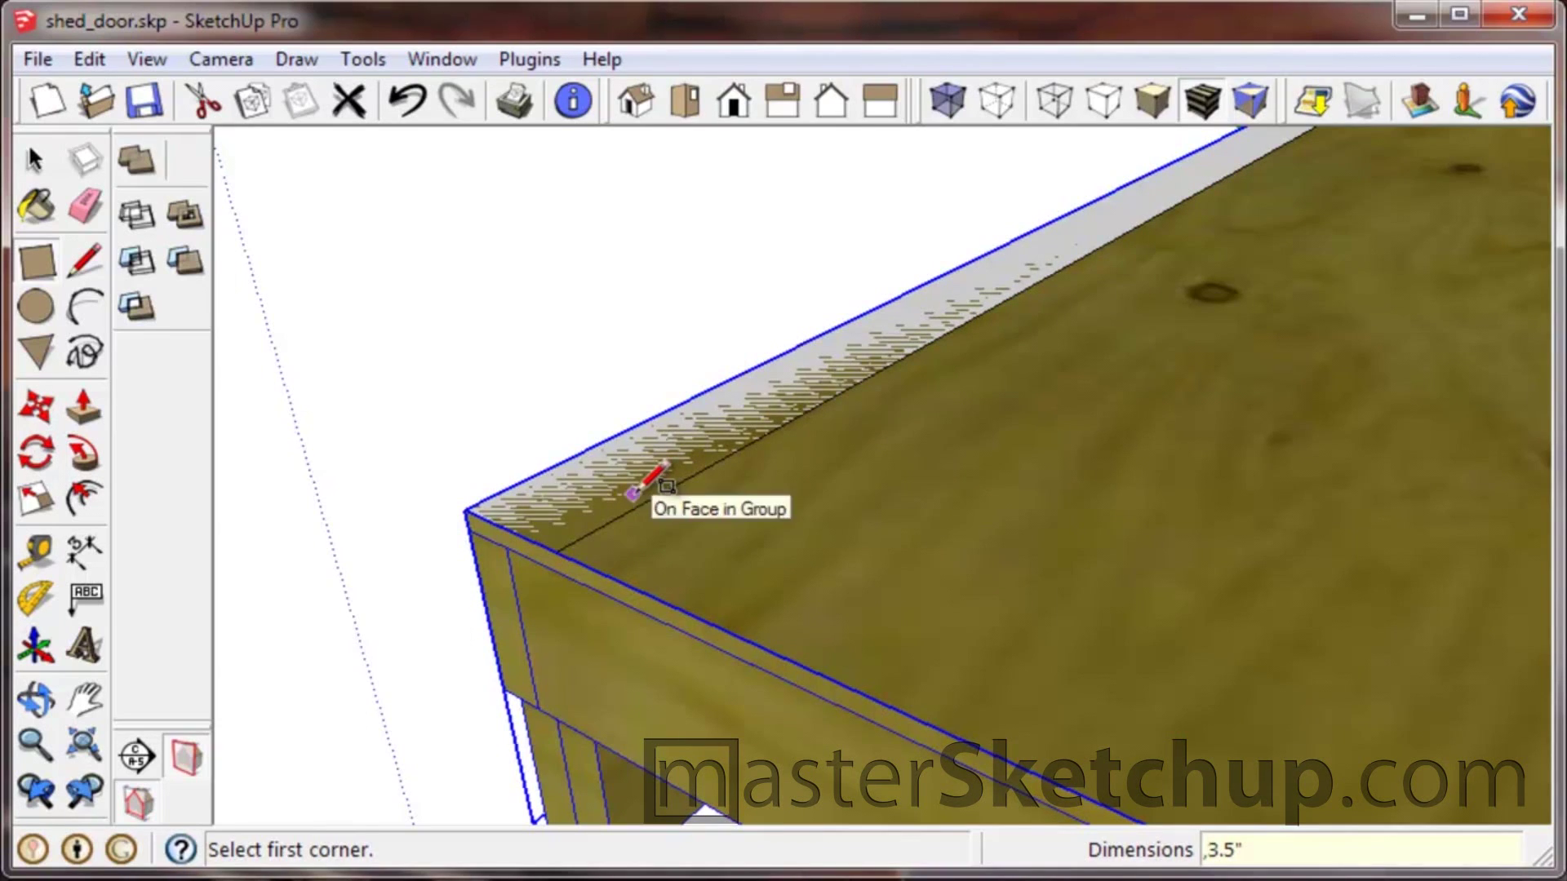
# Pull the rectangle up 1.5" to form the wall's bottom plate.
pyautogui.press('p')
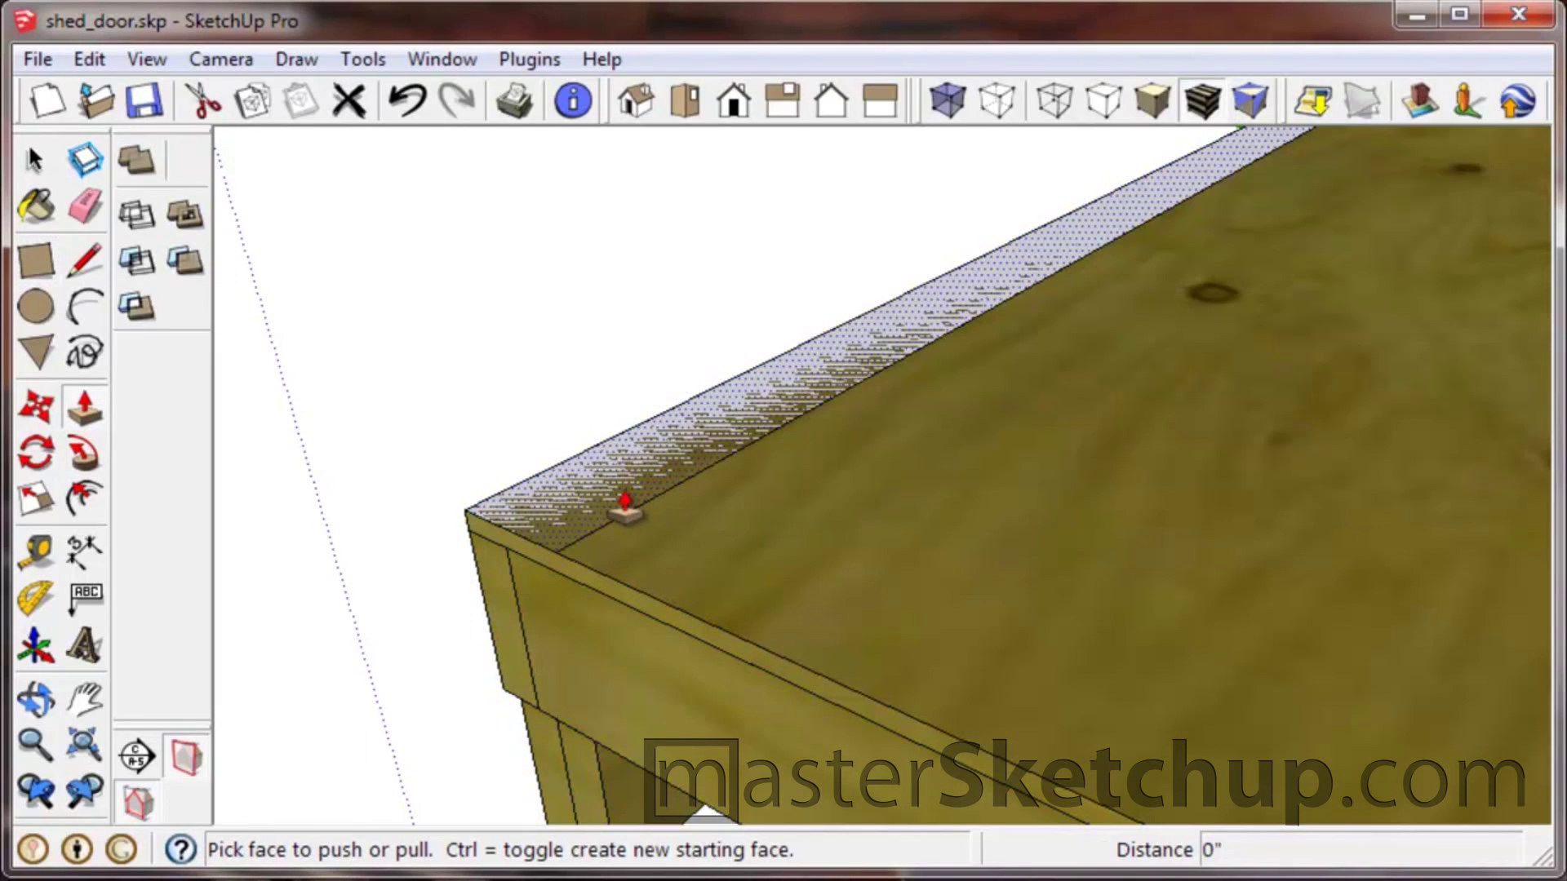
pyautogui.moveTo(625, 510); pyautogui.dragTo(624, 455)
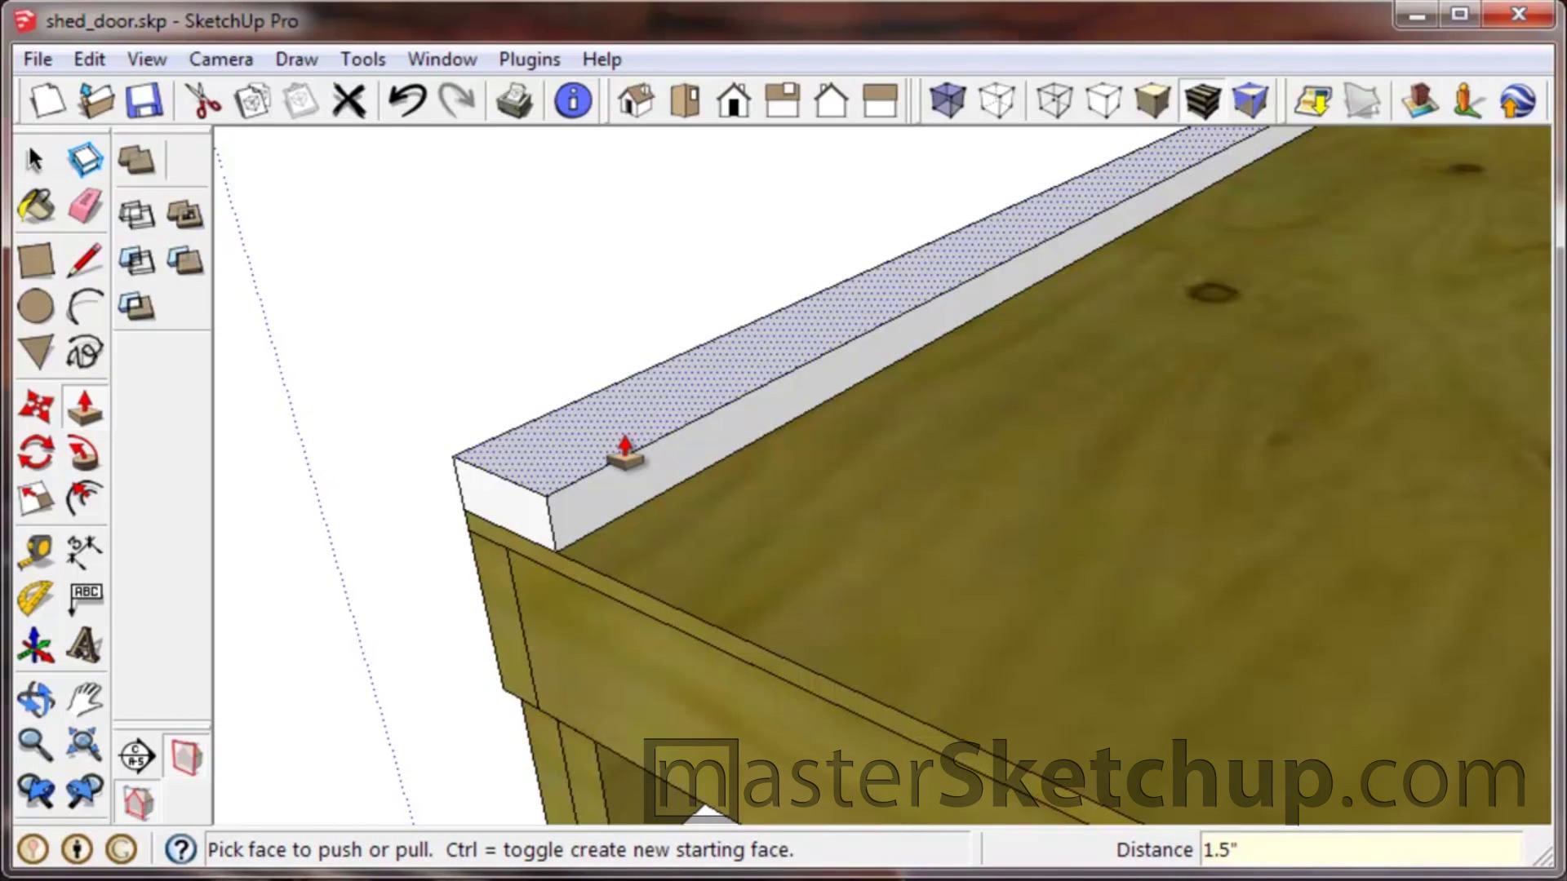
pyautogui.click(624, 456)
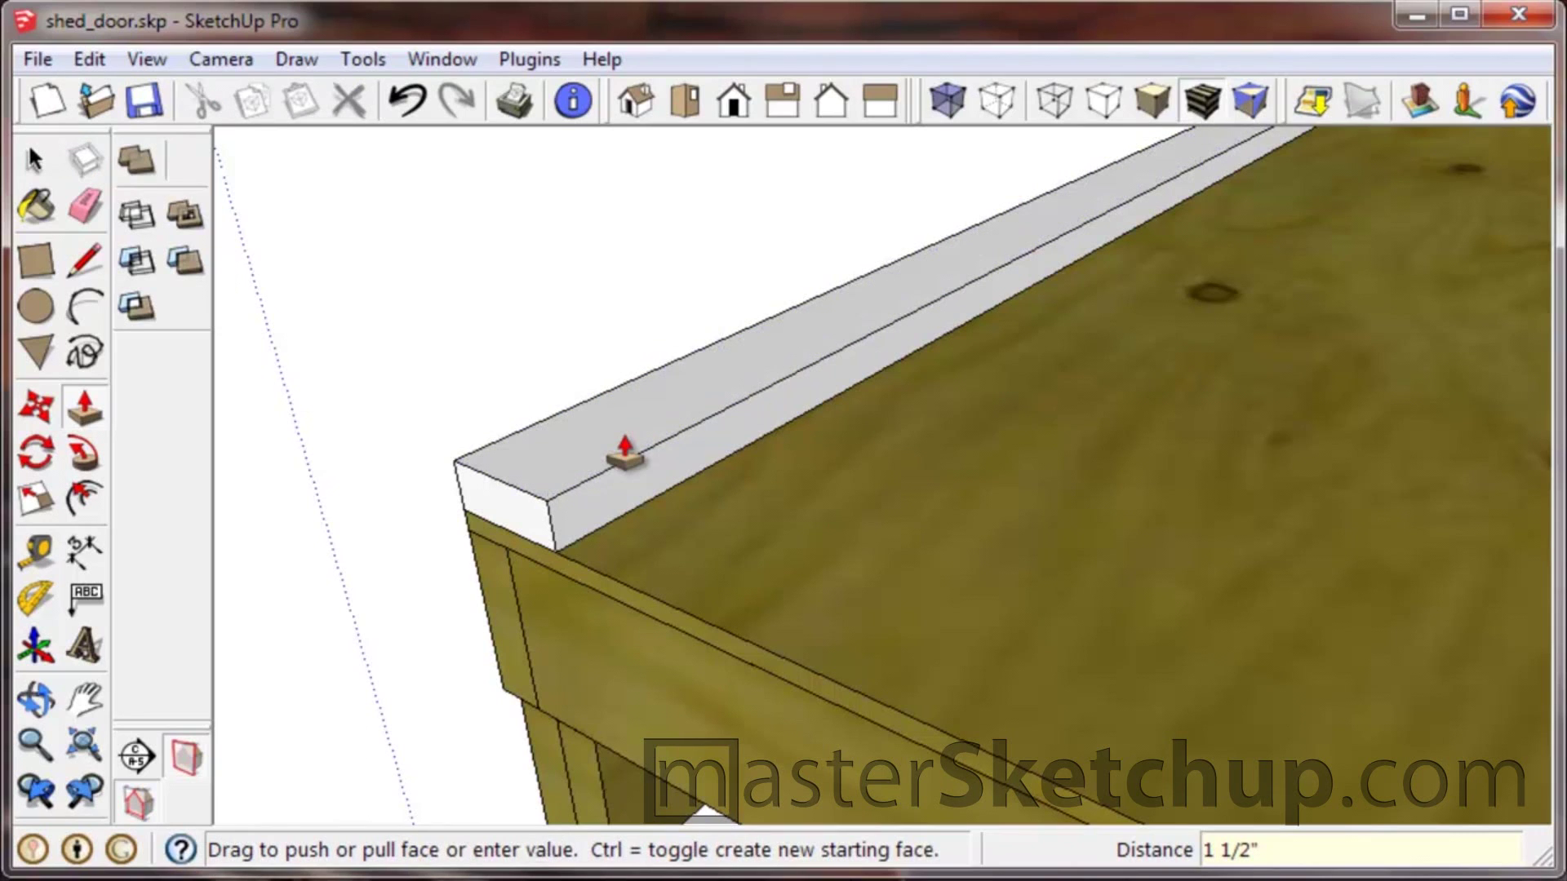
# Select all the geometry of the bottom plate and make it a group.
pyautogui.press('space')
pyautogui.click(584, 473)
pyautogui.tripleClick(538, 518)
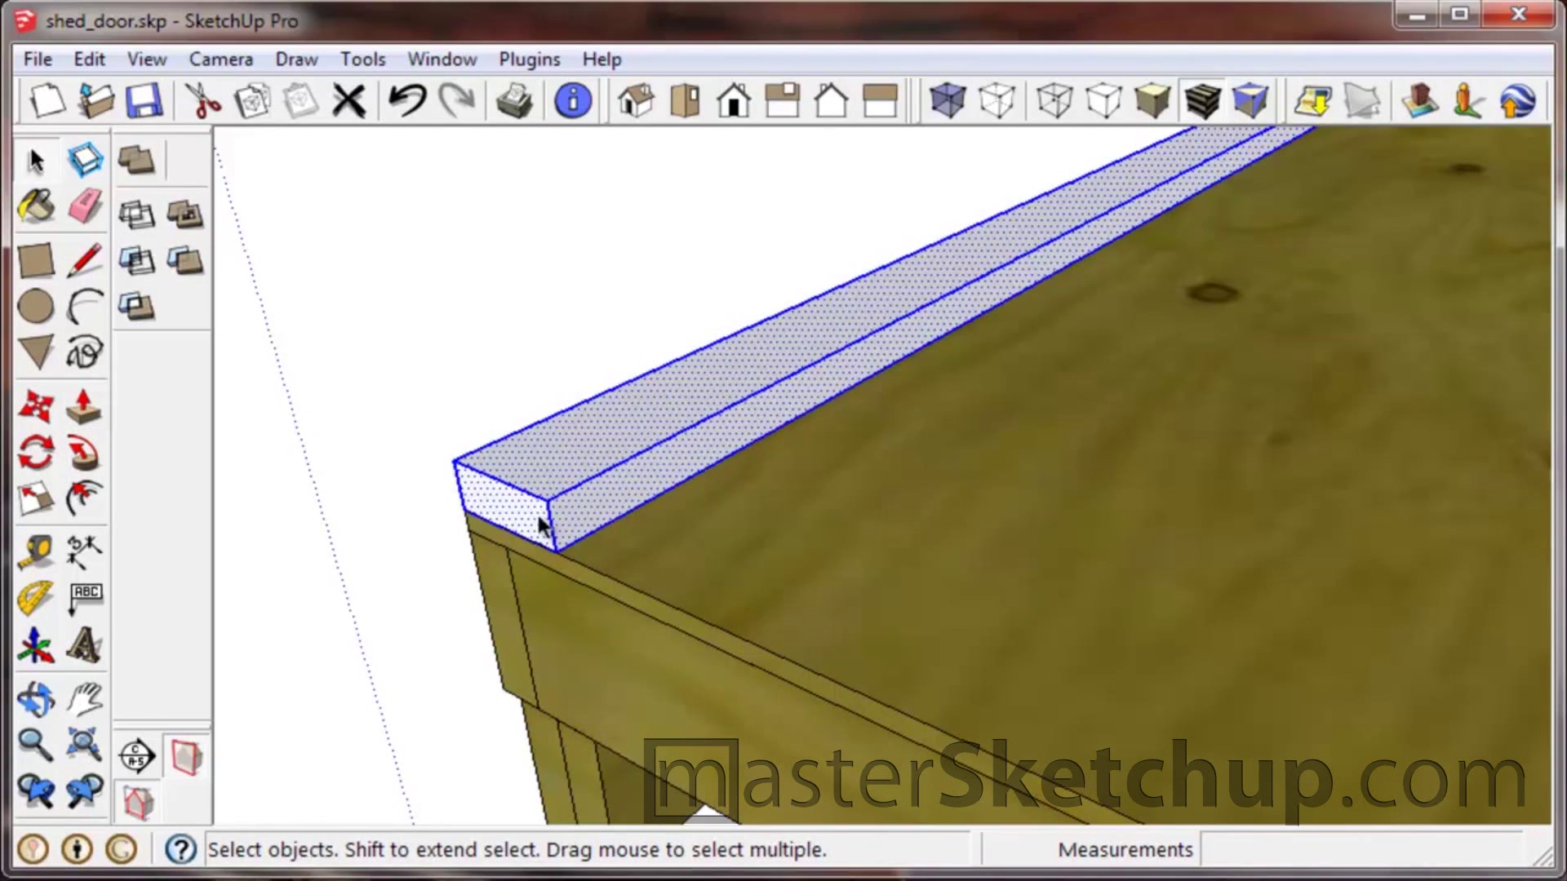
pyautogui.moveTo(539, 518); pyautogui.dragTo(753, 396, button='middle')
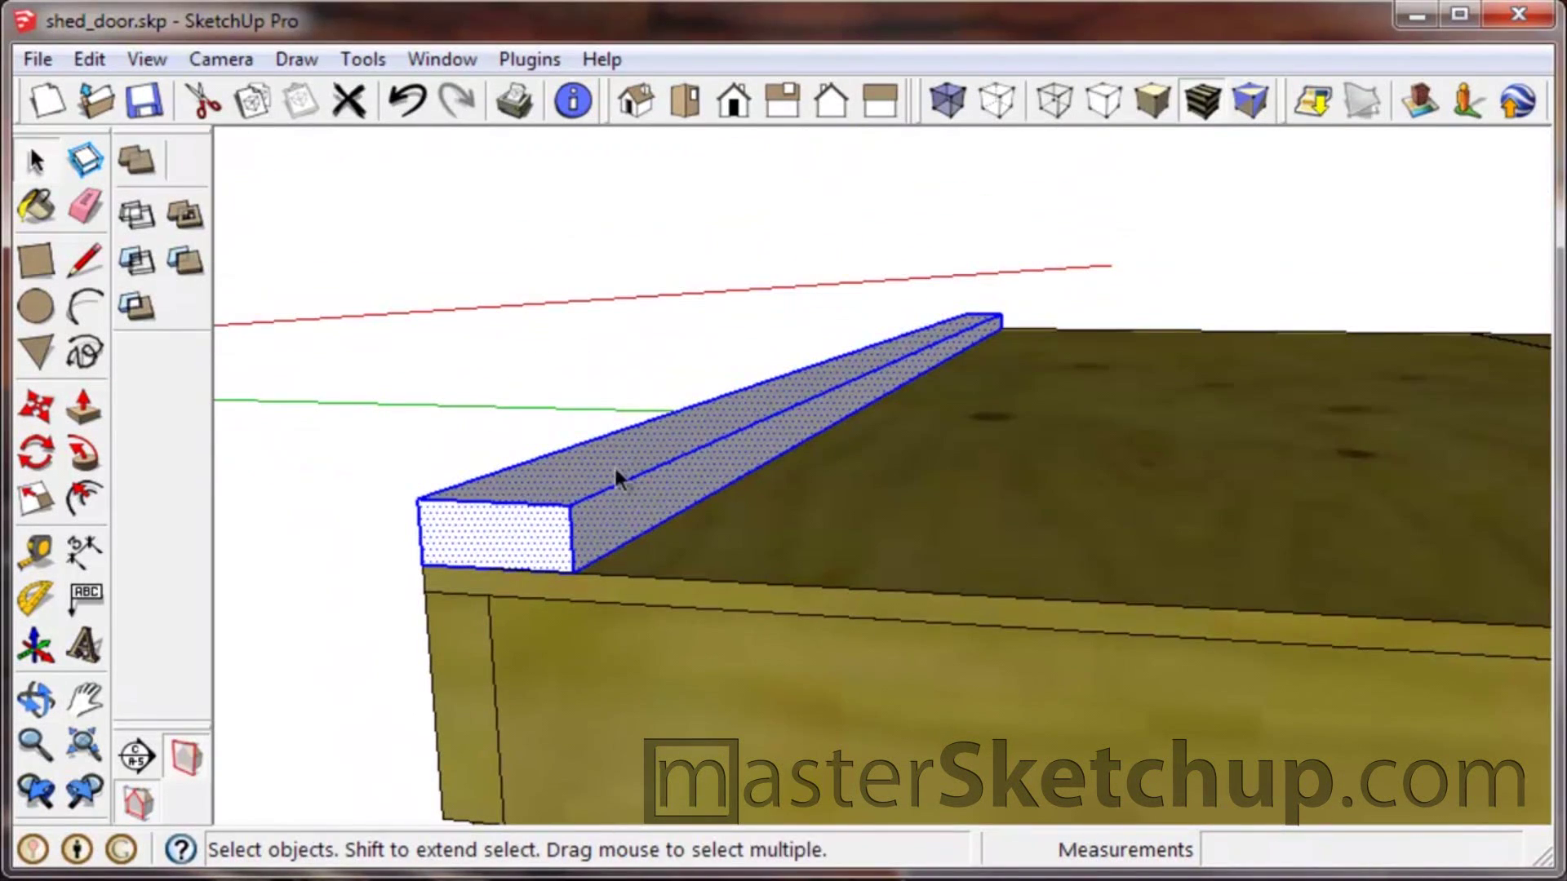
pyautogui.rightClick(612, 498)
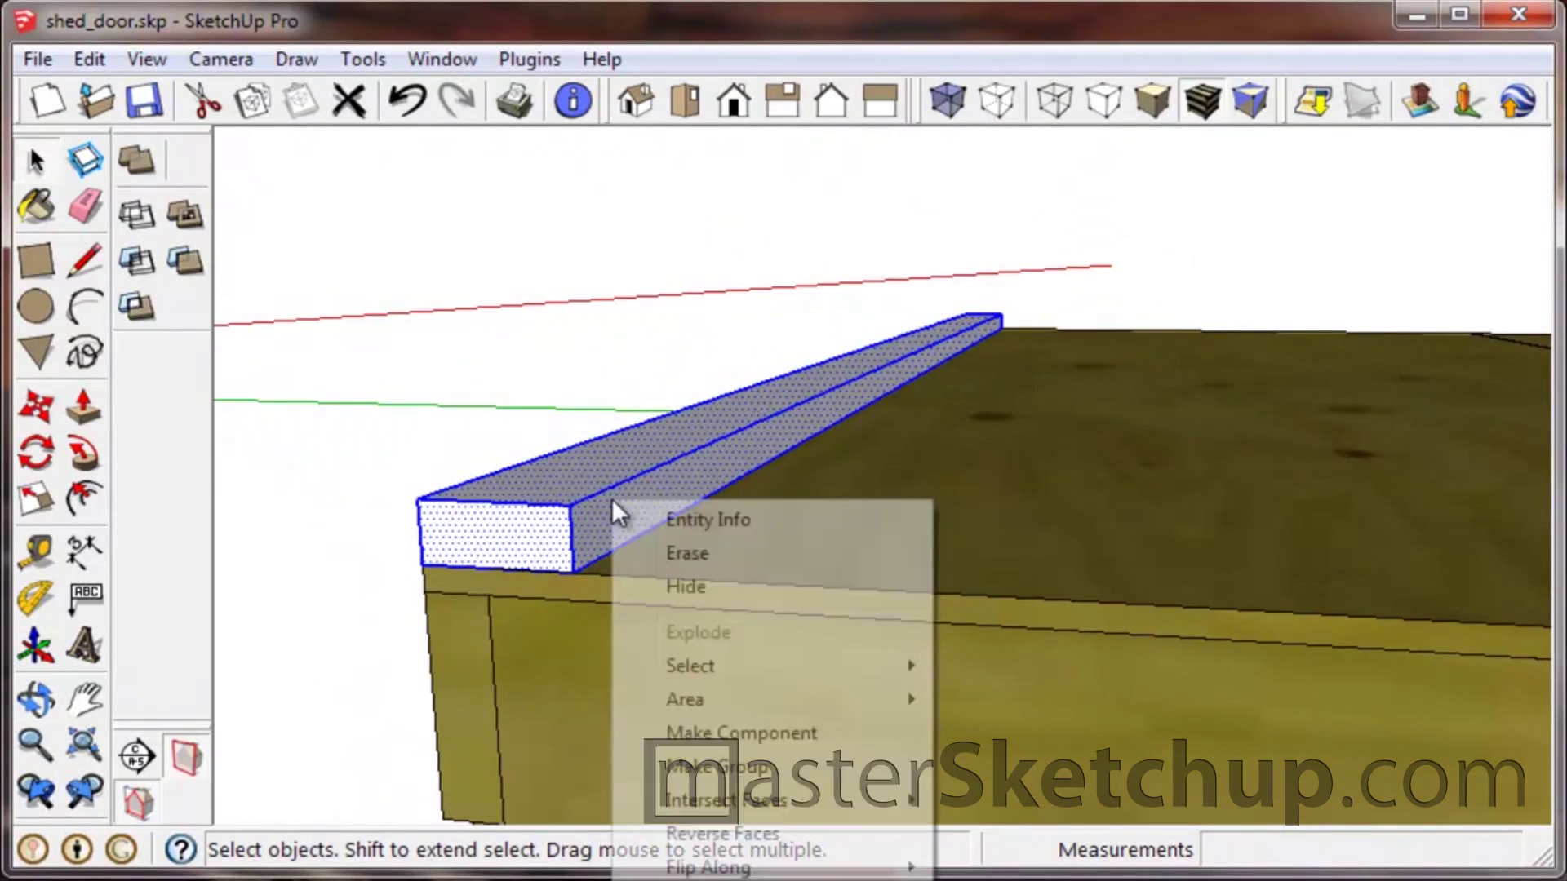
pyautogui.click(727, 767)
pyautogui.moveTo(846, 500); pyautogui.dragTo(728, 643, button='middle')
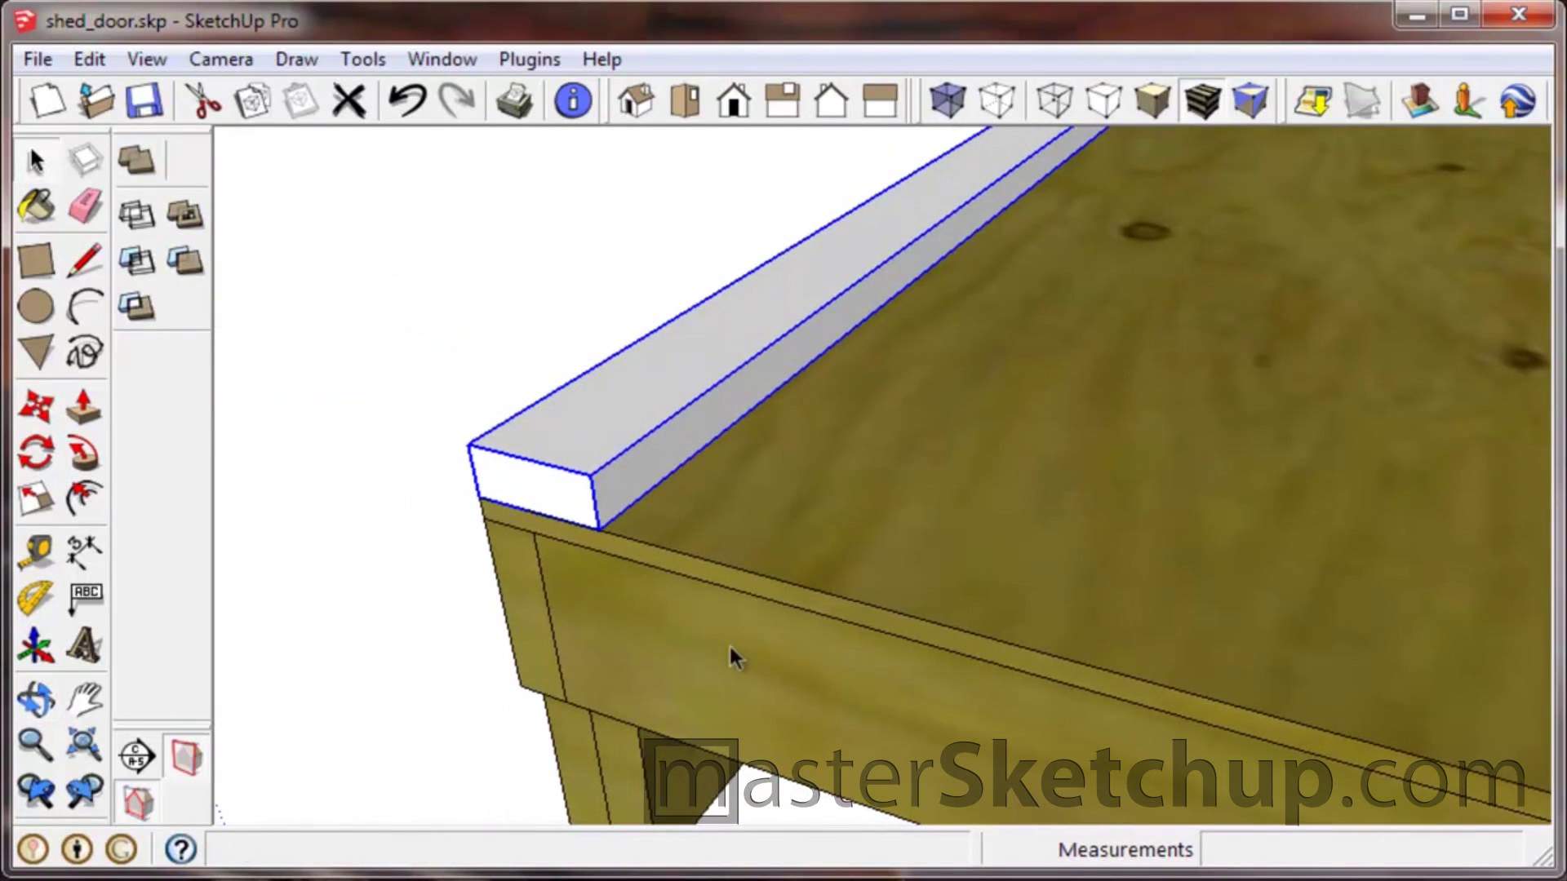
# Compare the bottom plate on the separate platform with the walls of the open shed.
pyautogui.scroll(-8, 728, 653)
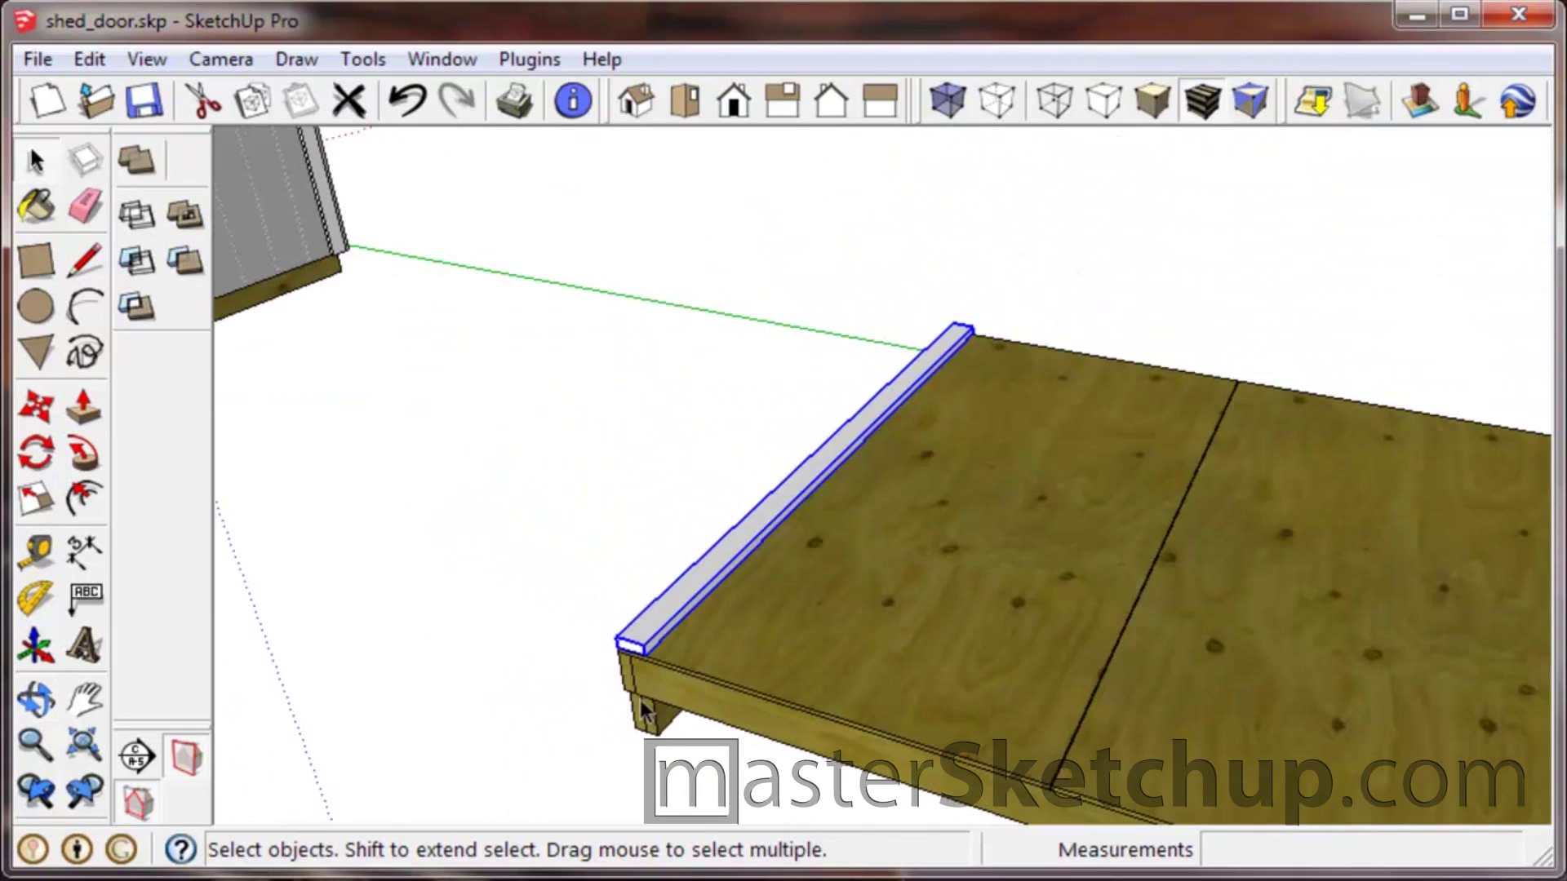
pyautogui.scroll(-2, 645, 712)
pyautogui.moveTo(745, 375); pyautogui.dragTo(1065, 643, button='middle')
pyautogui.scroll(-2, 1064, 643)
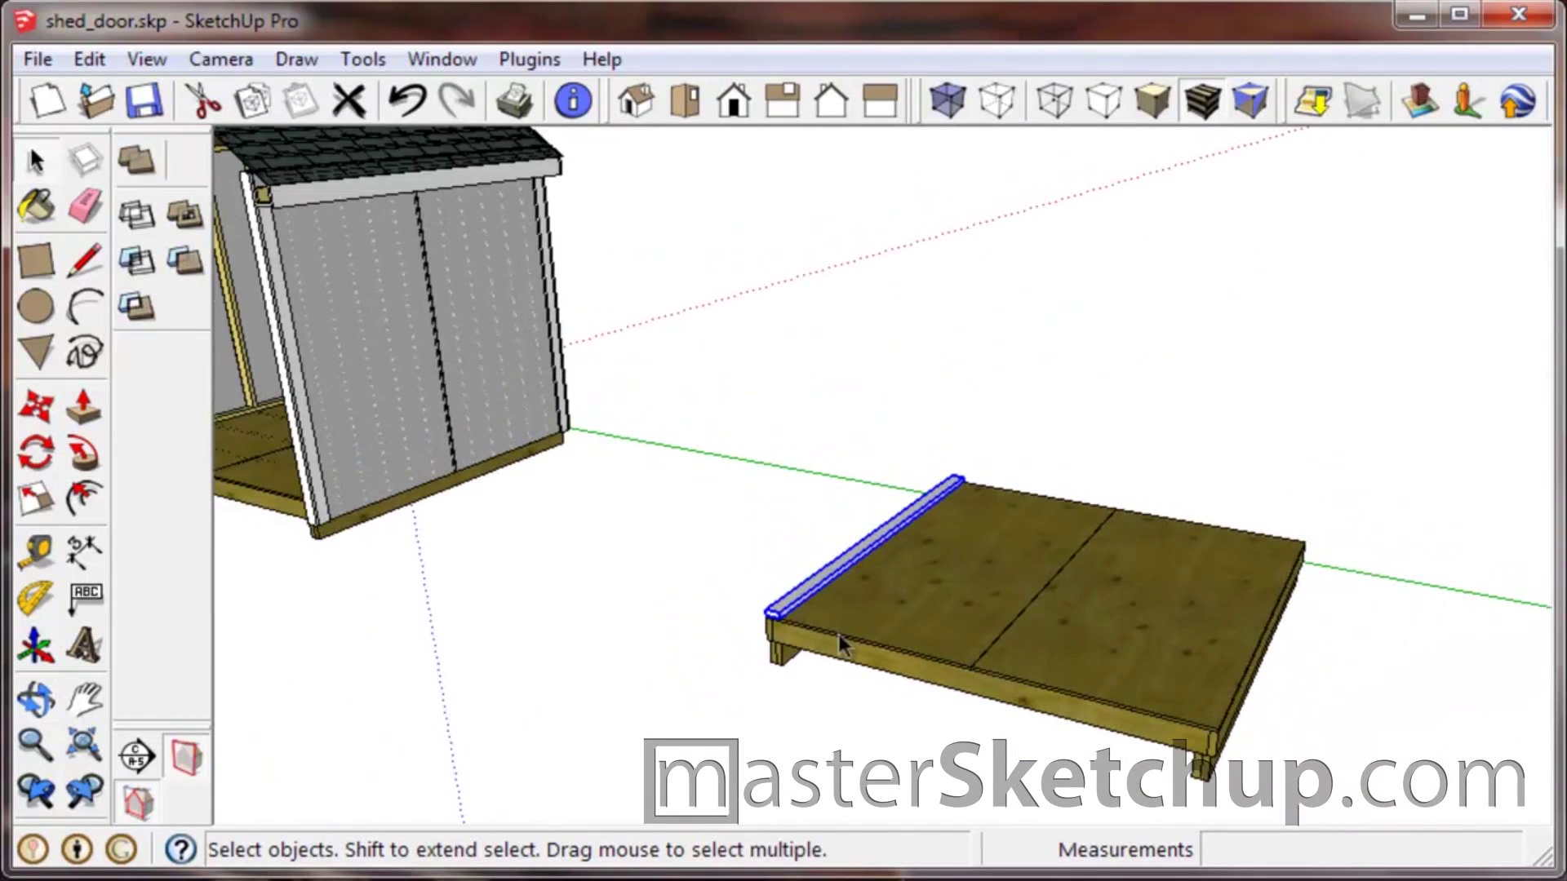
pyautogui.moveTo(840, 586); pyautogui.dragTo(1140, 601, button='middle')
pyautogui.scroll(-2, 1184, 602)
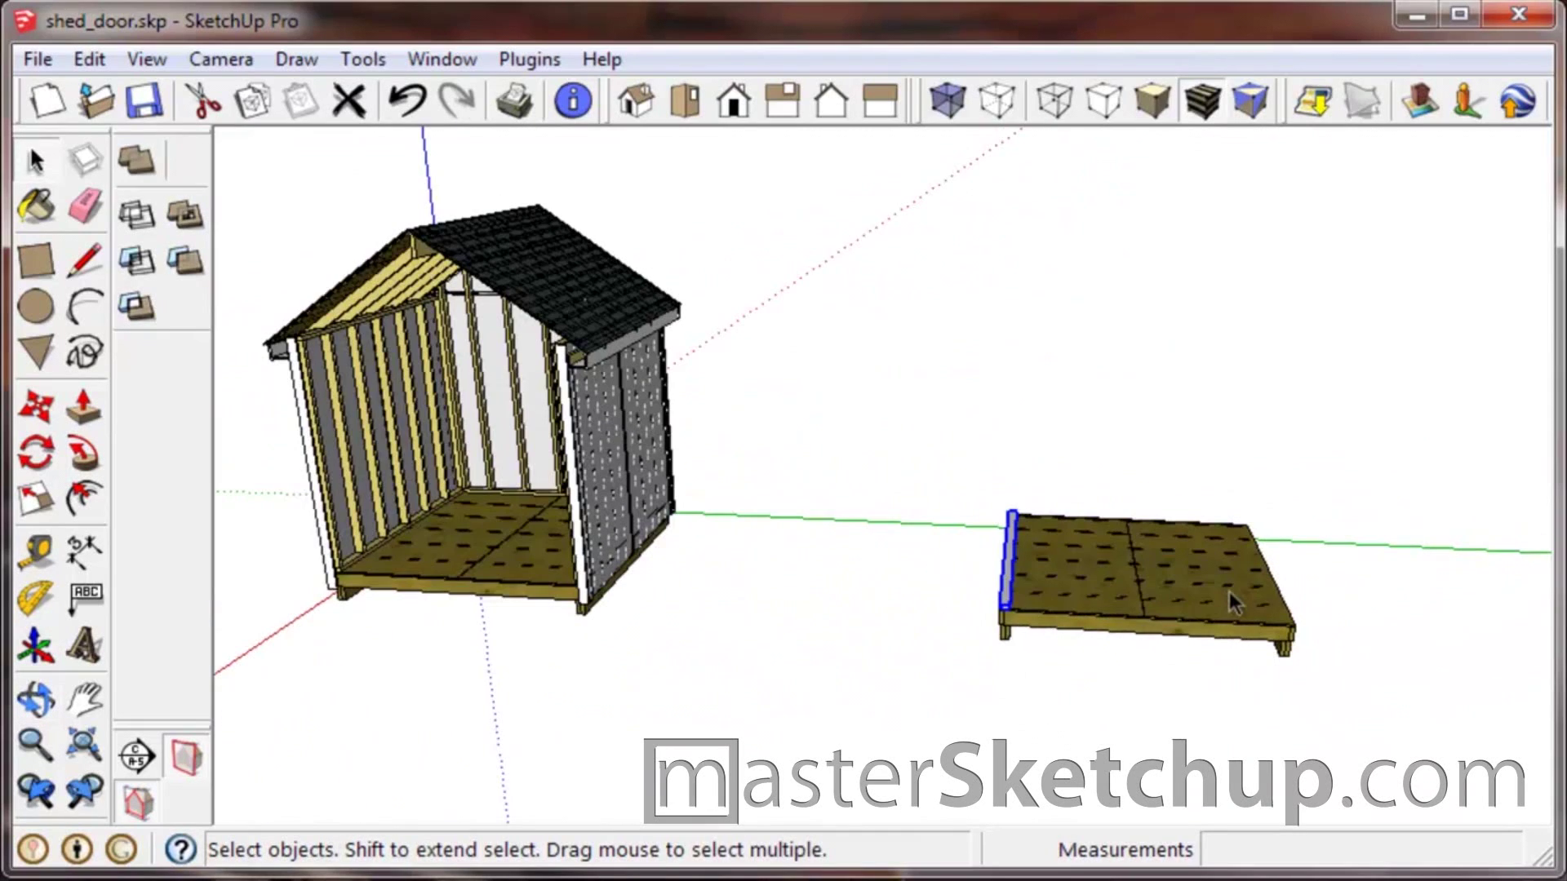
pyautogui.scroll(4, 537, 514)
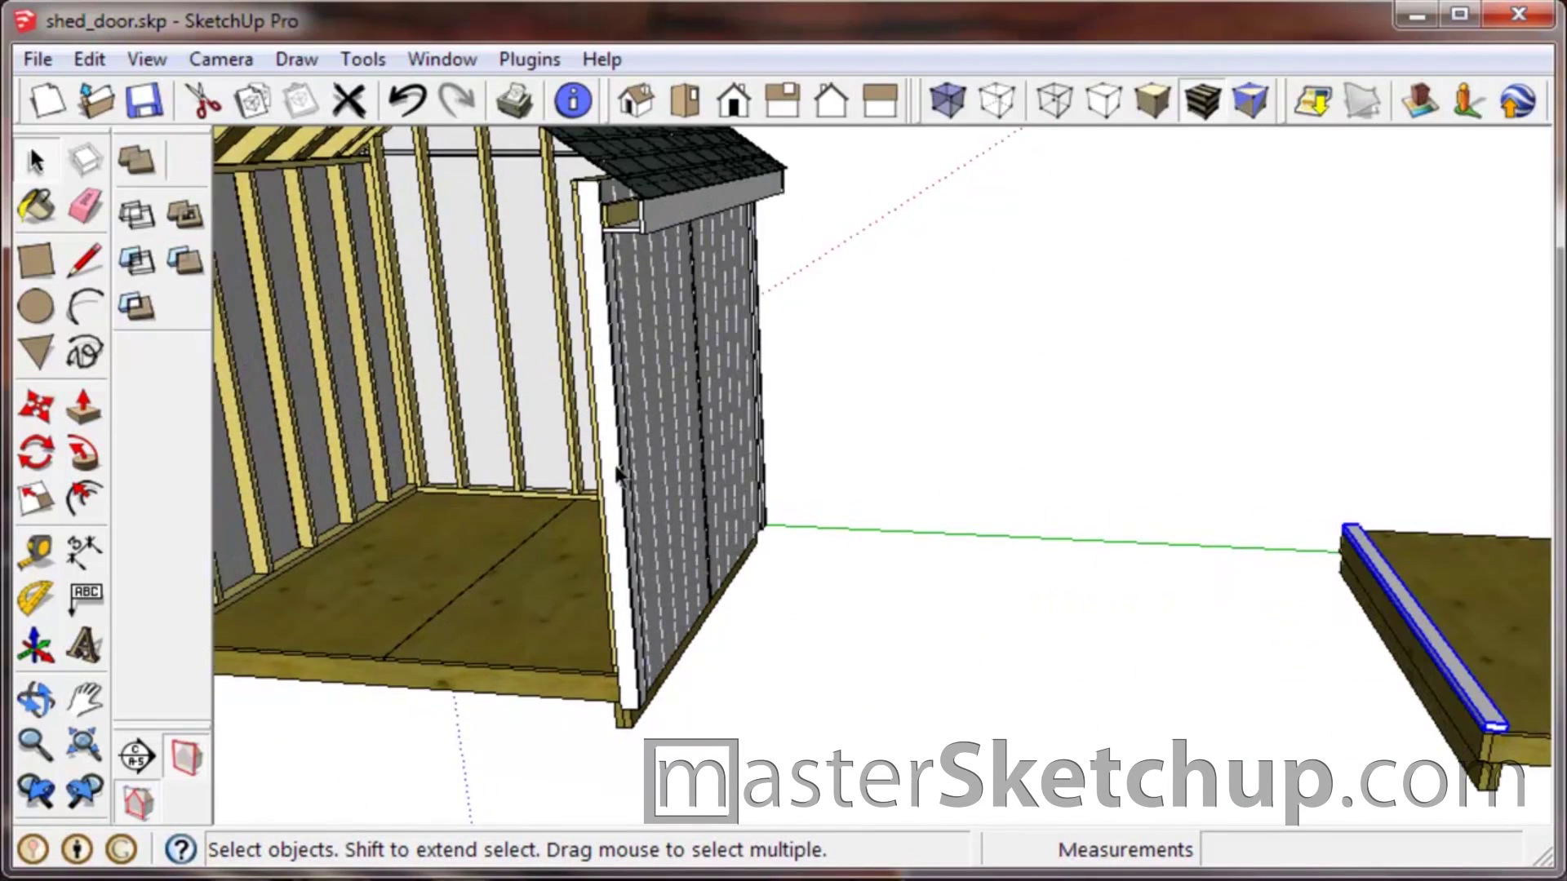
# Examine the siding, corner trim and lower edge of the shed's outer side wall up close.
pyautogui.click(632, 442)
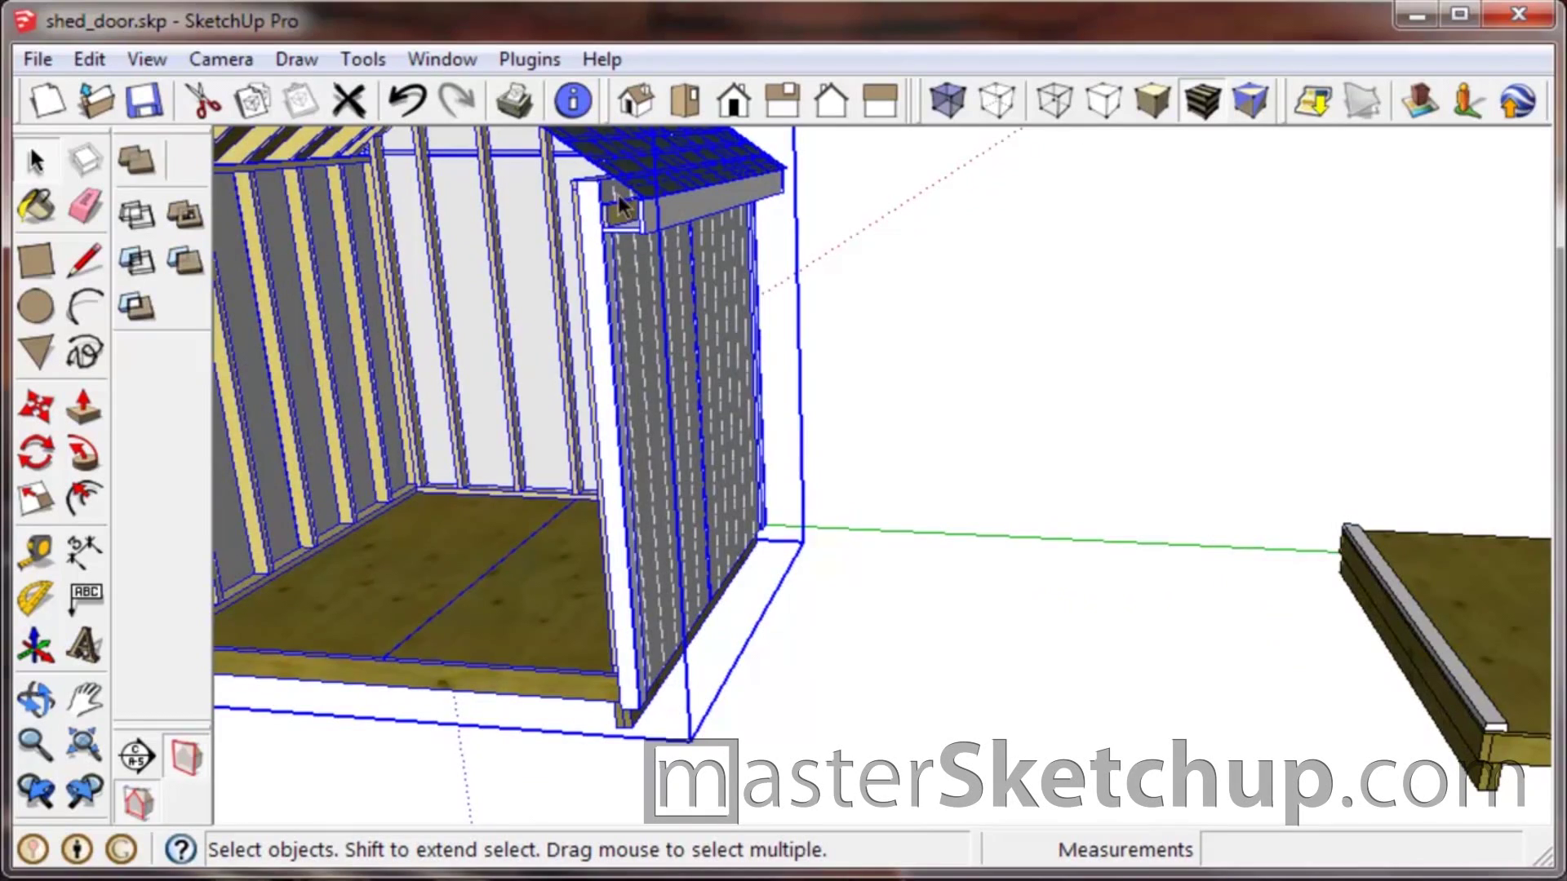
pyautogui.moveTo(619, 194); pyautogui.dragTo(479, 444, button='middle')
pyautogui.scroll(5, 527, 389)
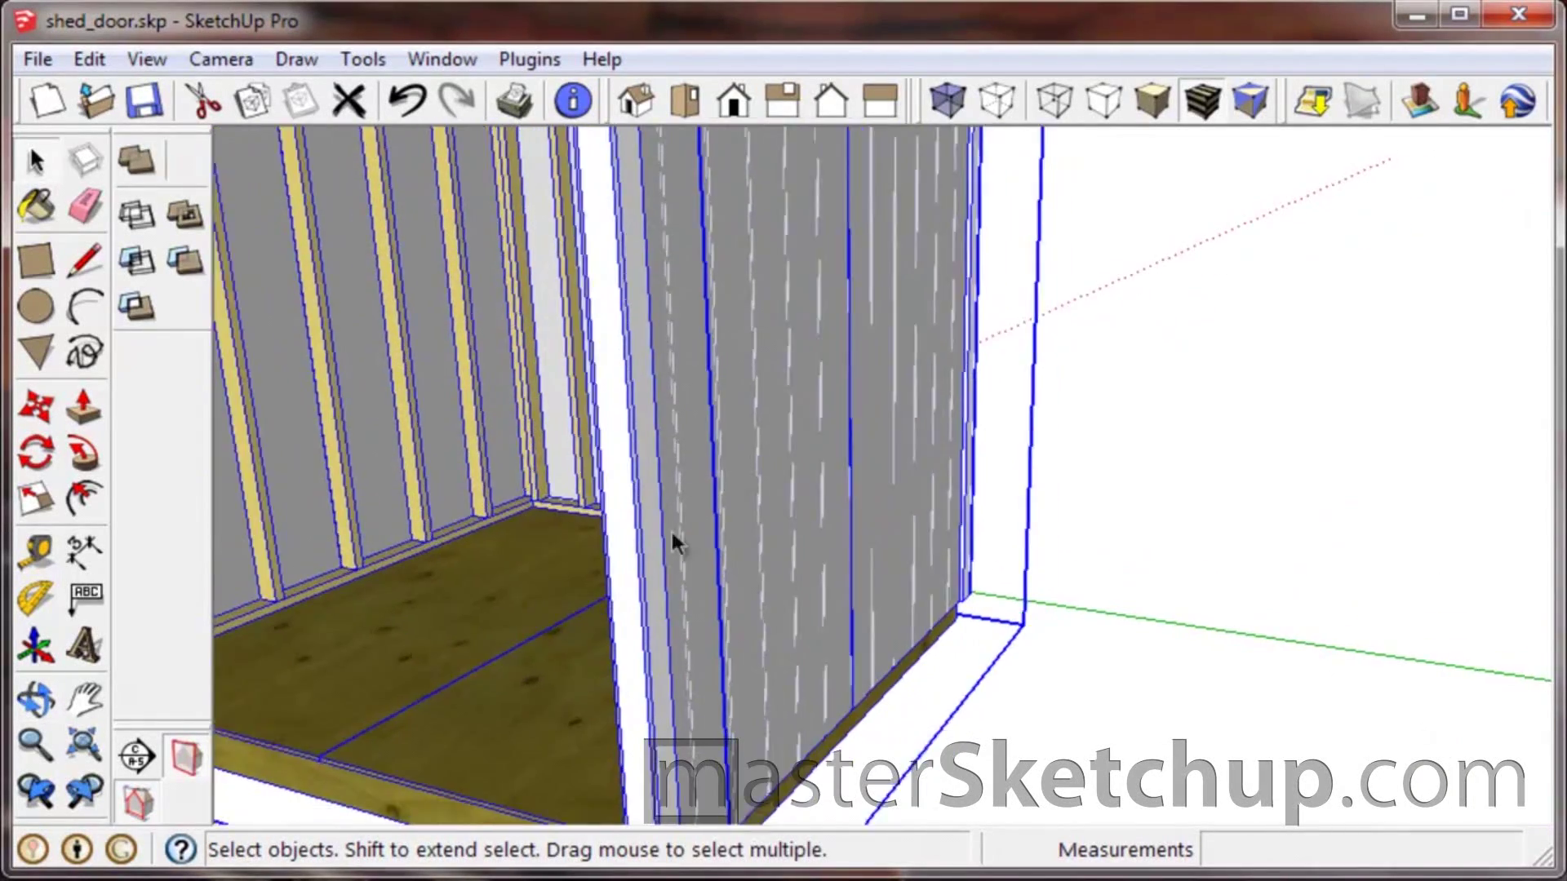
pyautogui.scroll(-5, 672, 587)
pyautogui.scroll(6, 670, 490)
pyautogui.scroll(4, 673, 408)
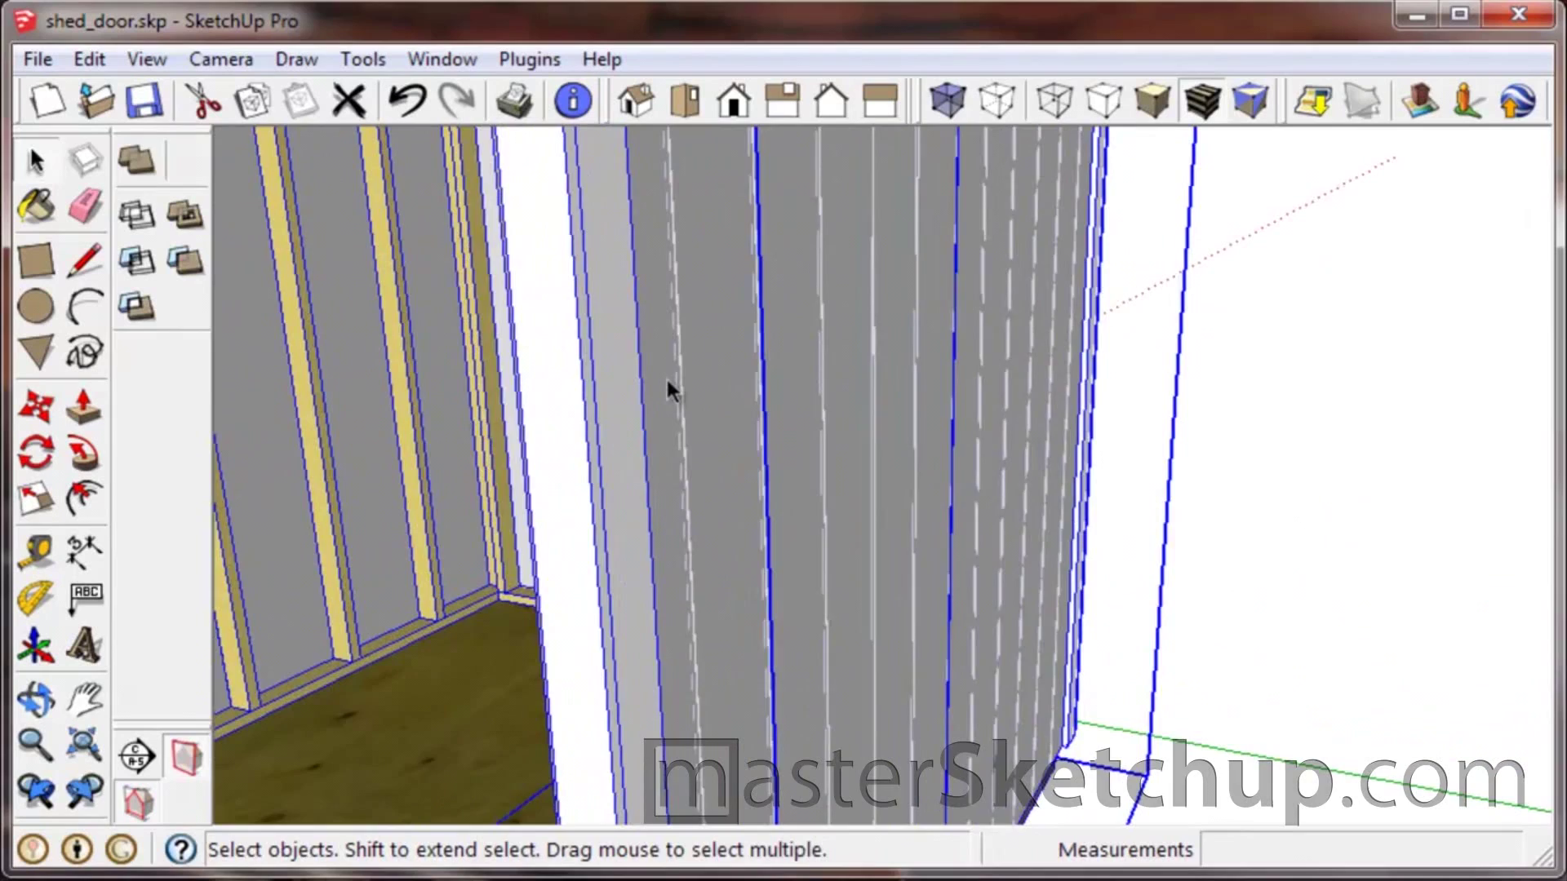
pyautogui.moveTo(693, 378); pyautogui.dragTo(532, 375, button='middle')
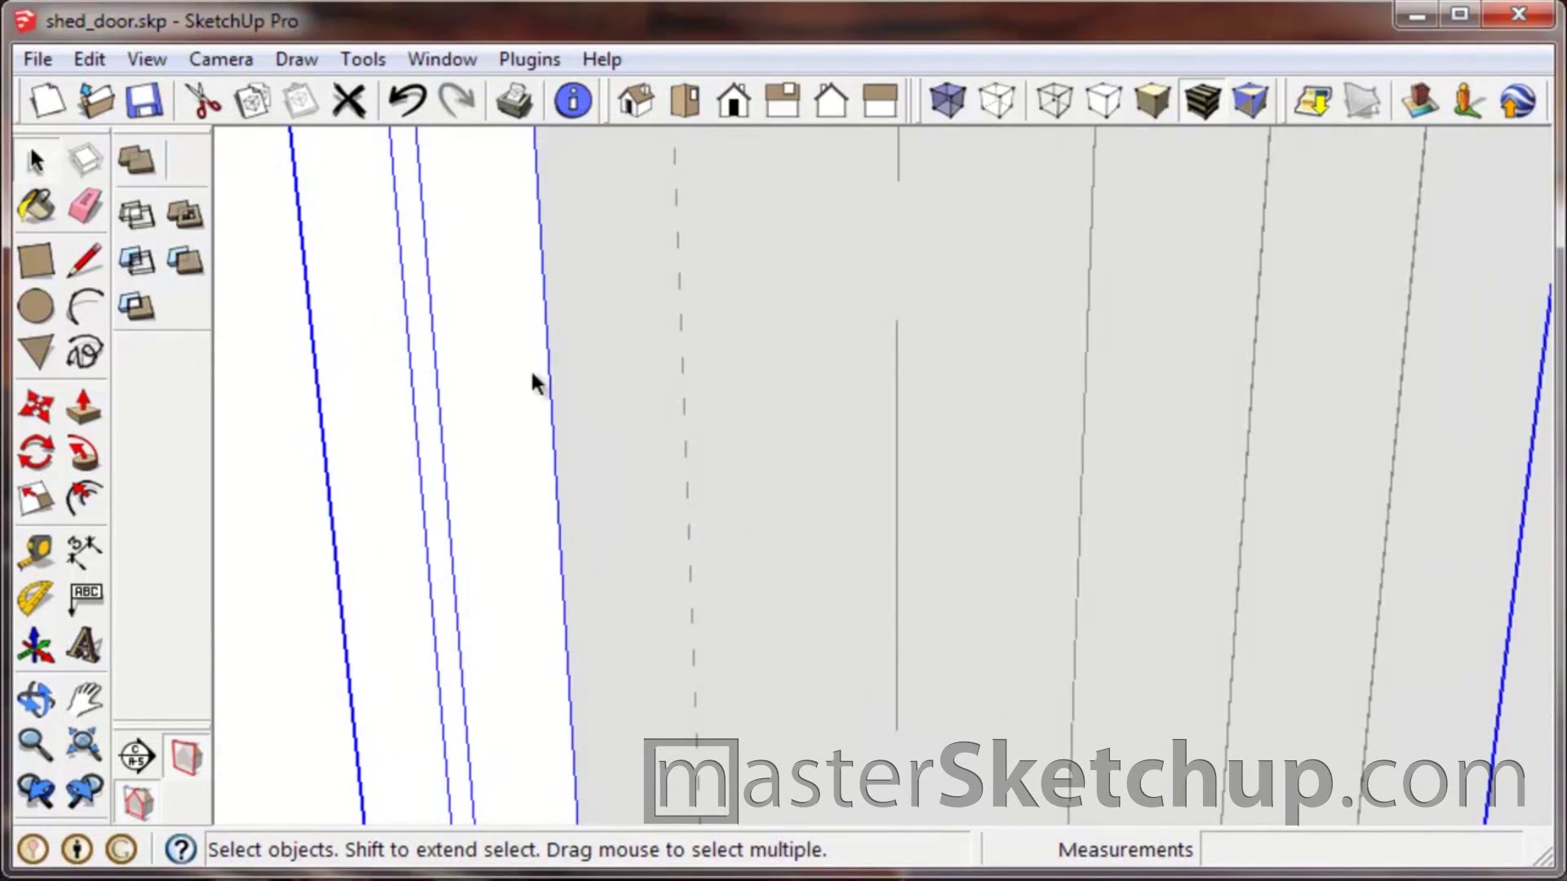
pyautogui.moveTo(864, 503); pyautogui.dragTo(781, 580, button='middle')
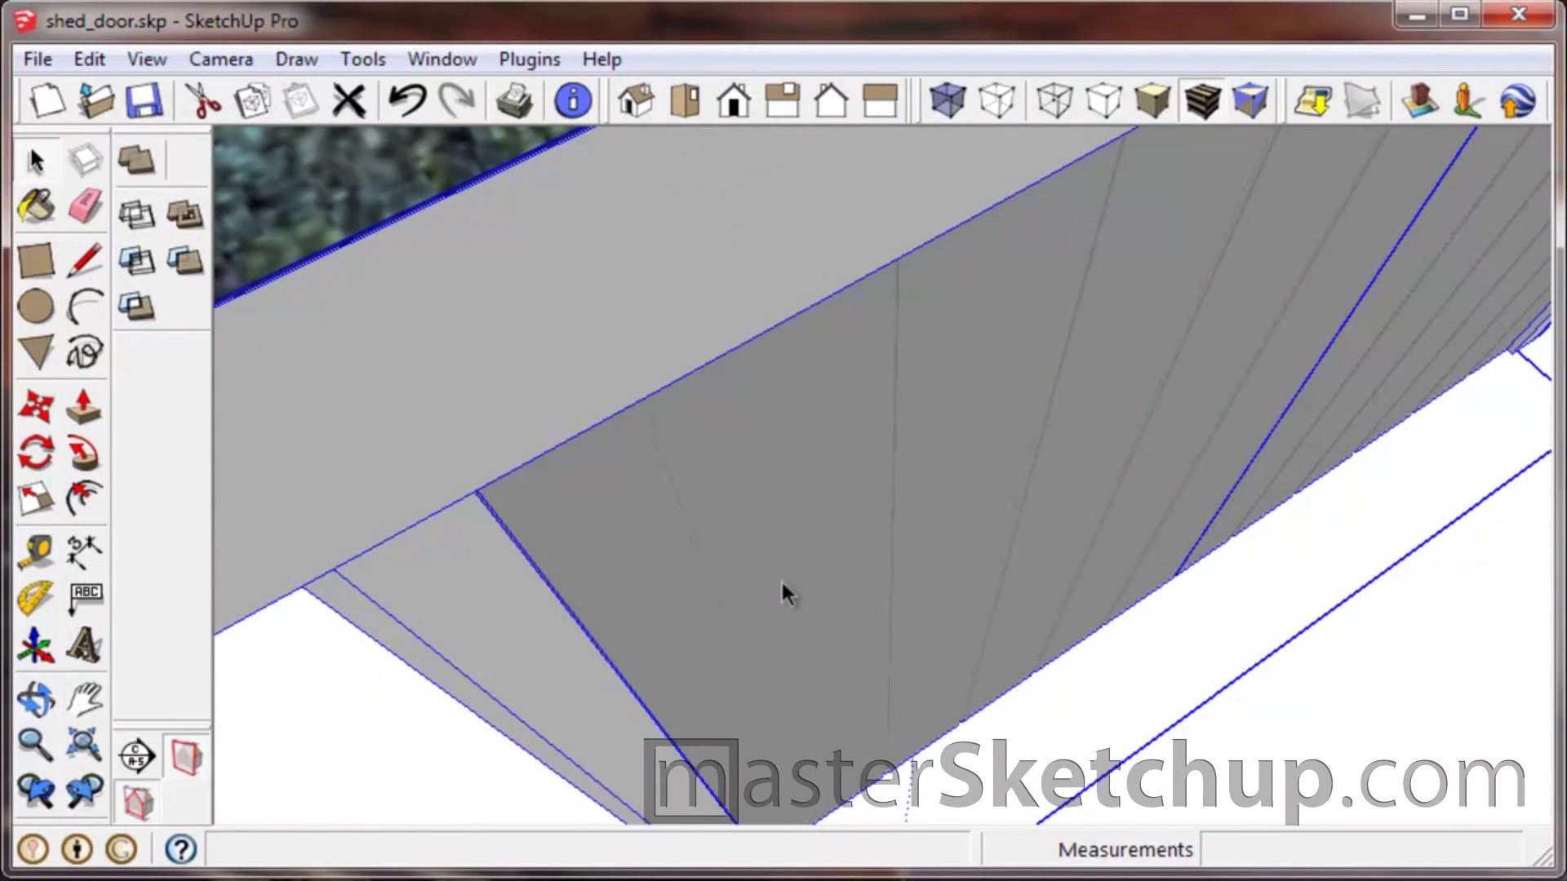
pyautogui.scroll(5, 820, 731)
pyautogui.scroll(2, 820, 731)
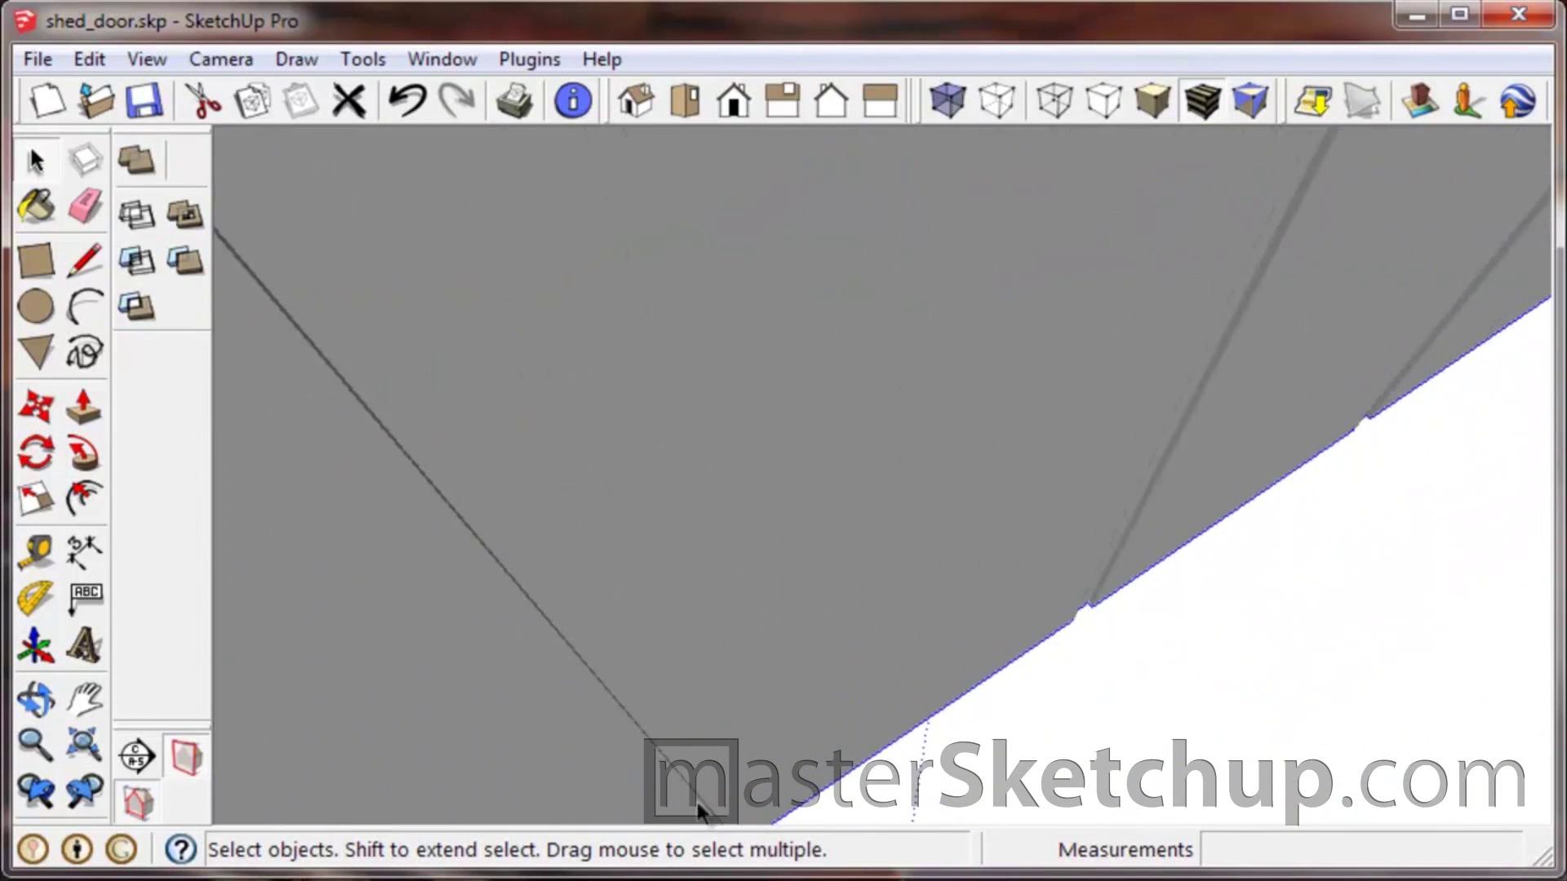
pyautogui.moveTo(1102, 571); pyautogui.dragTo(1045, 517, button='middle')
pyautogui.scroll(1, 796, 763)
pyautogui.scroll(-2, 855, 681)
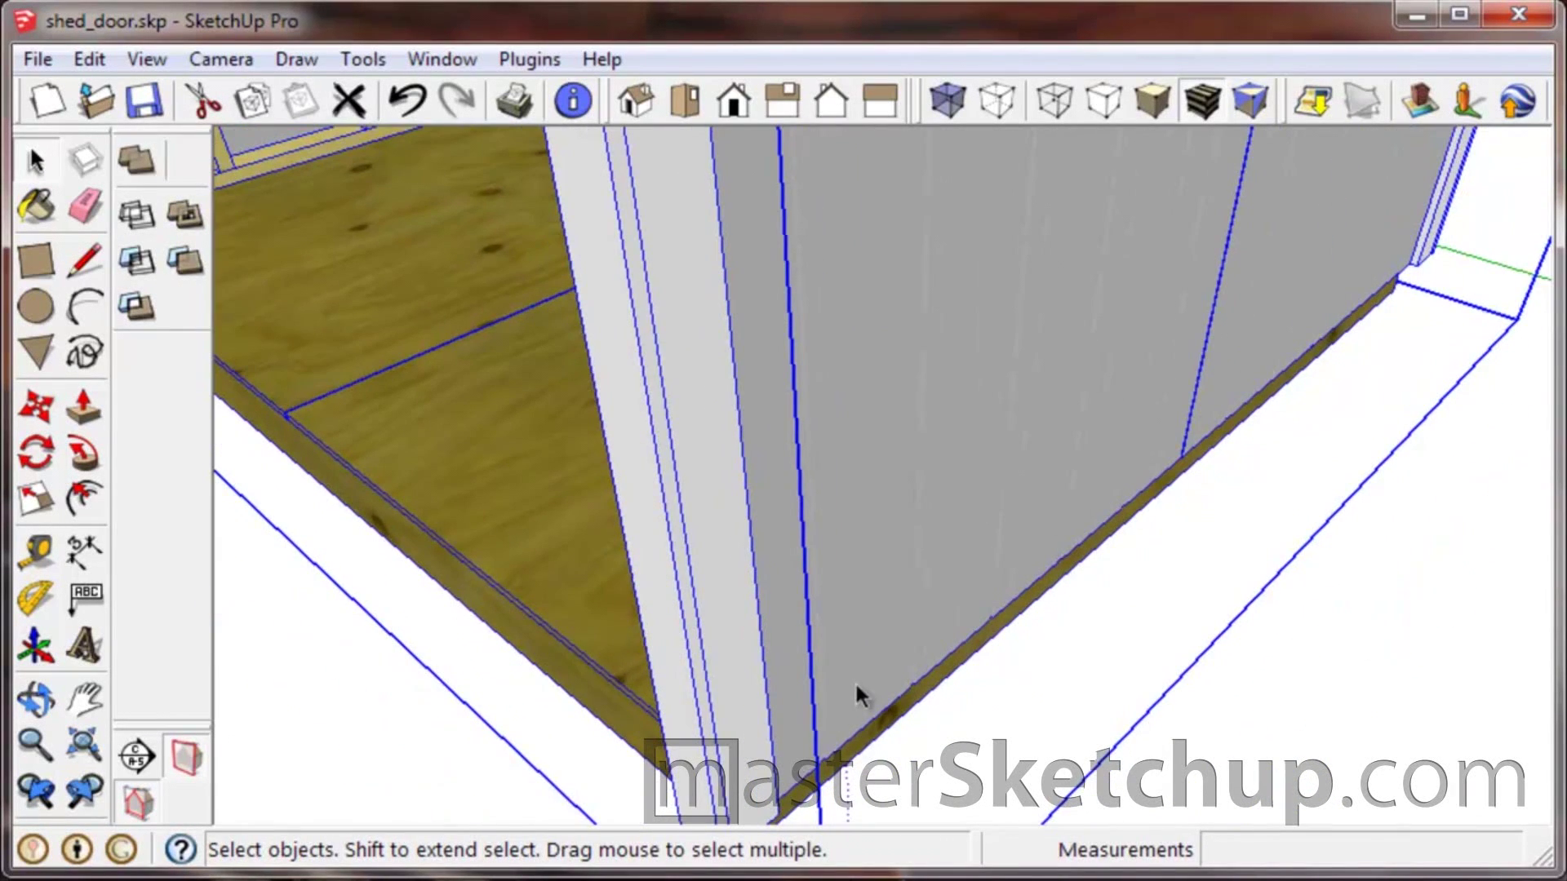
# Open the side wall's nested siding panels to examine their faces and seam, and close them again.
pyautogui.scroll(-4, 859, 684)
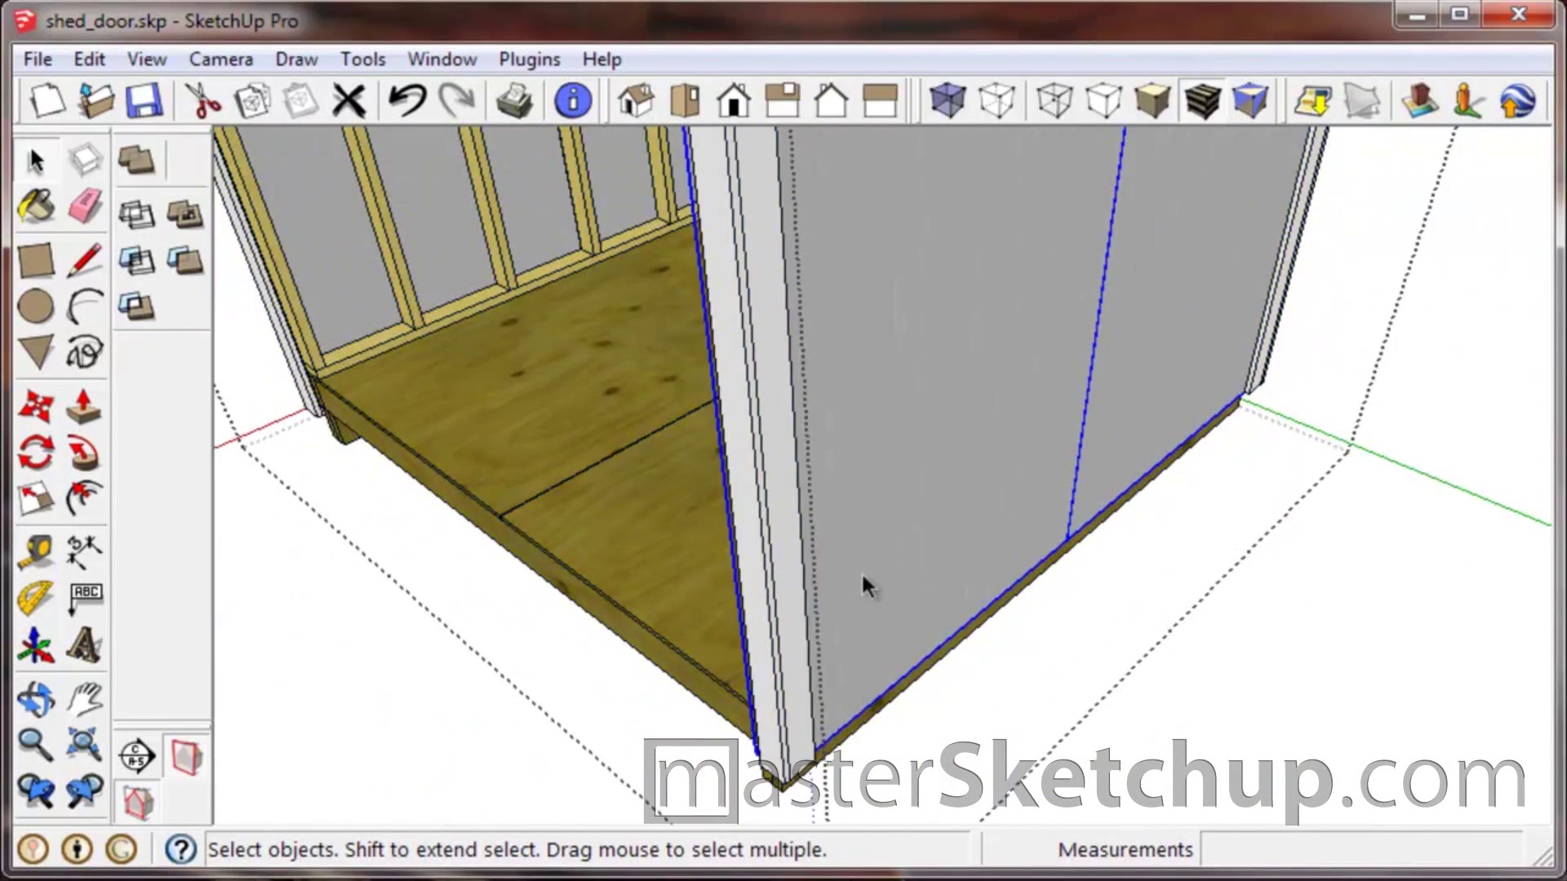
pyautogui.scroll(3, 863, 586)
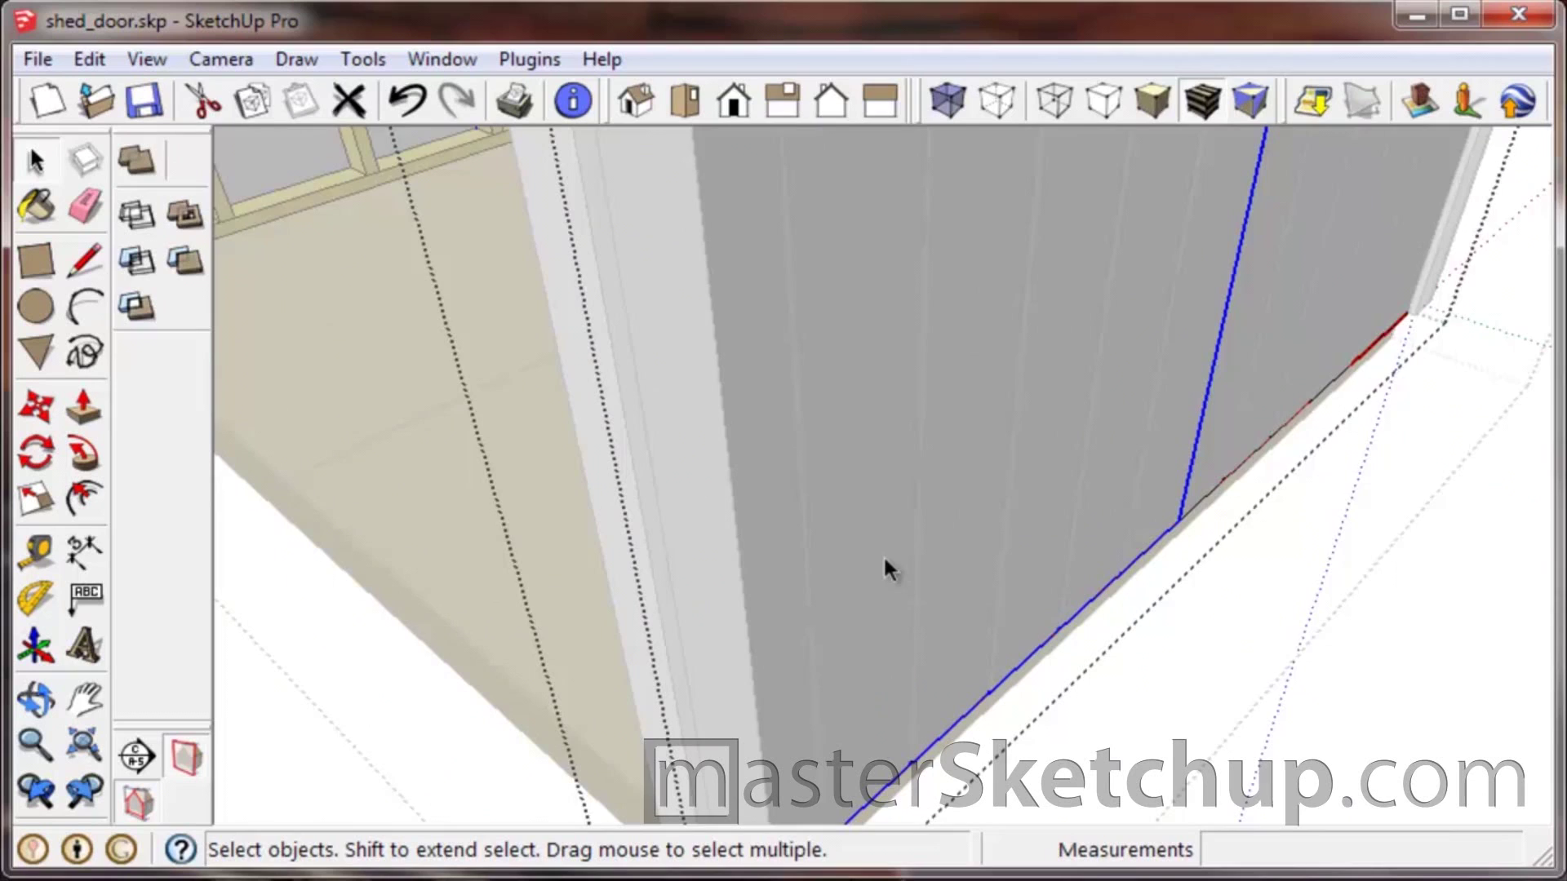
pyautogui.press('Escape')
pyautogui.click(1065, 477)
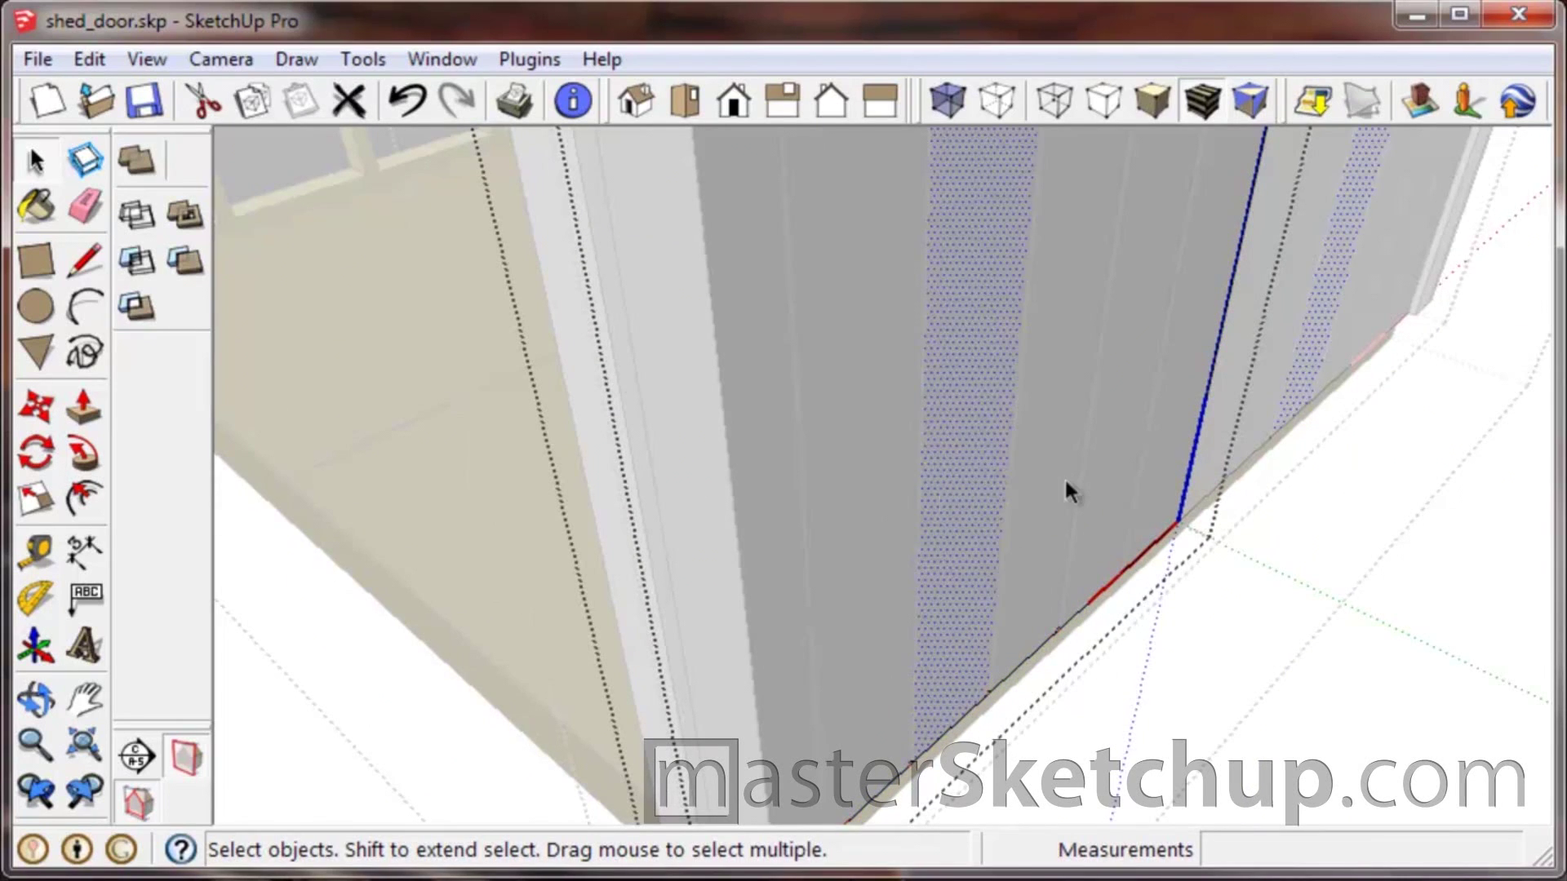
pyautogui.click(885, 634)
pyautogui.click(1134, 476)
pyautogui.scroll(-6, 923, 507)
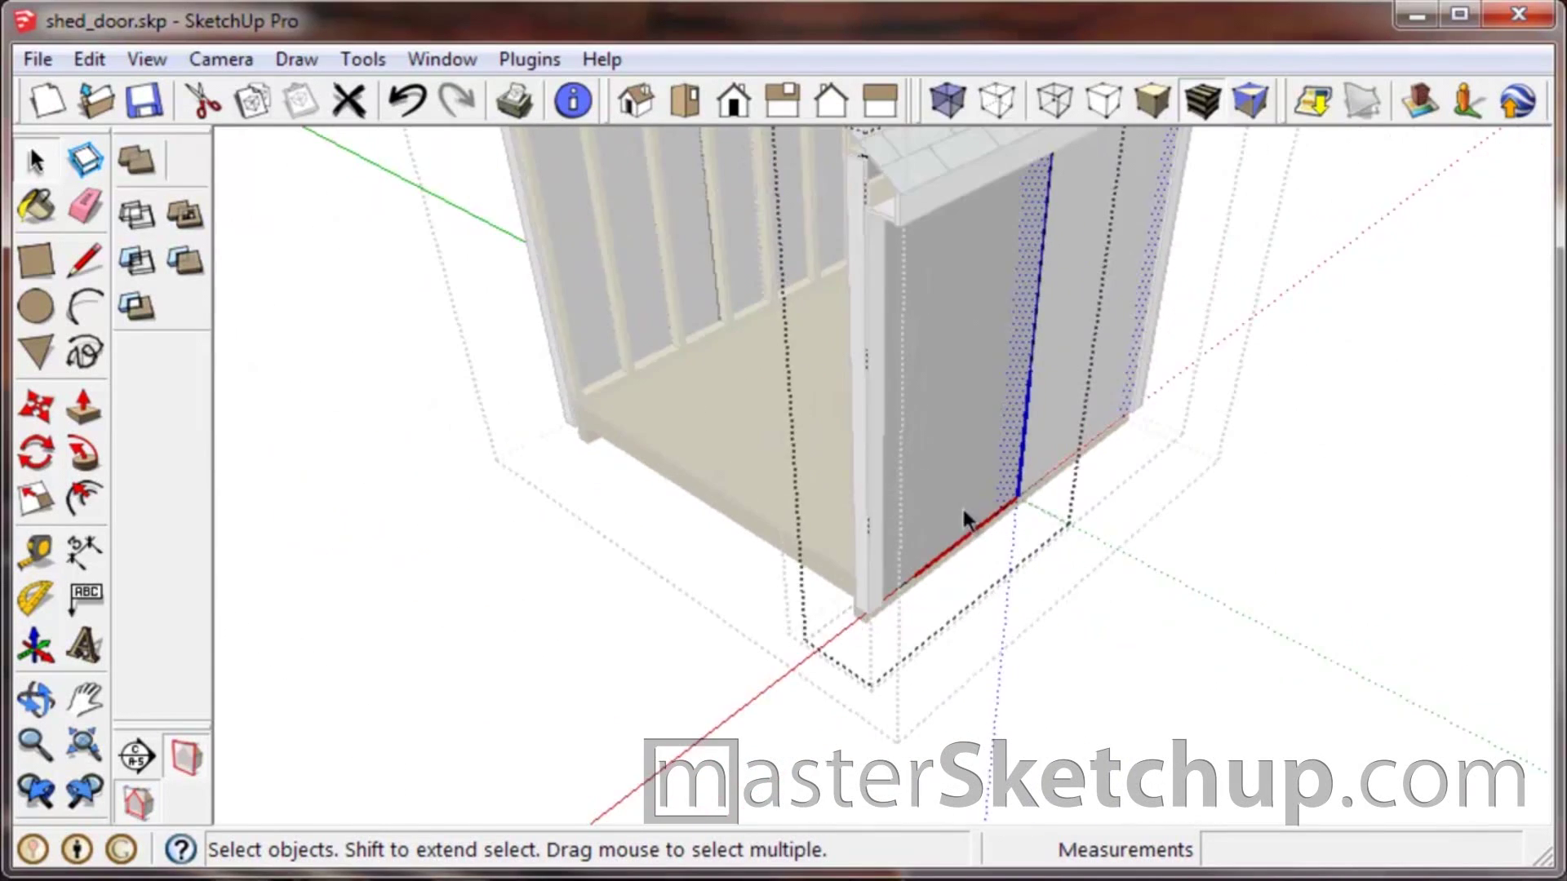
pyautogui.click(1101, 612)
pyautogui.click(1246, 612)
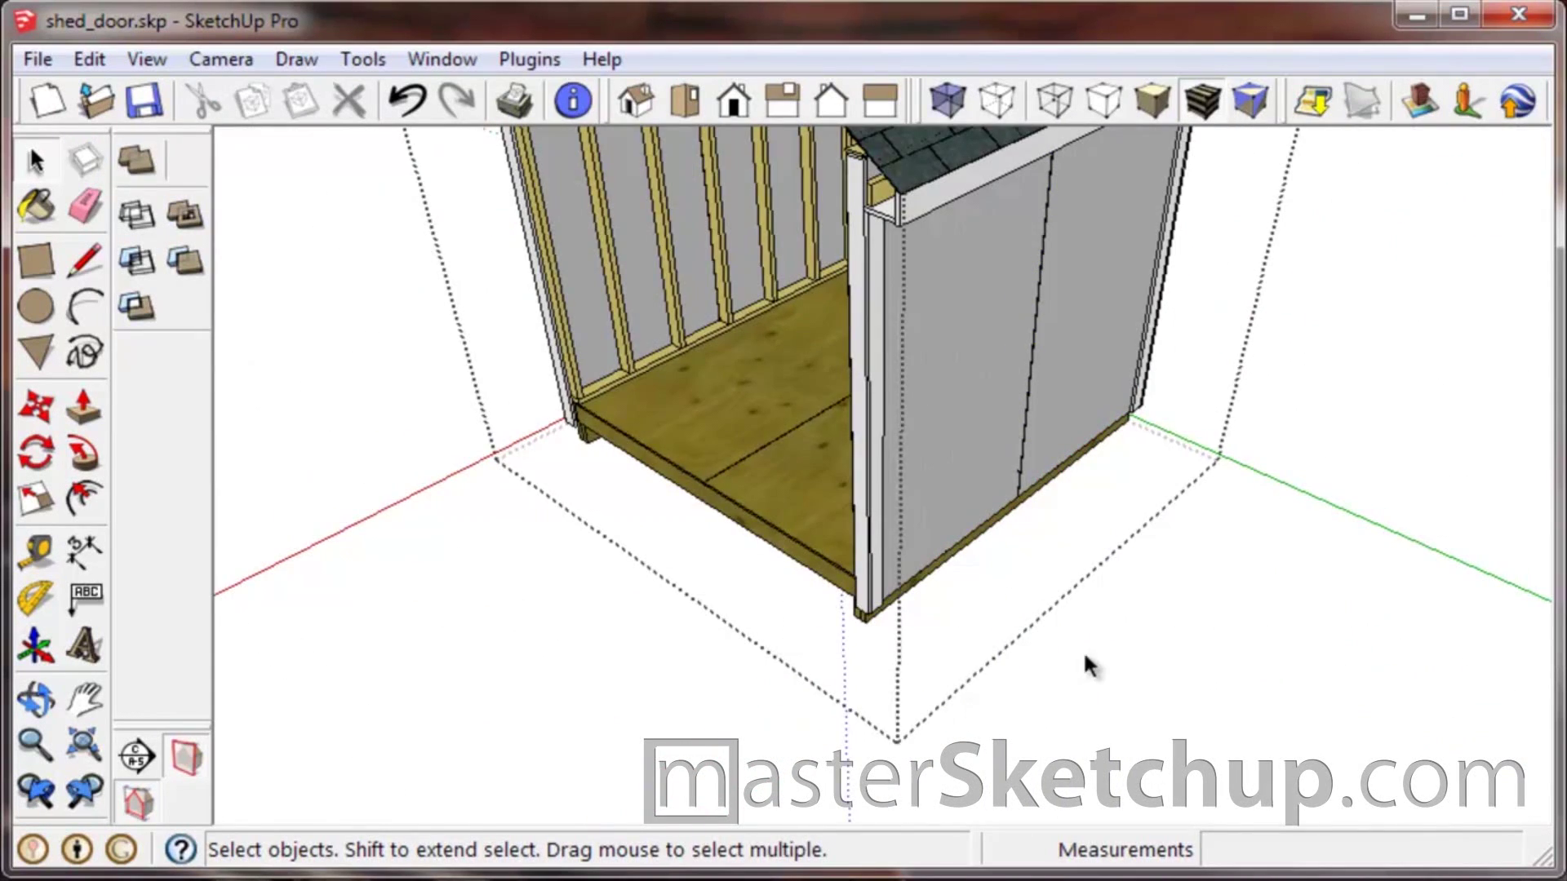
# Draw an 8' by 4' rectangle on the ground between the shed and the separate floor platform.
pyautogui.click(735, 560)
pyautogui.moveTo(735, 560); pyautogui.dragTo(797, 601, button='middle')
pyautogui.scroll(-4, 481, 468)
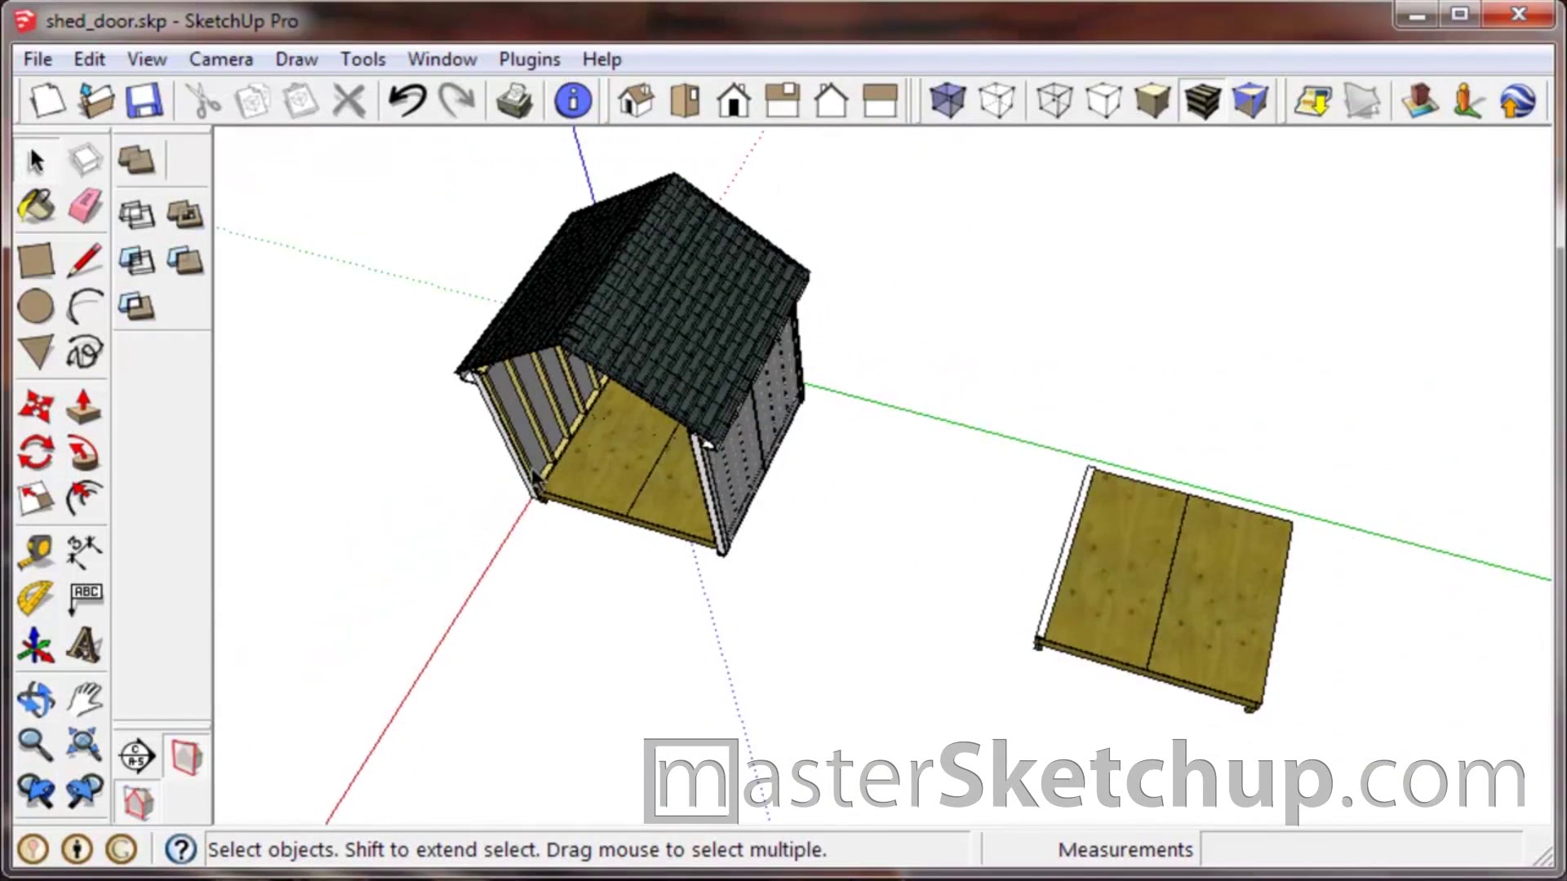
pyautogui.scroll(5, 1057, 647)
pyautogui.moveTo(976, 683); pyautogui.dragTo(1392, 566, button='middle')
pyautogui.scroll(6, 1166, 530)
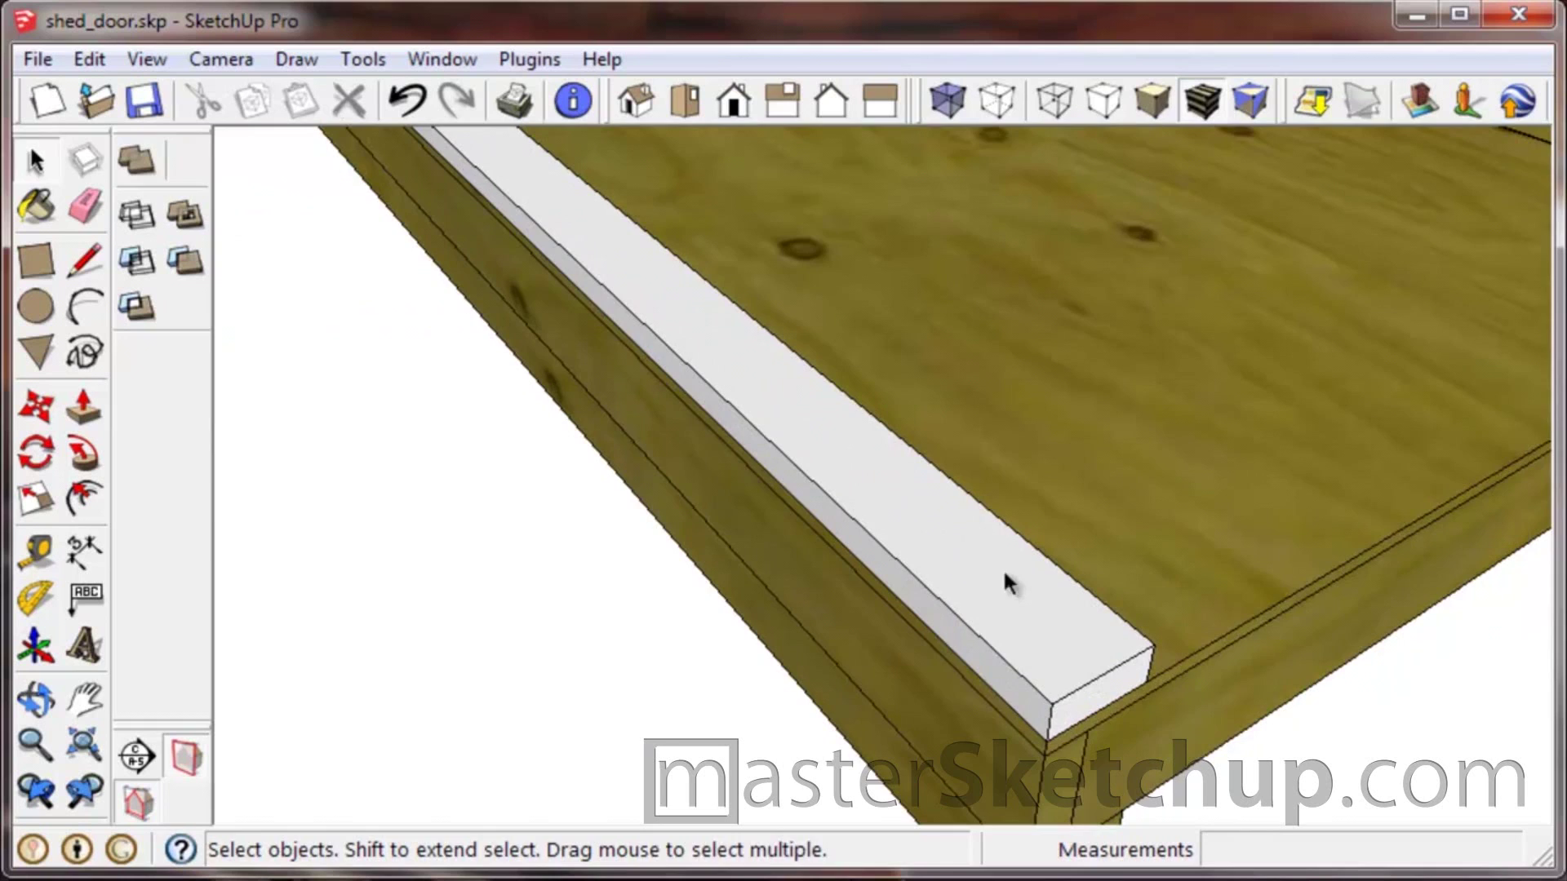
pyautogui.moveTo(1007, 584); pyautogui.dragTo(1151, 611, button='middle')
pyautogui.scroll(-6, 1151, 610)
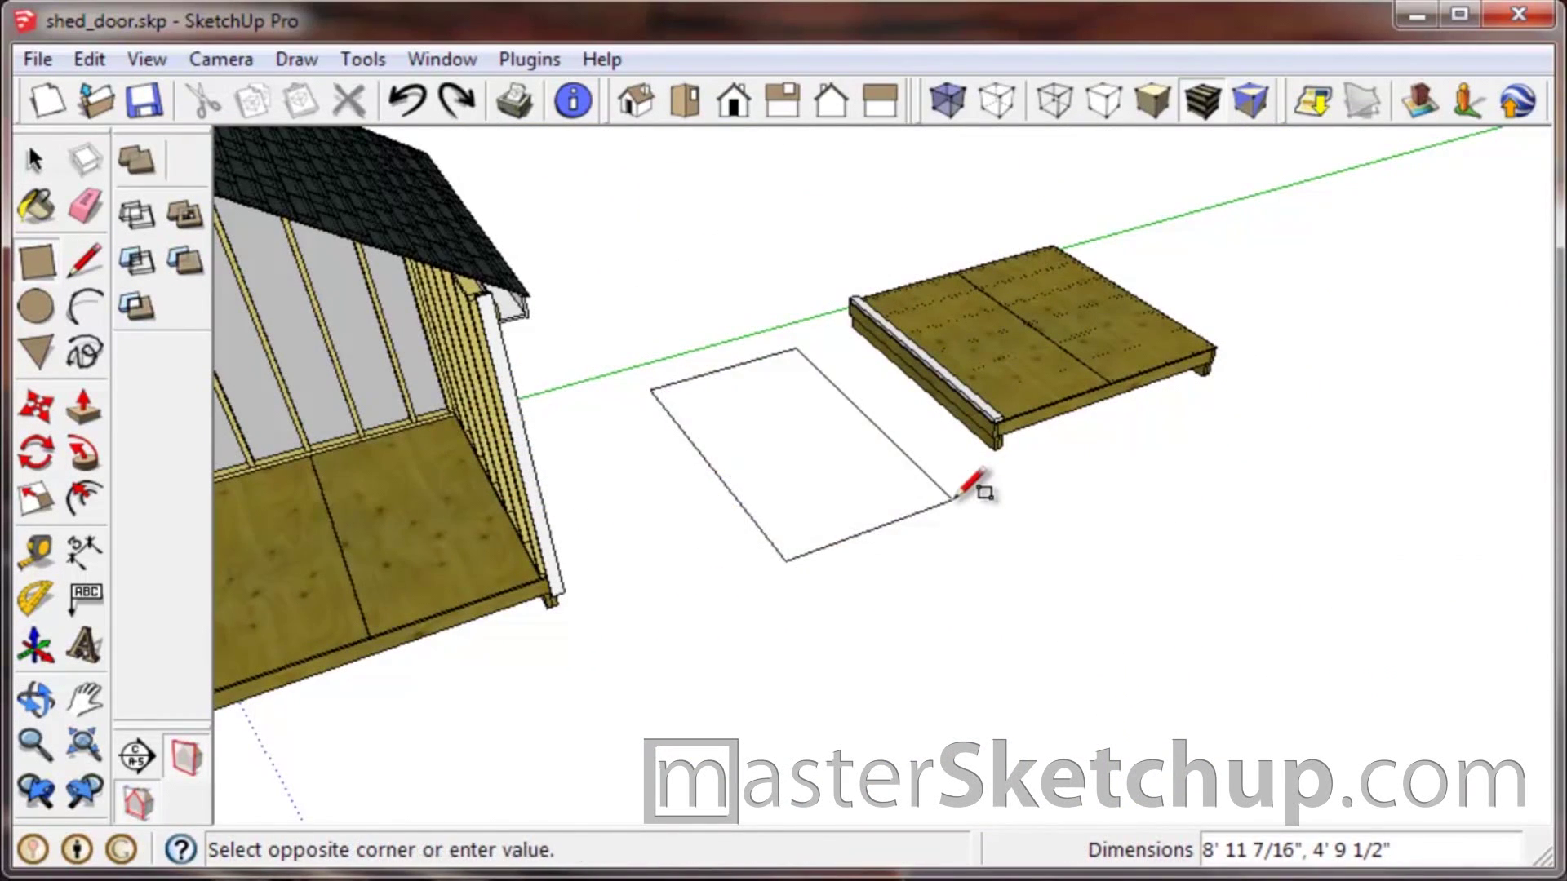
pyautogui.click(952, 499)
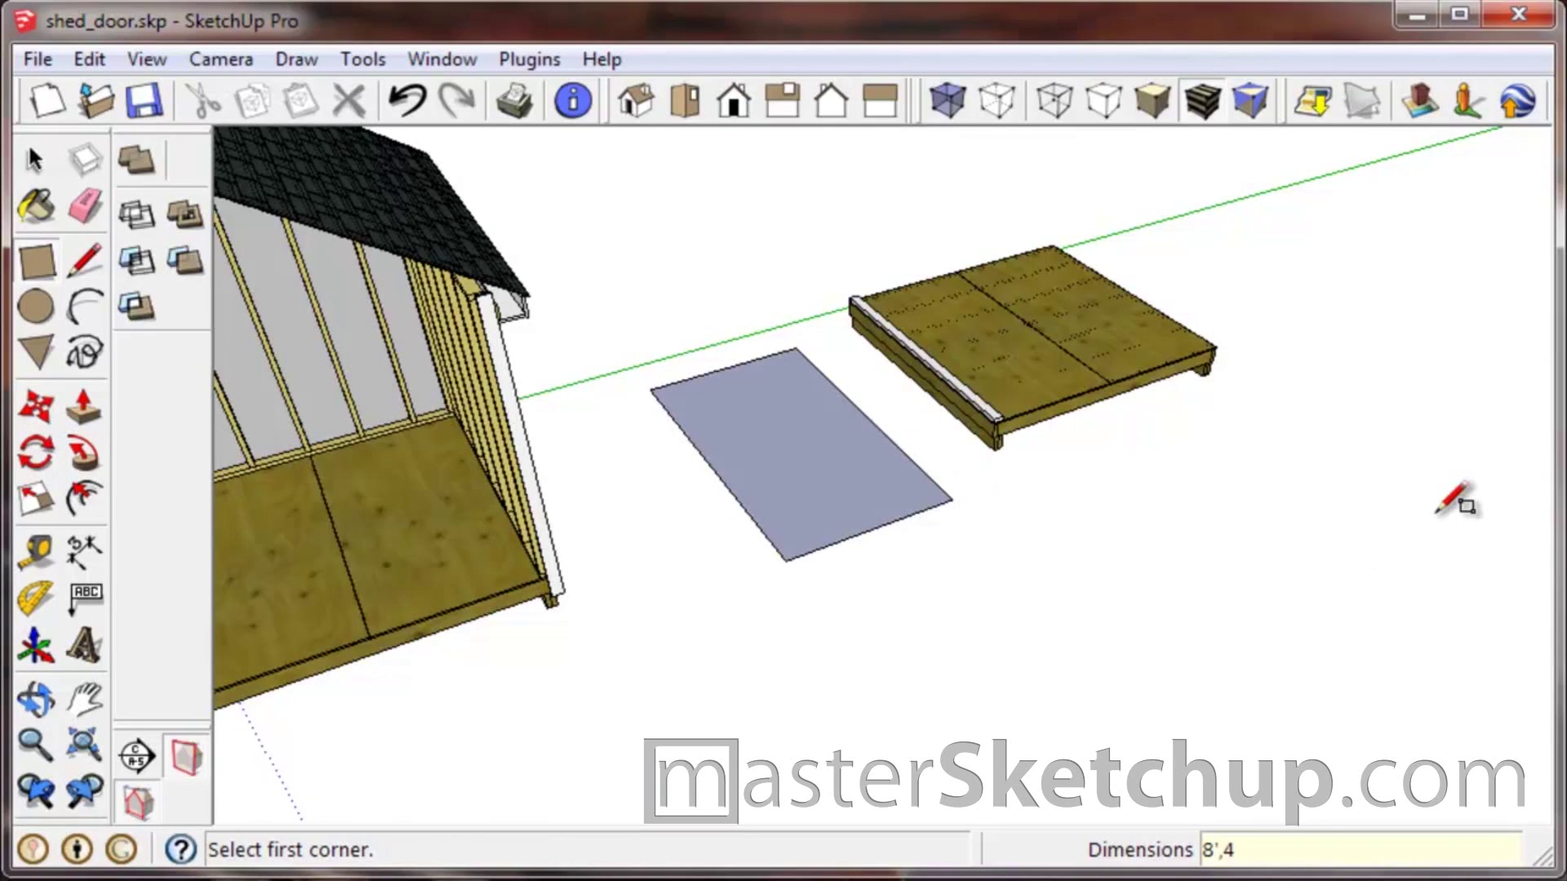
pyautogui.press('Return')
# Push/Pull the rectangle up to a thickness of 5/8" to form a siding panel.
pyautogui.press('p')
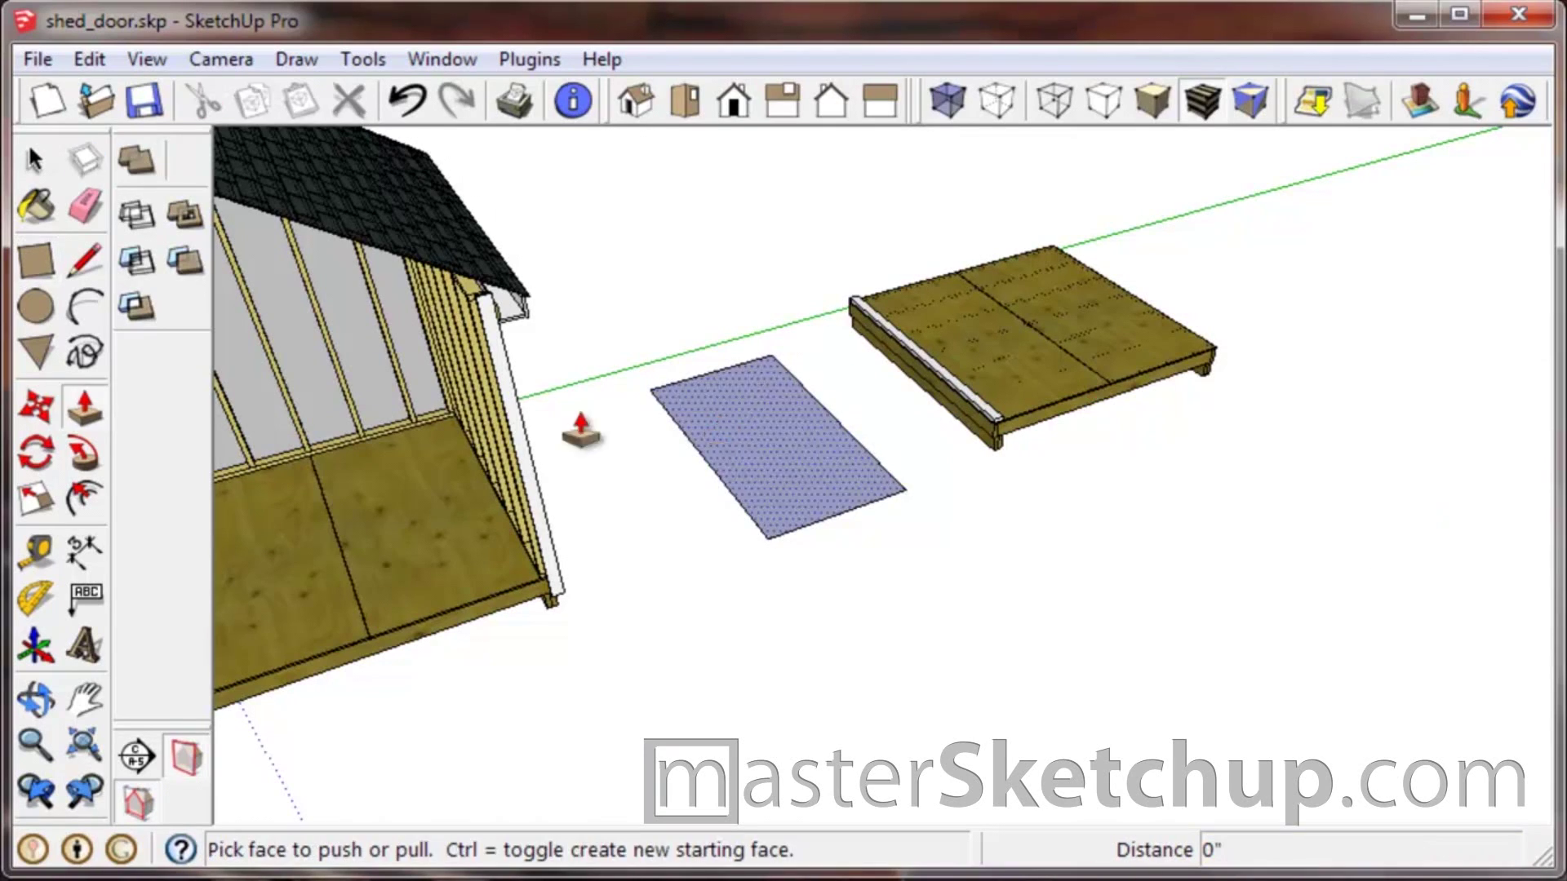
pyautogui.scroll(5, 710, 501)
pyautogui.moveTo(854, 514); pyautogui.dragTo(859, 492)
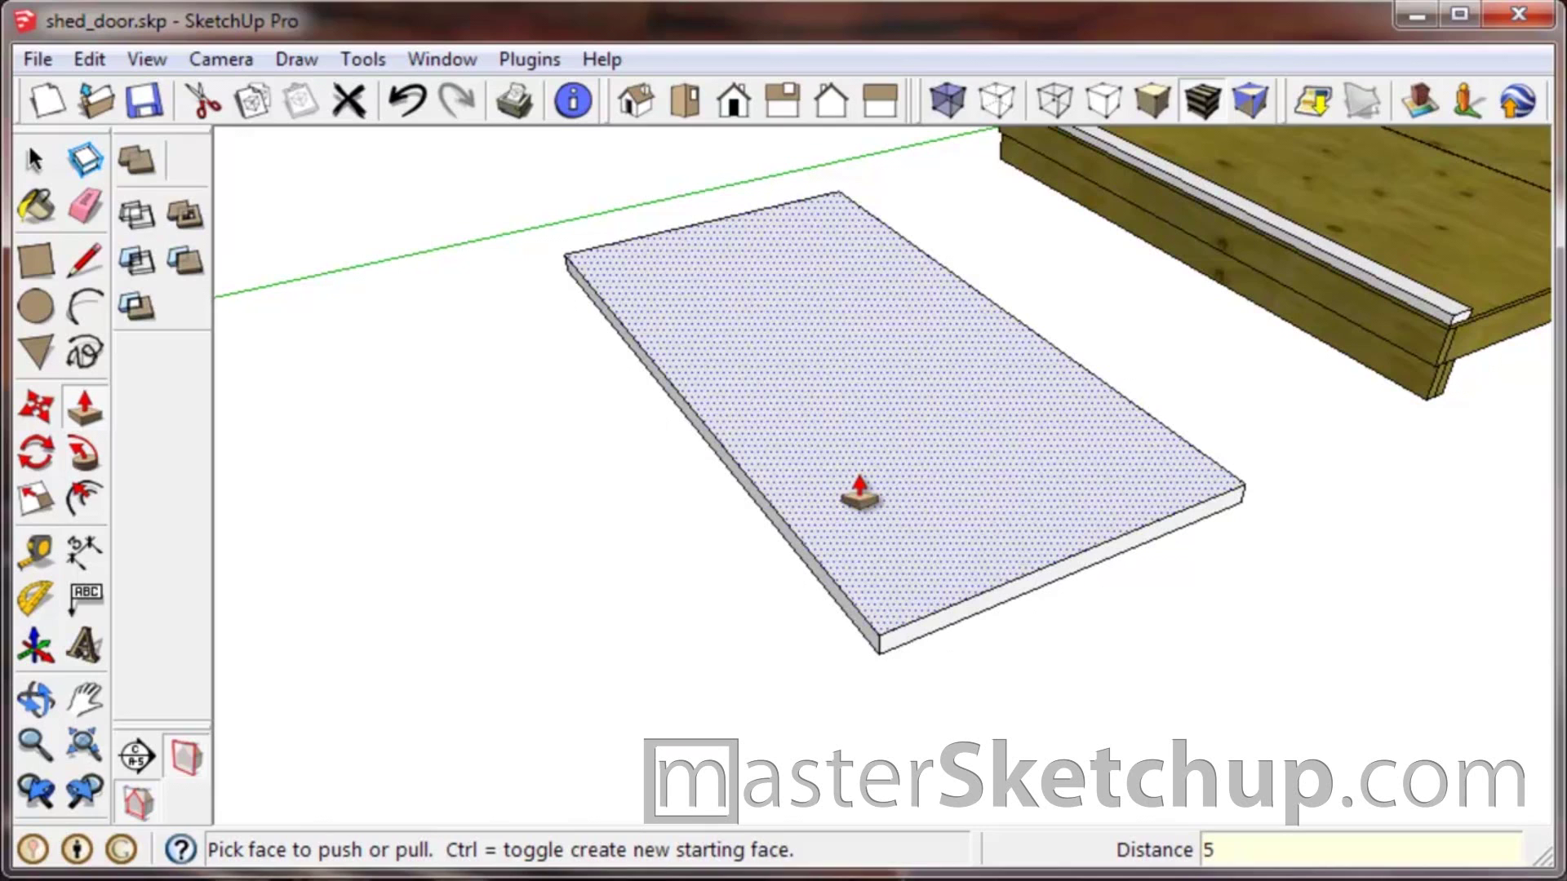
pyautogui.click(860, 493)
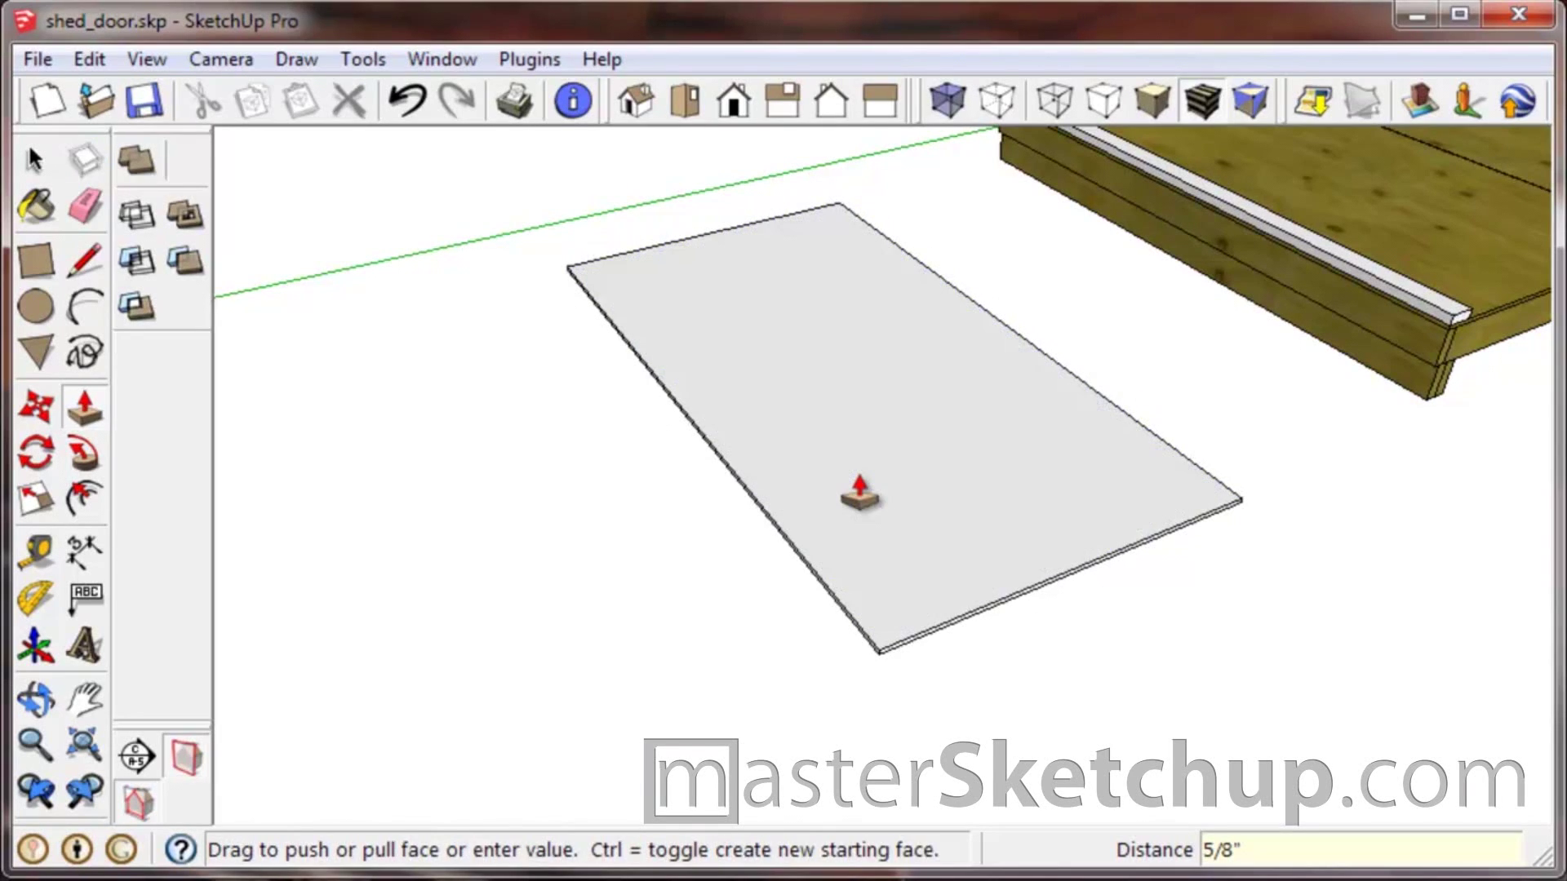
# Select the siding panel's top face with its edges and make the panel a group.
pyautogui.press('space')
pyautogui.doubleClick(857, 477)
pyautogui.rightClick(858, 475)
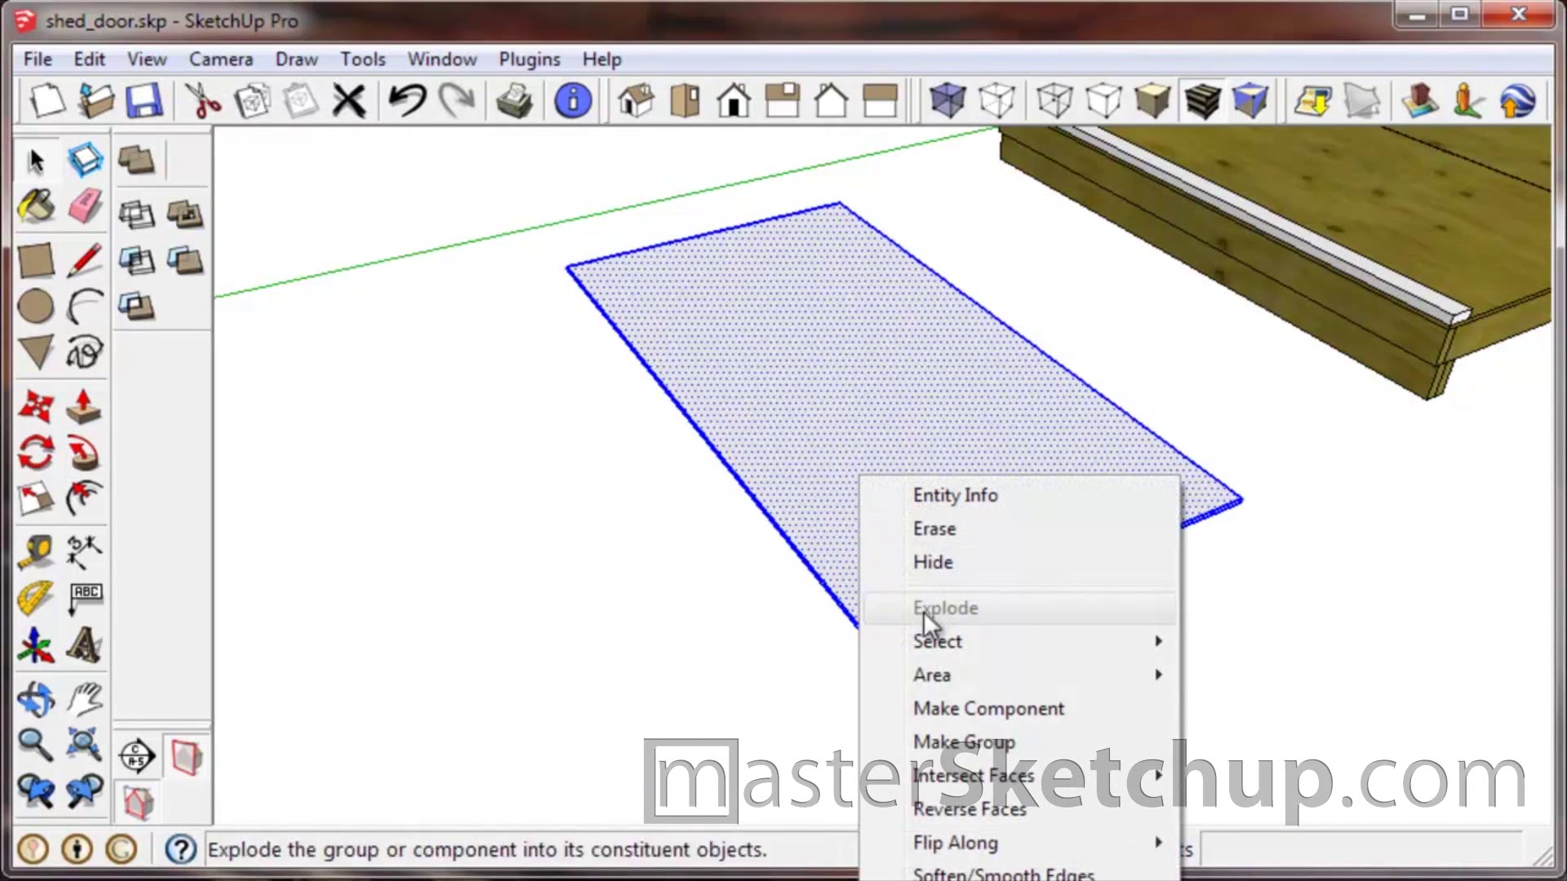
pyautogui.click(966, 742)
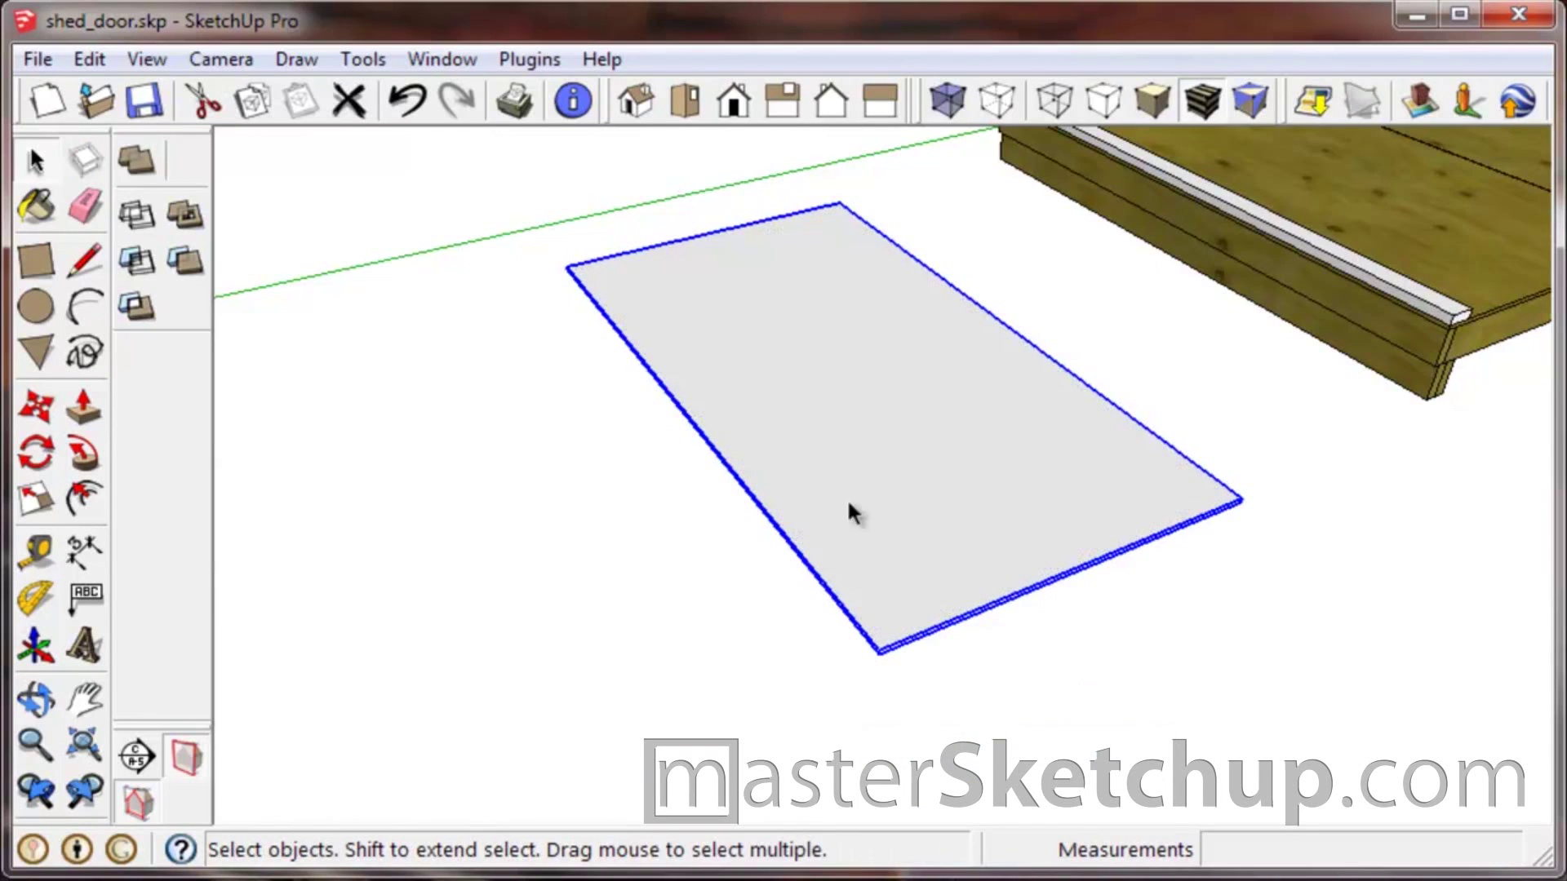
# Rotate the siding panel group 90 degrees so that it stands upright on its short edge.
pyautogui.moveTo(849, 510); pyautogui.dragTo(867, 745, button='middle')
pyautogui.scroll(-1, 867, 745)
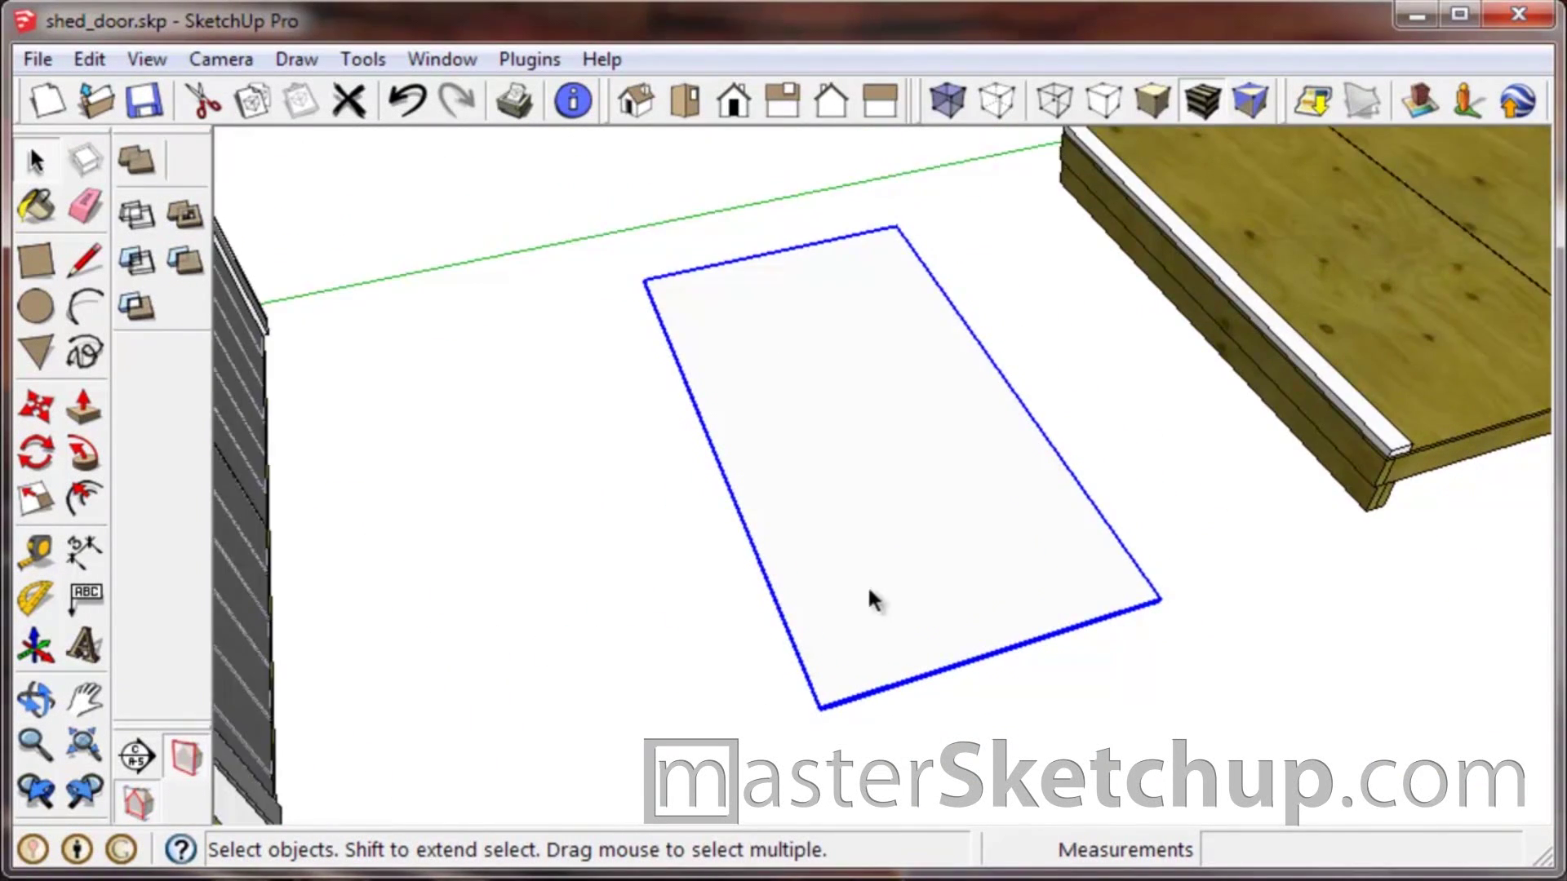
pyautogui.scroll(-2, 846, 497)
pyautogui.scroll(3, 839, 536)
pyautogui.moveTo(840, 536); pyautogui.dragTo(1059, 446, button='middle')
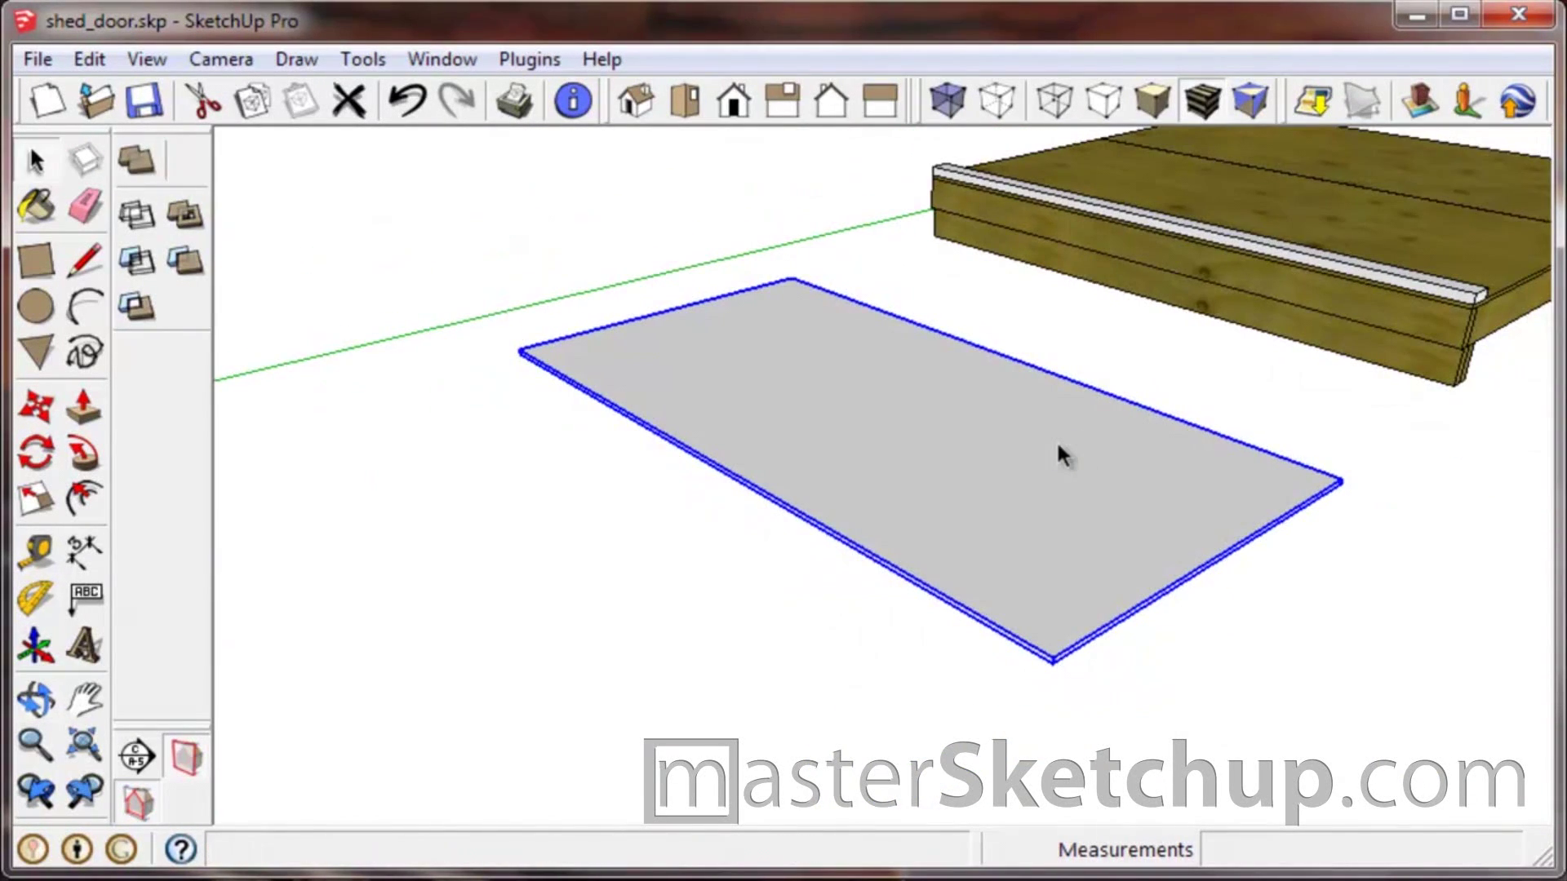
pyautogui.press('m')
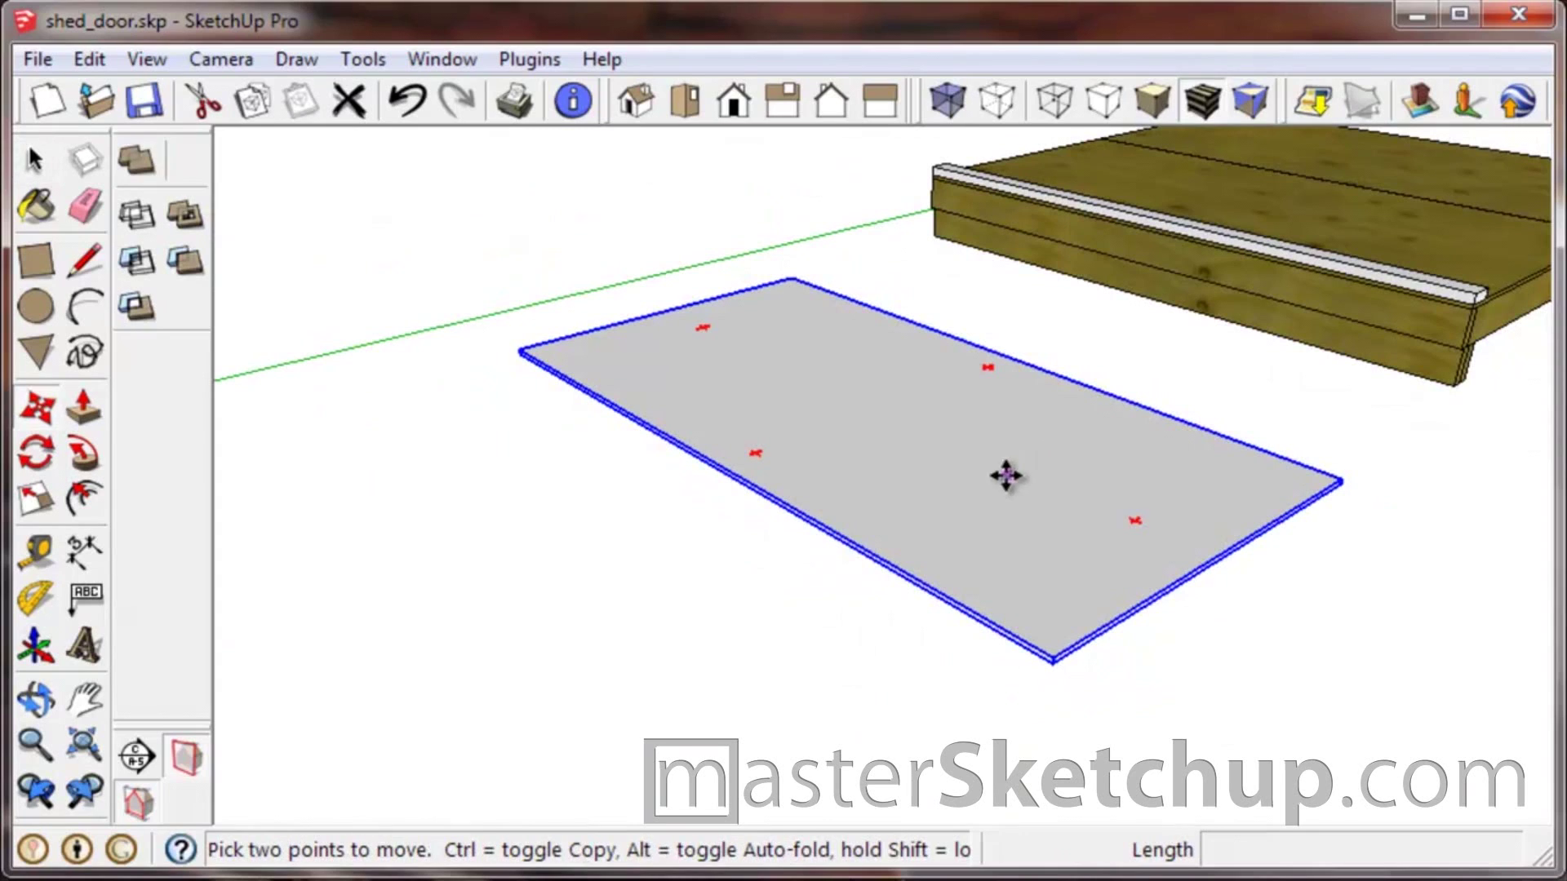
pyautogui.press('q')
pyautogui.click(973, 616)
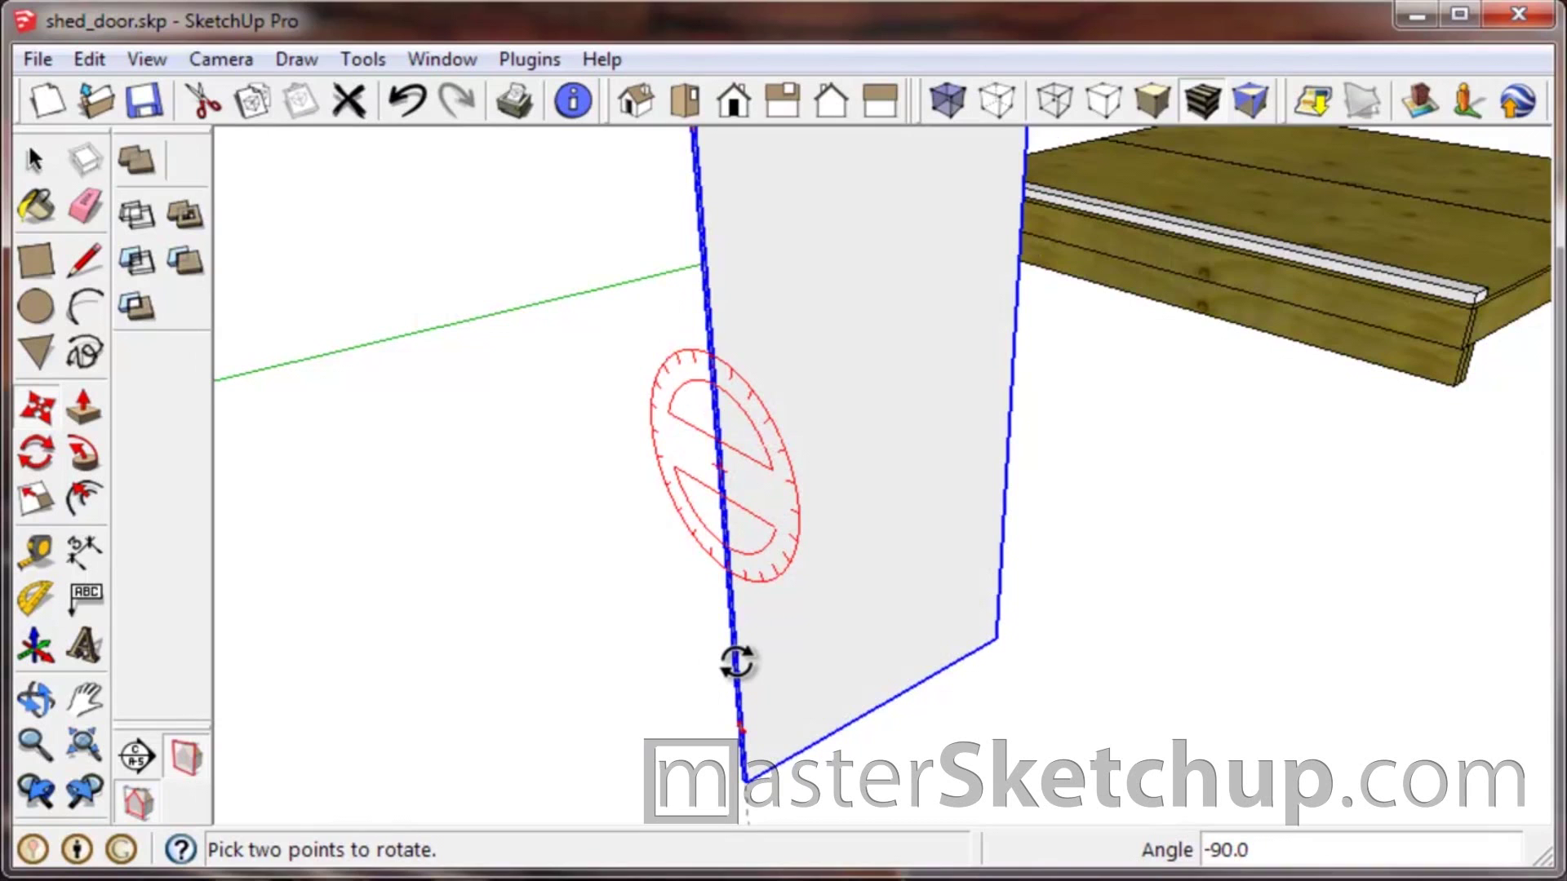
# Rotate the upright siding panel about the vertical axis until it is parallel to the platform's bottom plate.
pyautogui.press('m')
pyautogui.moveTo(791, 637); pyautogui.dragTo(791, 776, button='middle')
pyautogui.scroll(2, 745, 131)
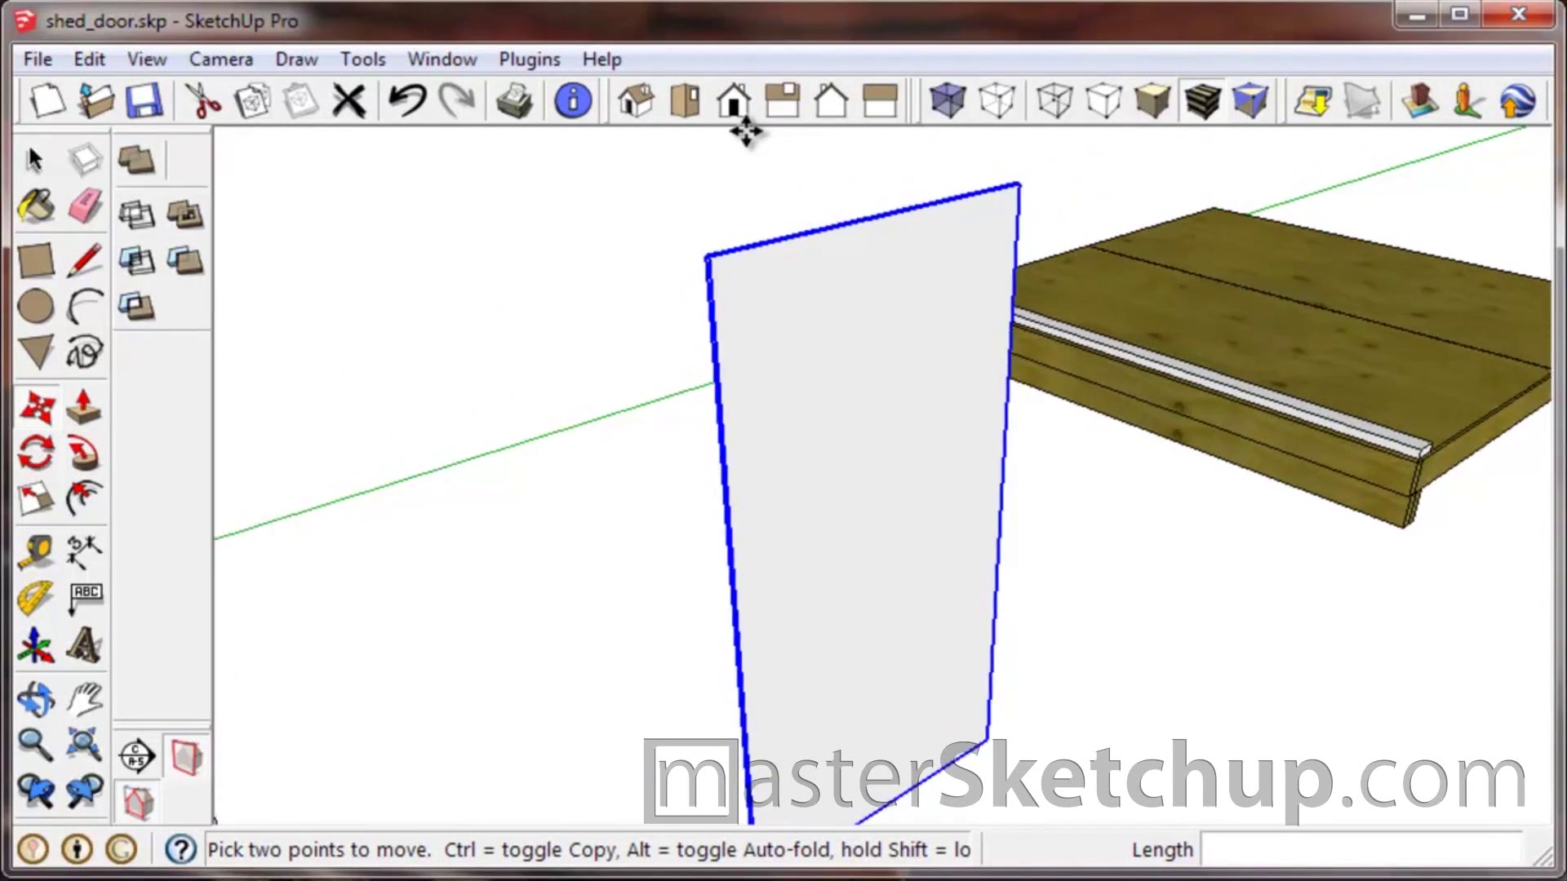
pyautogui.moveTo(745, 130); pyautogui.dragTo(743, 446, button='middle')
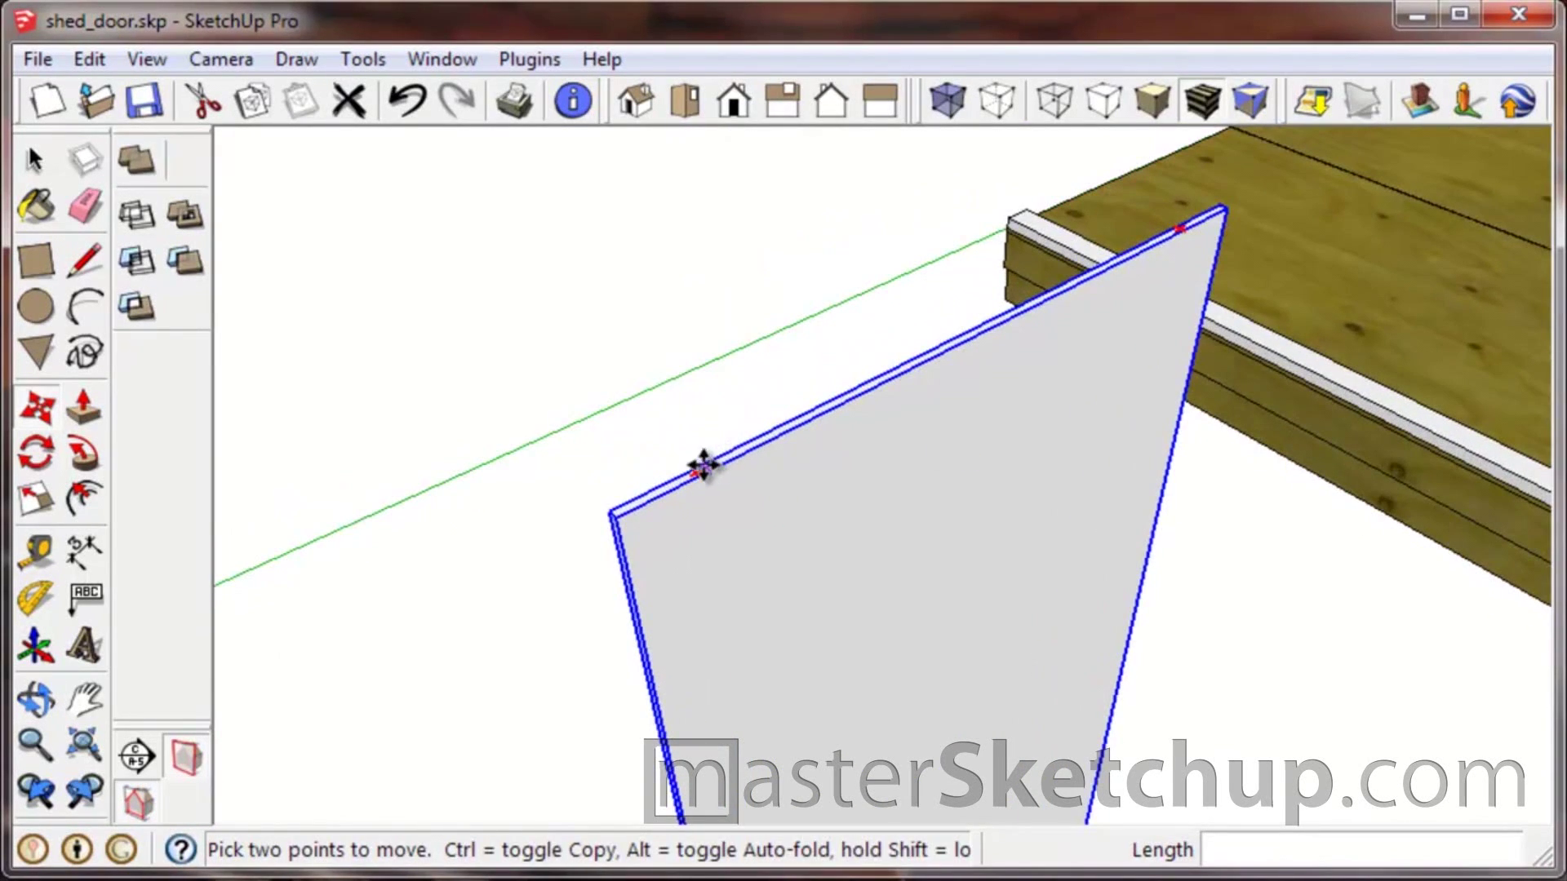
pyautogui.press('q')
pyautogui.click(971, 334)
pyautogui.click(692, 479)
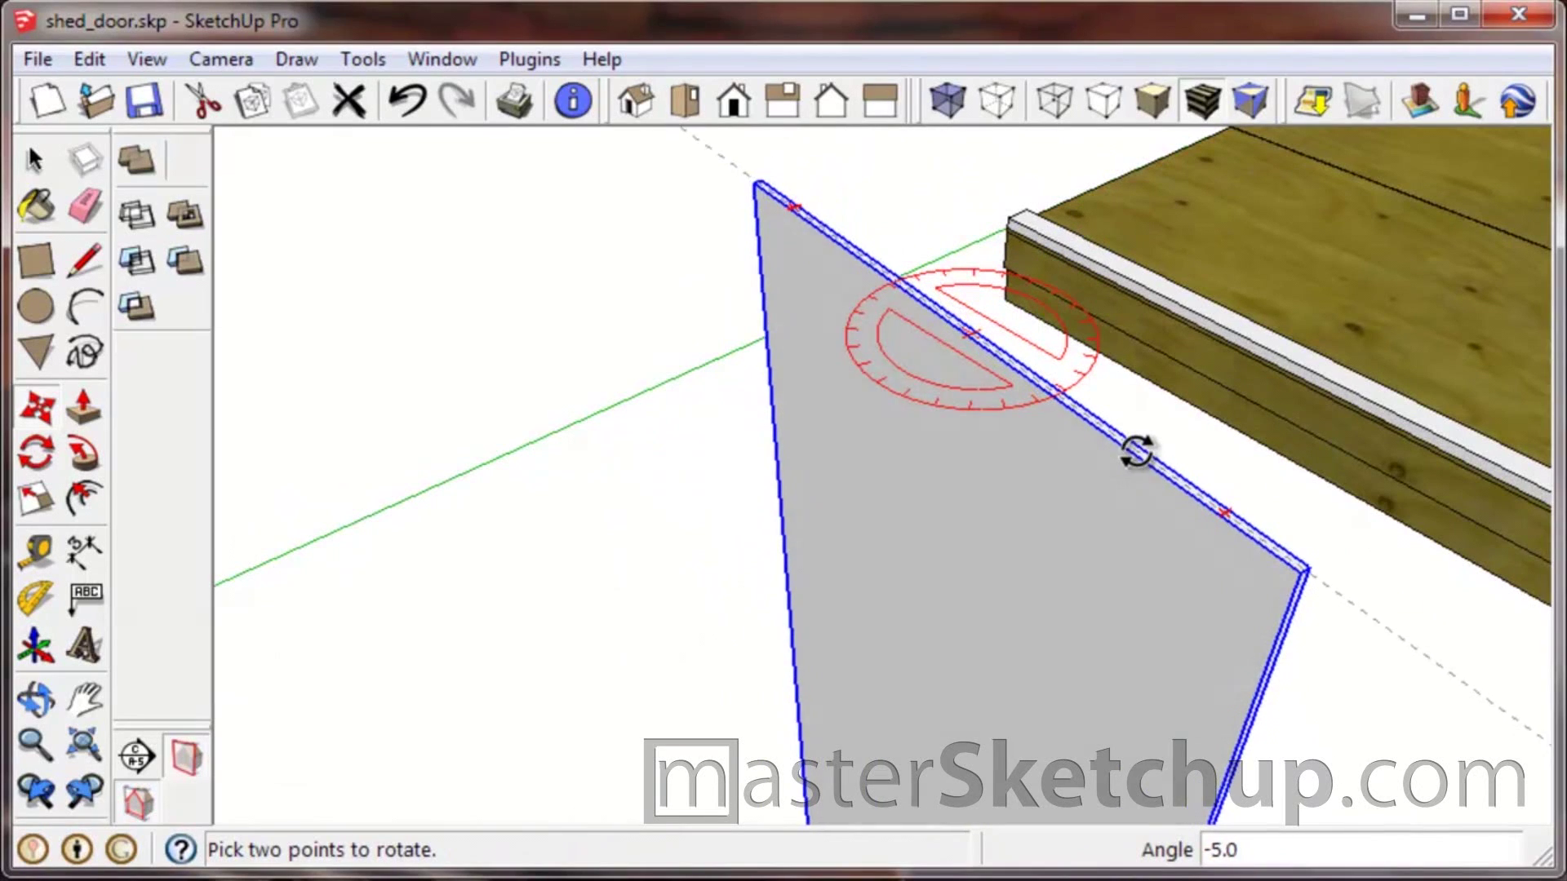
# Move the siding panel by its lower inner corner onto the platform's outer corner at the underside of the rim joist.
pyautogui.press('m')
pyautogui.scroll(-3, 790, 255)
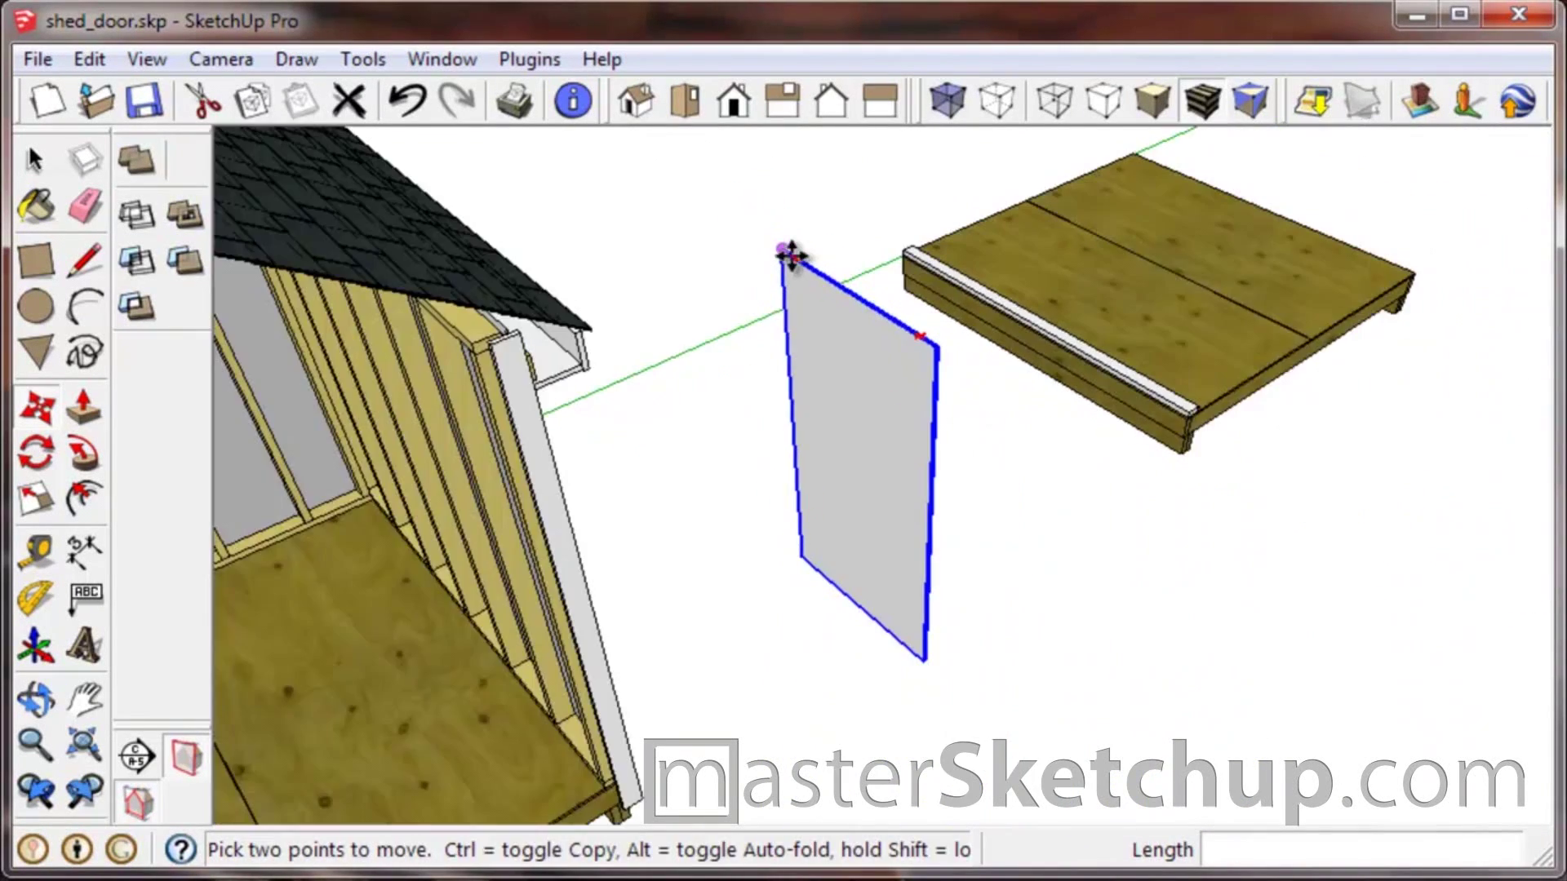
pyautogui.scroll(4, 928, 479)
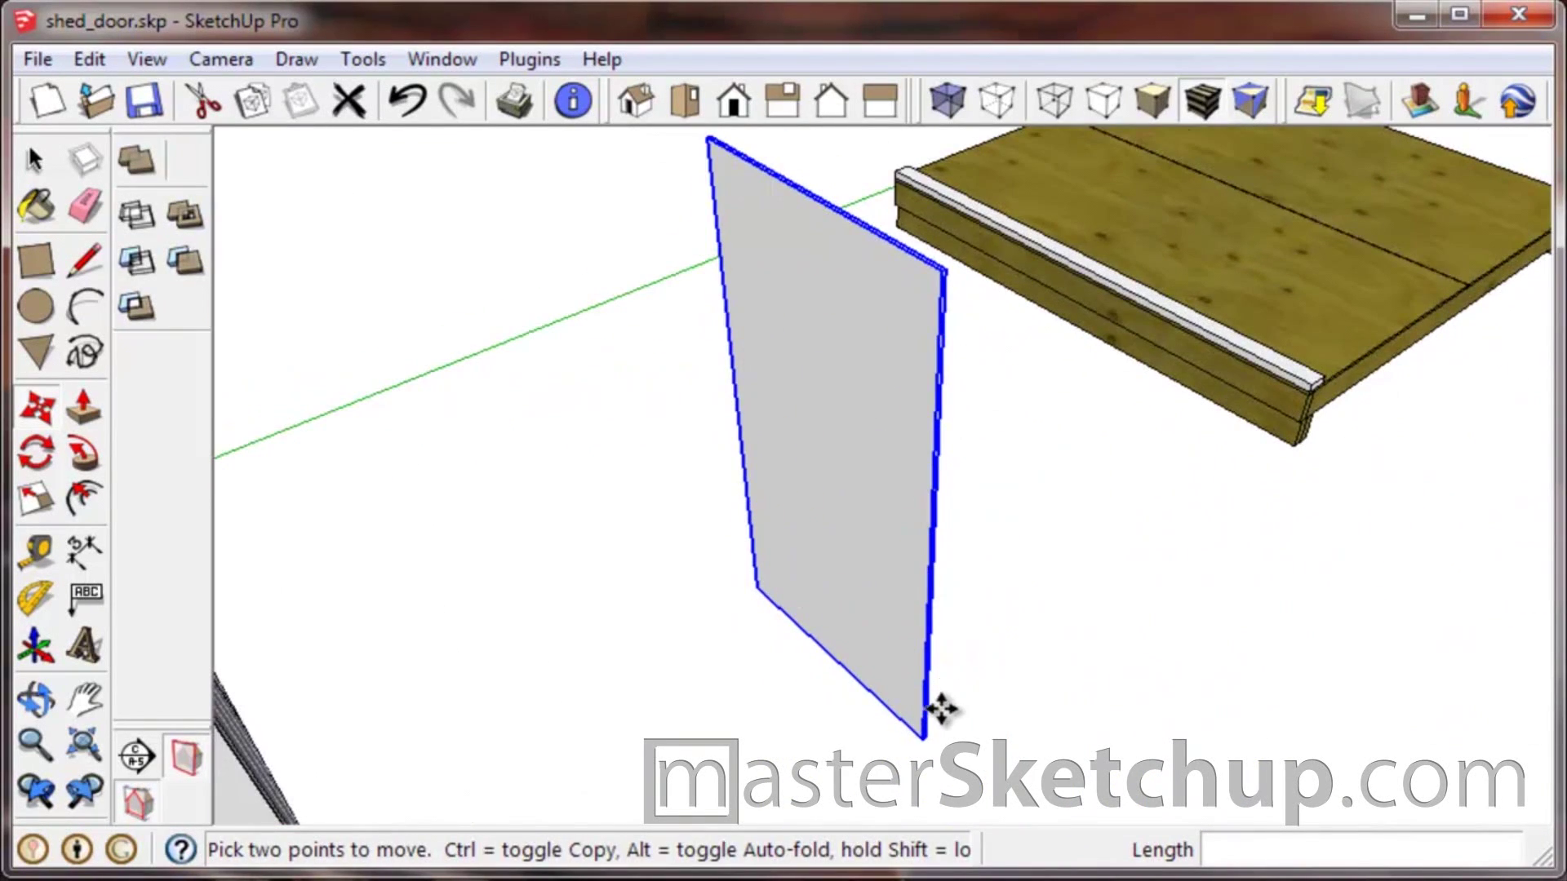
pyautogui.scroll(5, 918, 742)
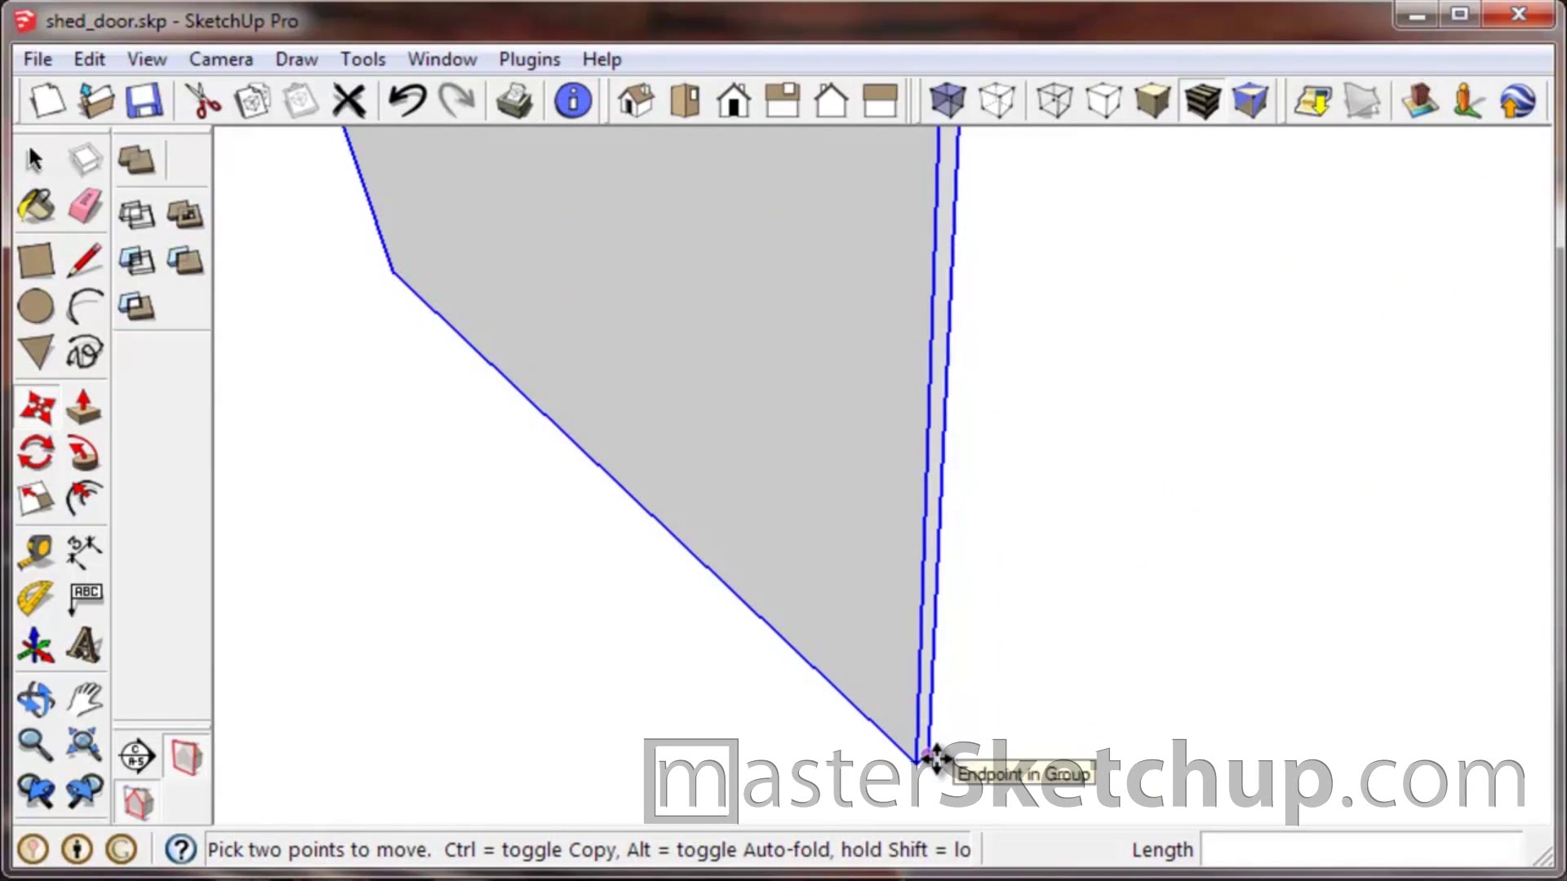
pyautogui.click(926, 757)
pyautogui.scroll(-6, 759, 752)
pyautogui.scroll(6, 1088, 506)
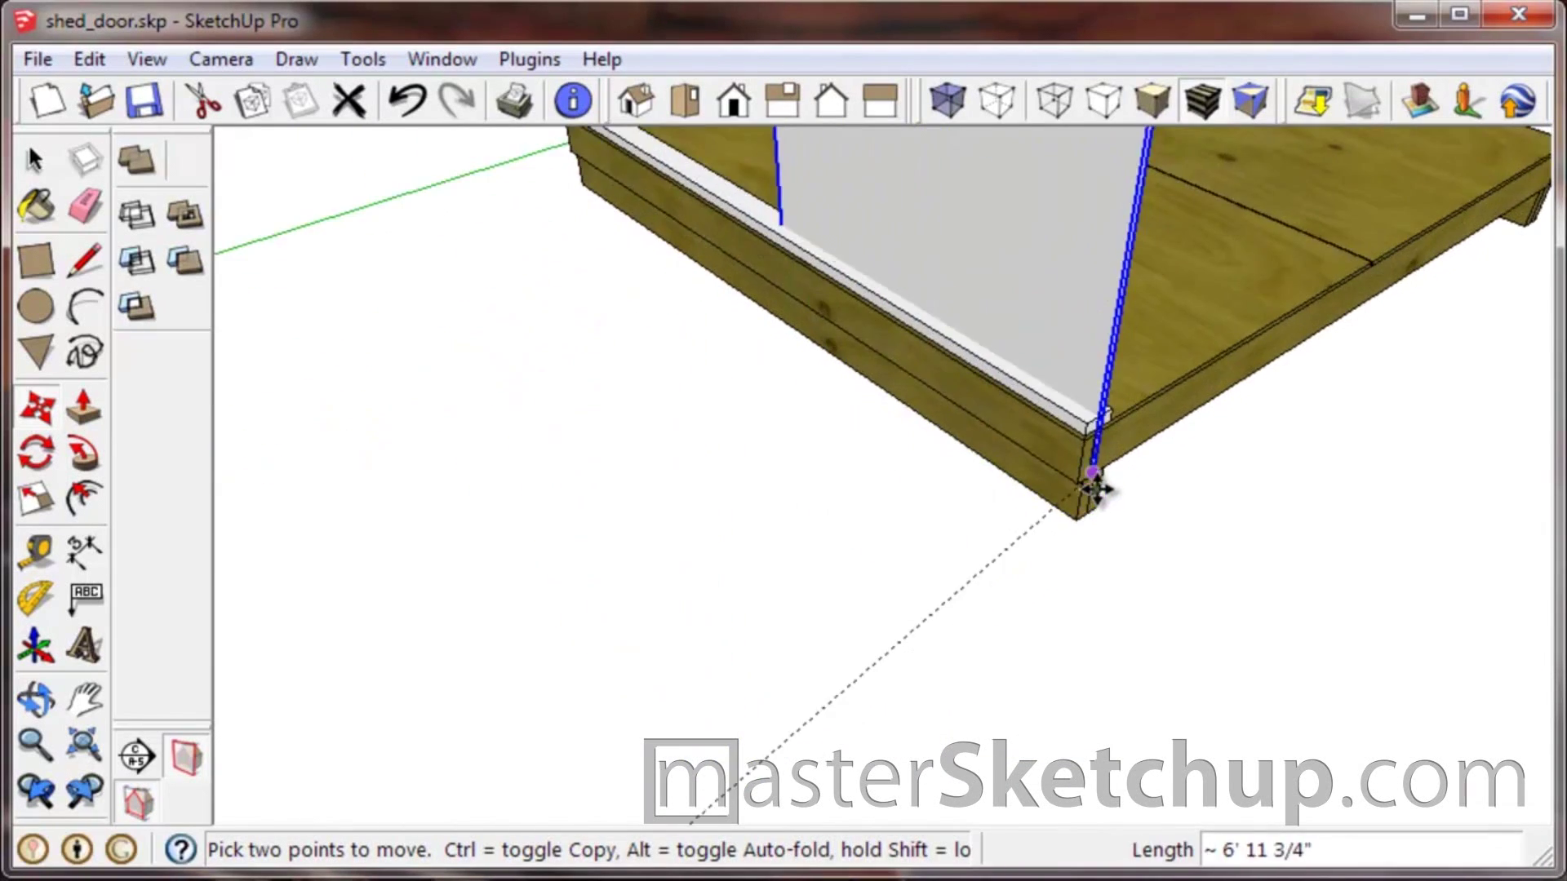
pyautogui.scroll(4, 1094, 488)
pyautogui.click(1043, 516)
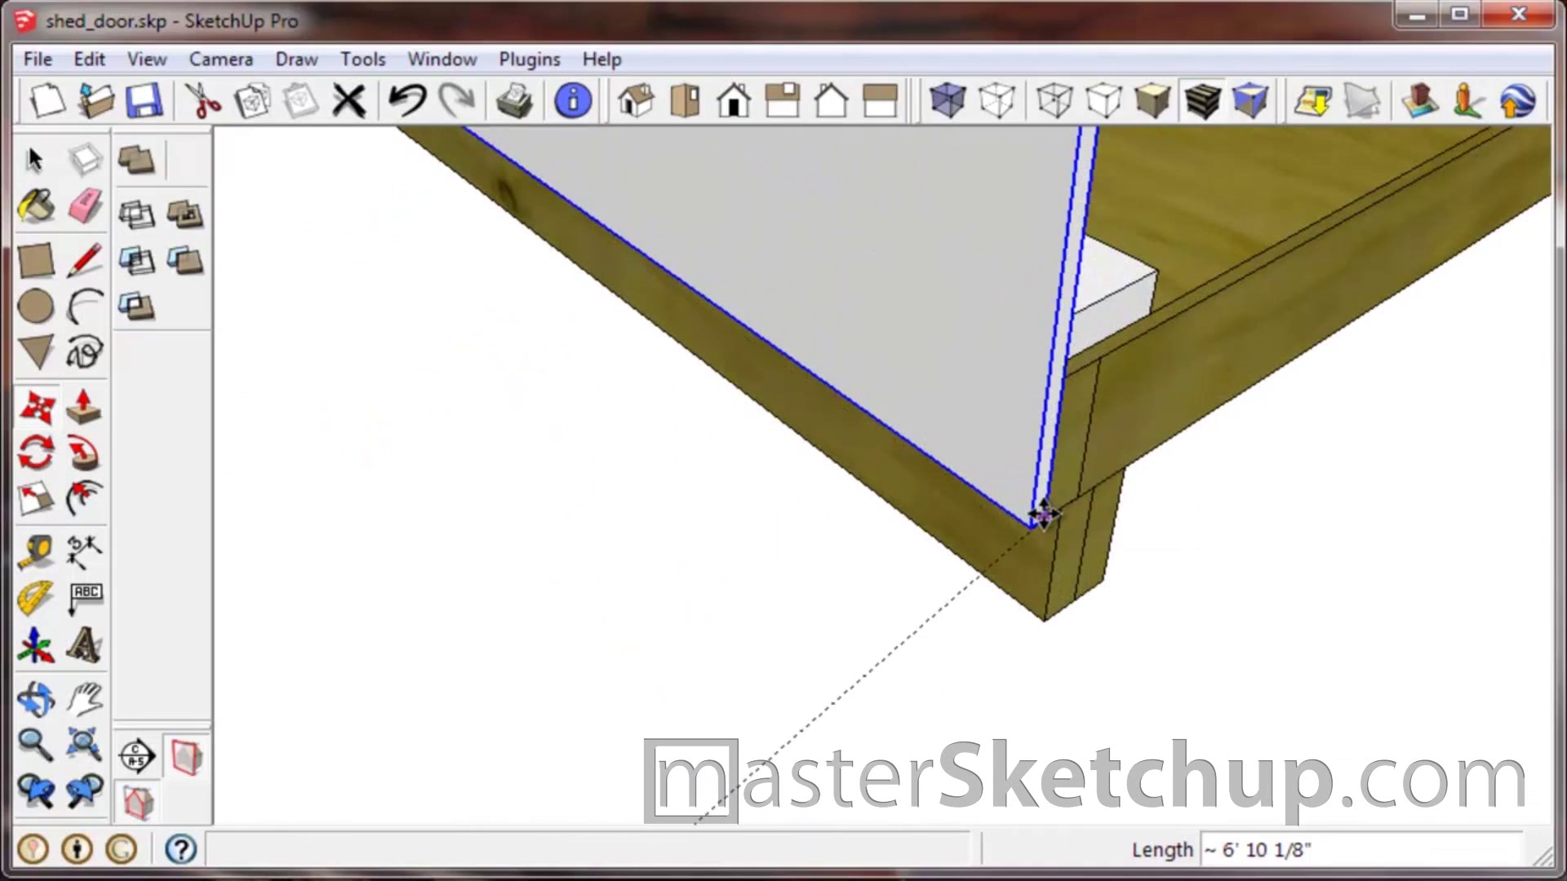
# Move the siding panel 0.5" straight down so that it overhangs the rim joist's lower edge.
pyautogui.moveTo(1119, 374); pyautogui.dragTo(881, 203, button='middle')
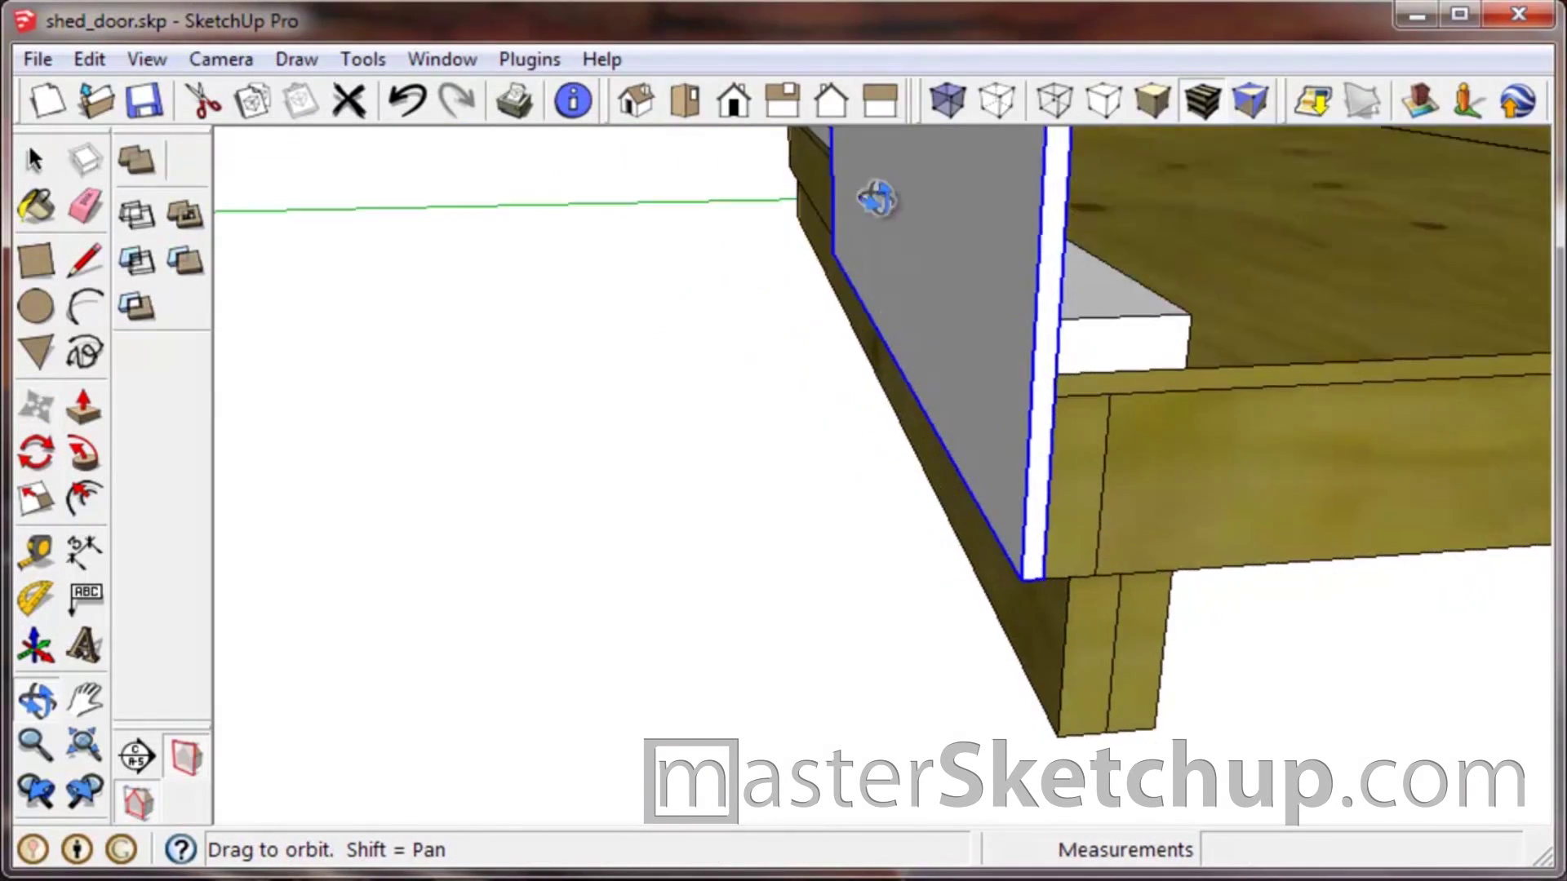
pyautogui.scroll(4, 989, 486)
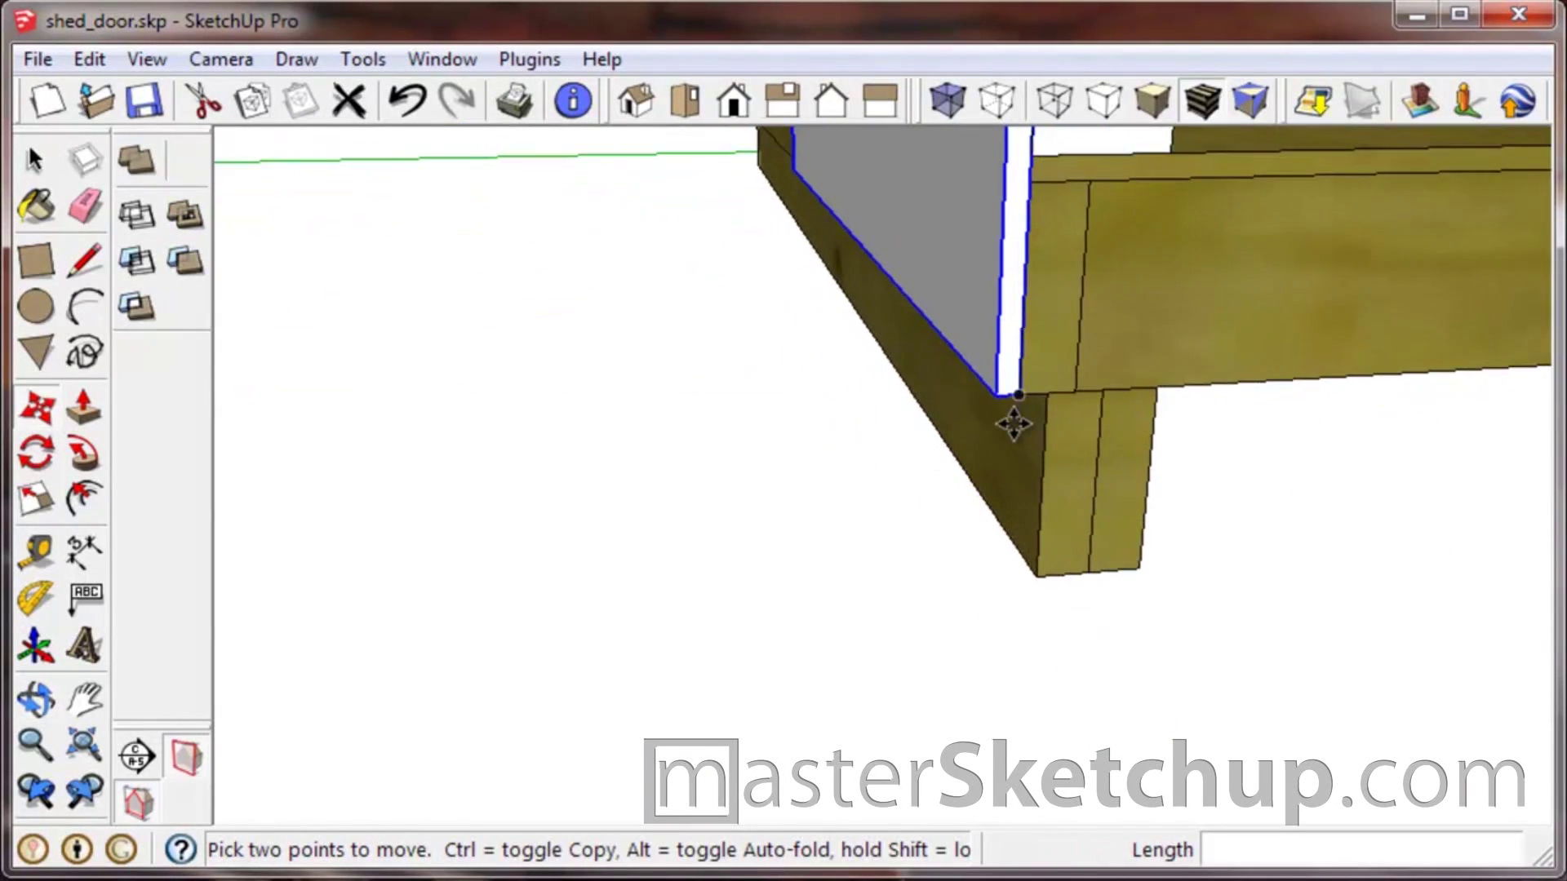
pyautogui.click(1022, 383)
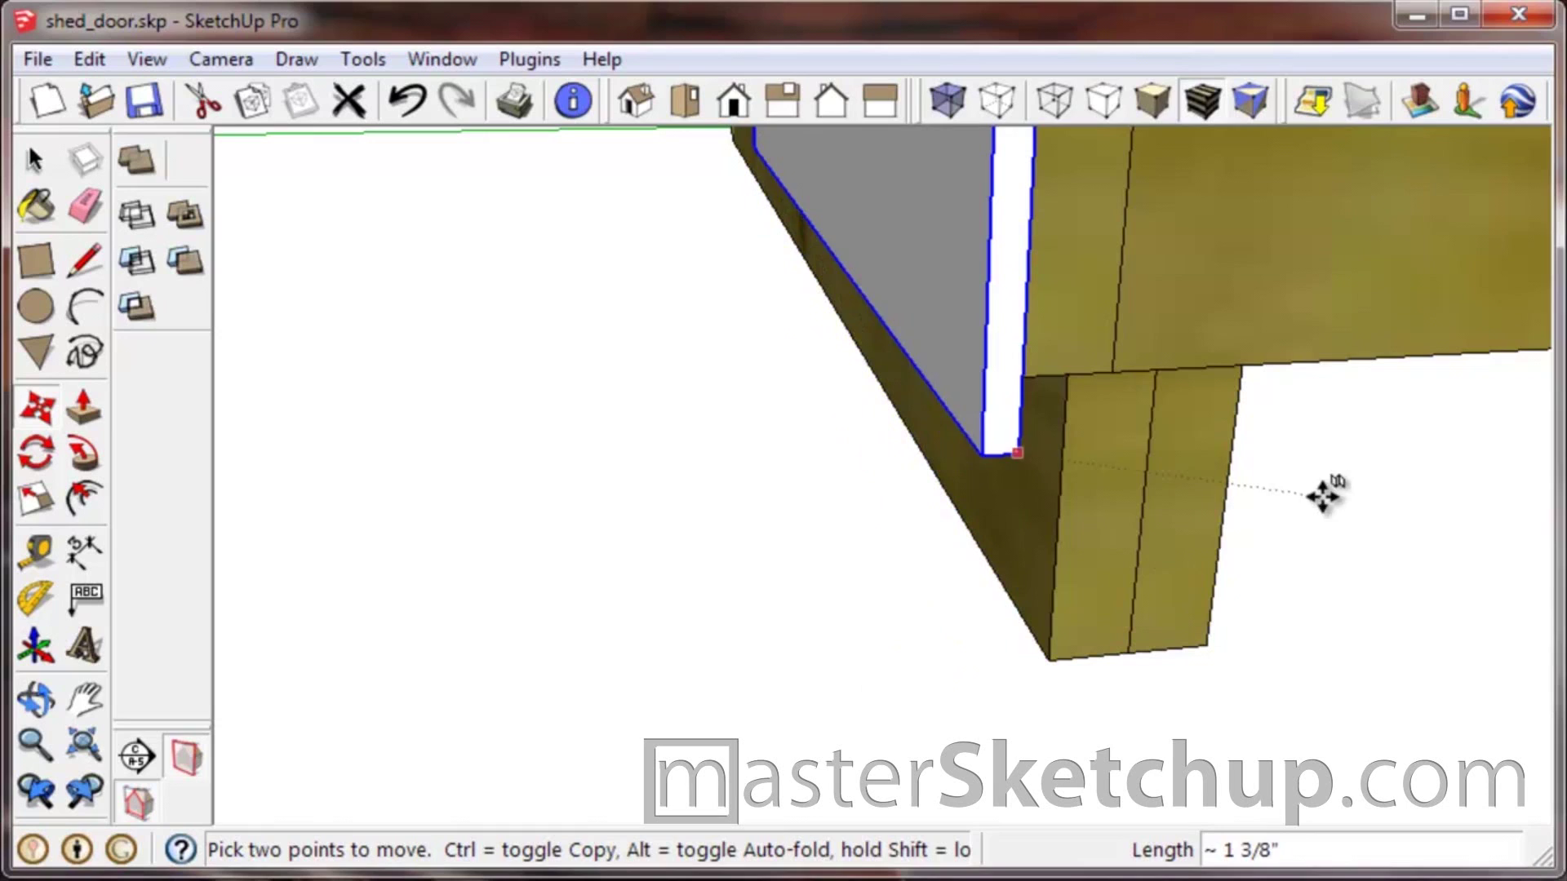
pyautogui.click(1388, 494)
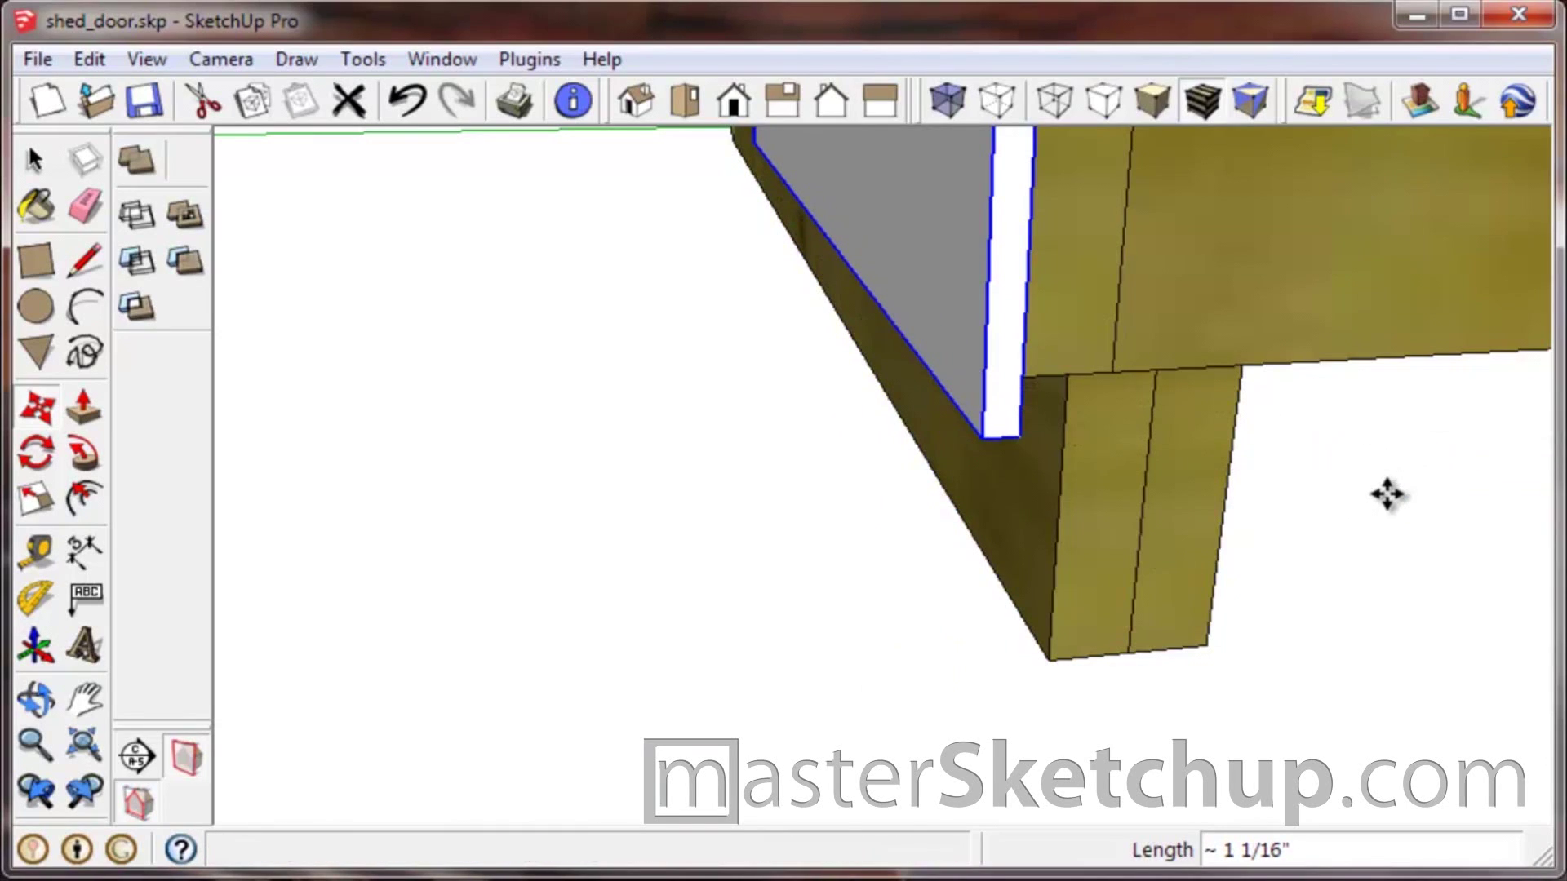
pyautogui.write('.5')
pyautogui.press('Return')
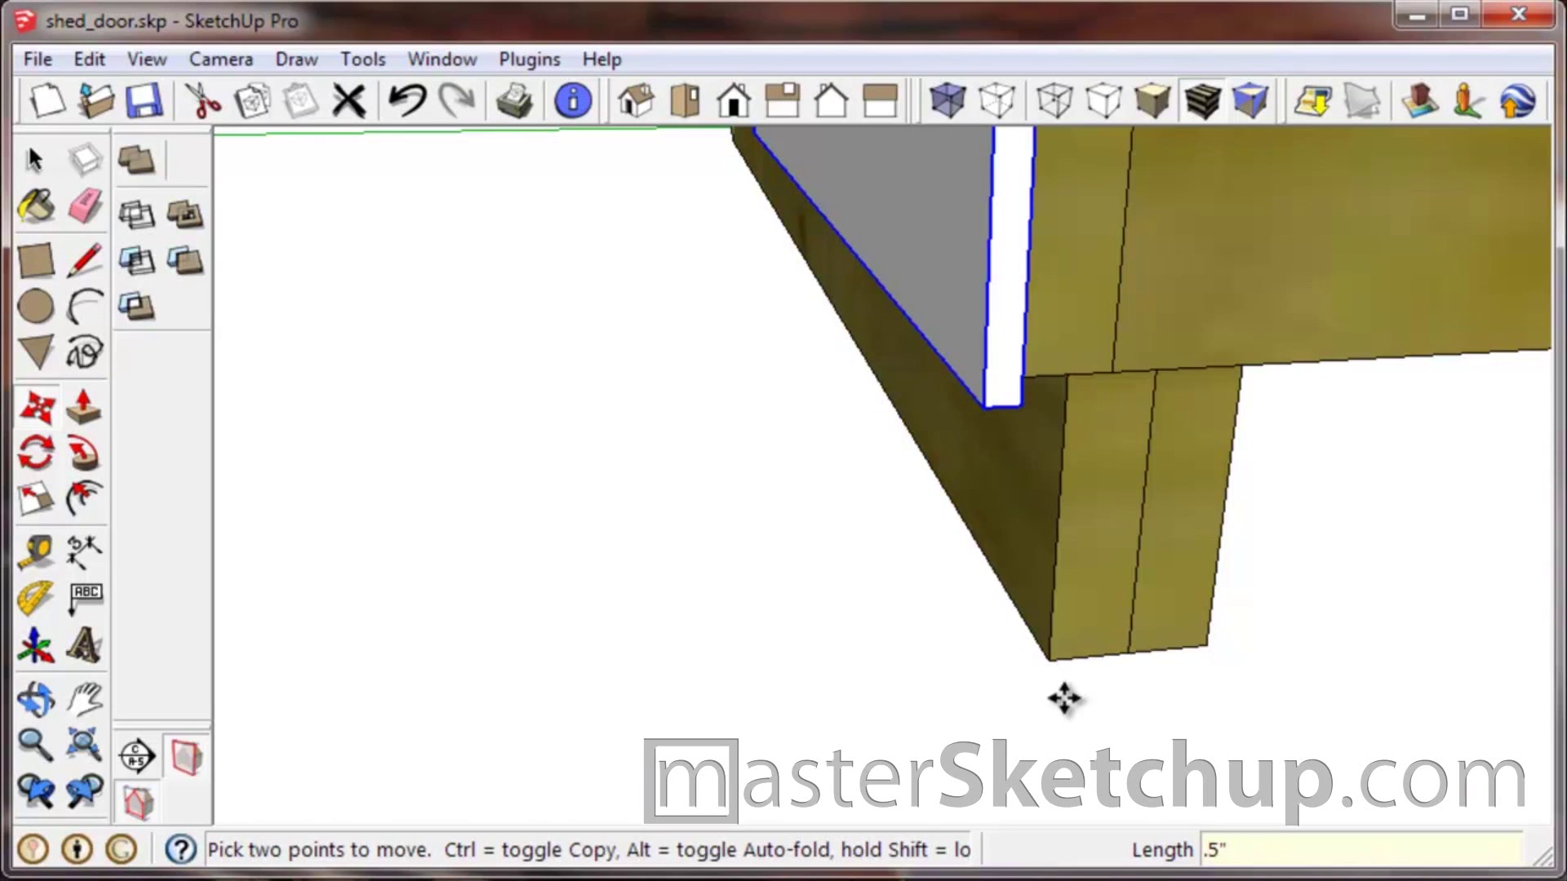
# Copy the siding panel 4' along the platform's edge to place a second panel beside the first.
pyautogui.scroll(-5, 1082, 604)
pyautogui.moveTo(972, 567); pyautogui.dragTo(1284, 619, button='middle')
pyautogui.scroll(4, 1338, 487)
pyautogui.scroll(3, 1338, 488)
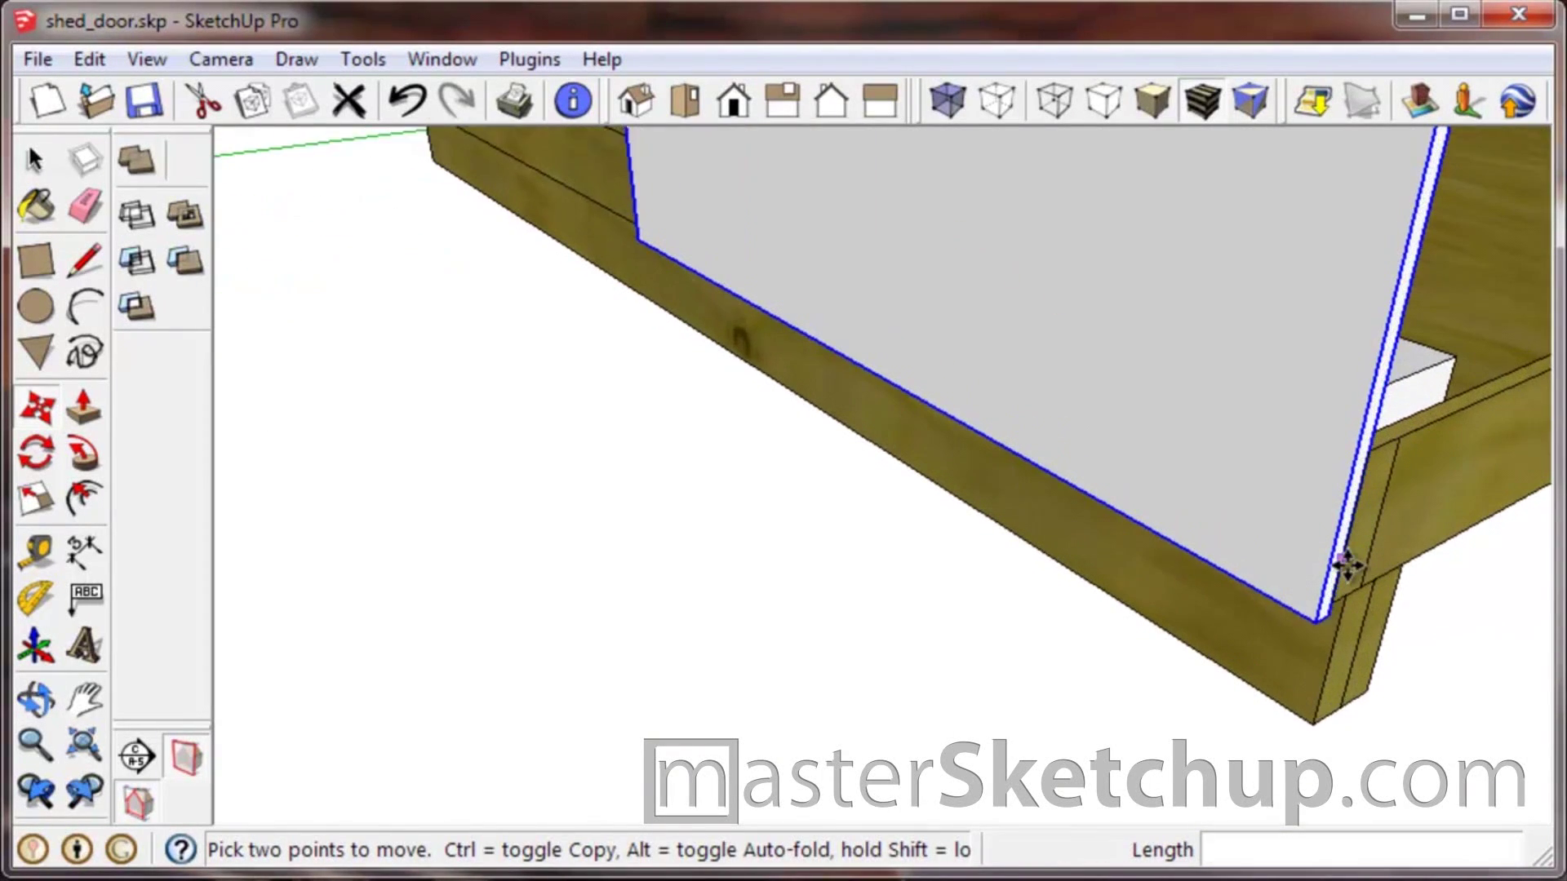
pyautogui.press('ctrl')
pyautogui.click(1315, 617)
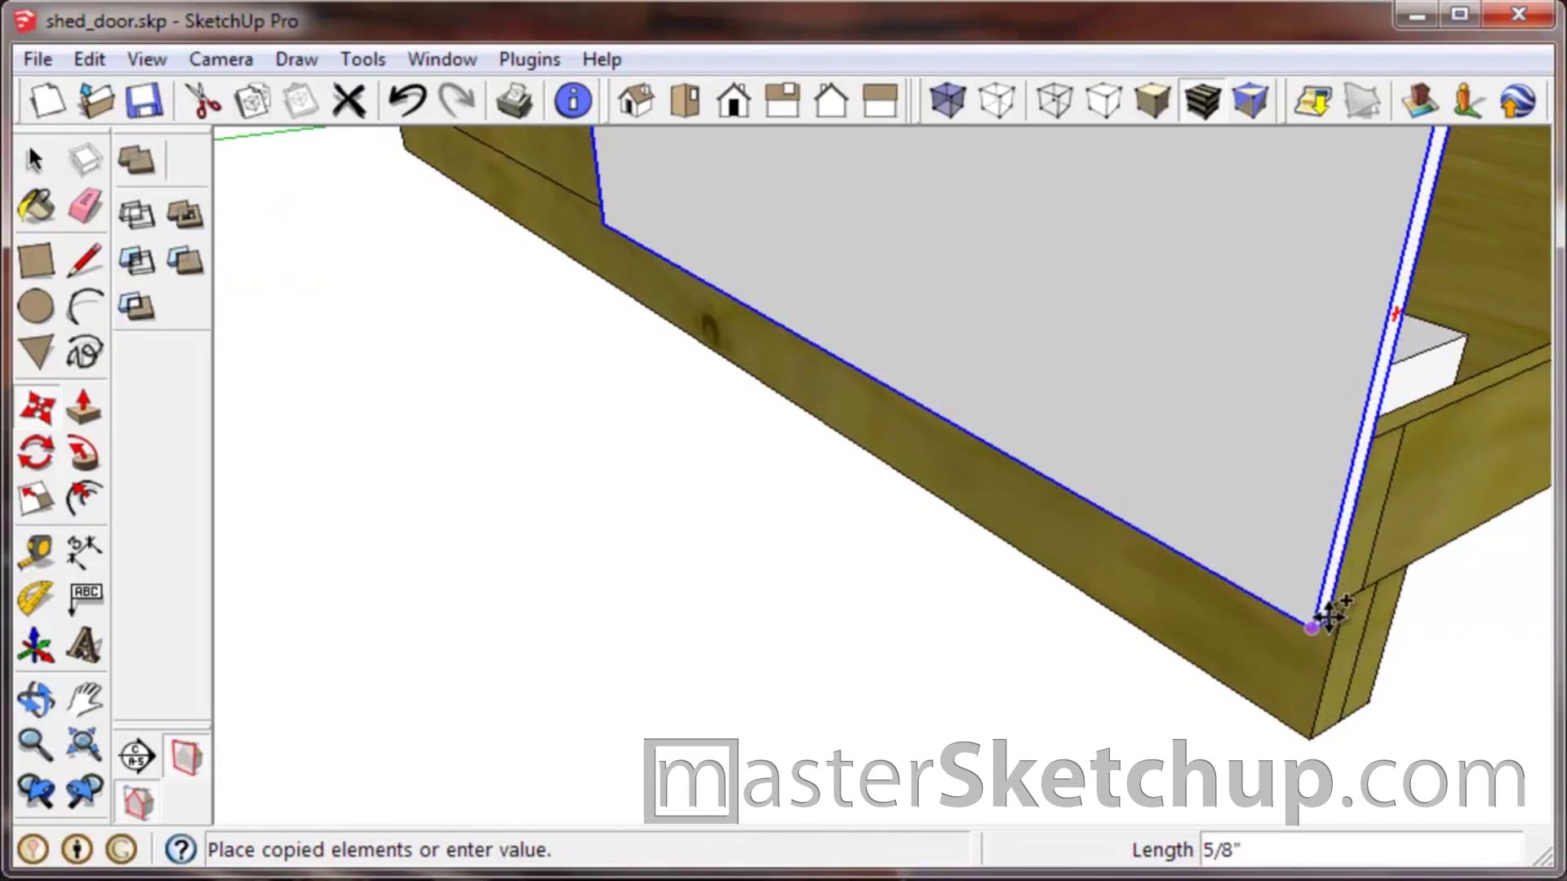
pyautogui.scroll(-3, 983, 449)
pyautogui.scroll(4, 798, 340)
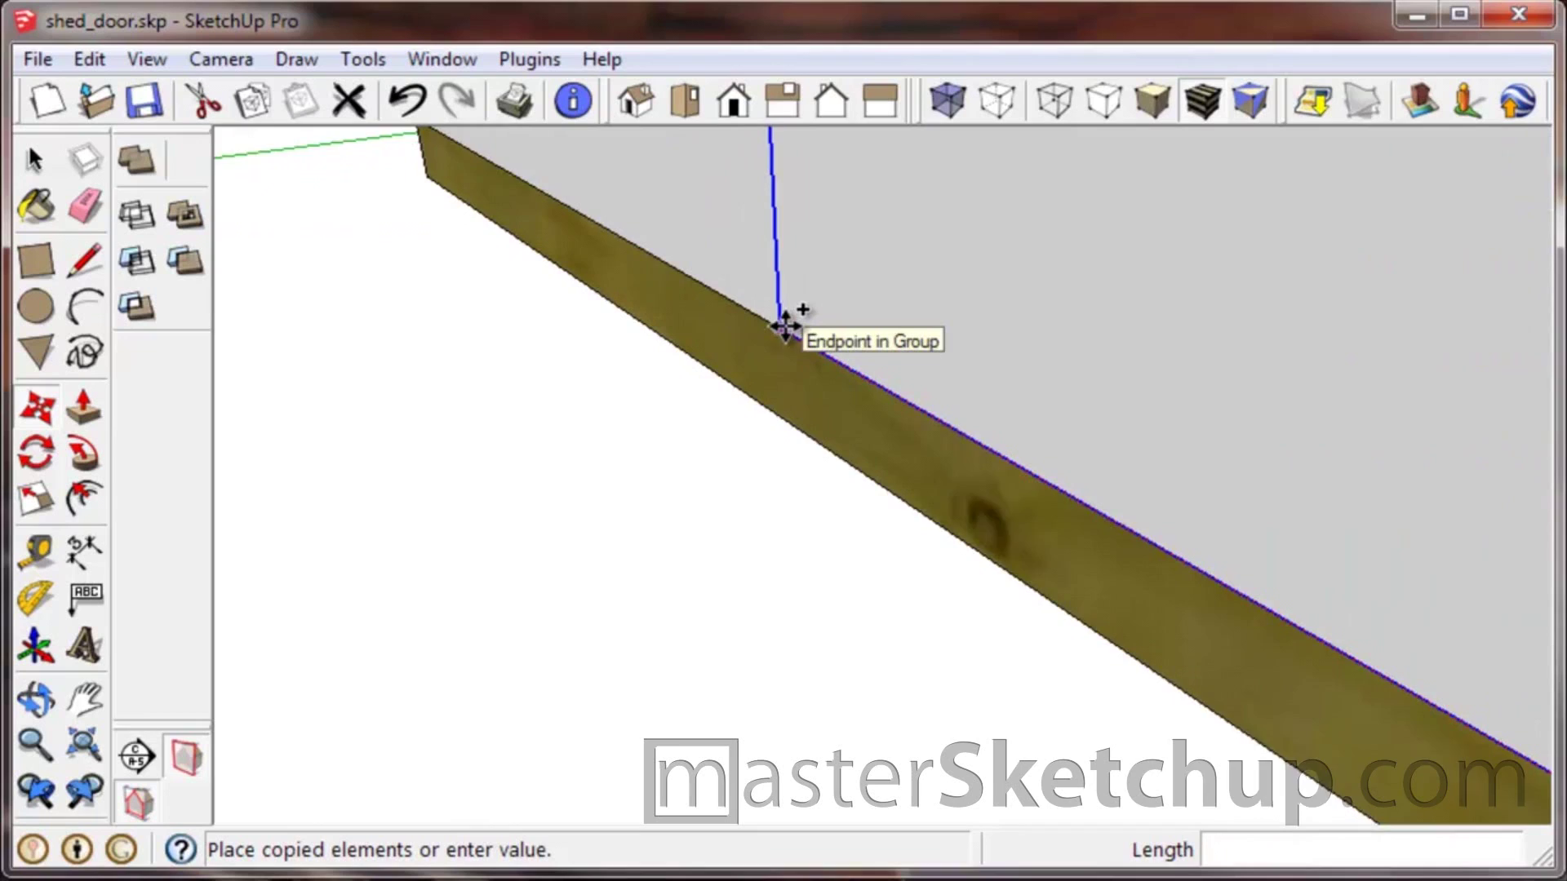
pyautogui.scroll(3, 776, 326)
pyautogui.write('4')
pyautogui.press('Return')
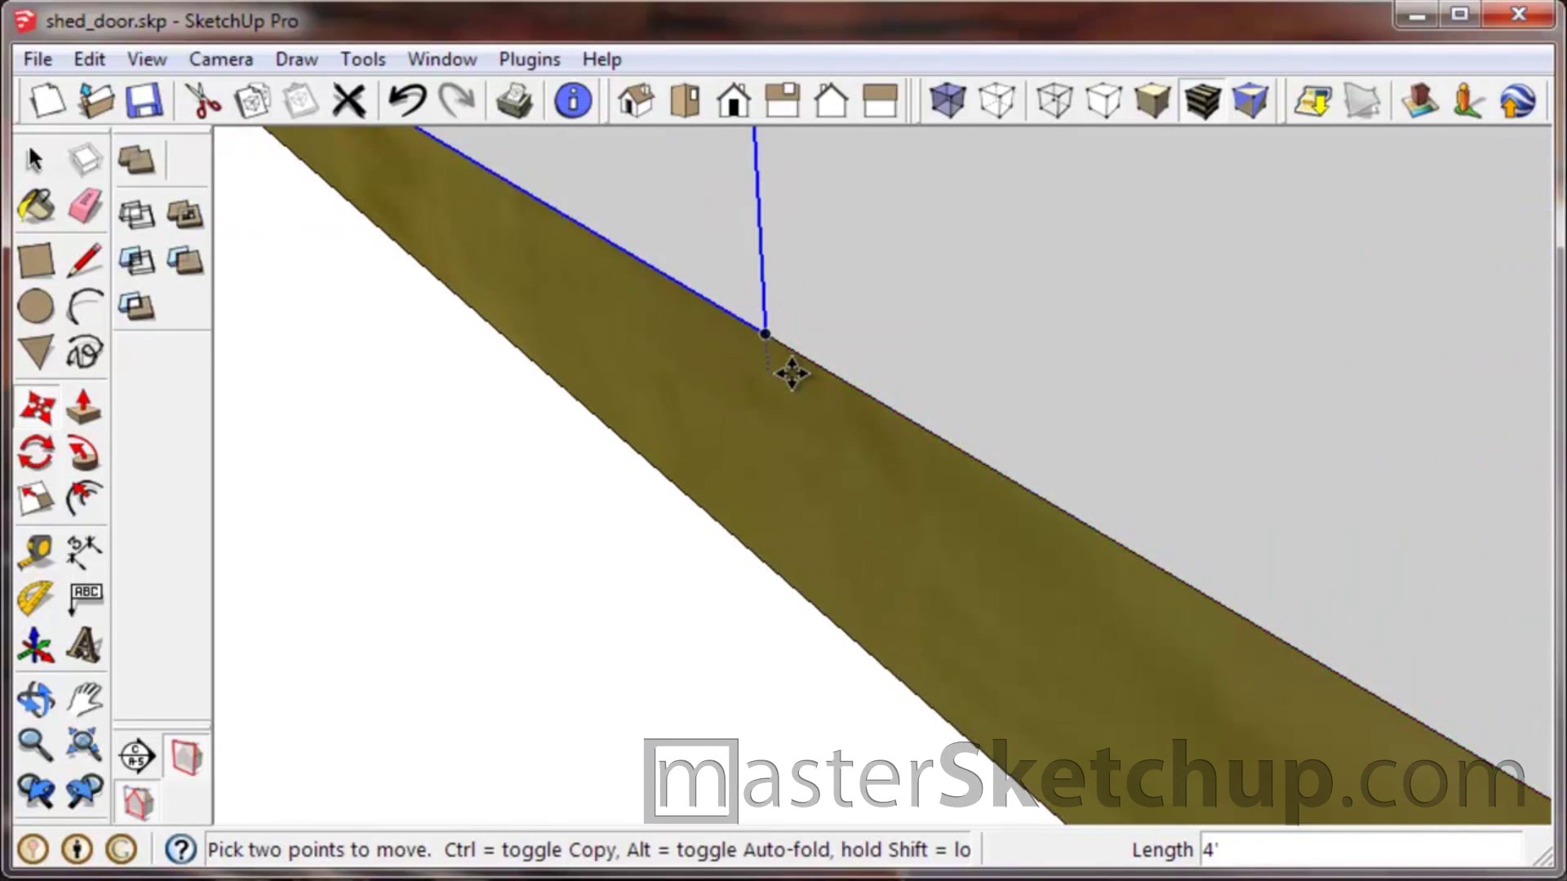
# Try to move the copied siding panel 1/16" along the red axis, away from the first panel.
pyautogui.moveTo(790, 370); pyautogui.dragTo(1189, 560, button='middle')
pyautogui.scroll(2, 1016, 428)
pyautogui.scroll(3, 1016, 428)
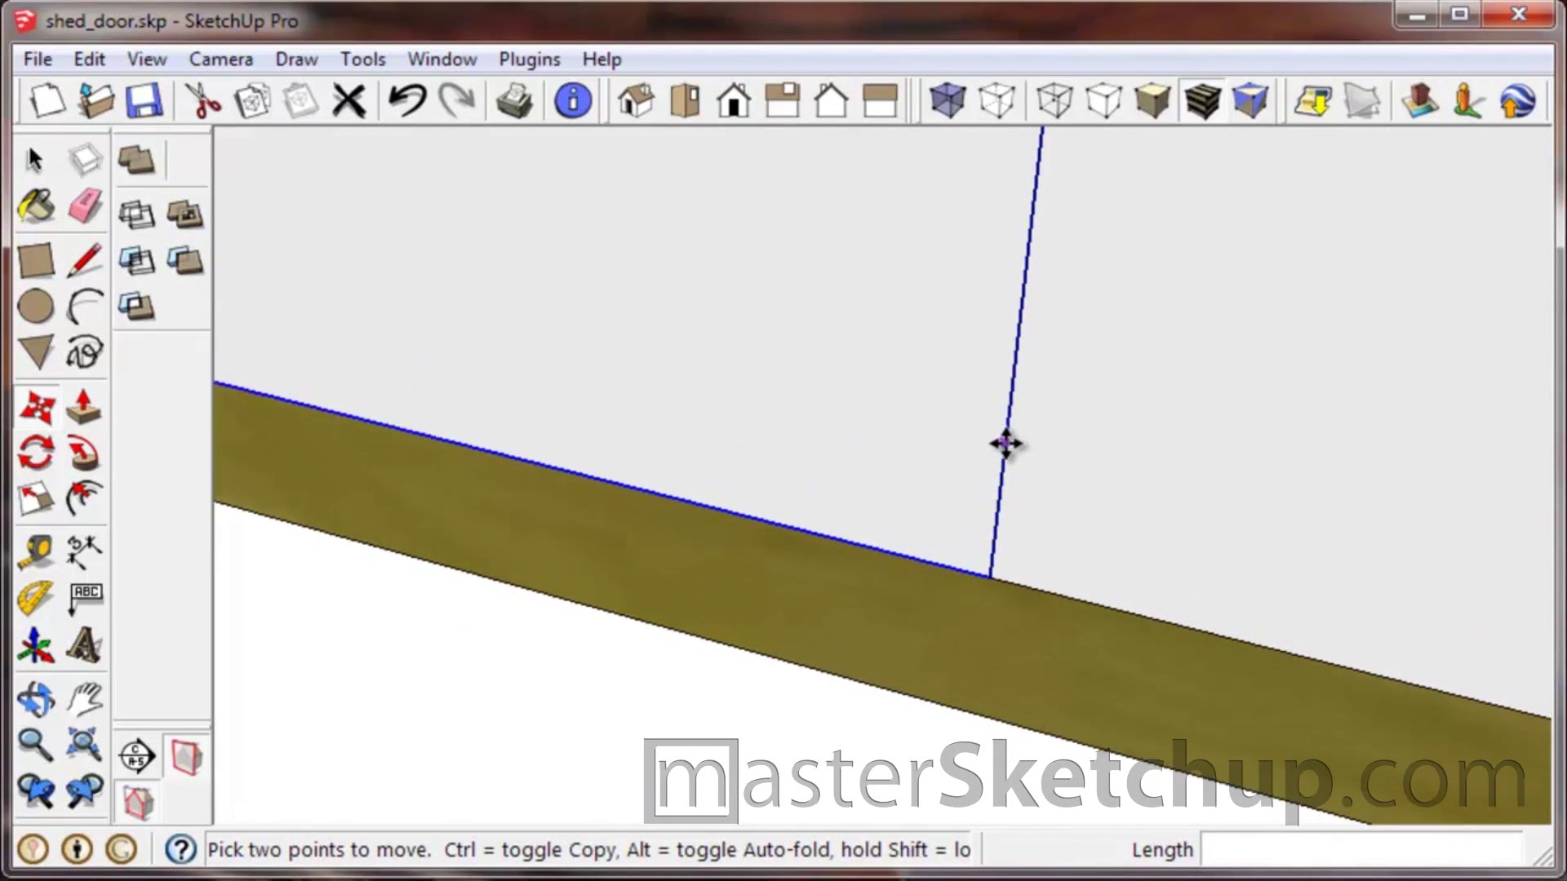
pyautogui.click(990, 619)
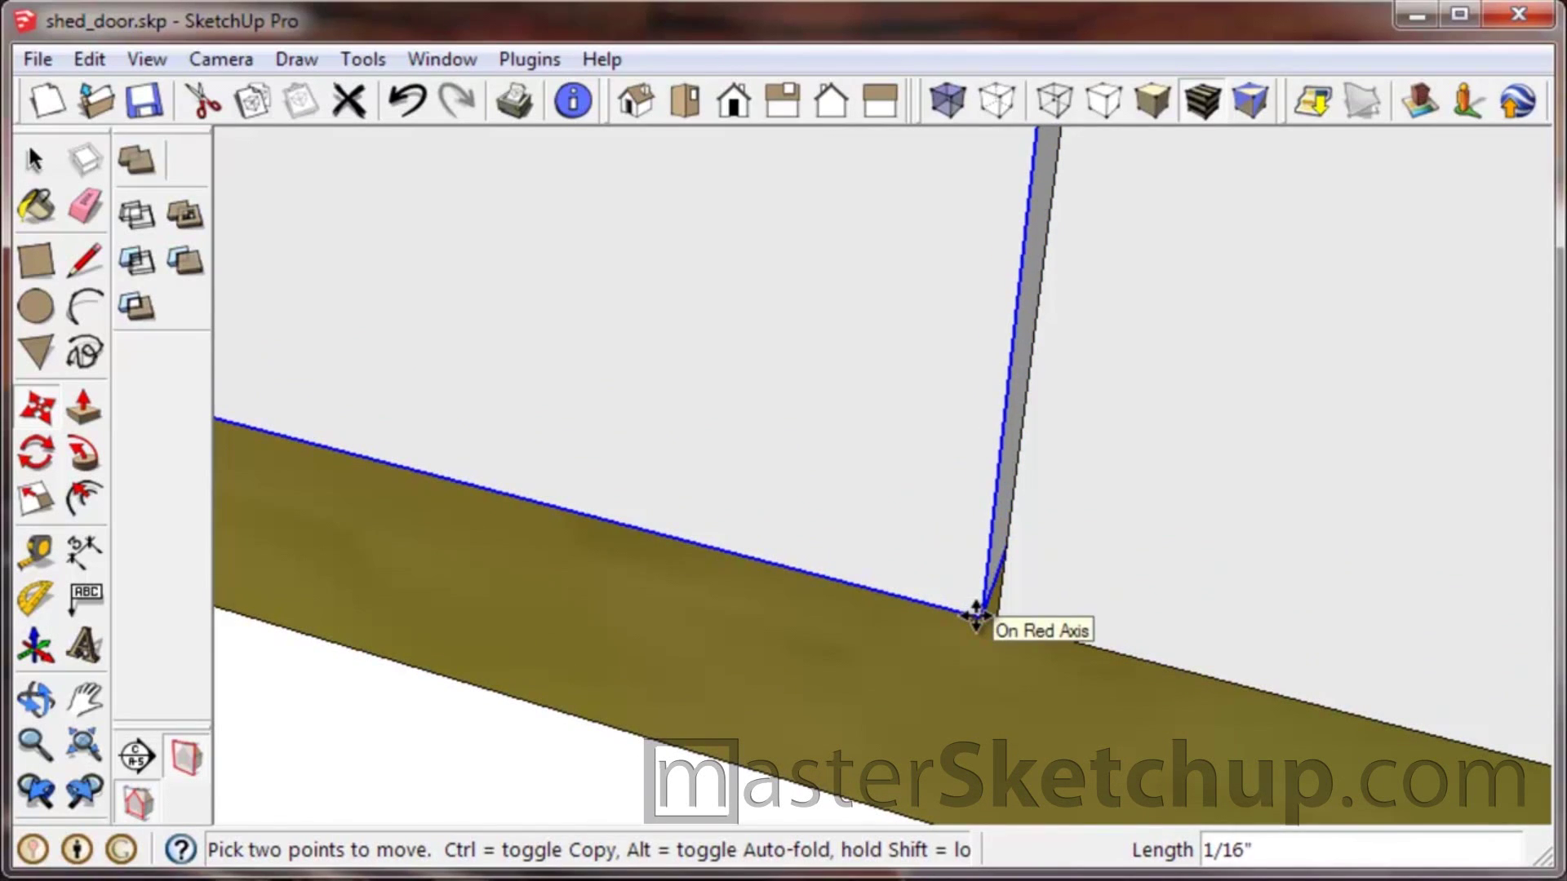
pyautogui.press('Escape')
# Review both siding panels on the platform from outside and inside, next to the finished shed.
pyautogui.scroll(-3, 721, 609)
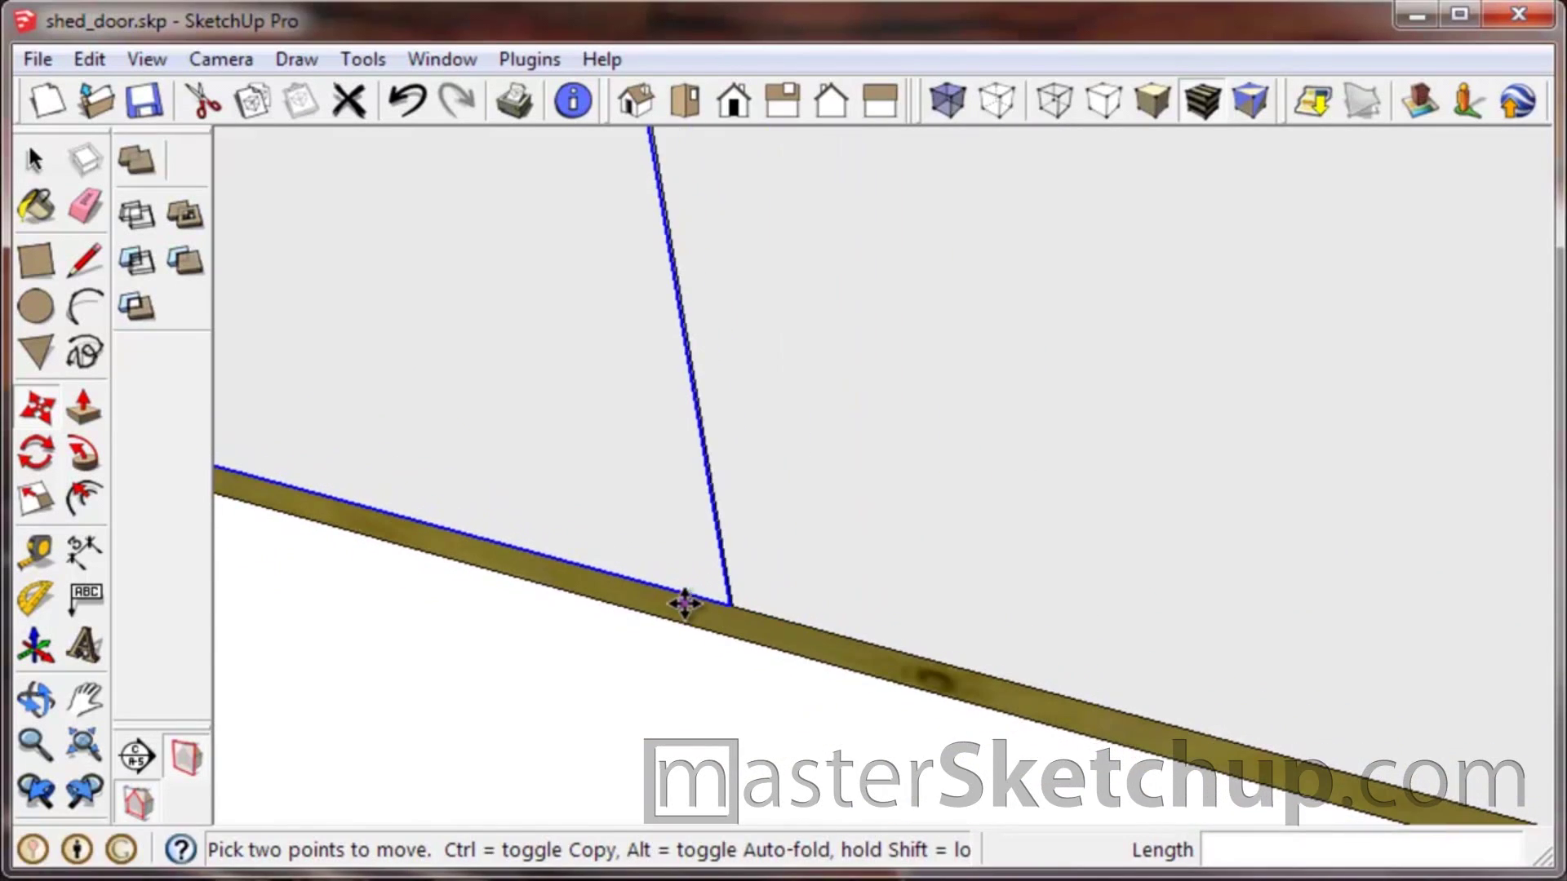
pyautogui.scroll(-5, 587, 577)
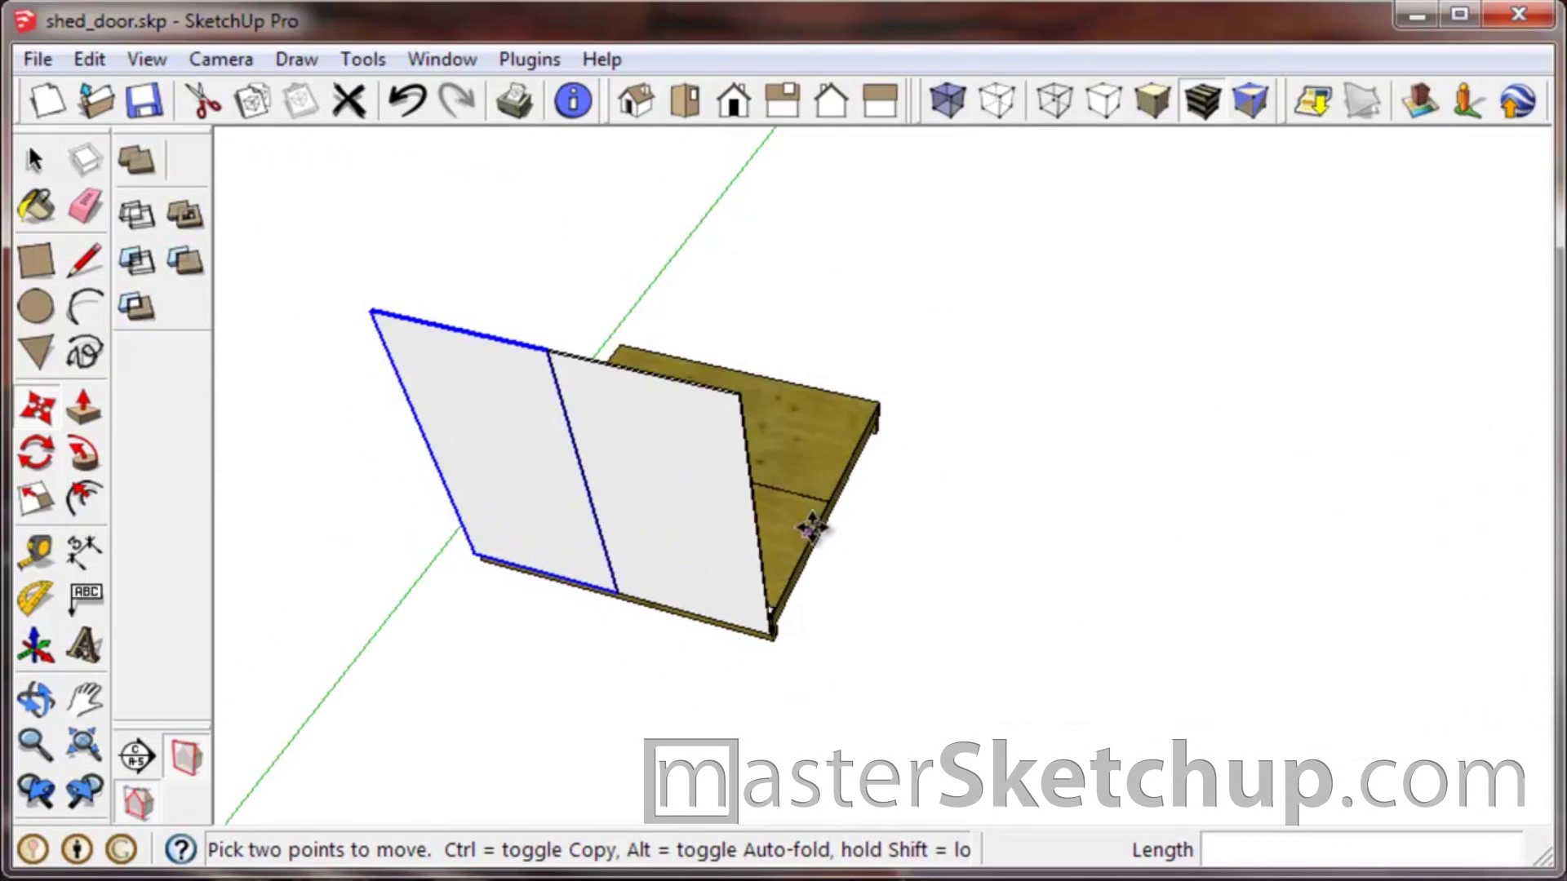
pyautogui.moveTo(811, 529); pyautogui.dragTo(475, 497, button='middle')
pyautogui.moveTo(857, 448); pyautogui.dragTo(556, 332, button='middle')
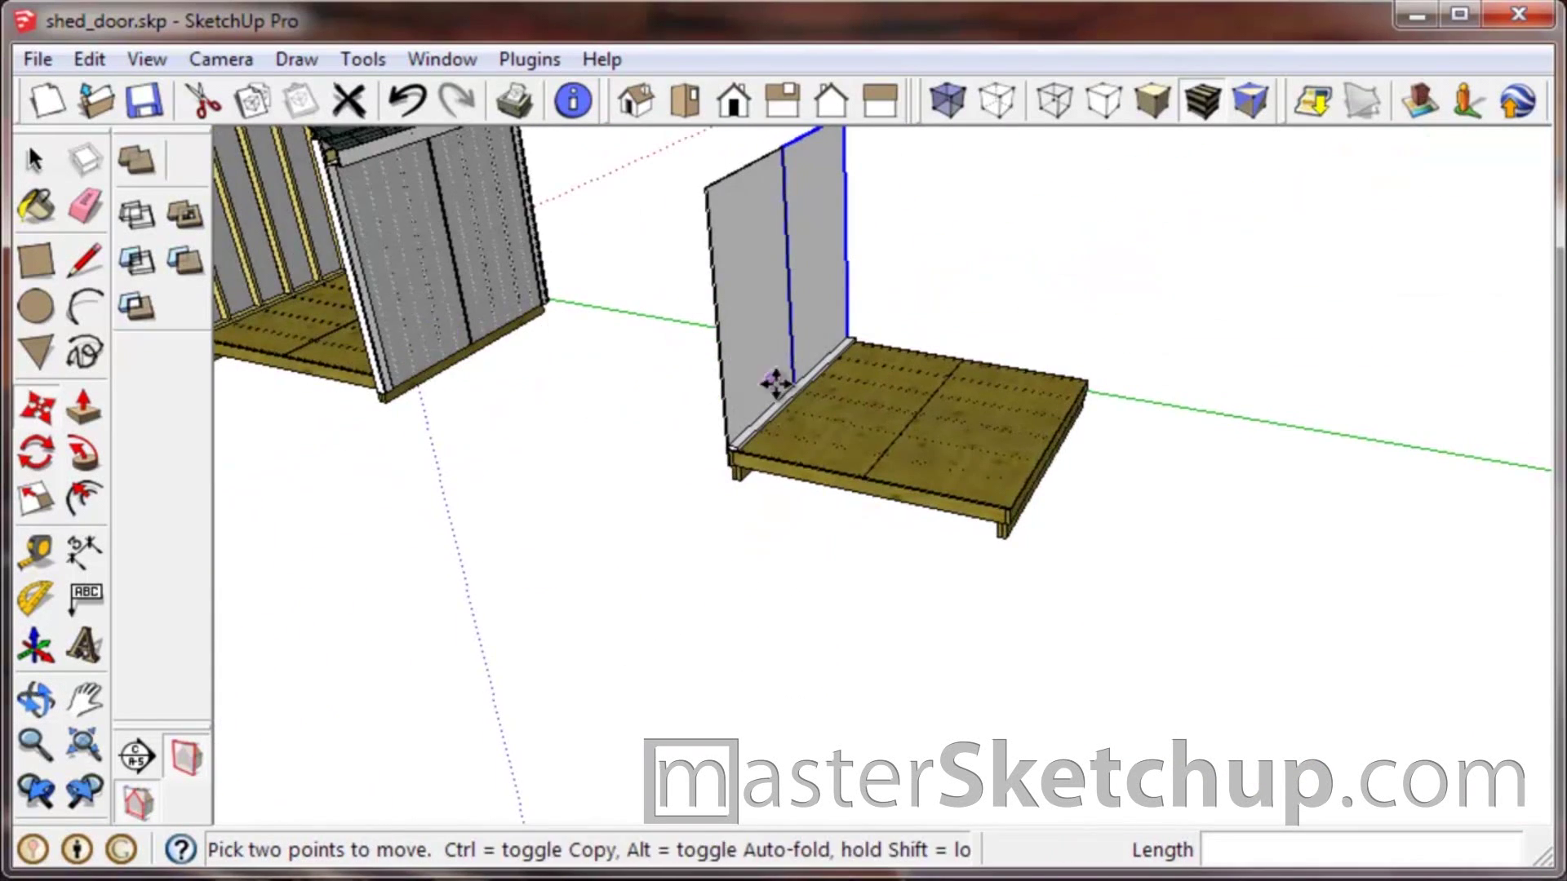
# Combine the two siding panels and the bottom plate into a component named wall2.
pyautogui.moveTo(775, 382); pyautogui.dragTo(713, 185, button='middle')
pyautogui.scroll(2, 805, 433)
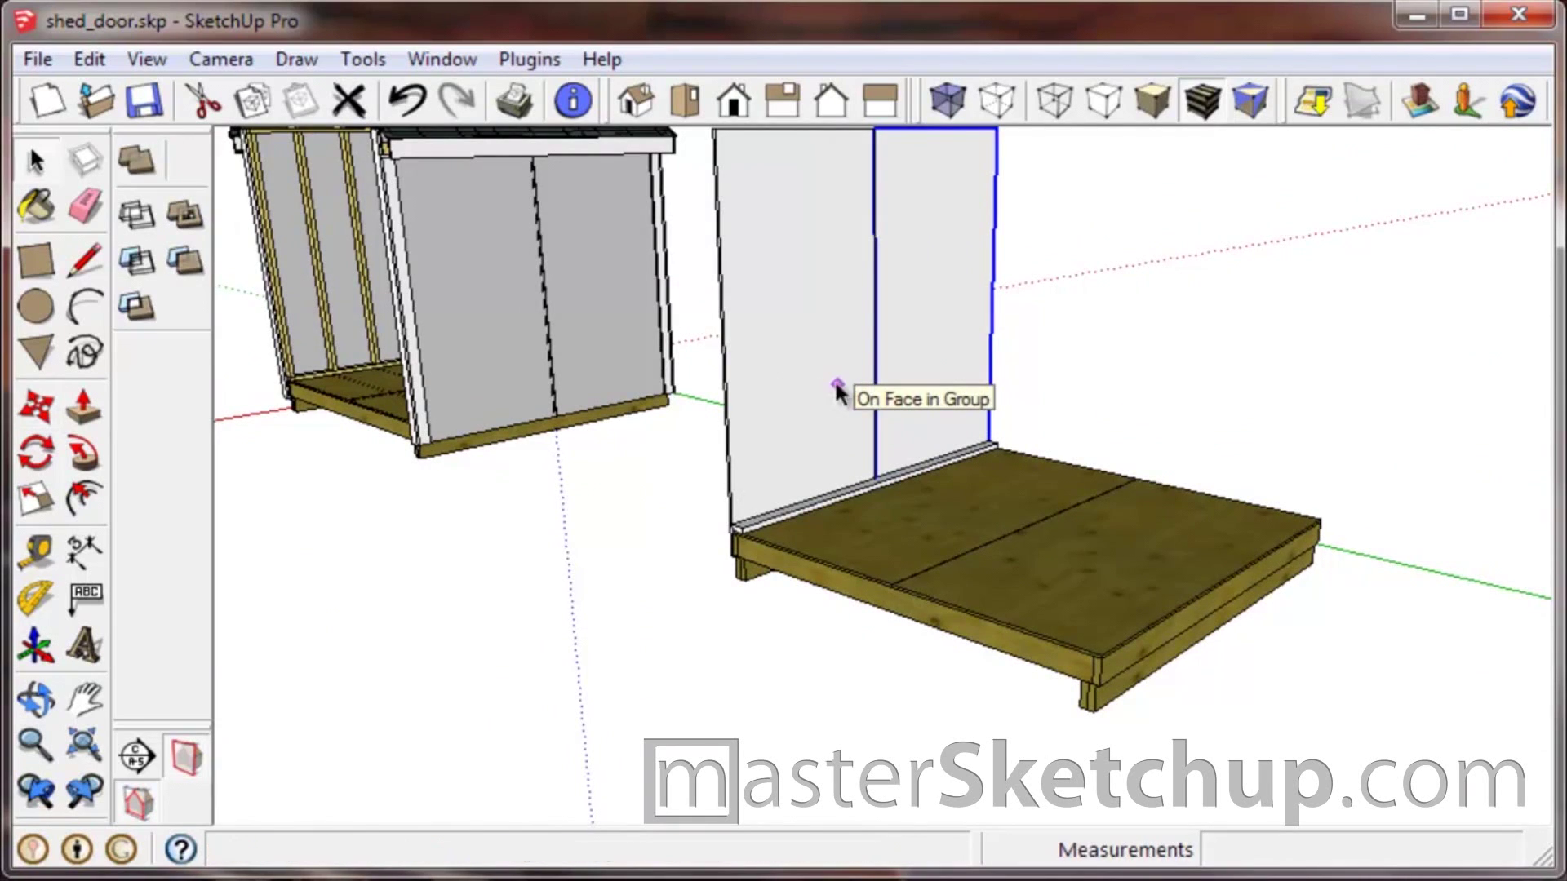
pyautogui.press('space')
pyautogui.scroll(-2, 986, 633)
pyautogui.scroll(4, 954, 405)
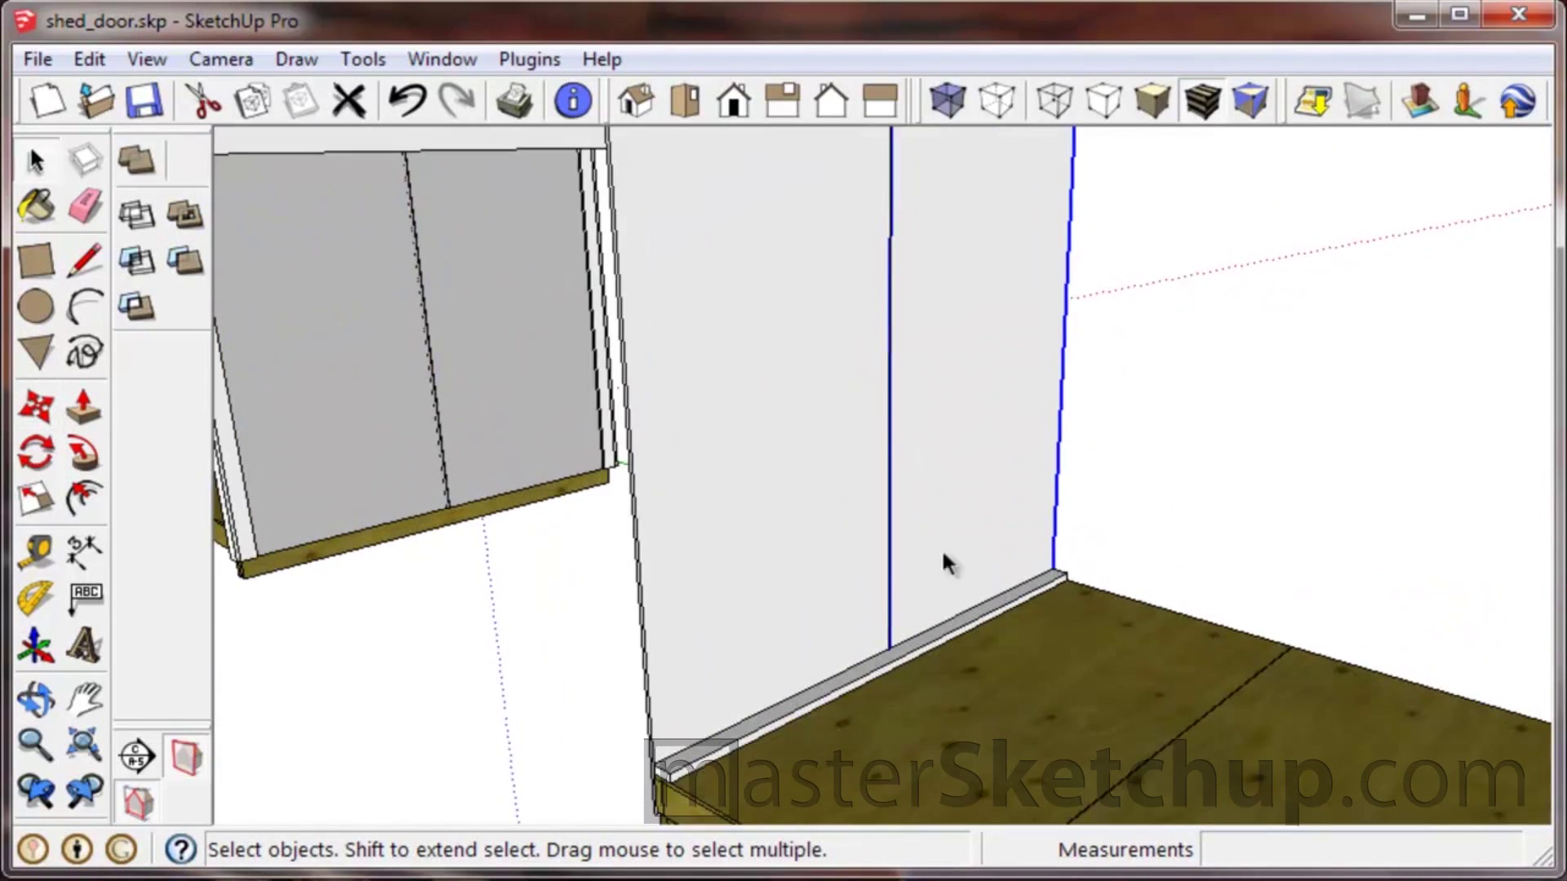
pyautogui.scroll(-3, 945, 555)
pyautogui.keyDown('ctrl'); pyautogui.click(846, 536); pyautogui.keyUp('ctrl')
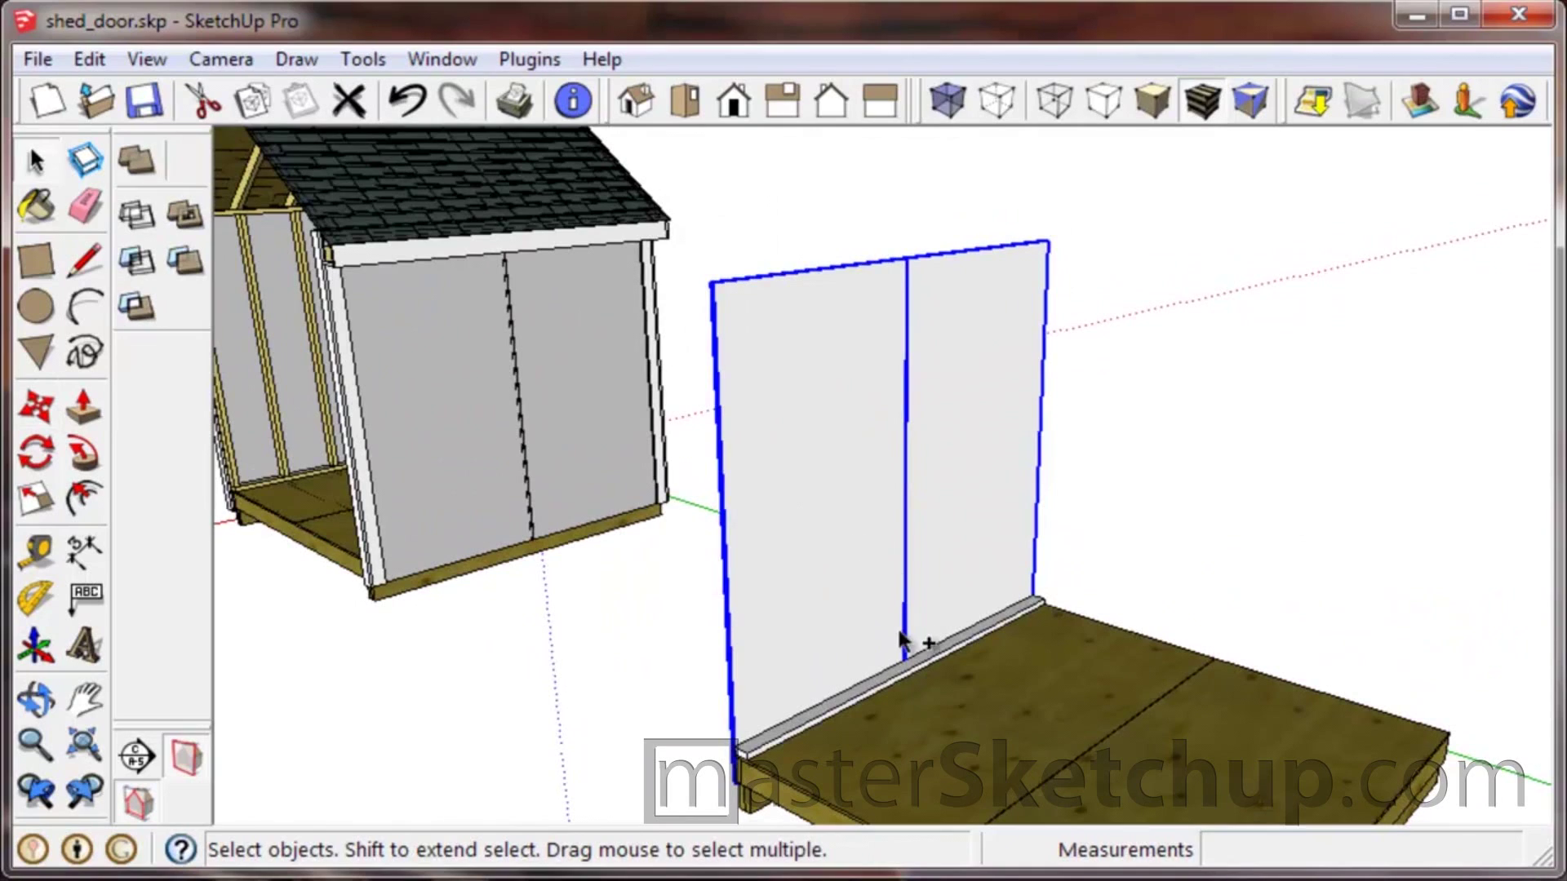
pyautogui.keyDown('ctrl'); pyautogui.click(912, 668); pyautogui.keyUp('ctrl')
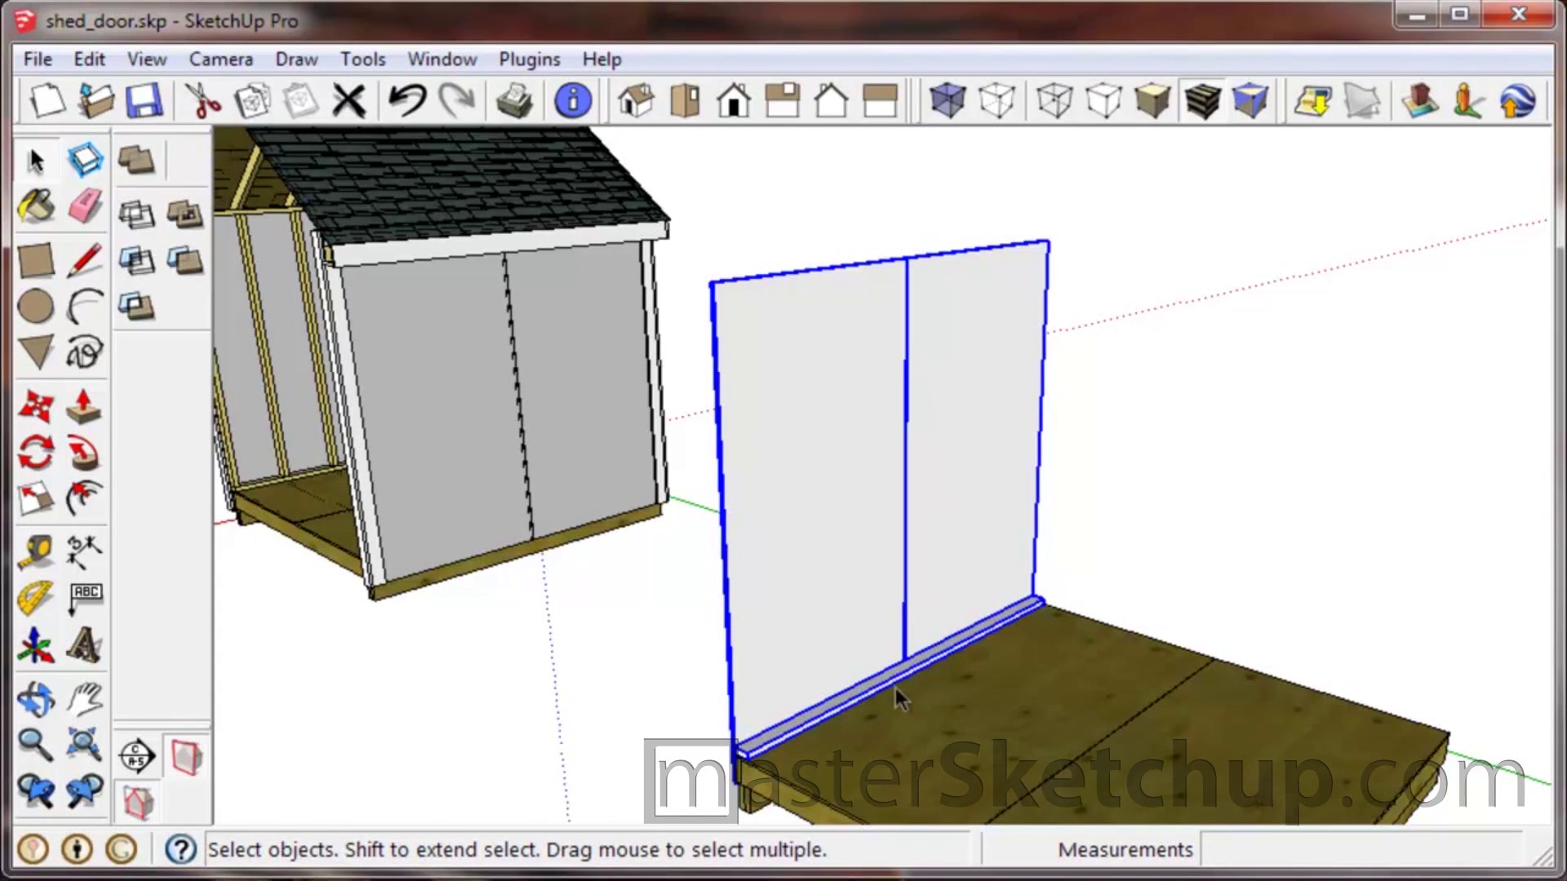
pyautogui.rightClick(890, 682)
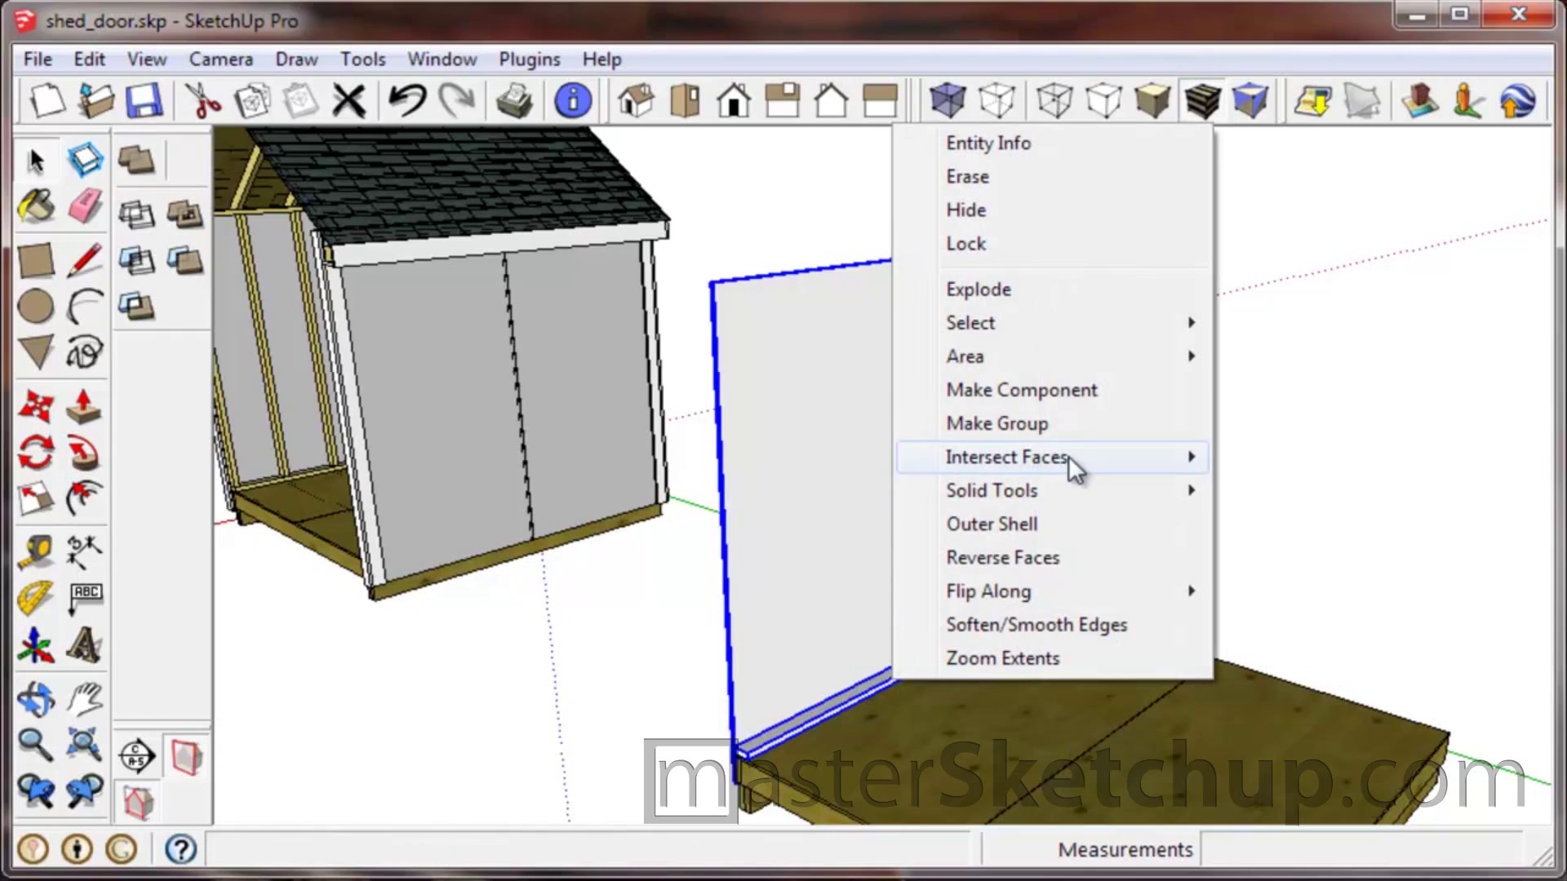
pyautogui.click(1078, 395)
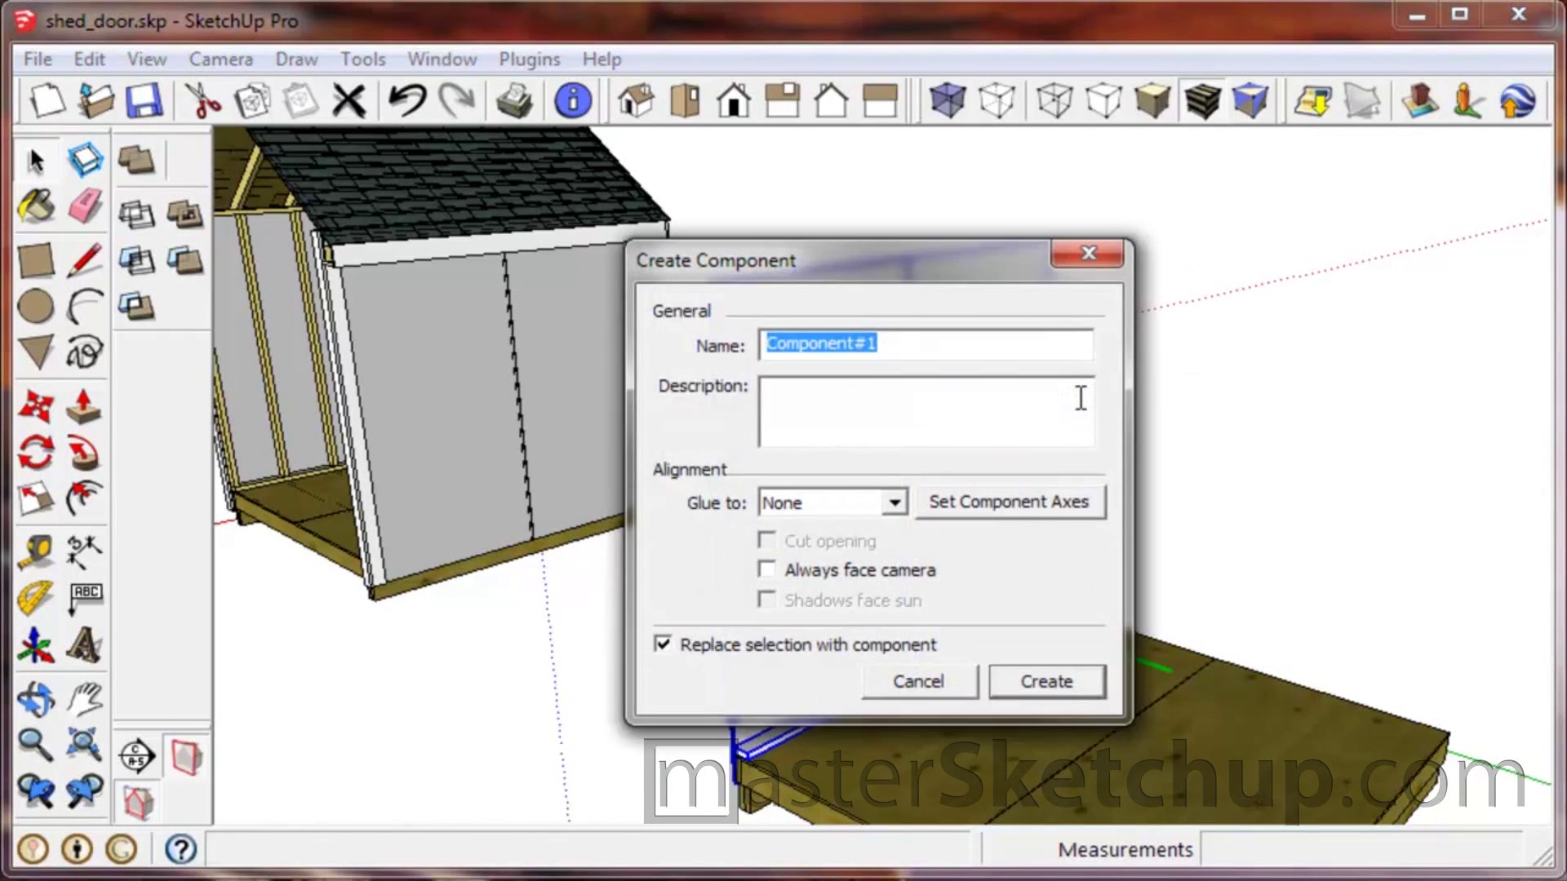
pyautogui.write('wall2')
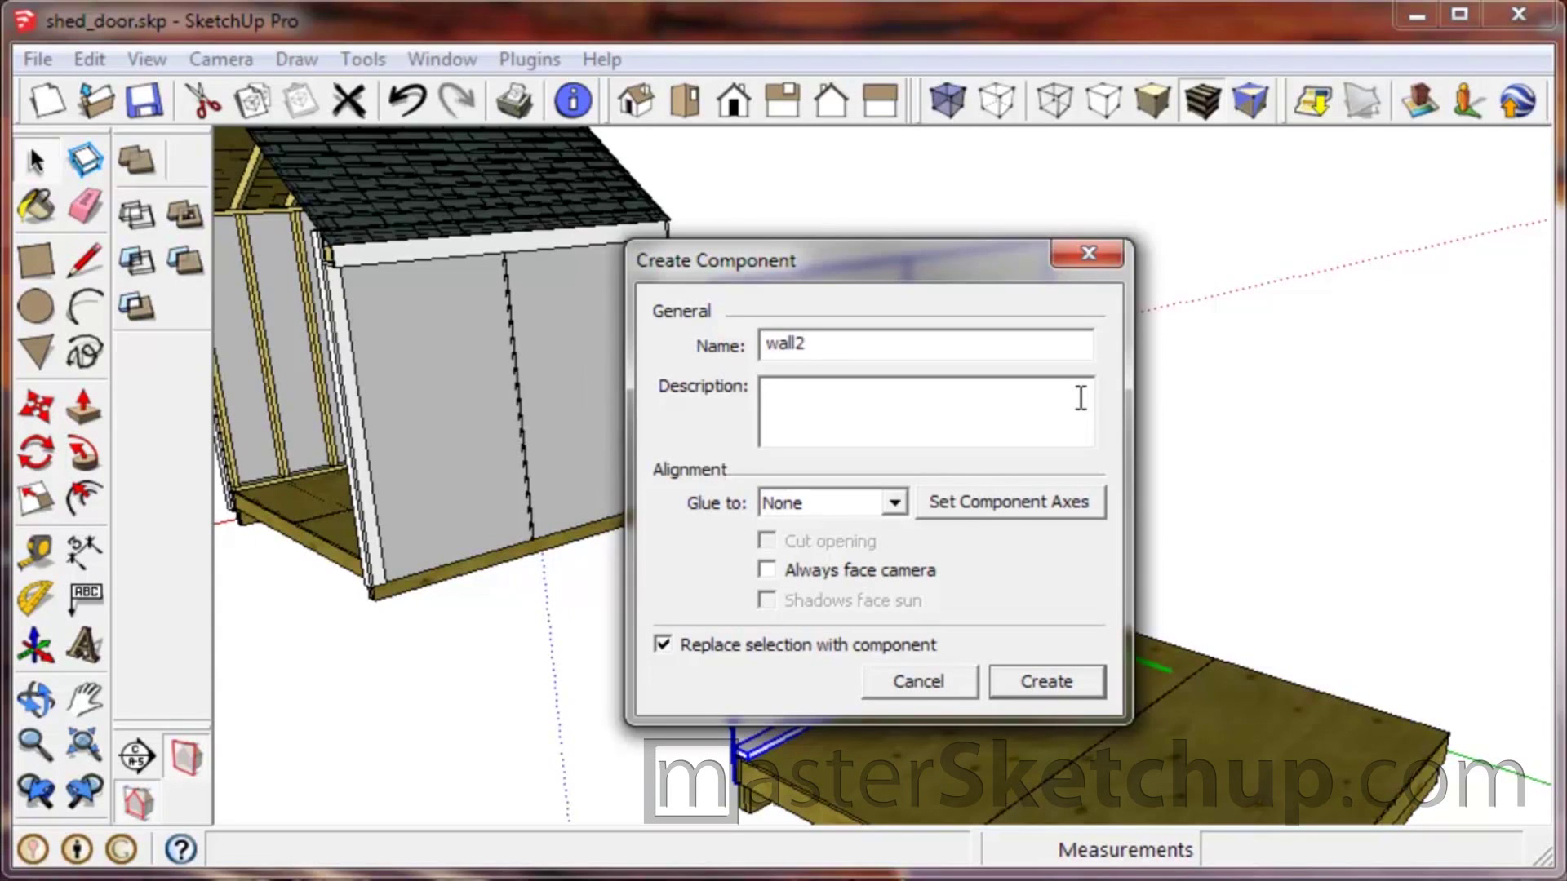
pyautogui.press('Return')
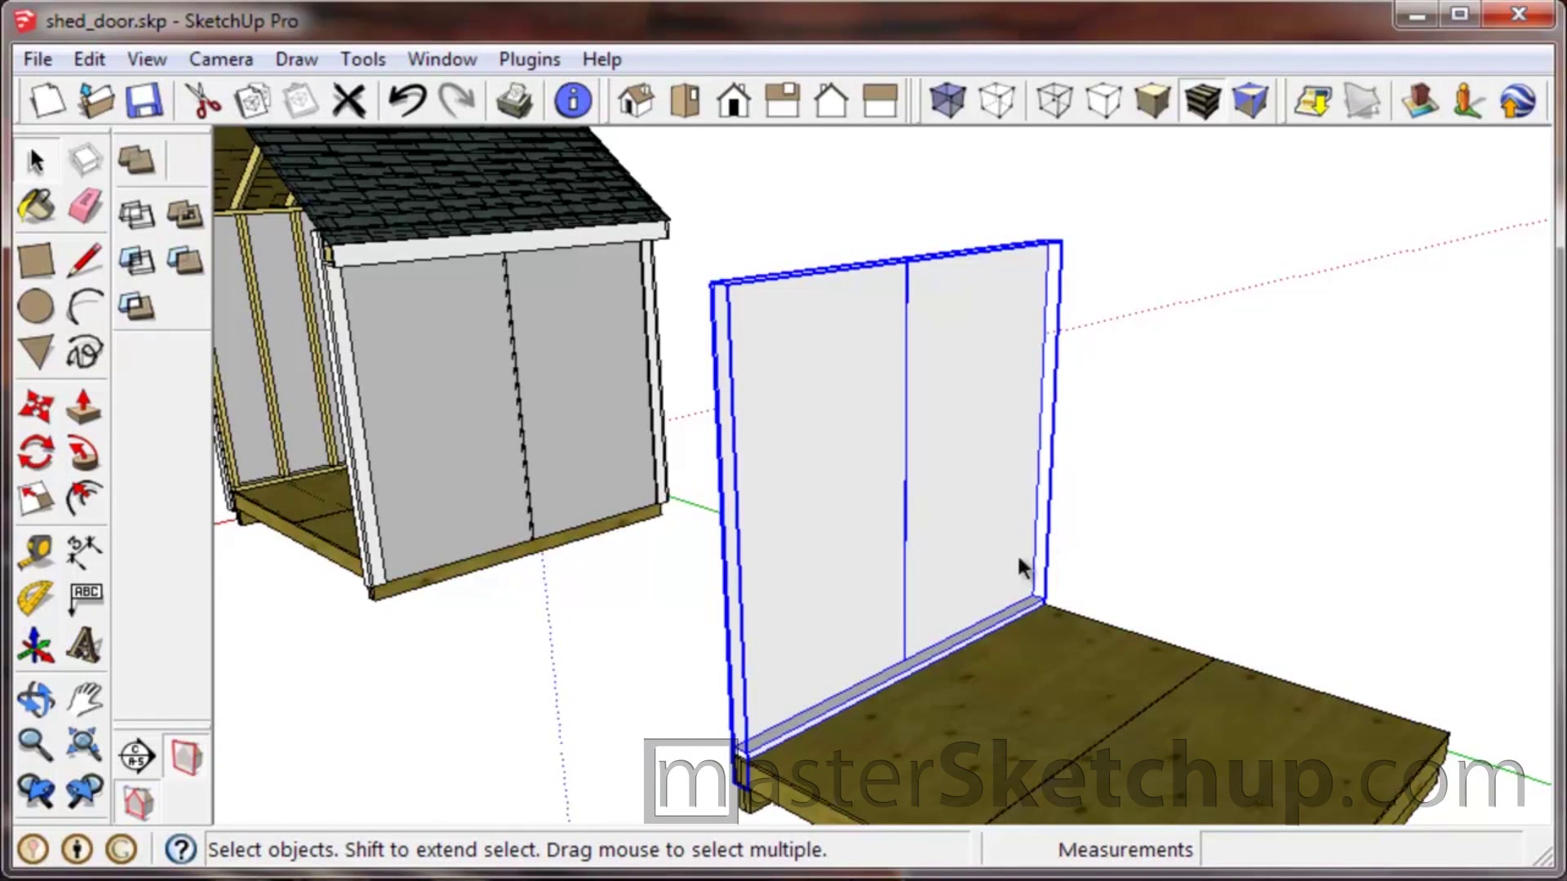
# Open the wall2 component for editing, with the inner side of the wall and its bottom plate in view.
pyautogui.scroll(-2, 1002, 625)
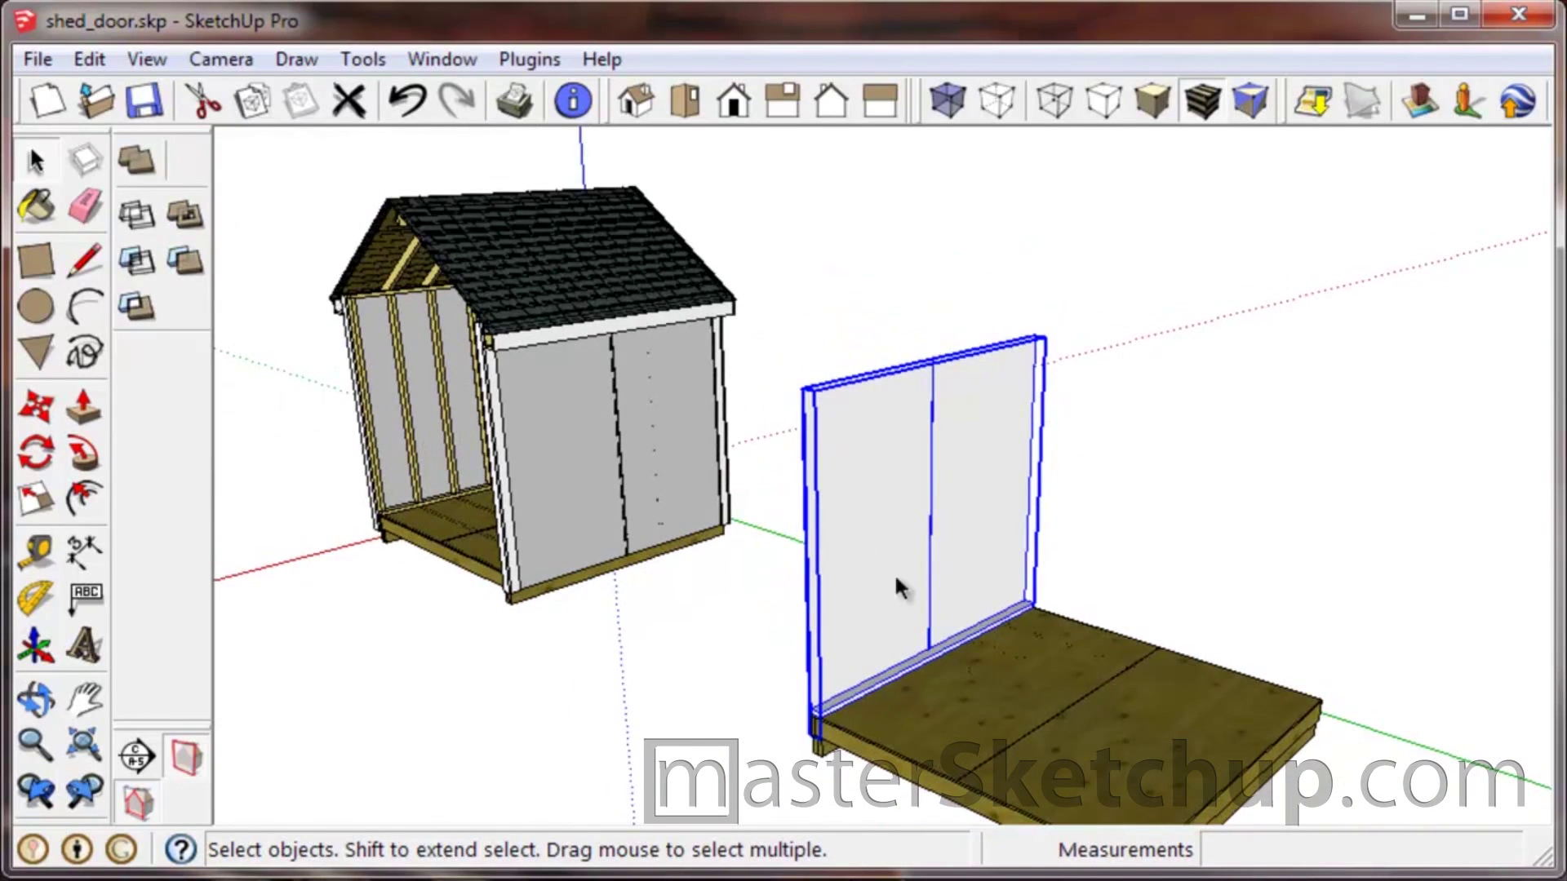
pyautogui.moveTo(902, 587); pyautogui.dragTo(976, 706, button='middle')
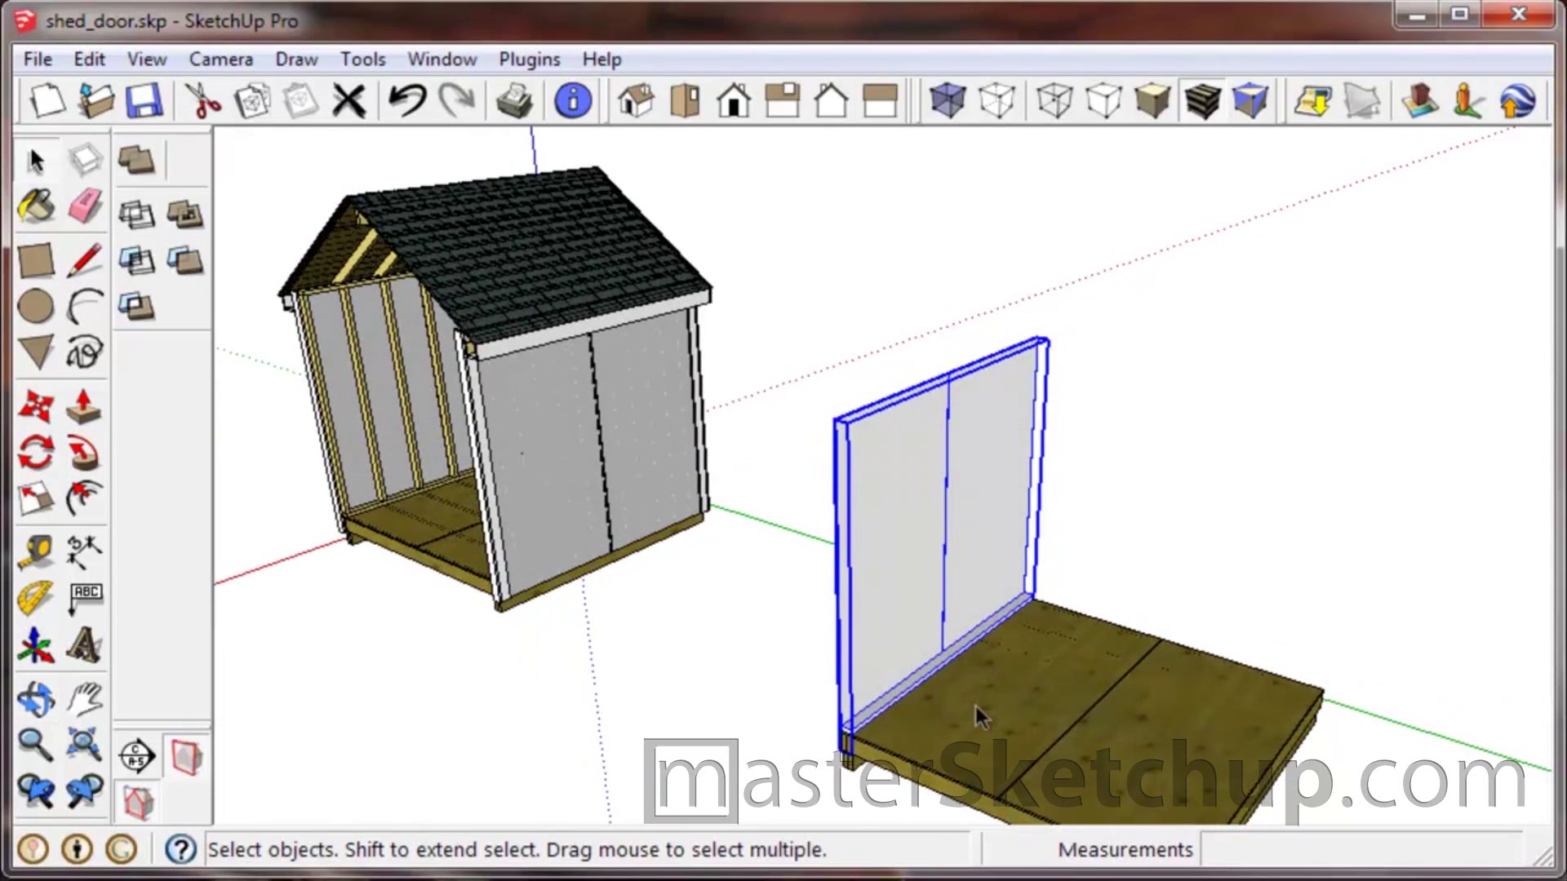
pyautogui.scroll(5, 976, 707)
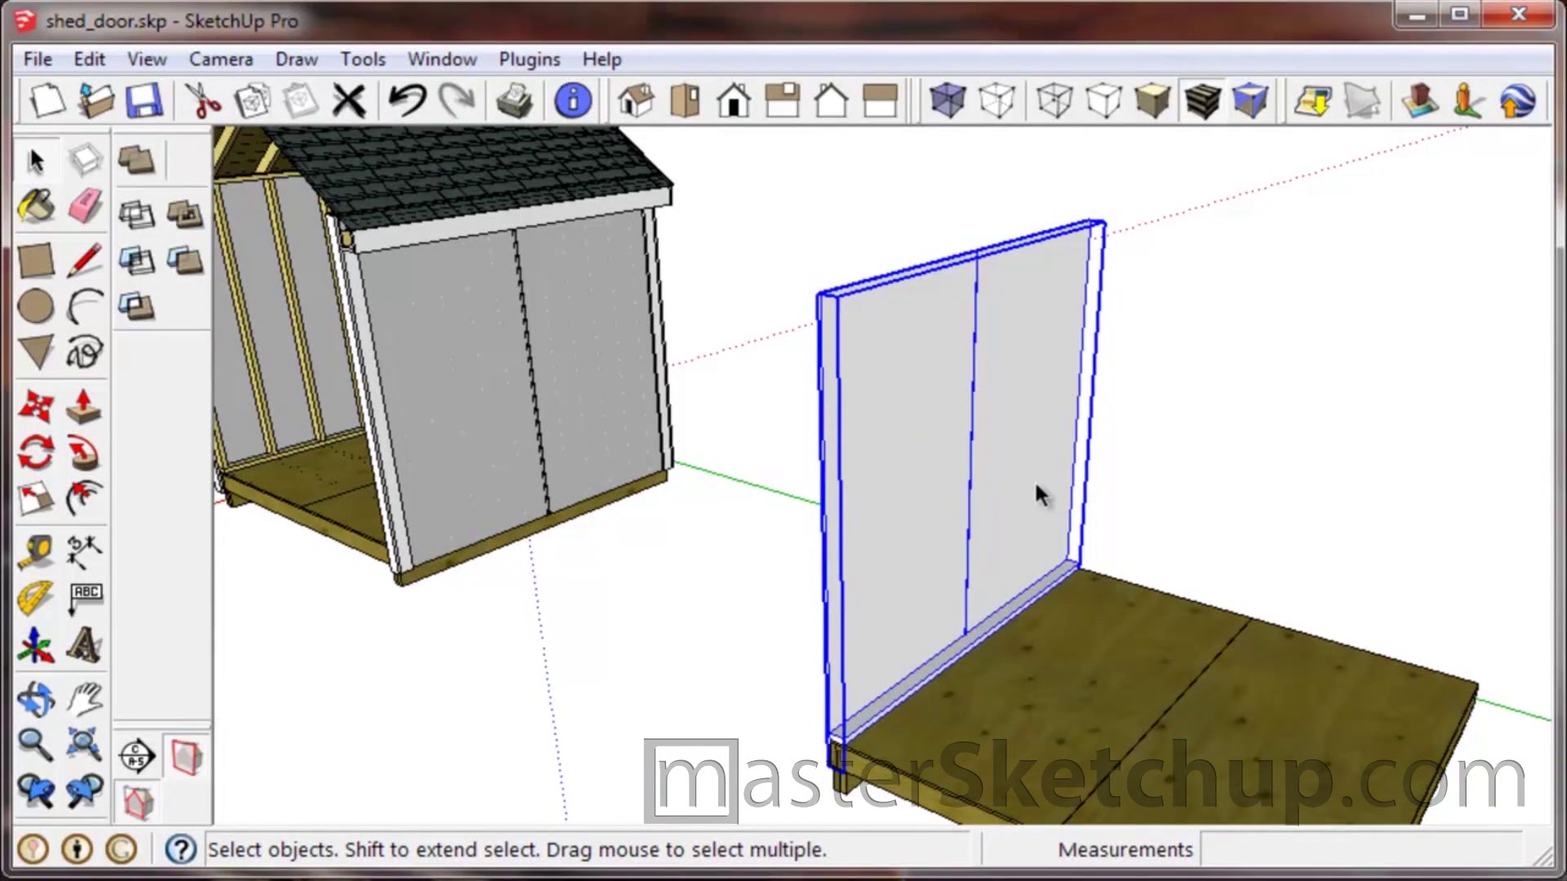
pyautogui.doubleClick(899, 459)
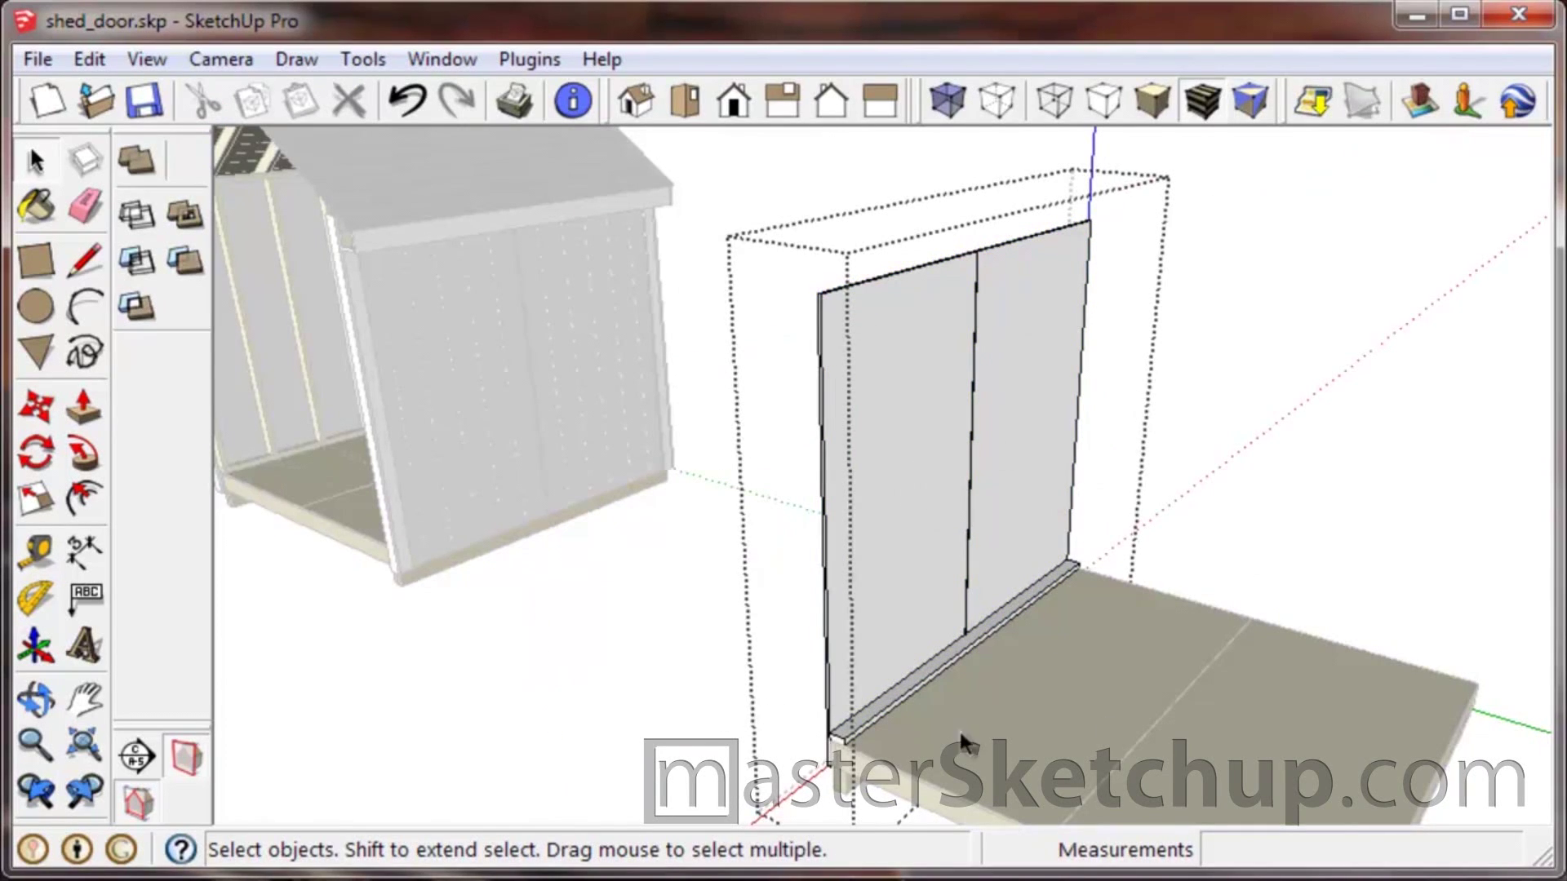
pyautogui.moveTo(961, 668); pyautogui.dragTo(897, 761, button='middle')
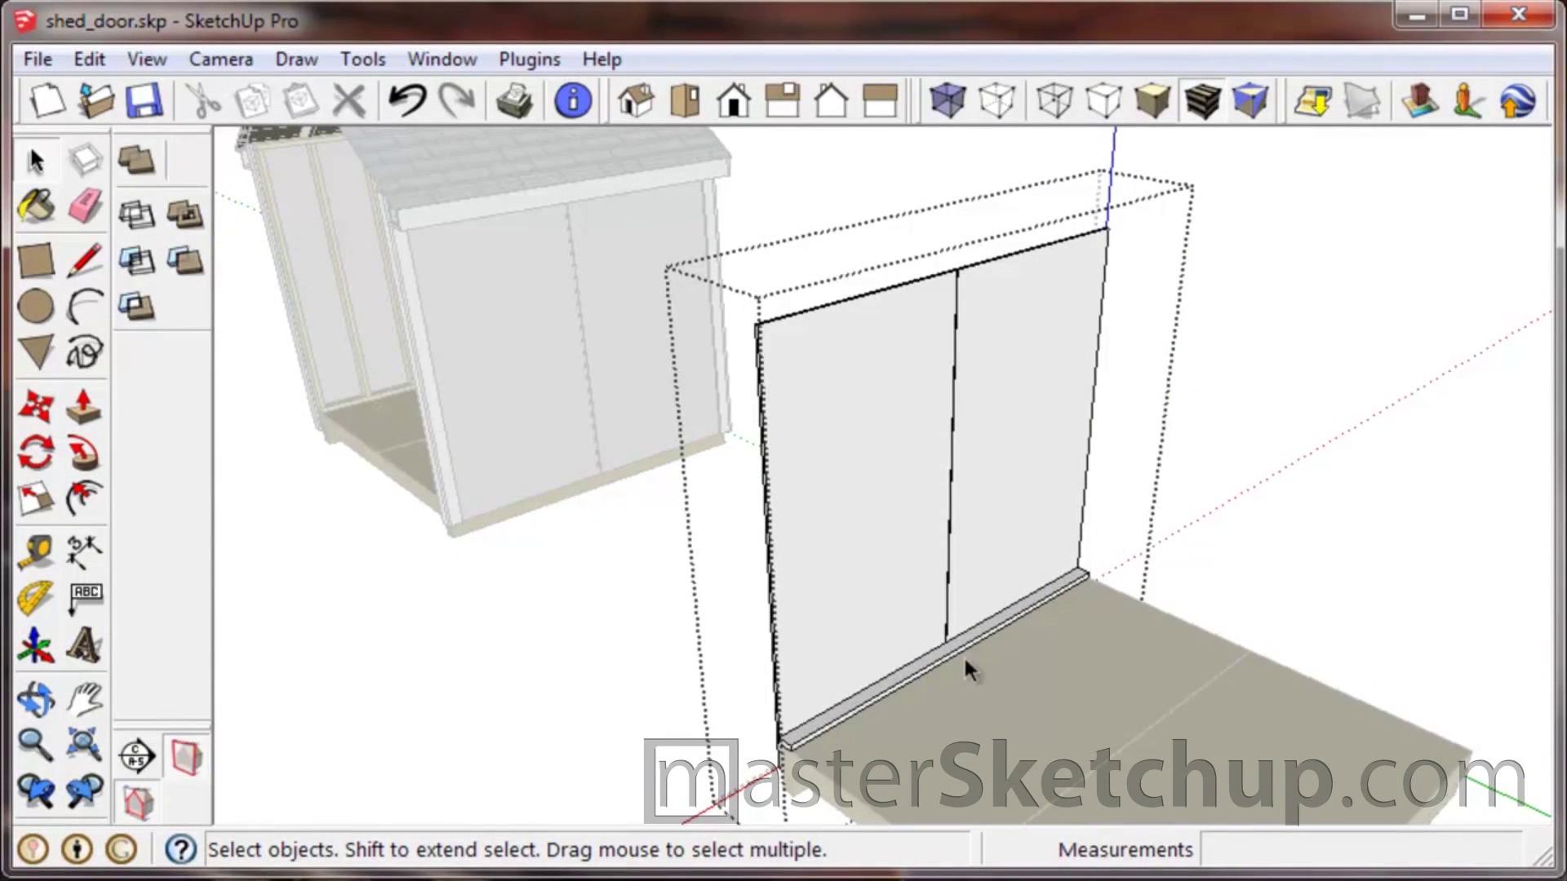
pyautogui.scroll(5, 816, 718)
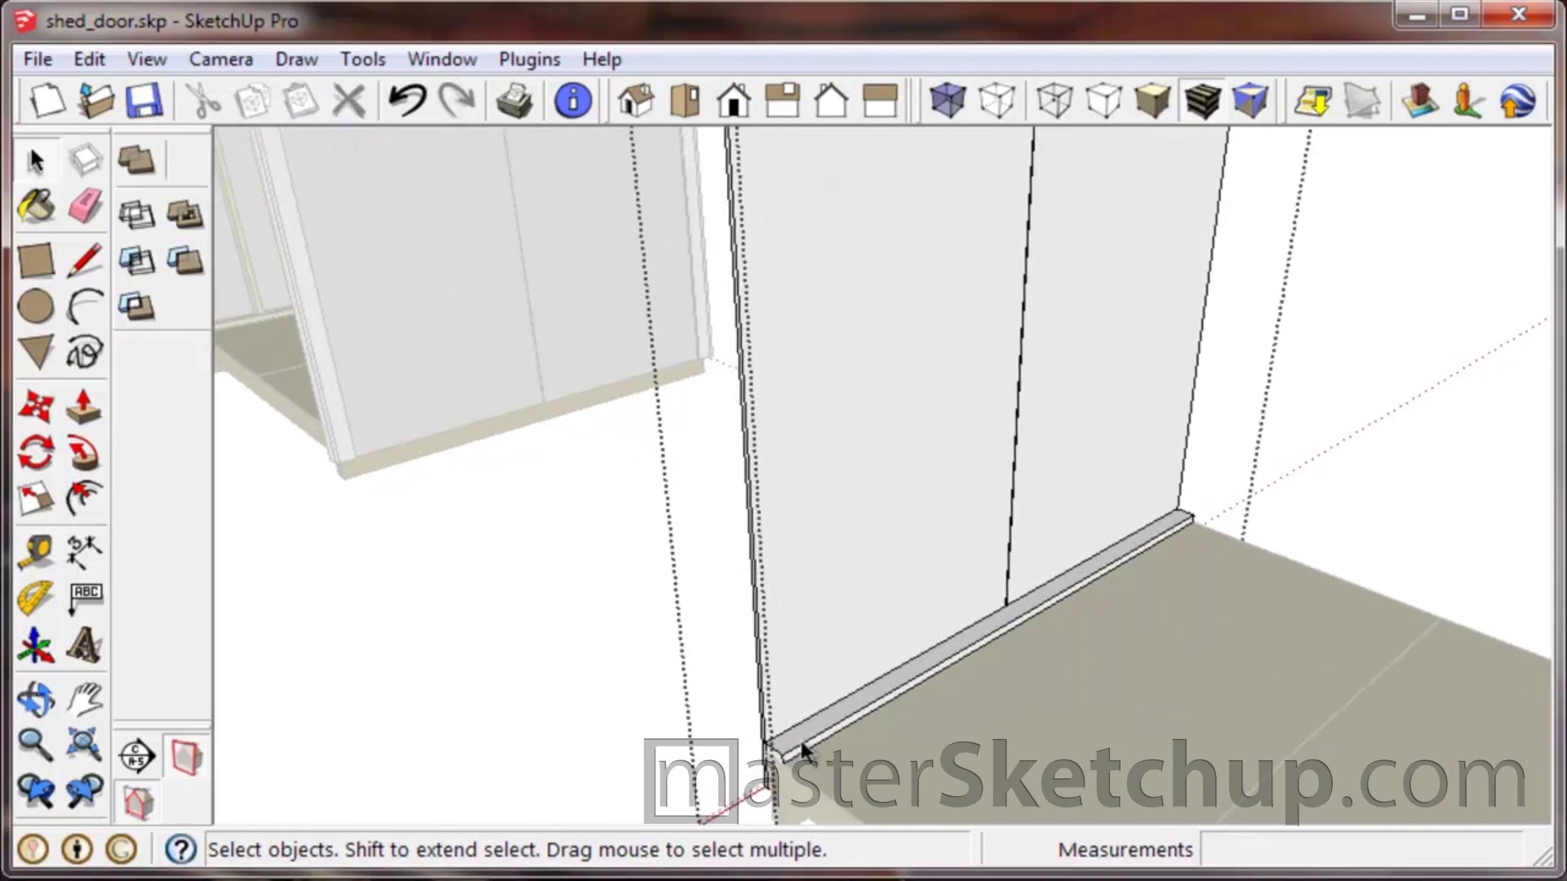
# Copy the bottom plate straight up along the blue axis so its top is level with the siding's top edge.
pyautogui.click(779, 762)
pyautogui.scroll(4, 779, 762)
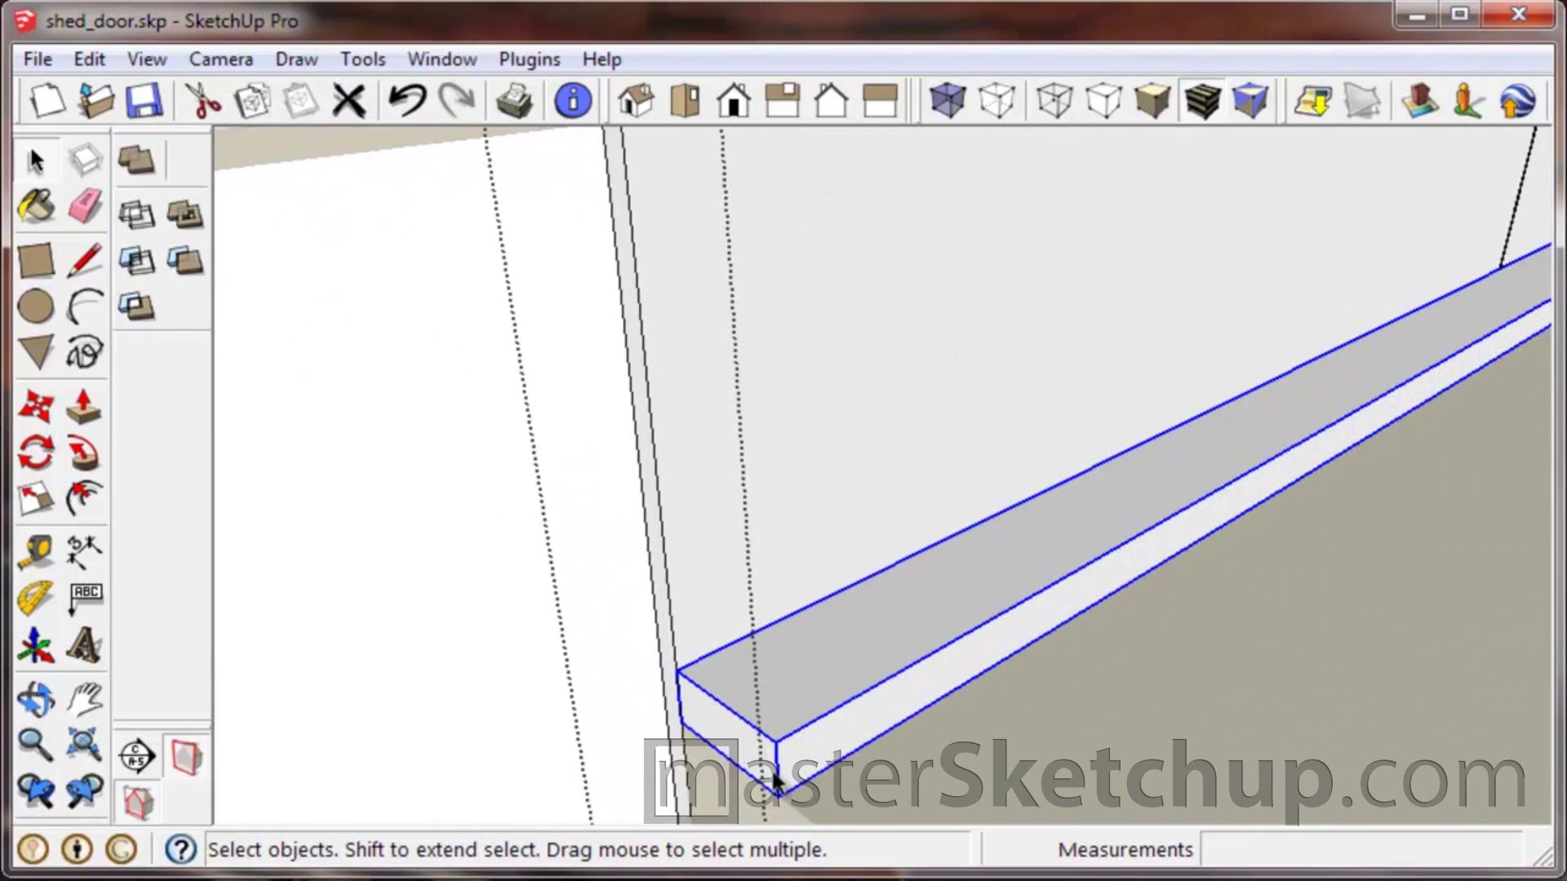
pyautogui.press('m')
pyautogui.scroll(-6, 759, 744)
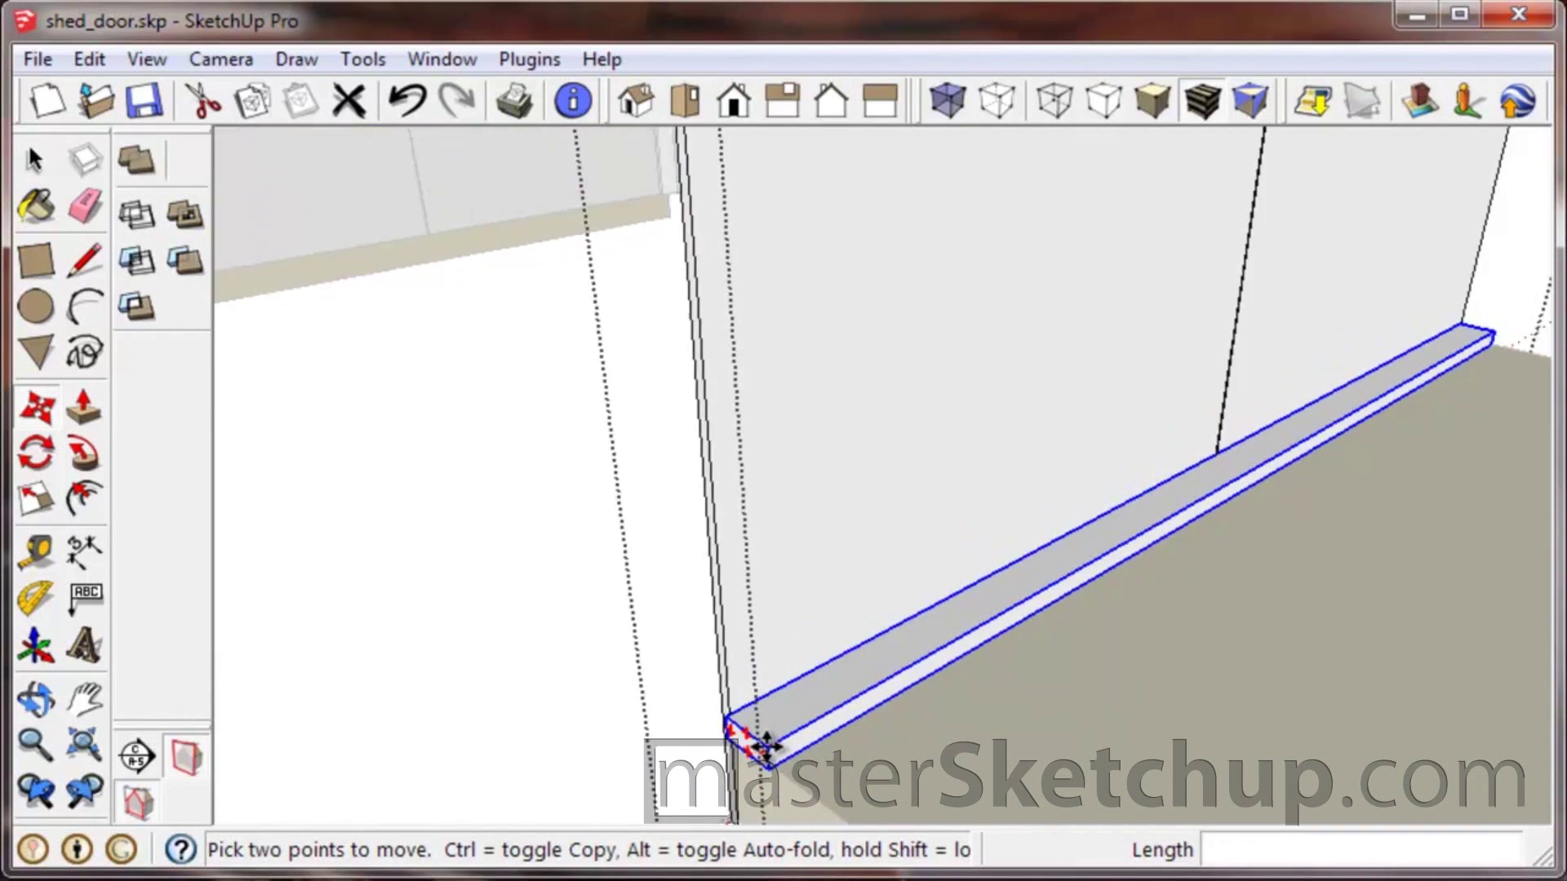
pyautogui.click(755, 744)
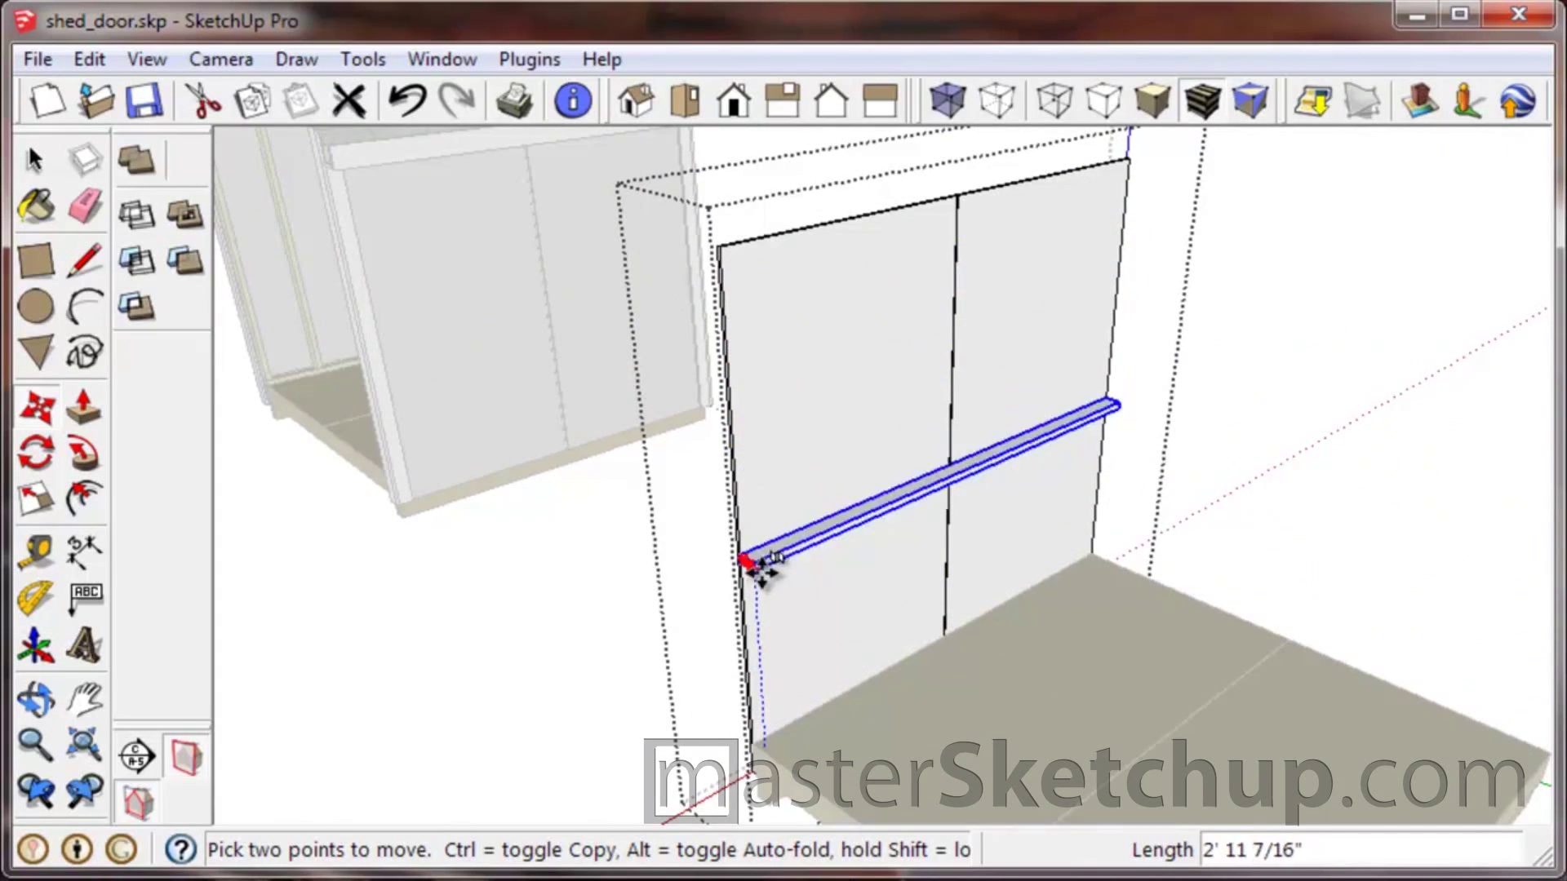
pyautogui.press('ctrl')
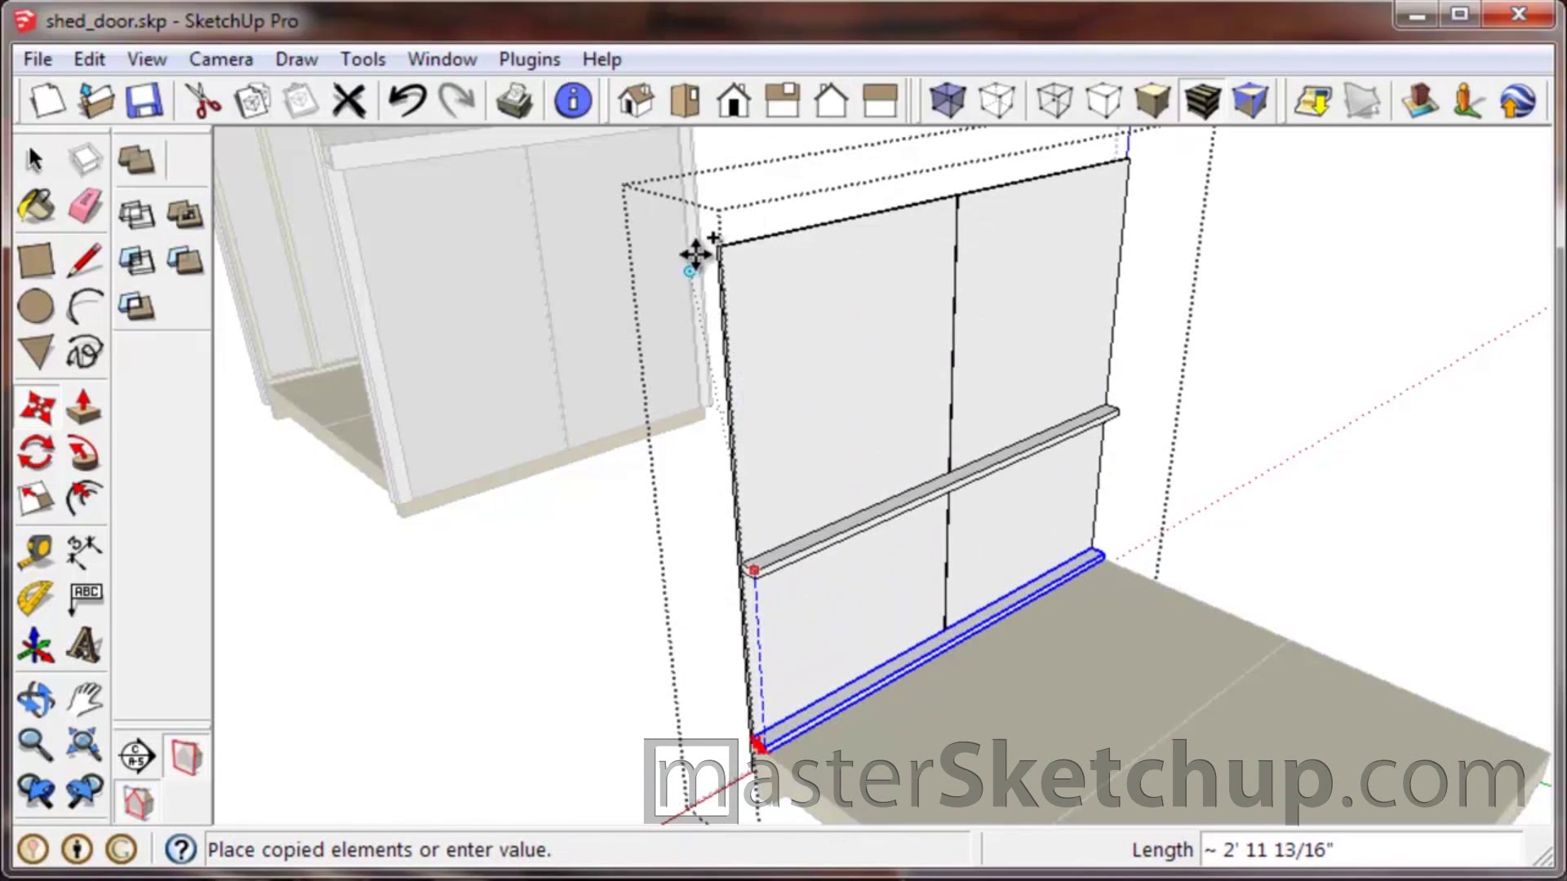
pyautogui.scroll(4, 720, 252)
pyautogui.scroll(3, 717, 253)
pyautogui.scroll(-2, 671, 392)
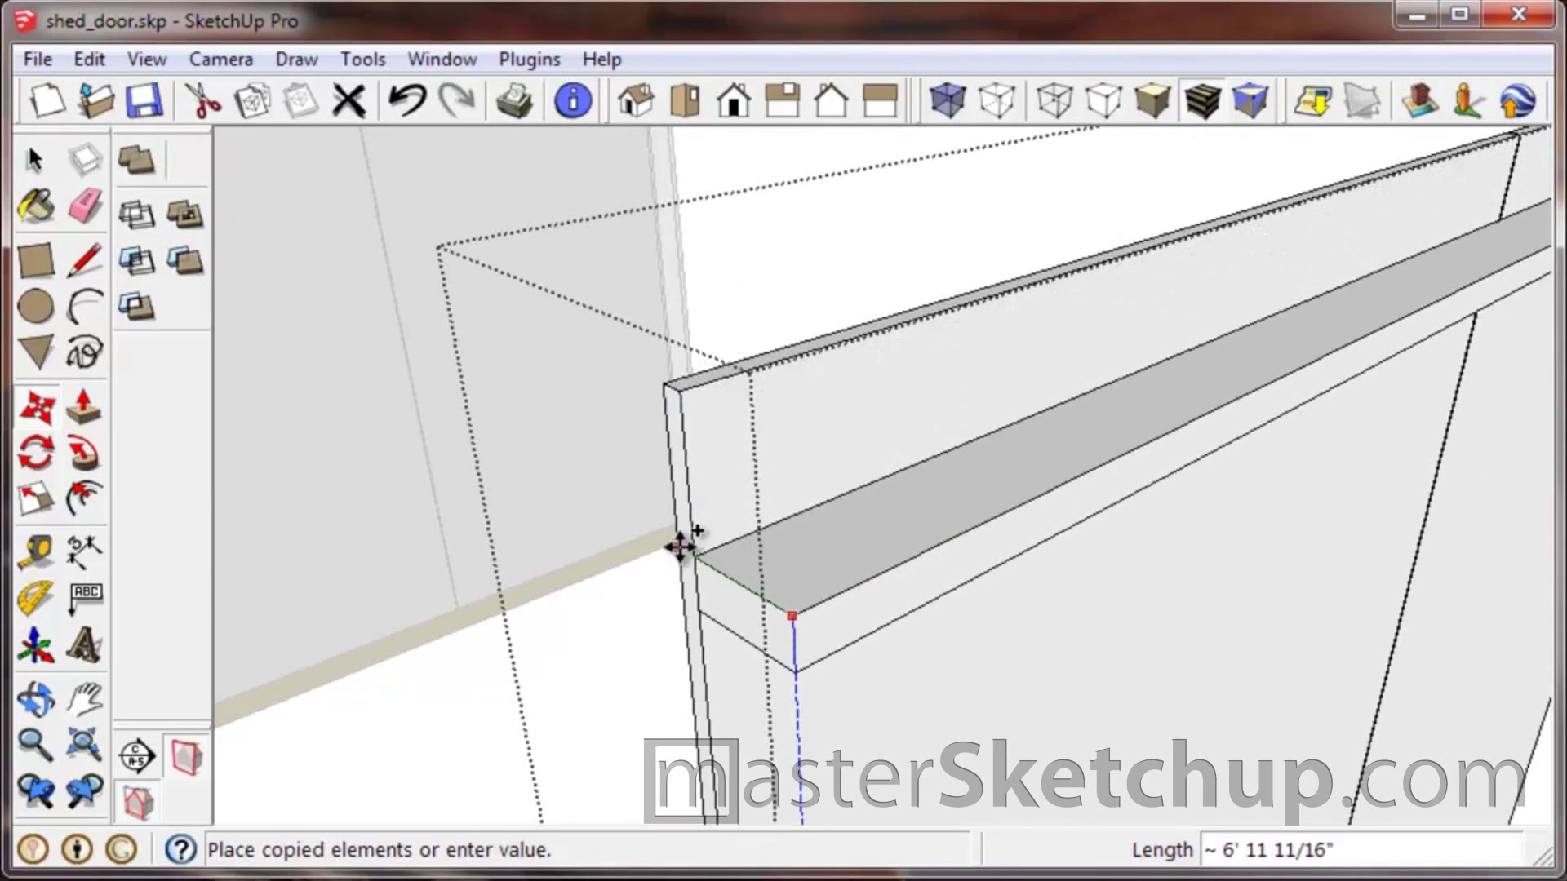
pyautogui.click(678, 390)
# Draw a 1.5" by 3 1/2" rectangle on the near end of the bottom plate's upper face, spanning the plate's full width.
pyautogui.scroll(-3, 679, 393)
pyautogui.scroll(-4, 899, 413)
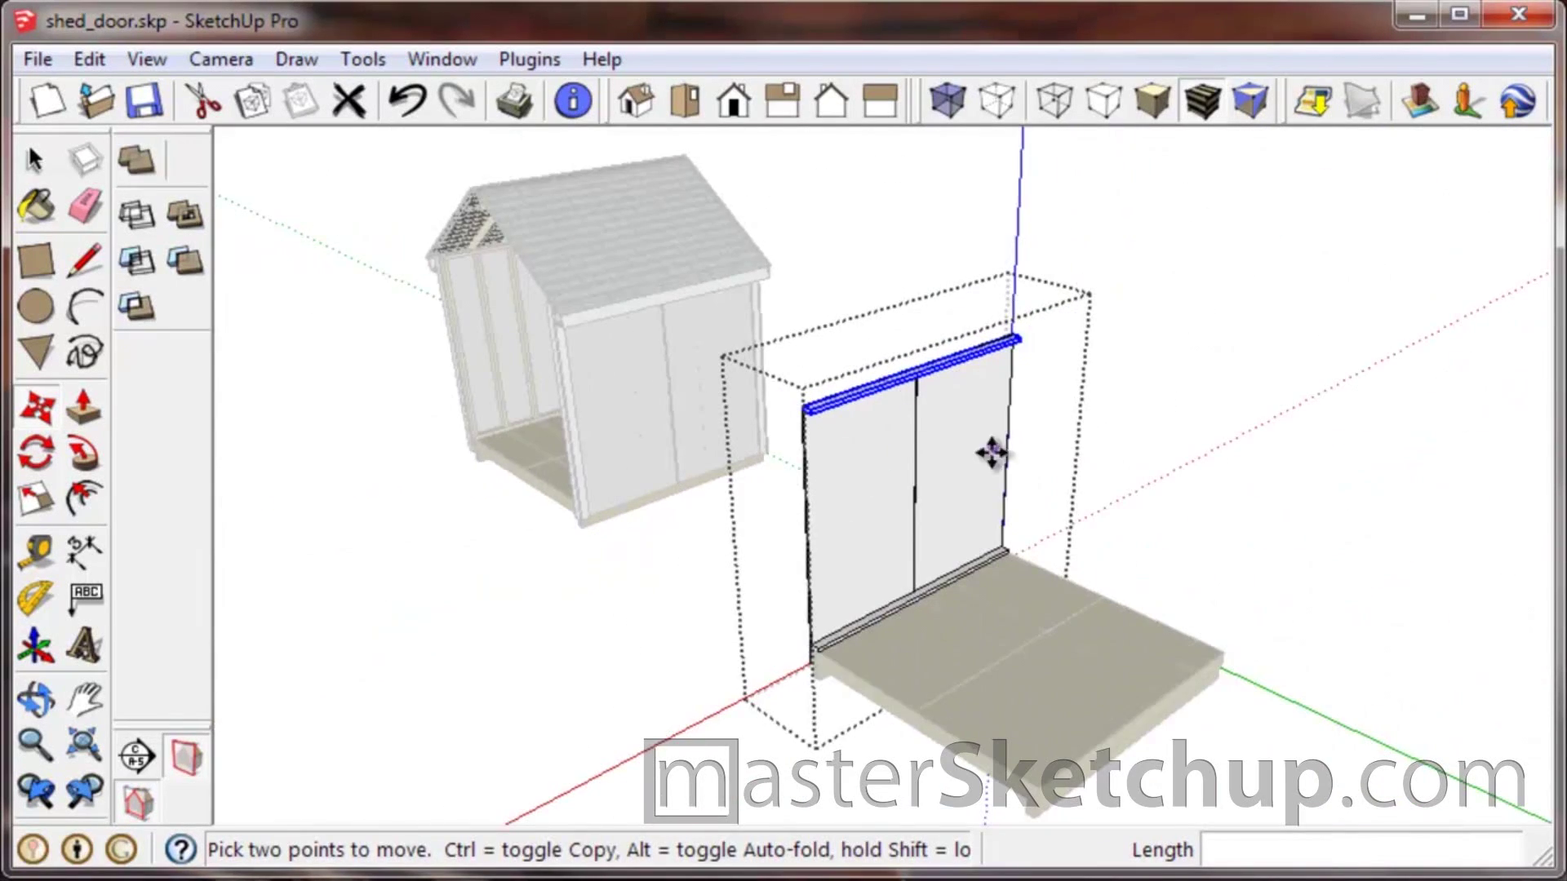
pyautogui.scroll(5, 832, 640)
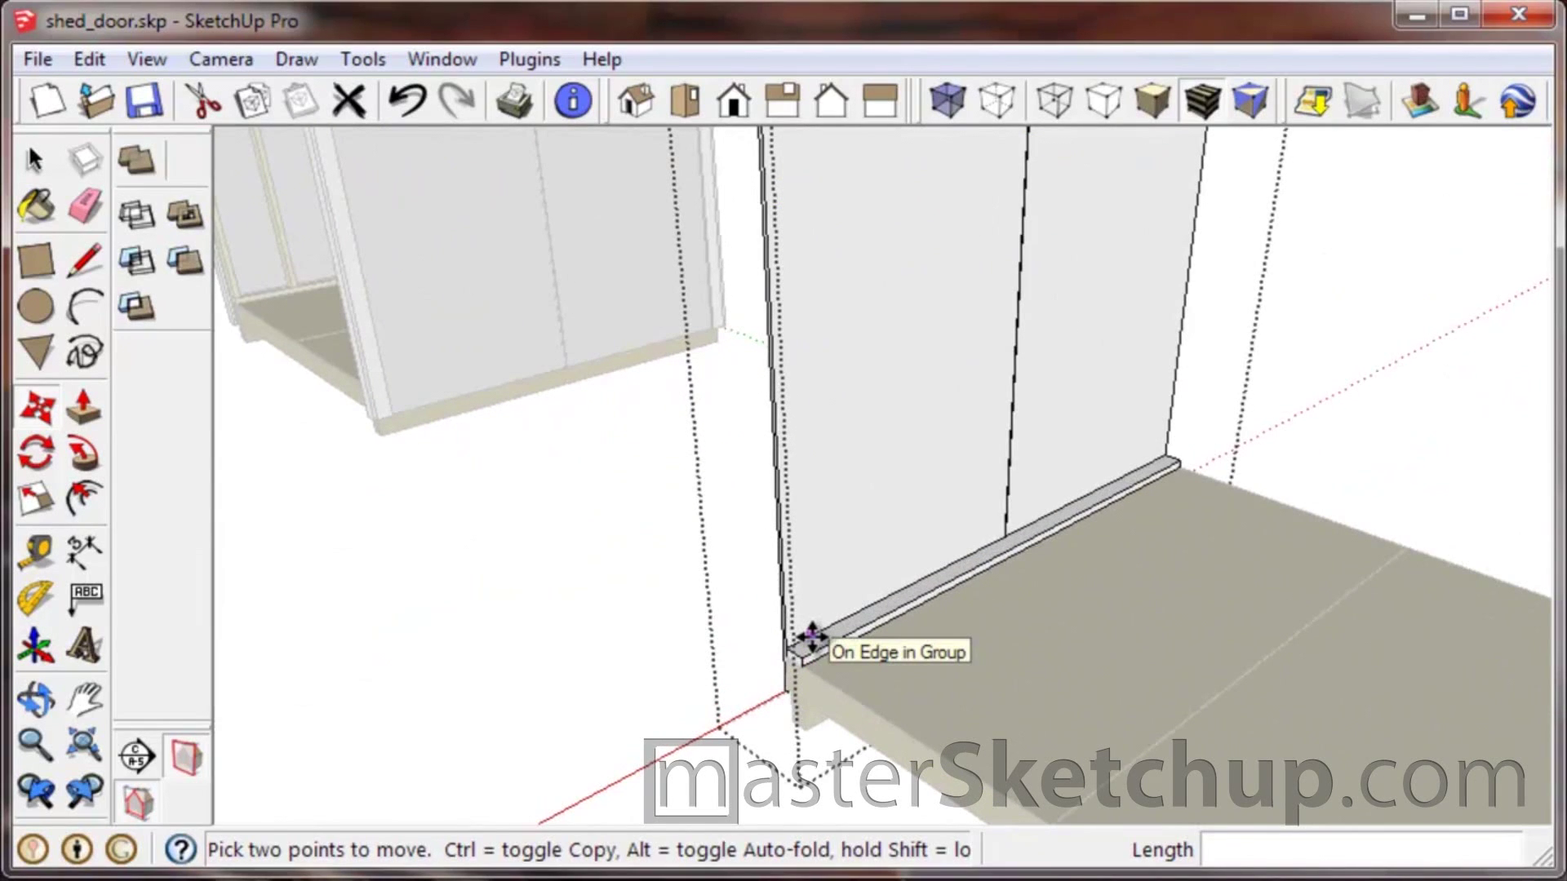
pyautogui.press('r')
pyautogui.scroll(5, 825, 623)
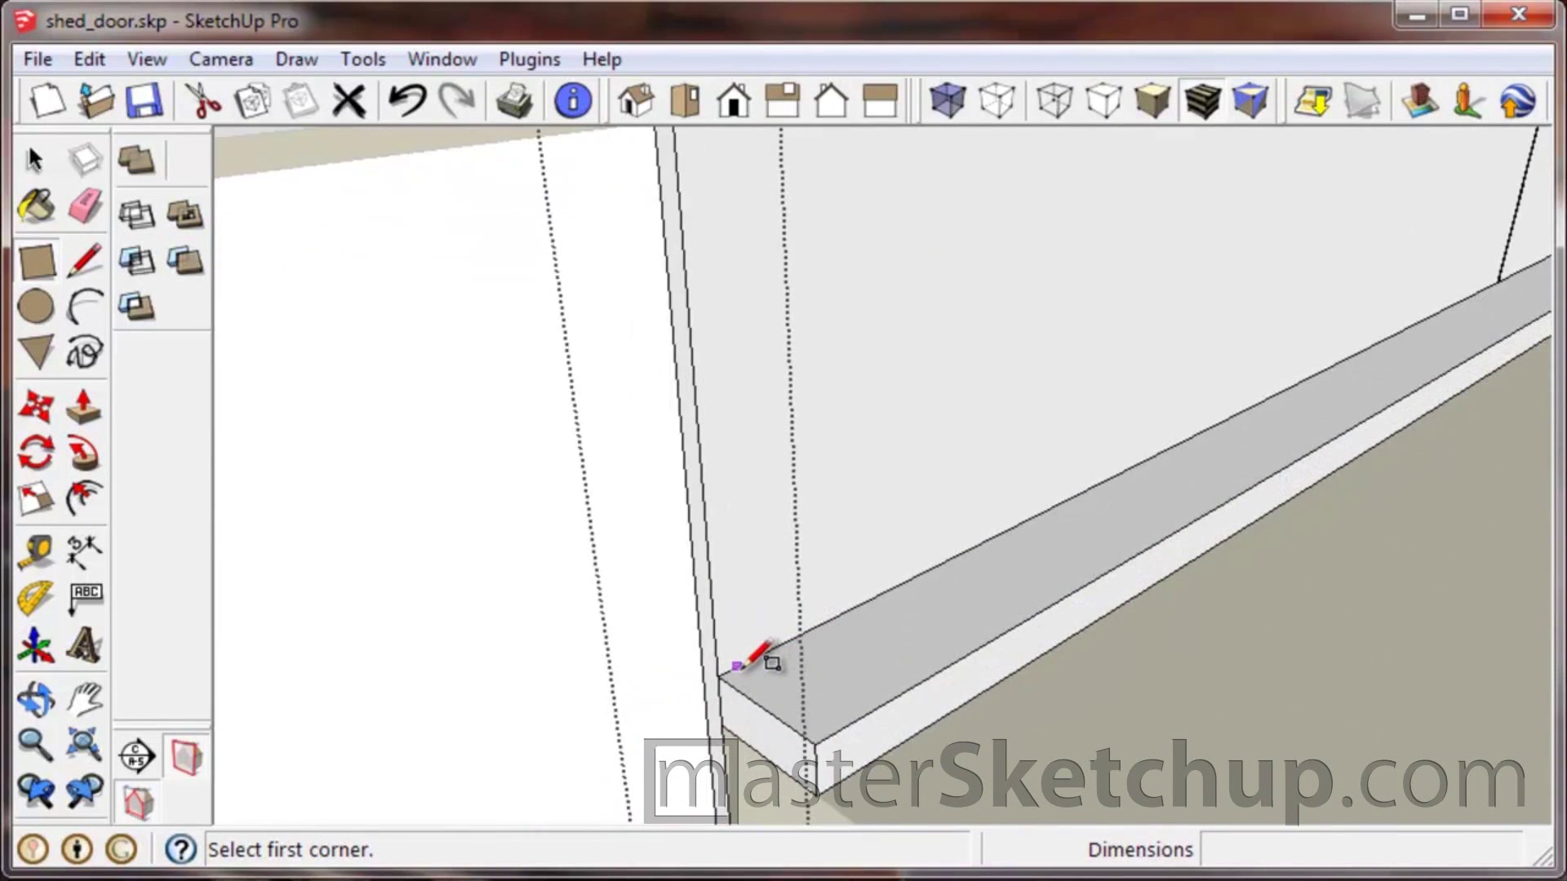
pyautogui.click(718, 674)
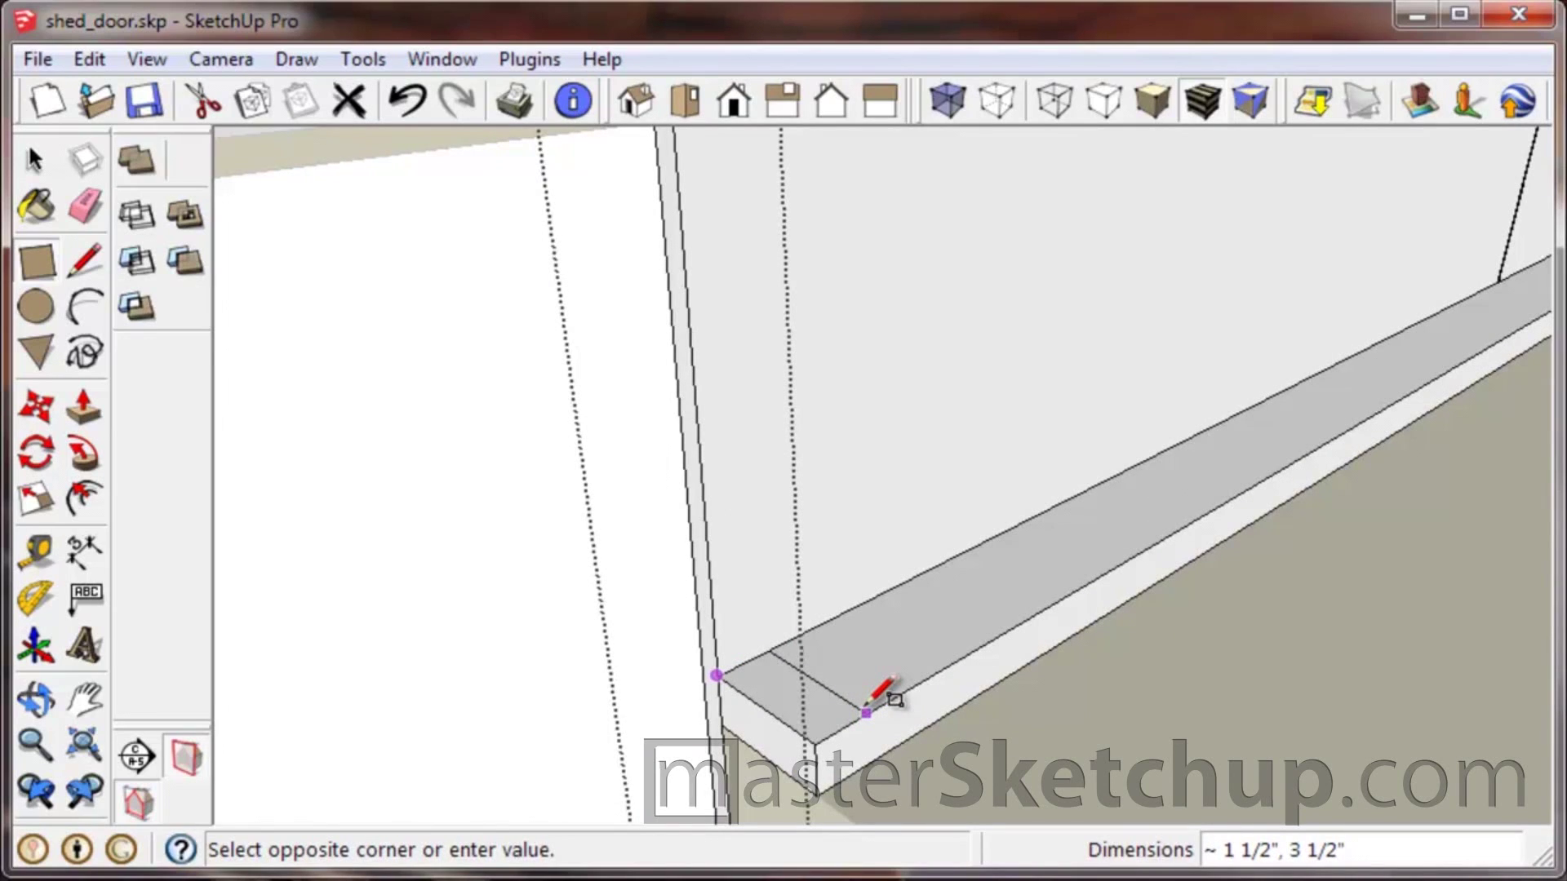
pyautogui.click(876, 701)
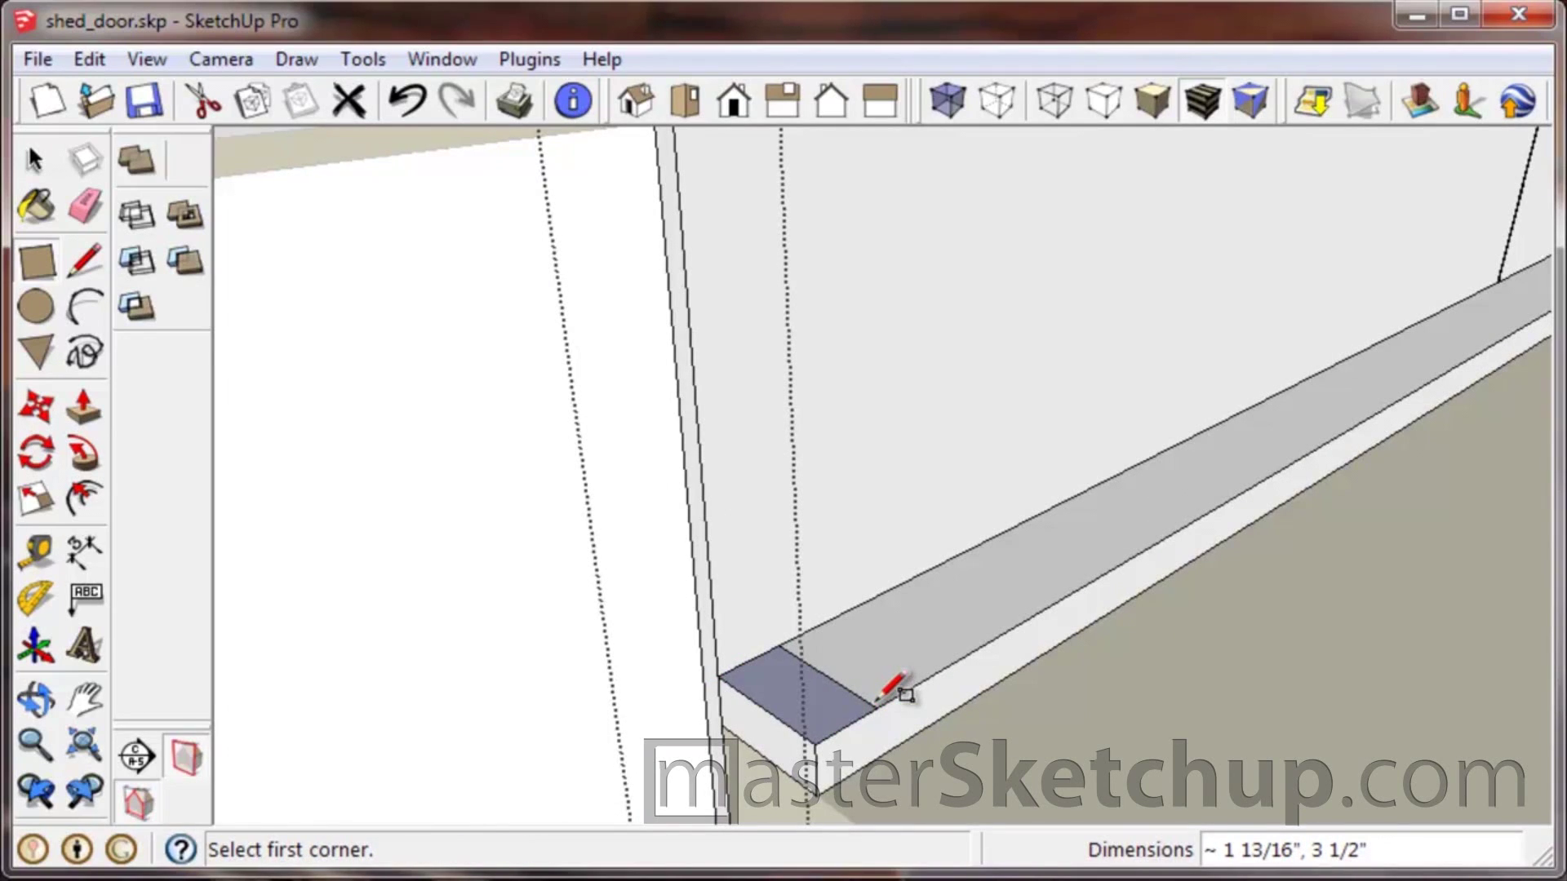
pyautogui.write('1.5')
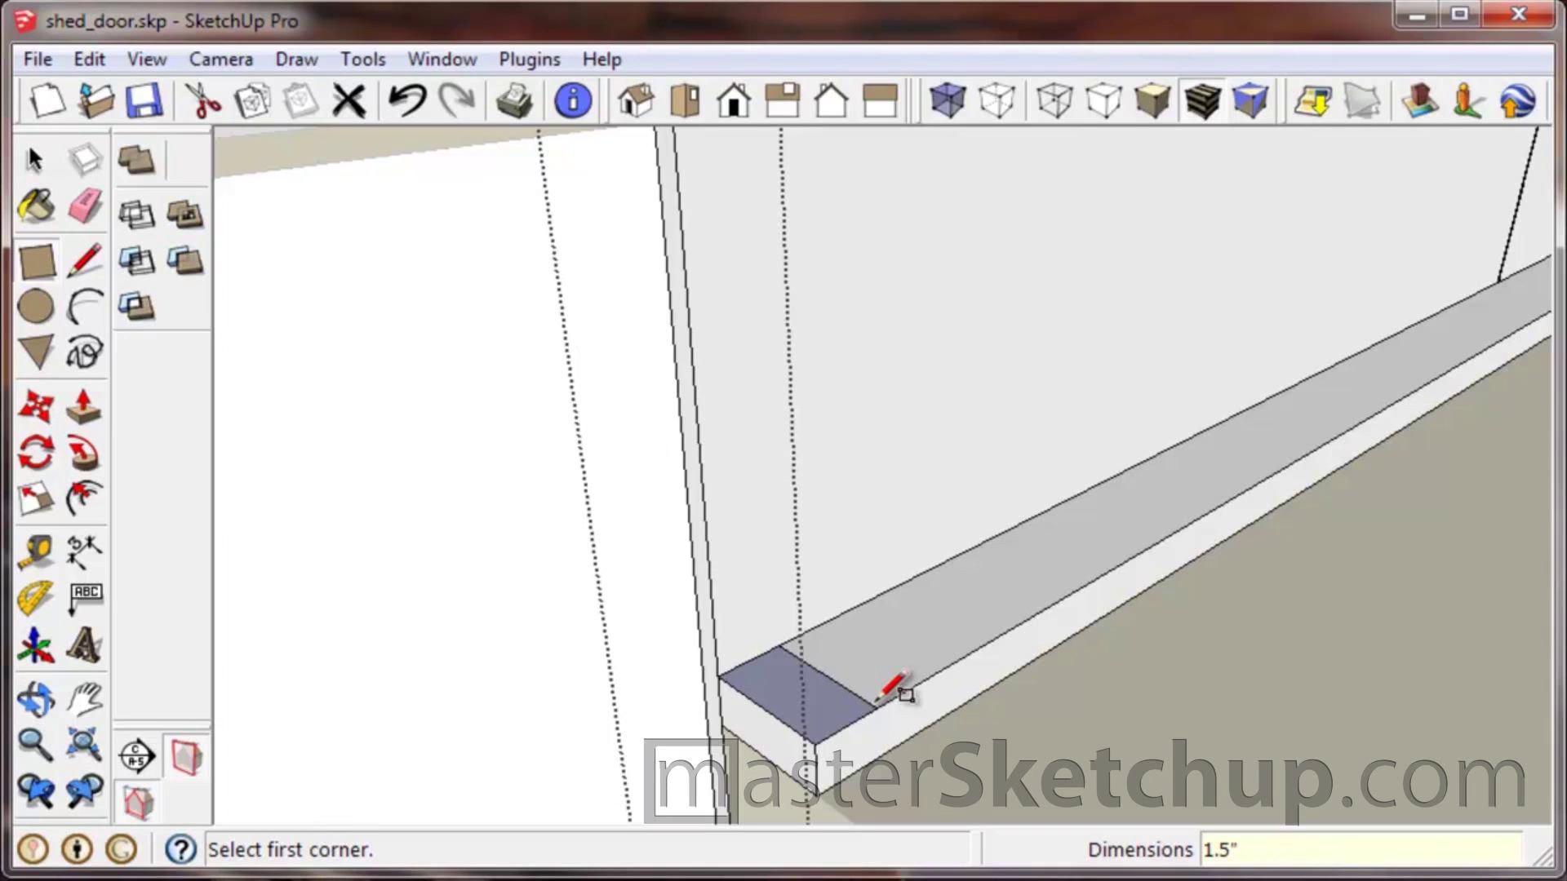
pyautogui.press('Return')
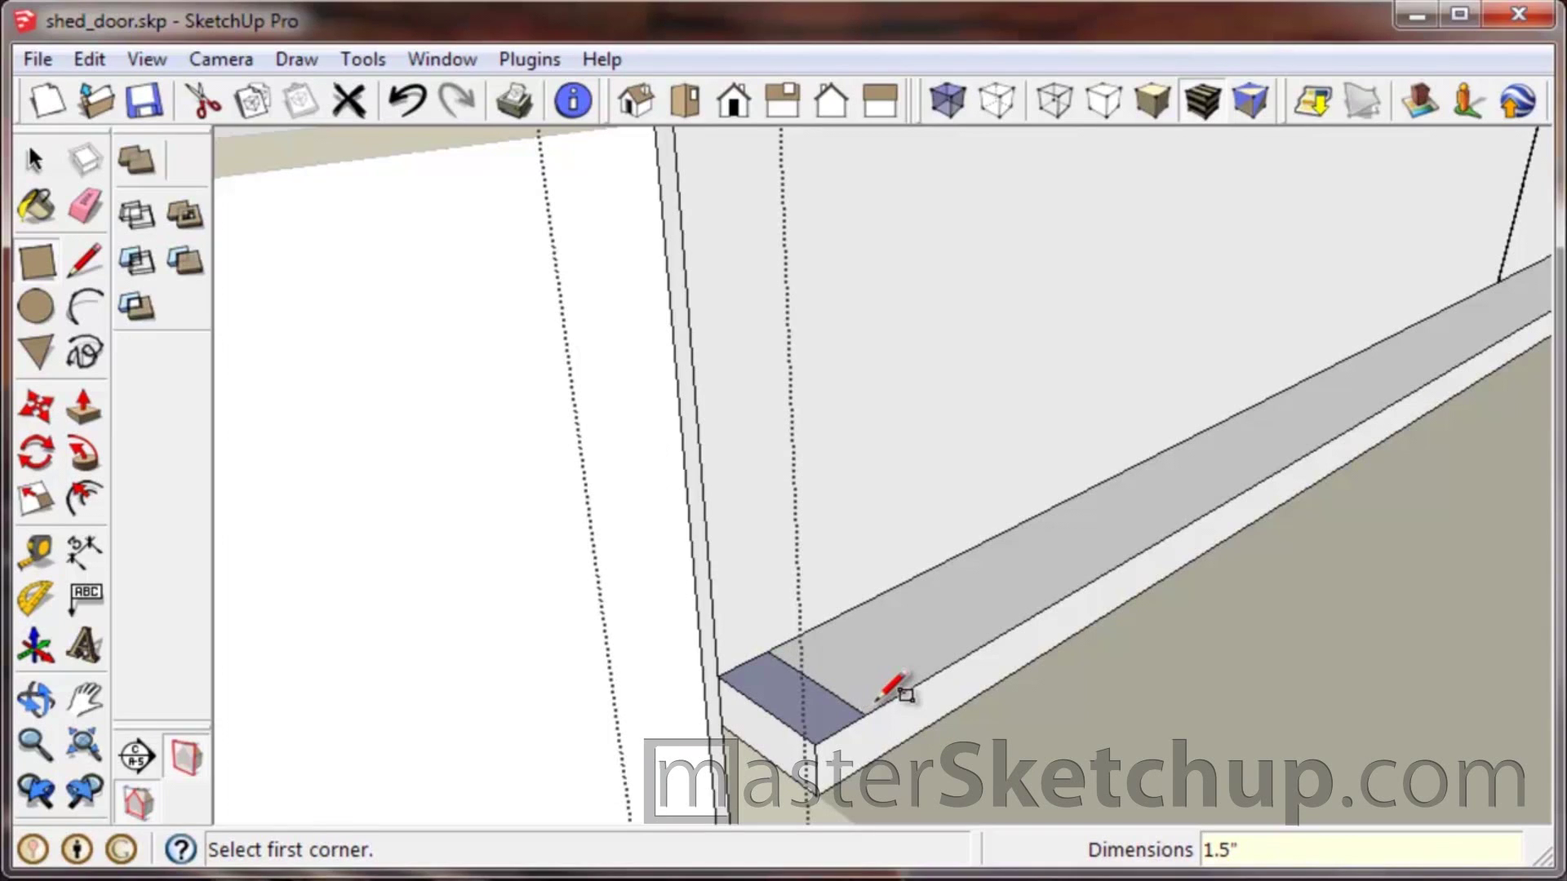
# Push/Pull the rectangle upward to the underside of the top plate to form the end stud.
pyautogui.press('p')
pyautogui.click(816, 738)
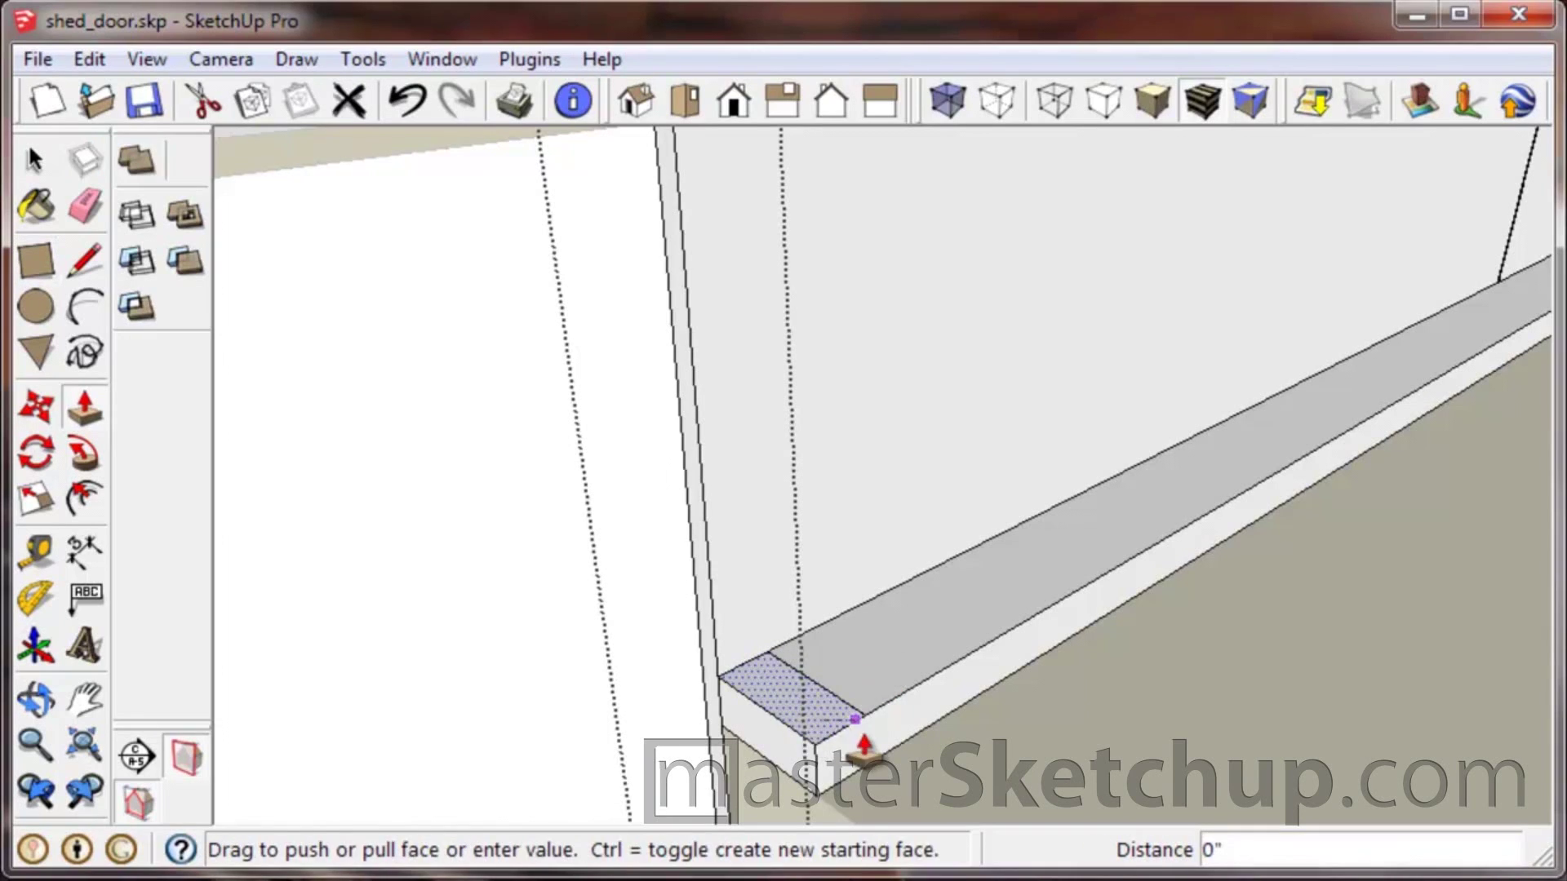
pyautogui.moveTo(815, 738); pyautogui.dragTo(853, 746, button='middle')
pyautogui.scroll(-6, 853, 747)
pyautogui.scroll(5, 843, 343)
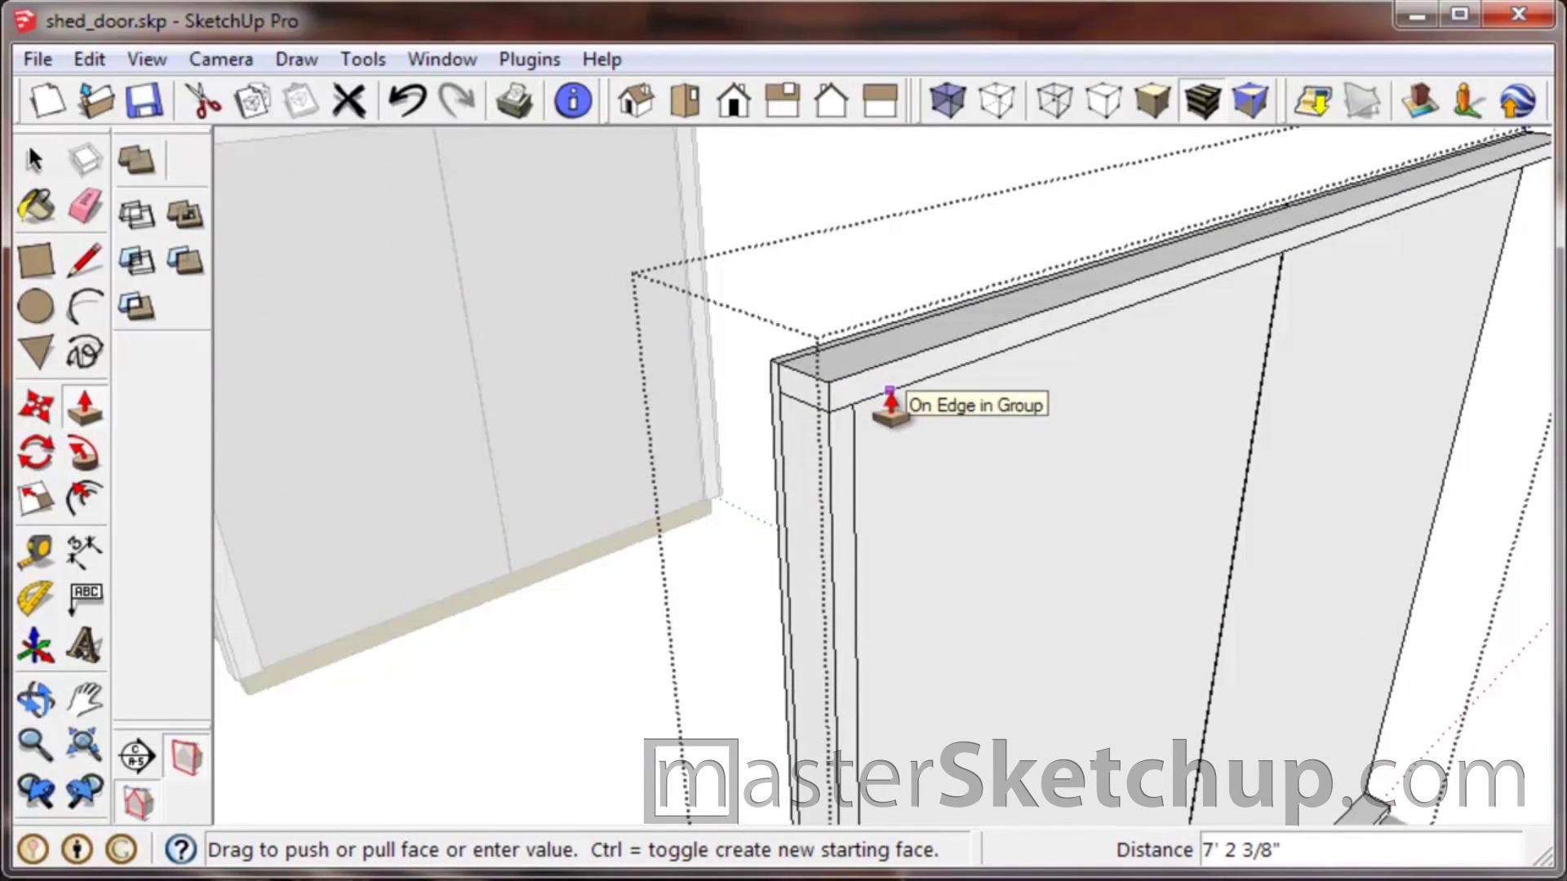
pyautogui.click(889, 399)
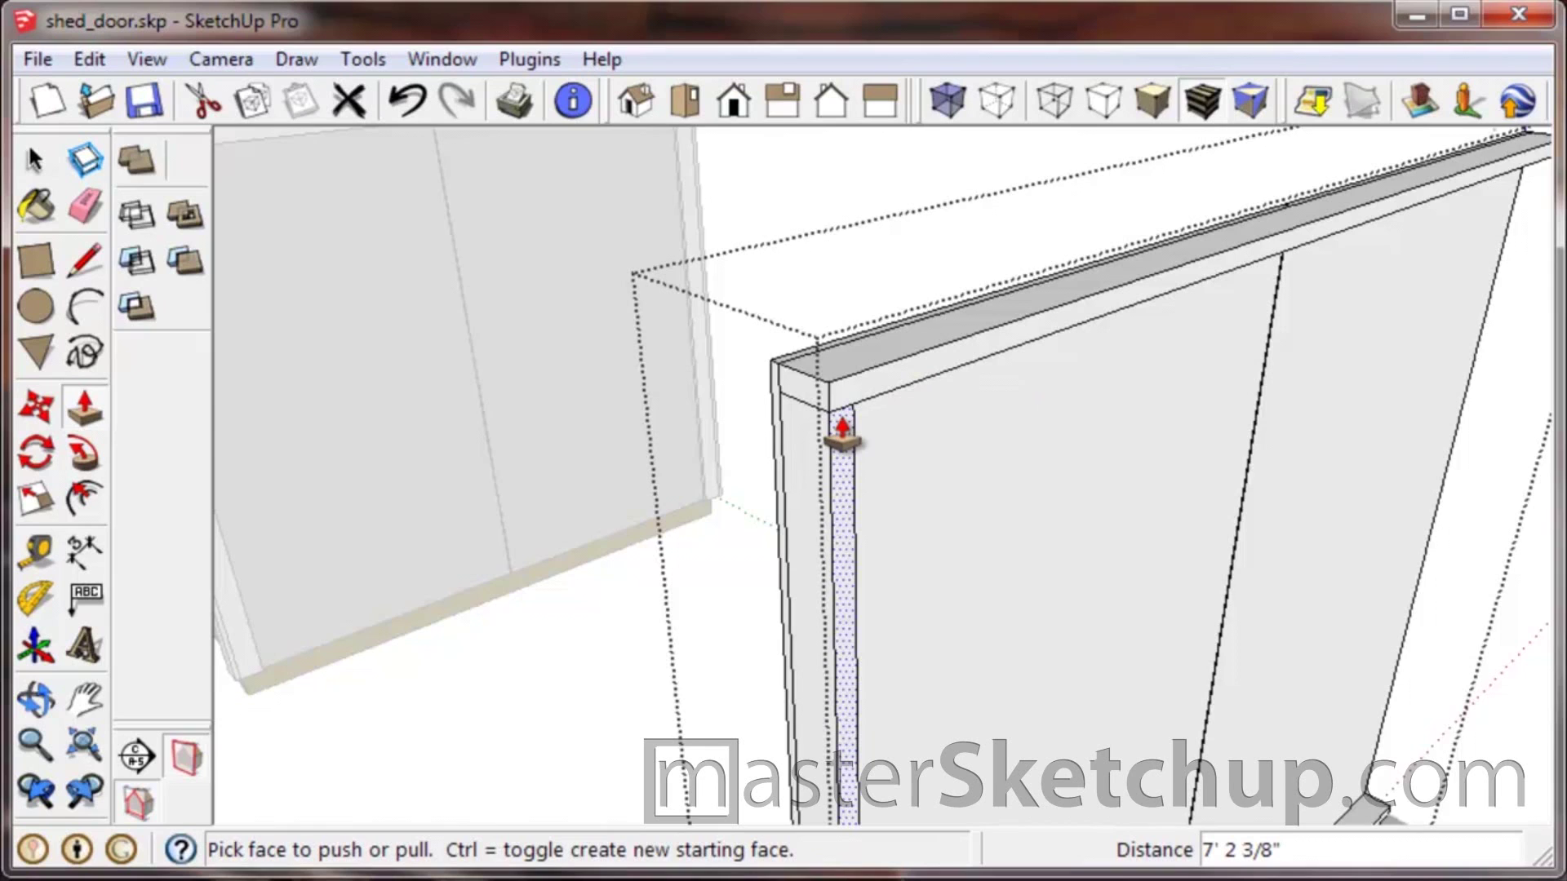
# Select the stud's face, the bottom plate and the top plate in turn to compare loose geometry with grouped parts.
pyautogui.scroll(-6, 836, 436)
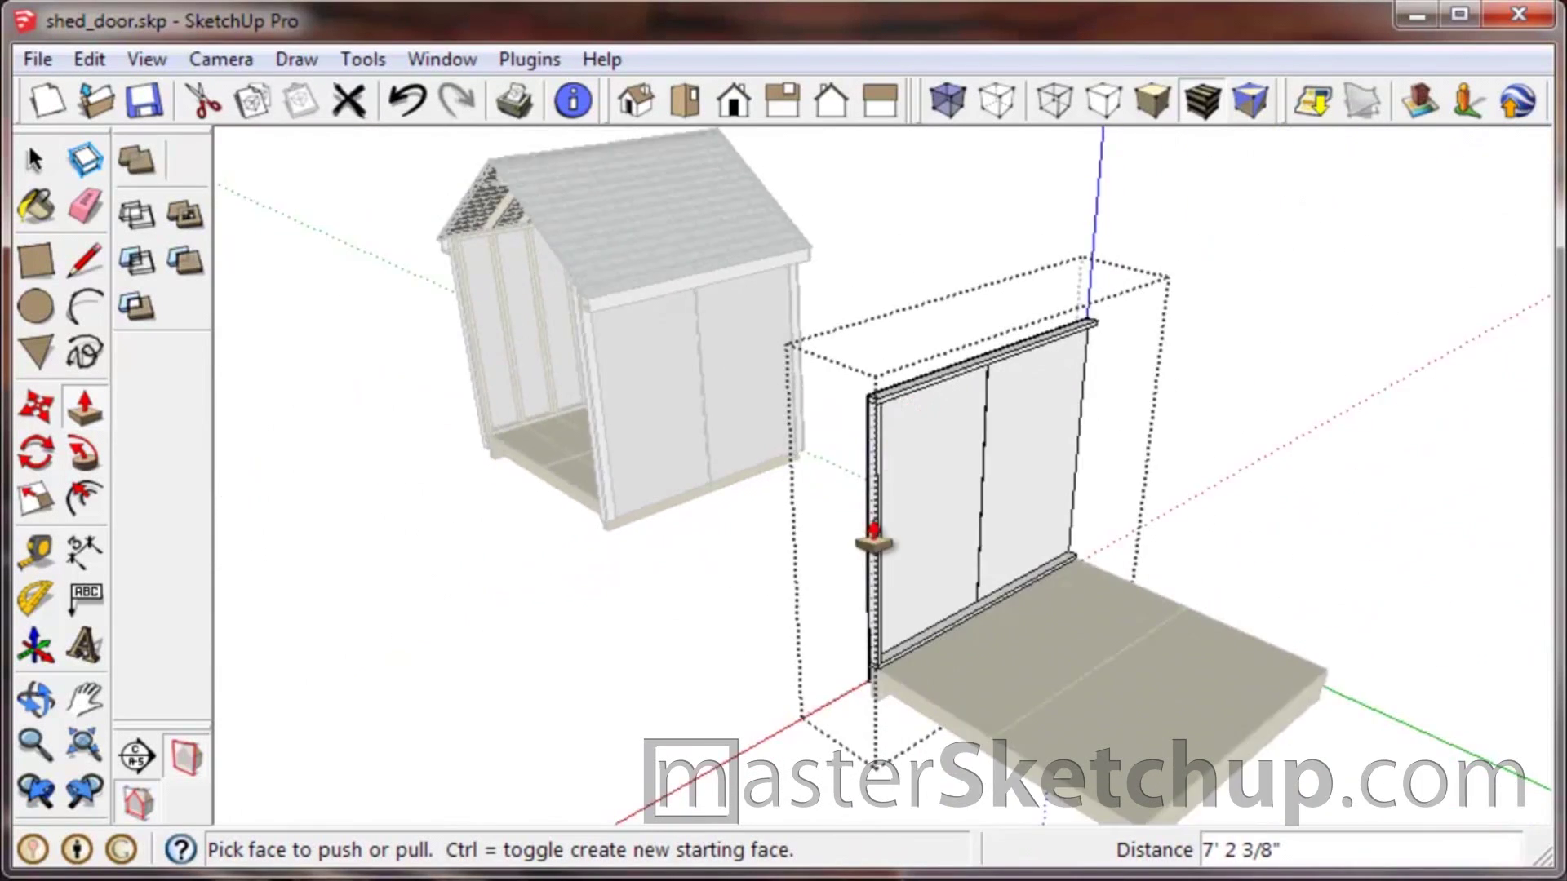
pyautogui.scroll(5, 875, 531)
pyautogui.press('space')
pyautogui.click(878, 511)
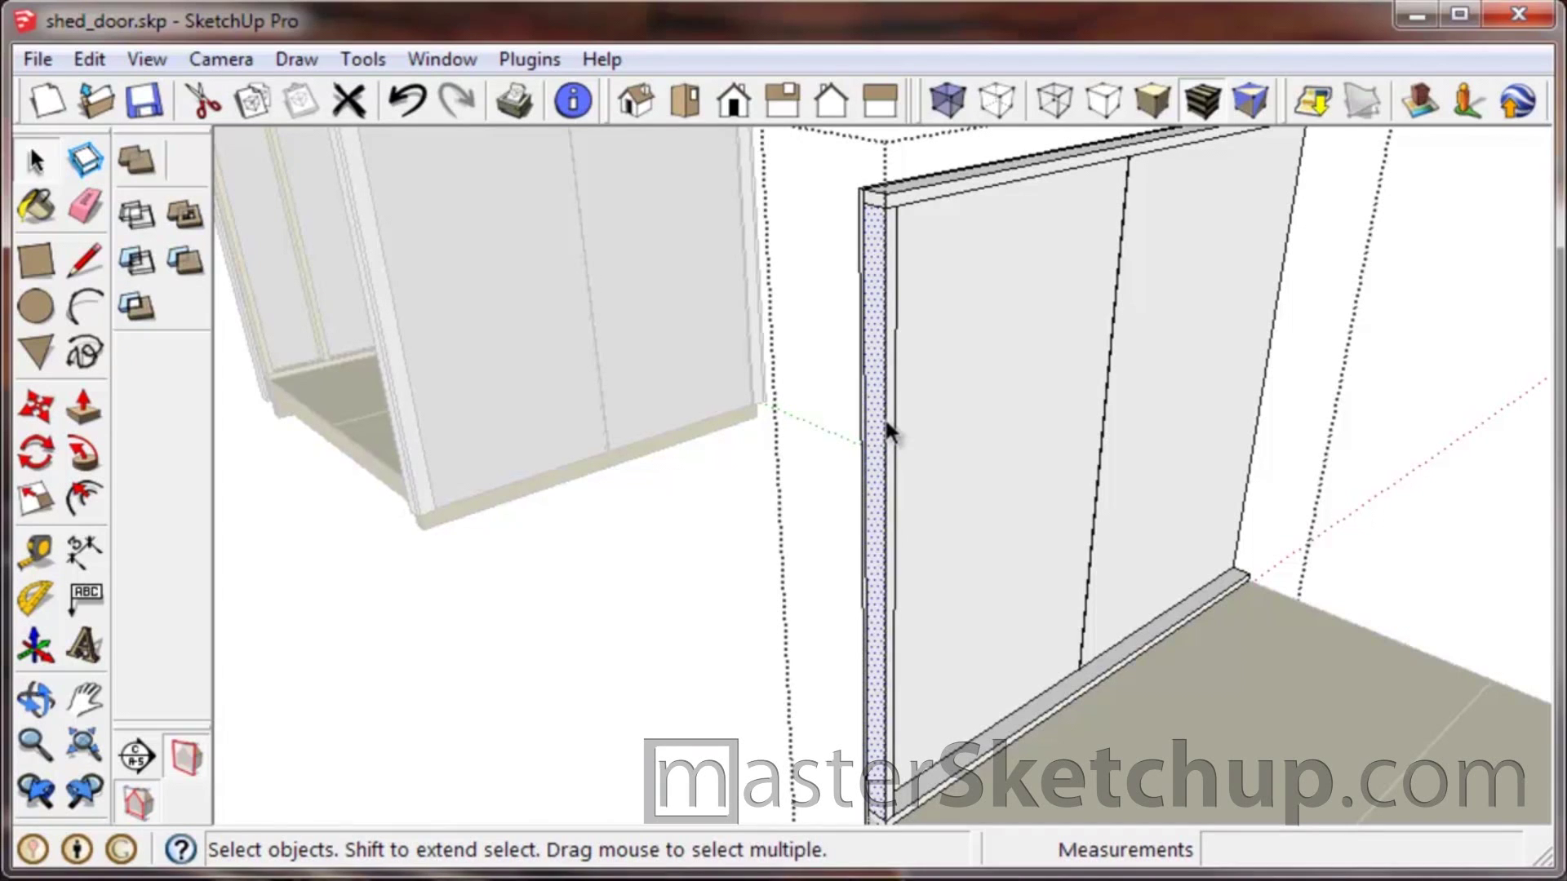
pyautogui.scroll(-2, 886, 572)
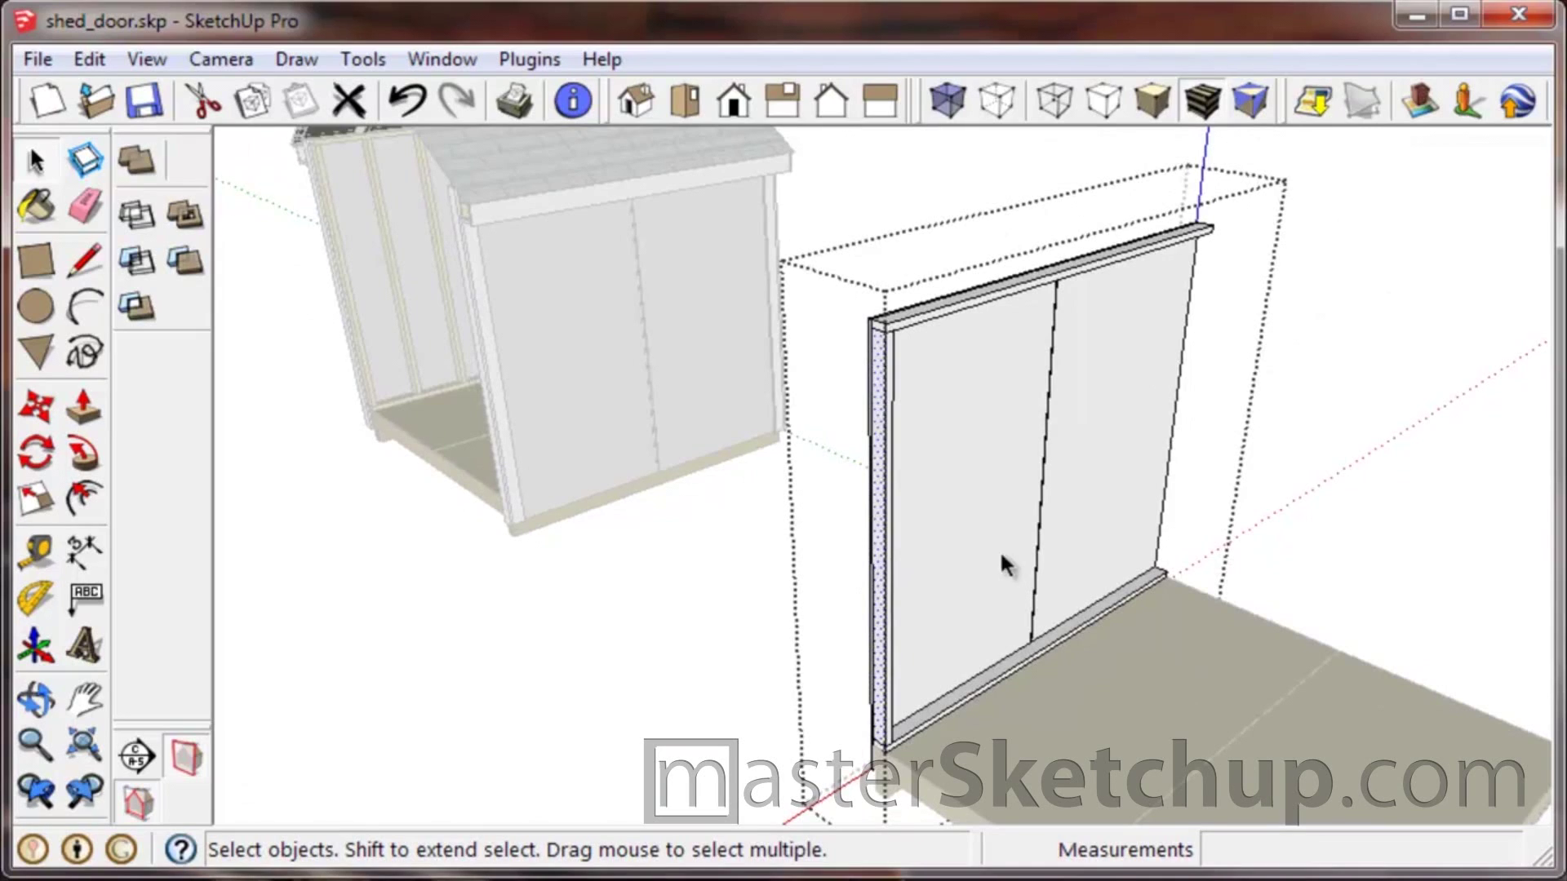
pyautogui.click(1010, 674)
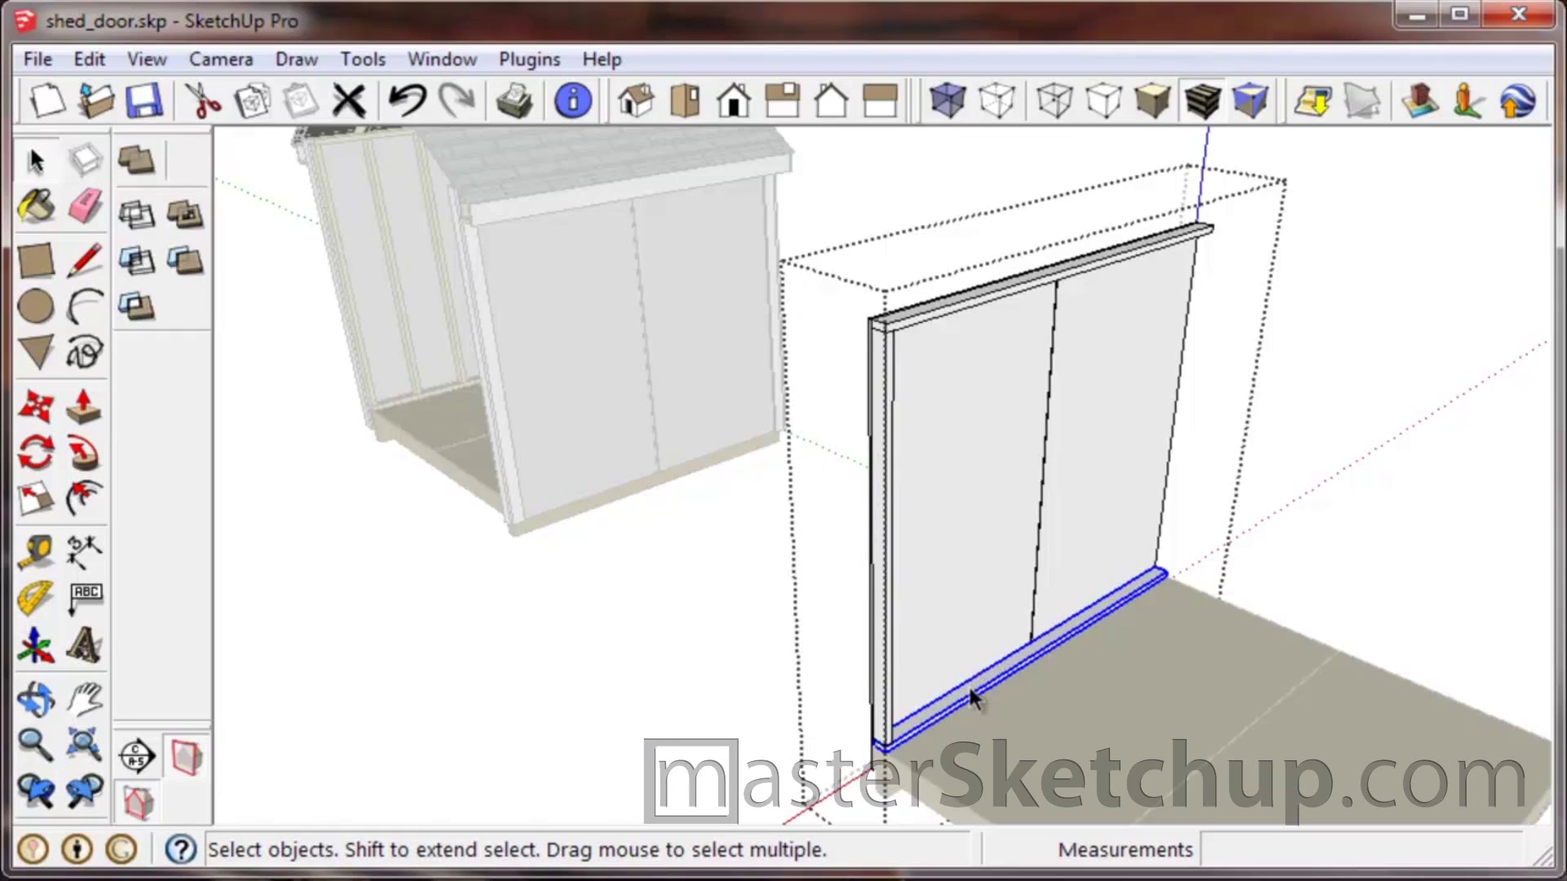
pyautogui.click(1045, 293)
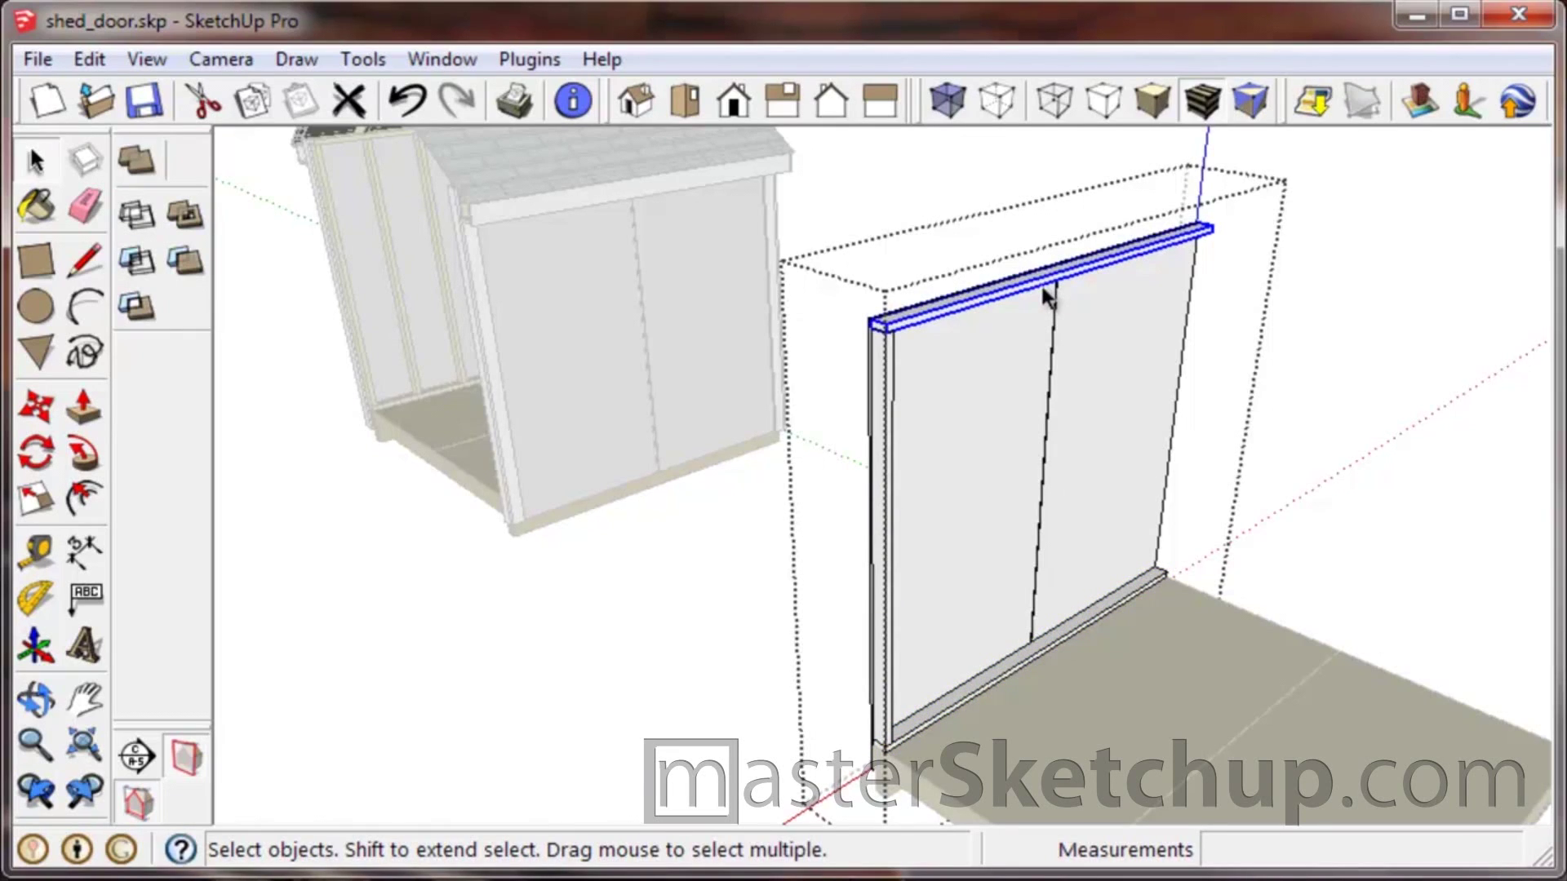
pyautogui.click(1057, 647)
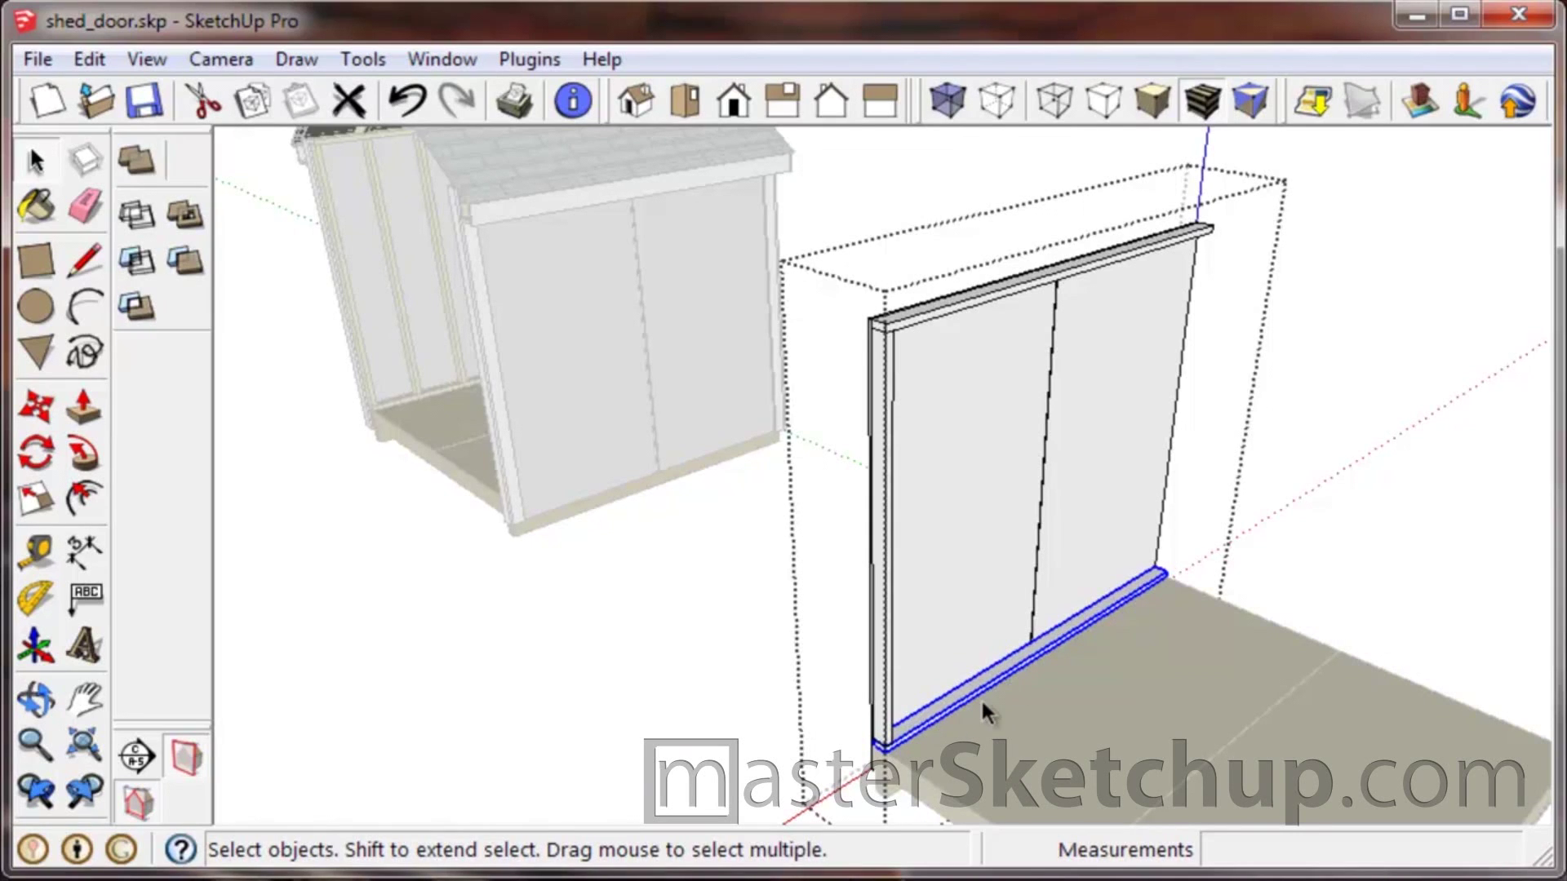
# Try to Push/Pull the grouped bottom plate's upper face upward.
pyautogui.moveTo(978, 702); pyautogui.dragTo(831, 729, button='middle')
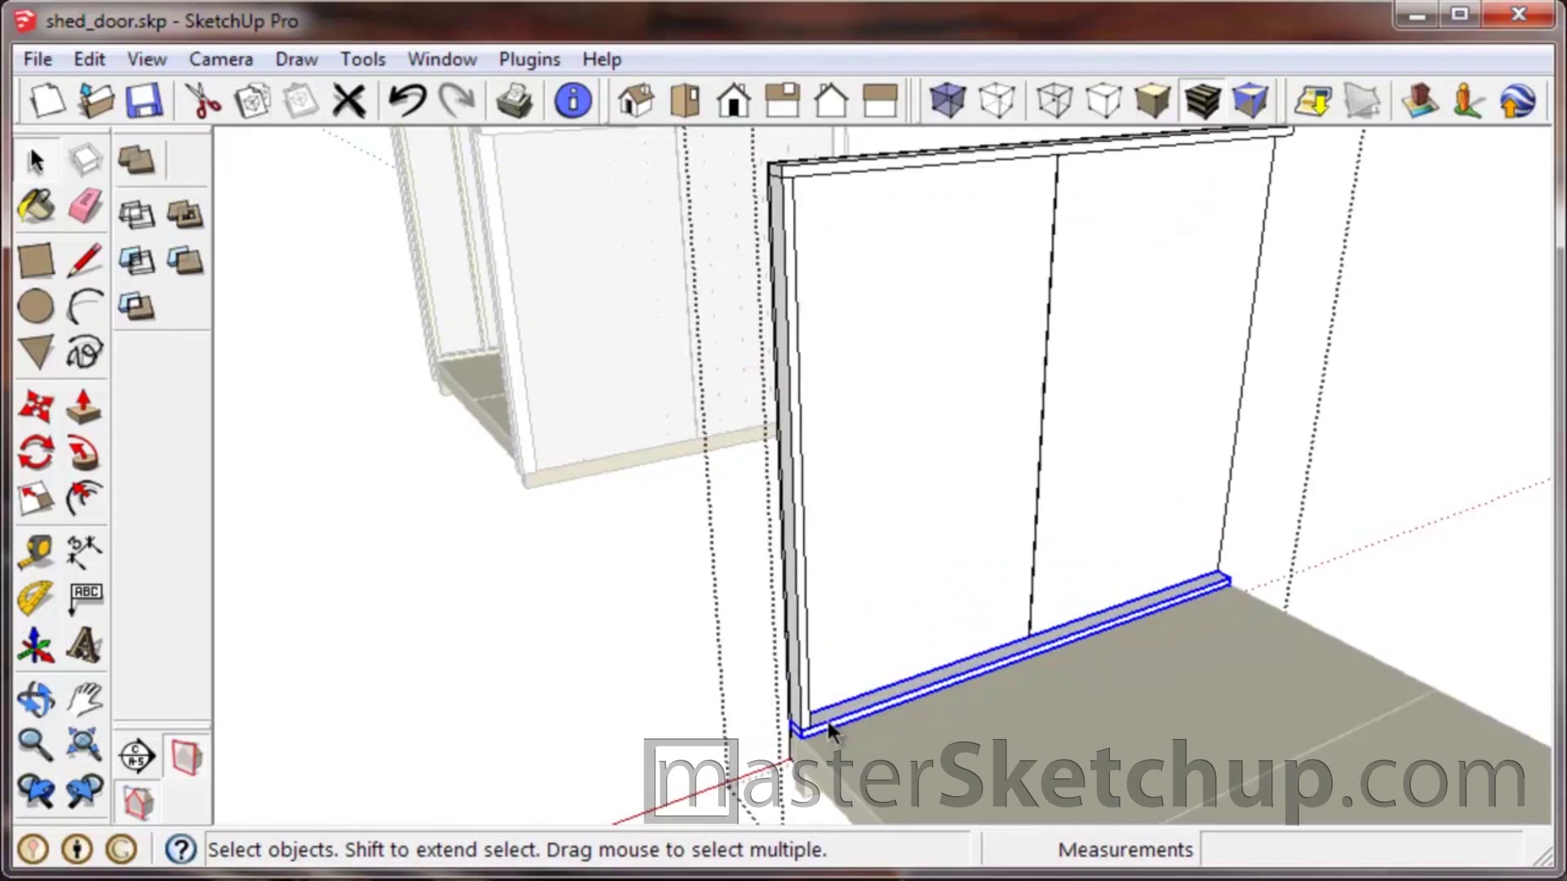
pyautogui.scroll(-3, 831, 729)
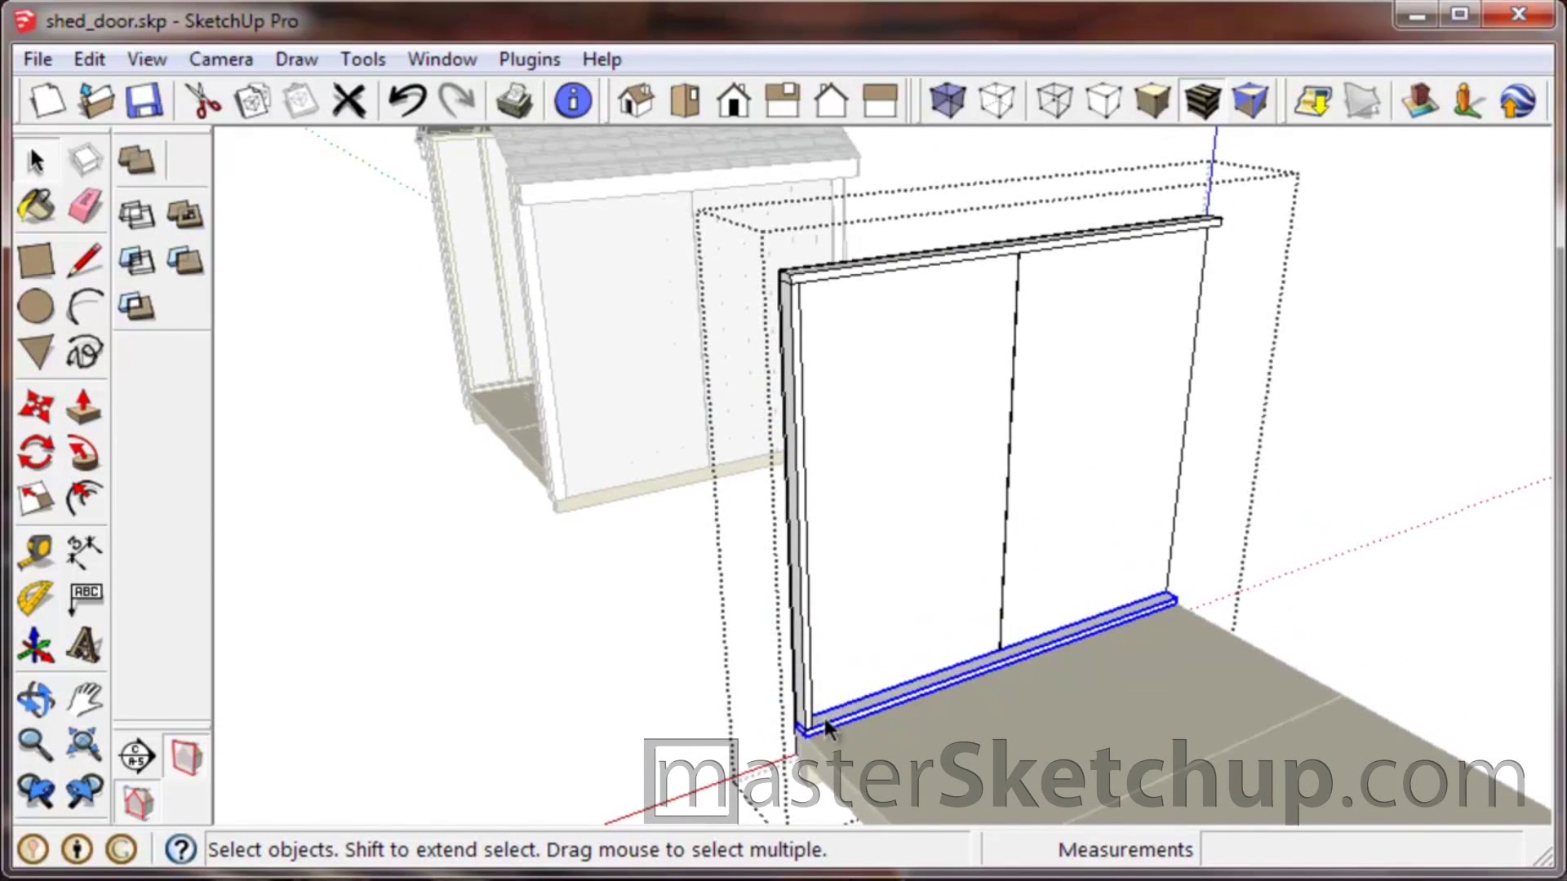
pyautogui.scroll(5, 827, 729)
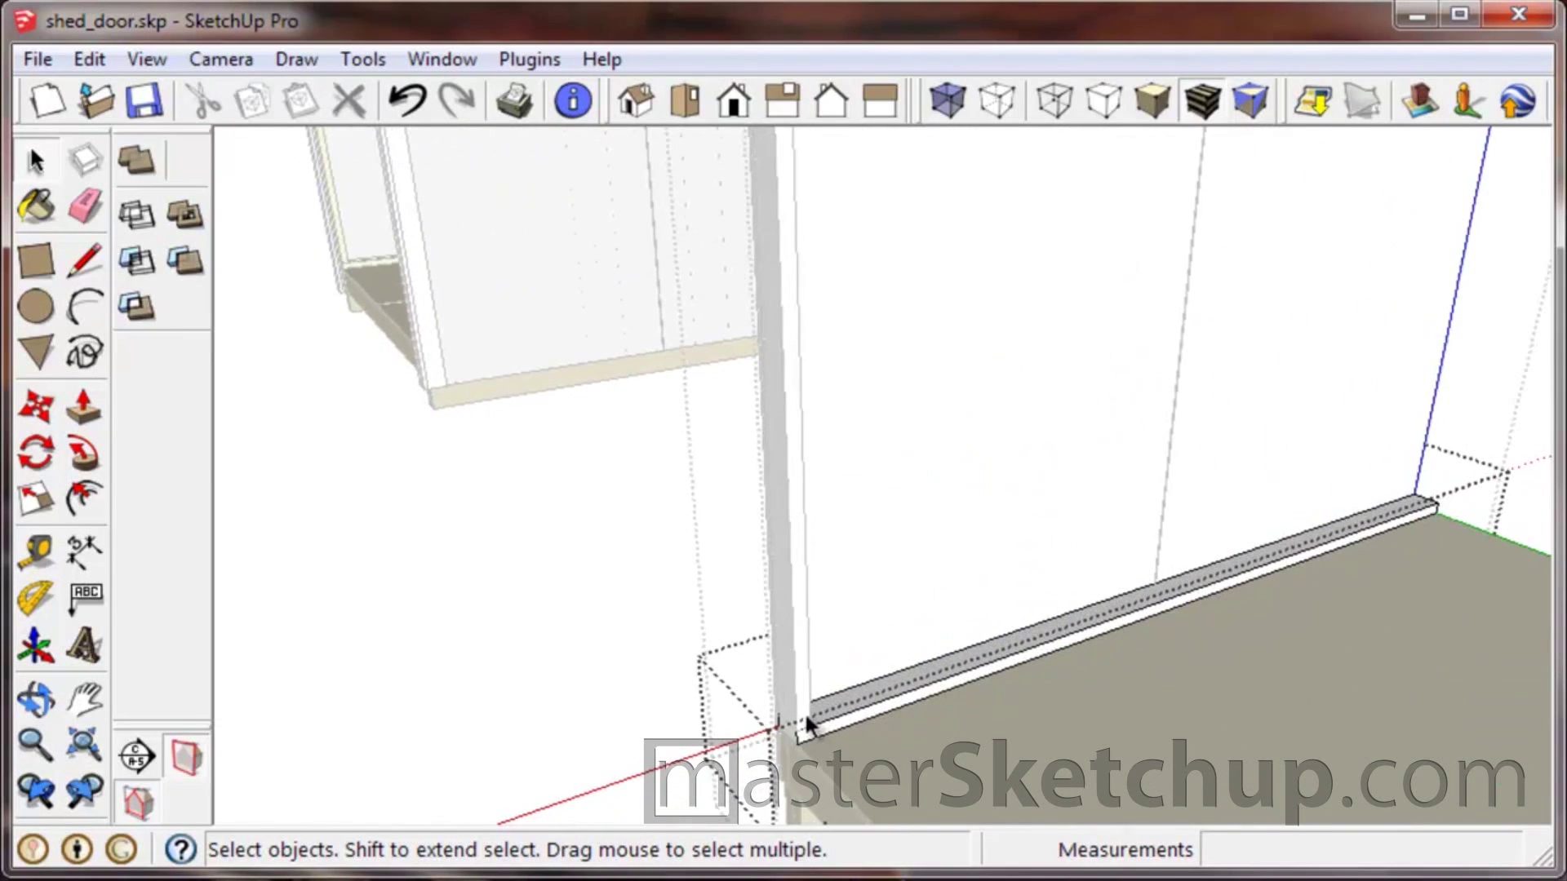
pyautogui.scroll(2, 782, 718)
pyautogui.press('p')
pyautogui.click(793, 736)
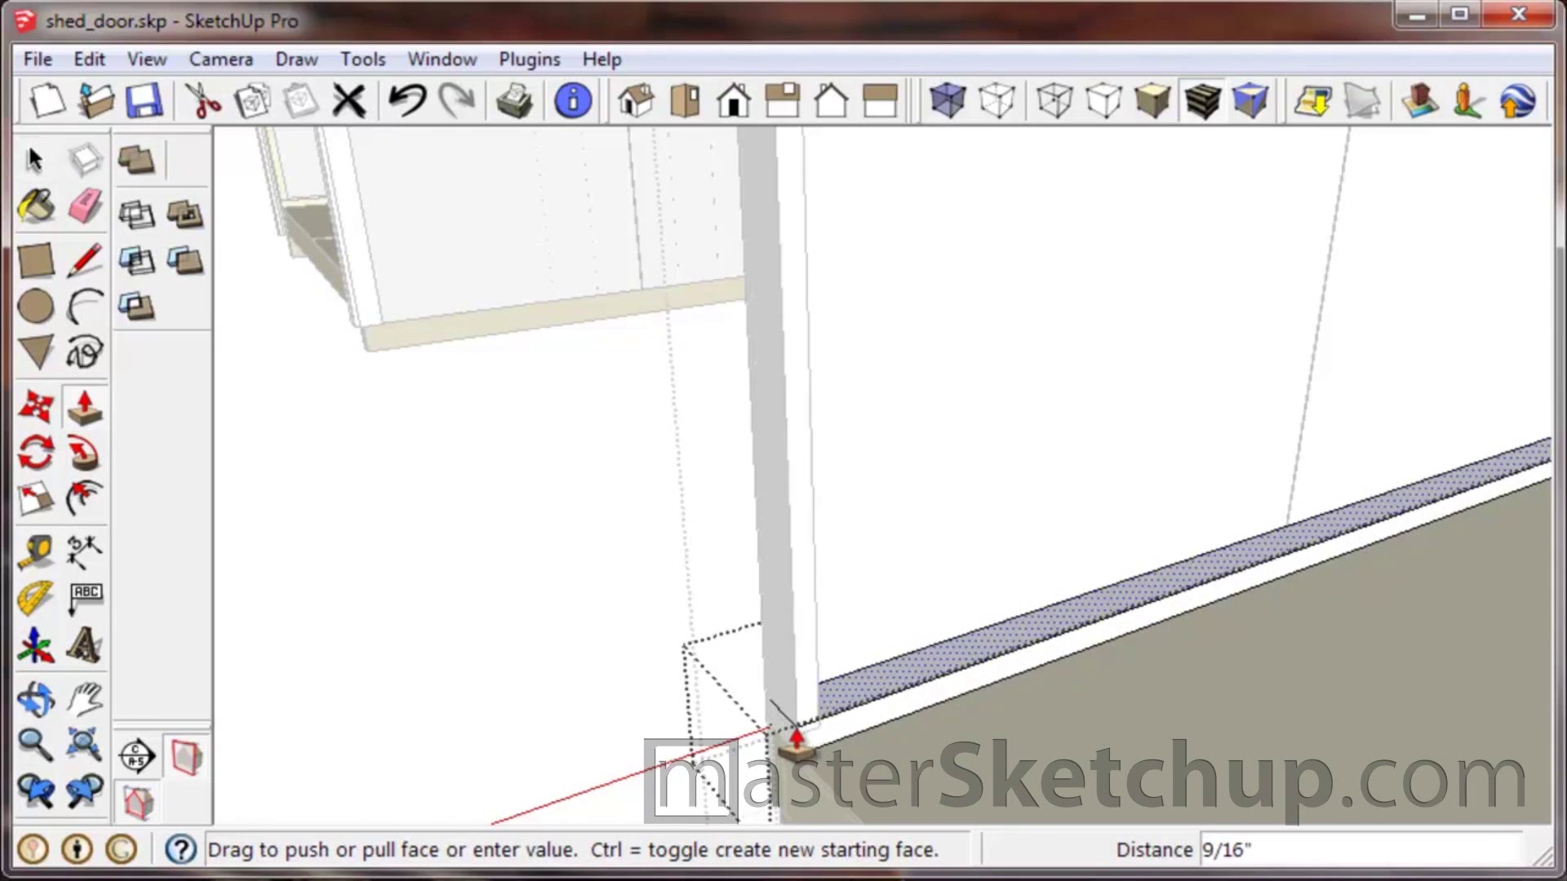
pyautogui.scroll(-5, 792, 741)
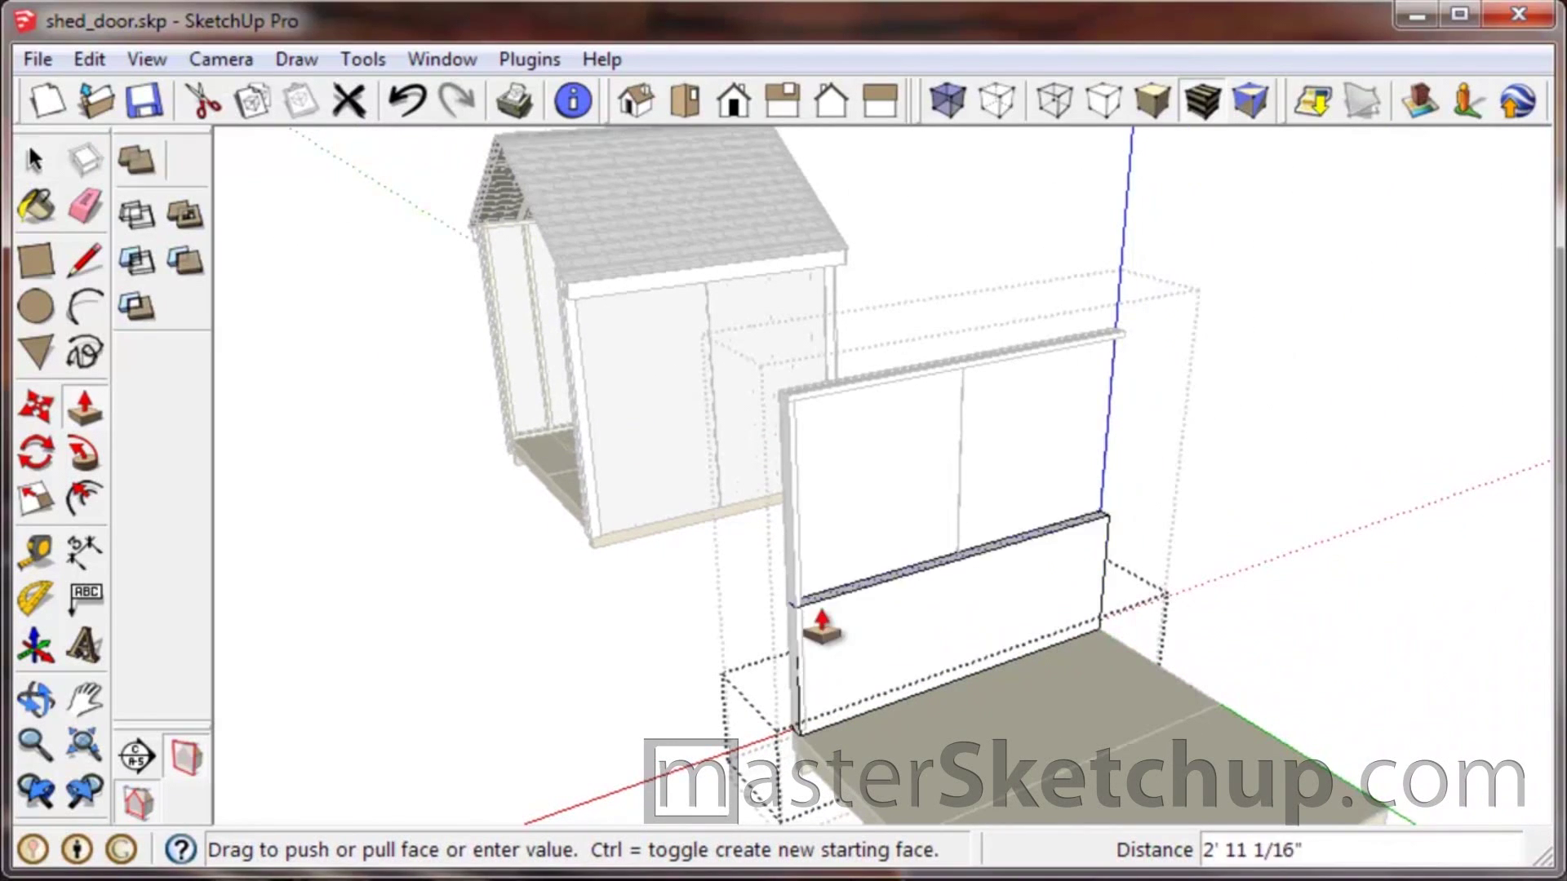
pyautogui.press('Escape')
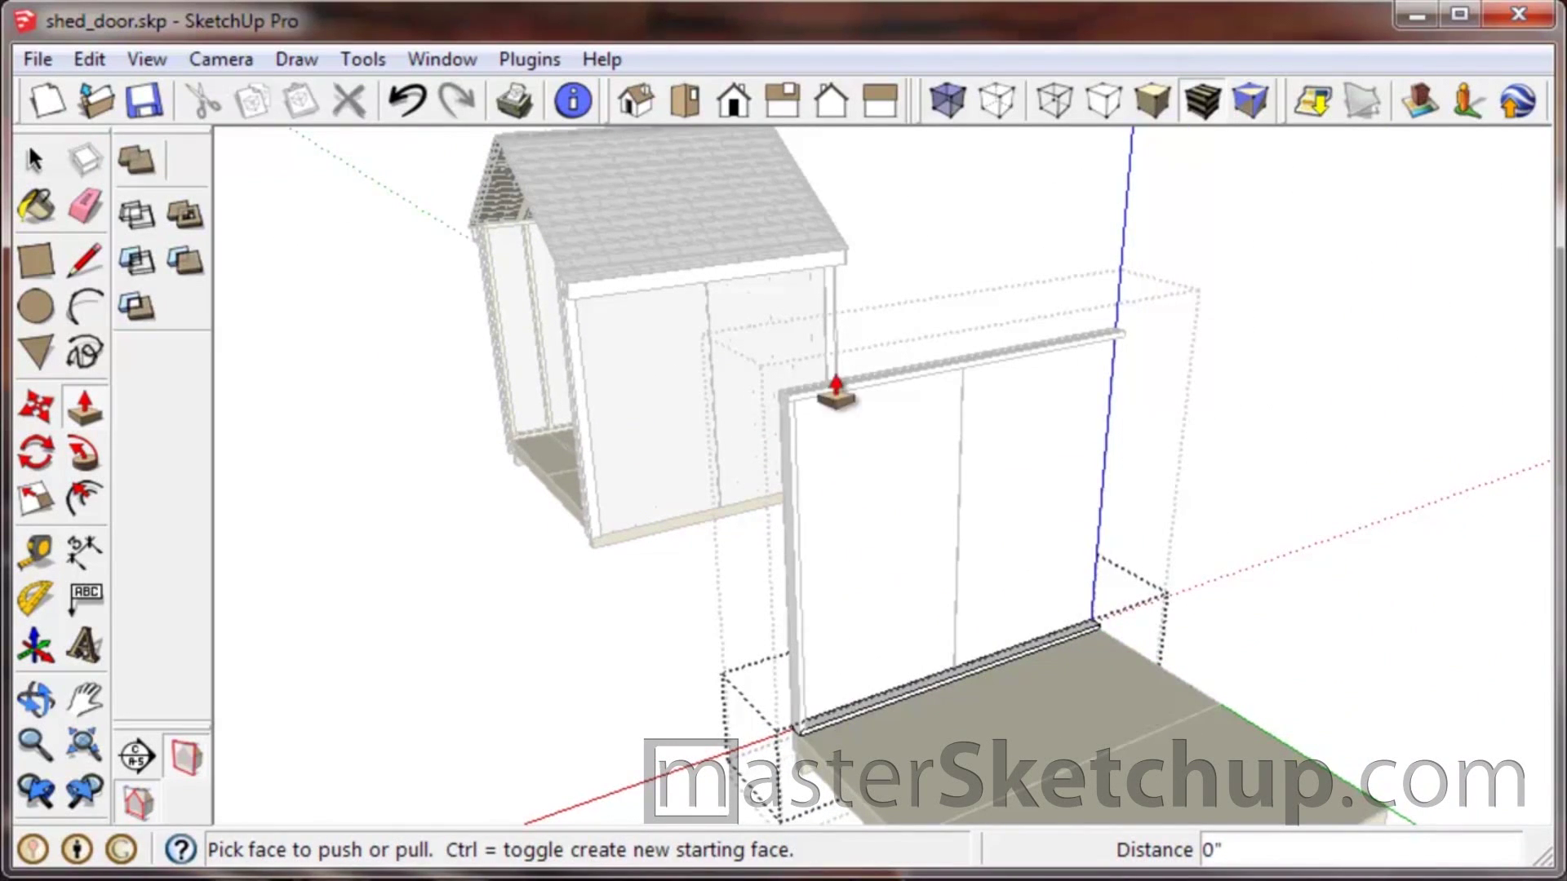
pyautogui.press('space')
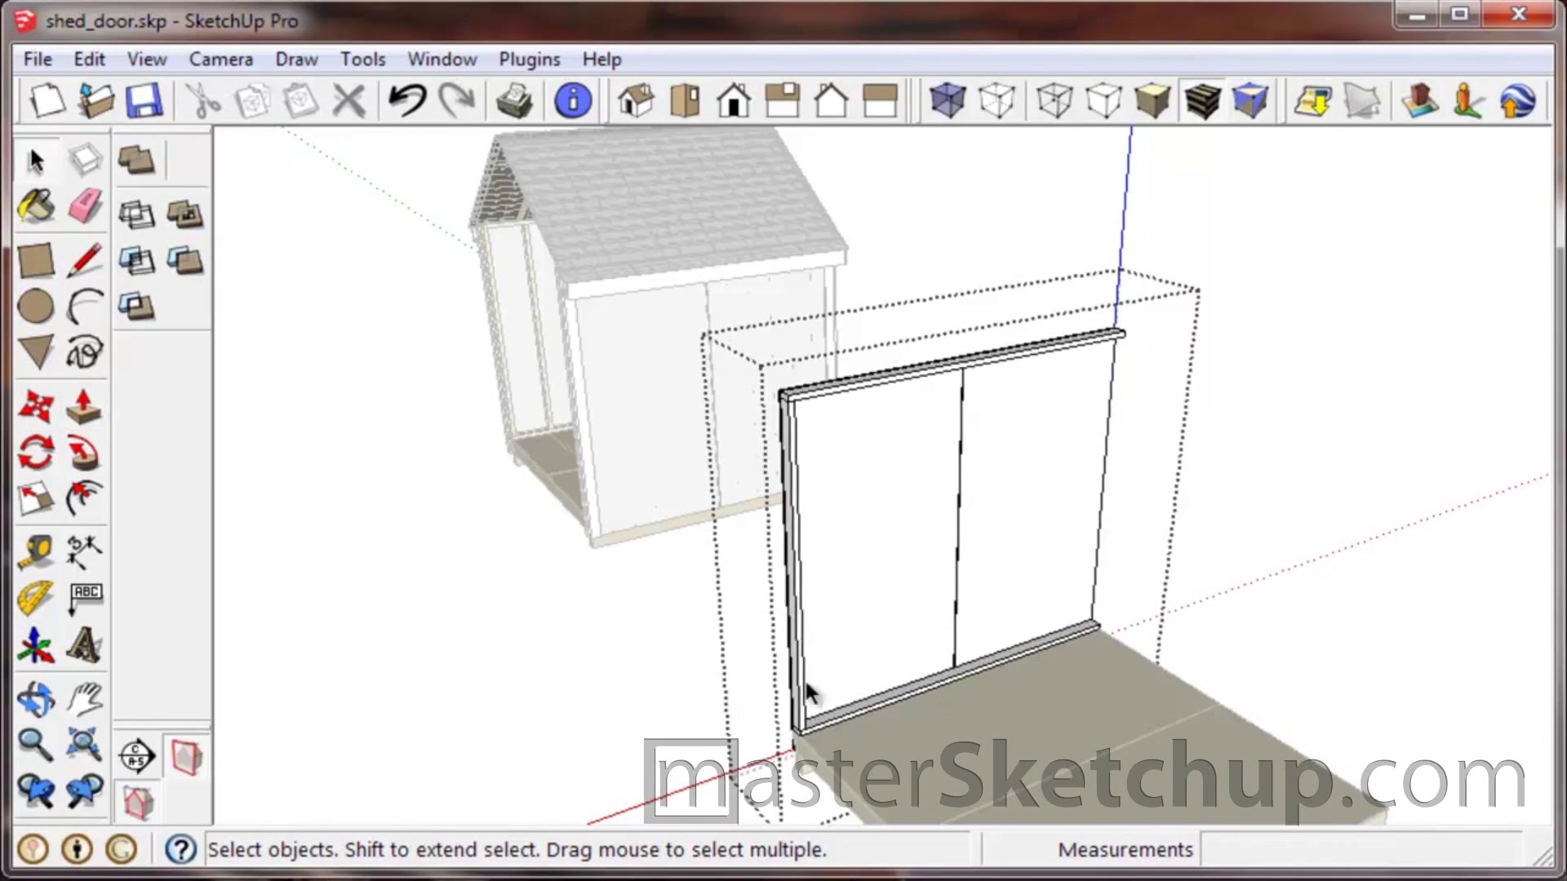
# Make all of the end stud's loose geometry into a component named stud3.
pyautogui.scroll(2, 803, 740)
pyautogui.scroll(1, 802, 734)
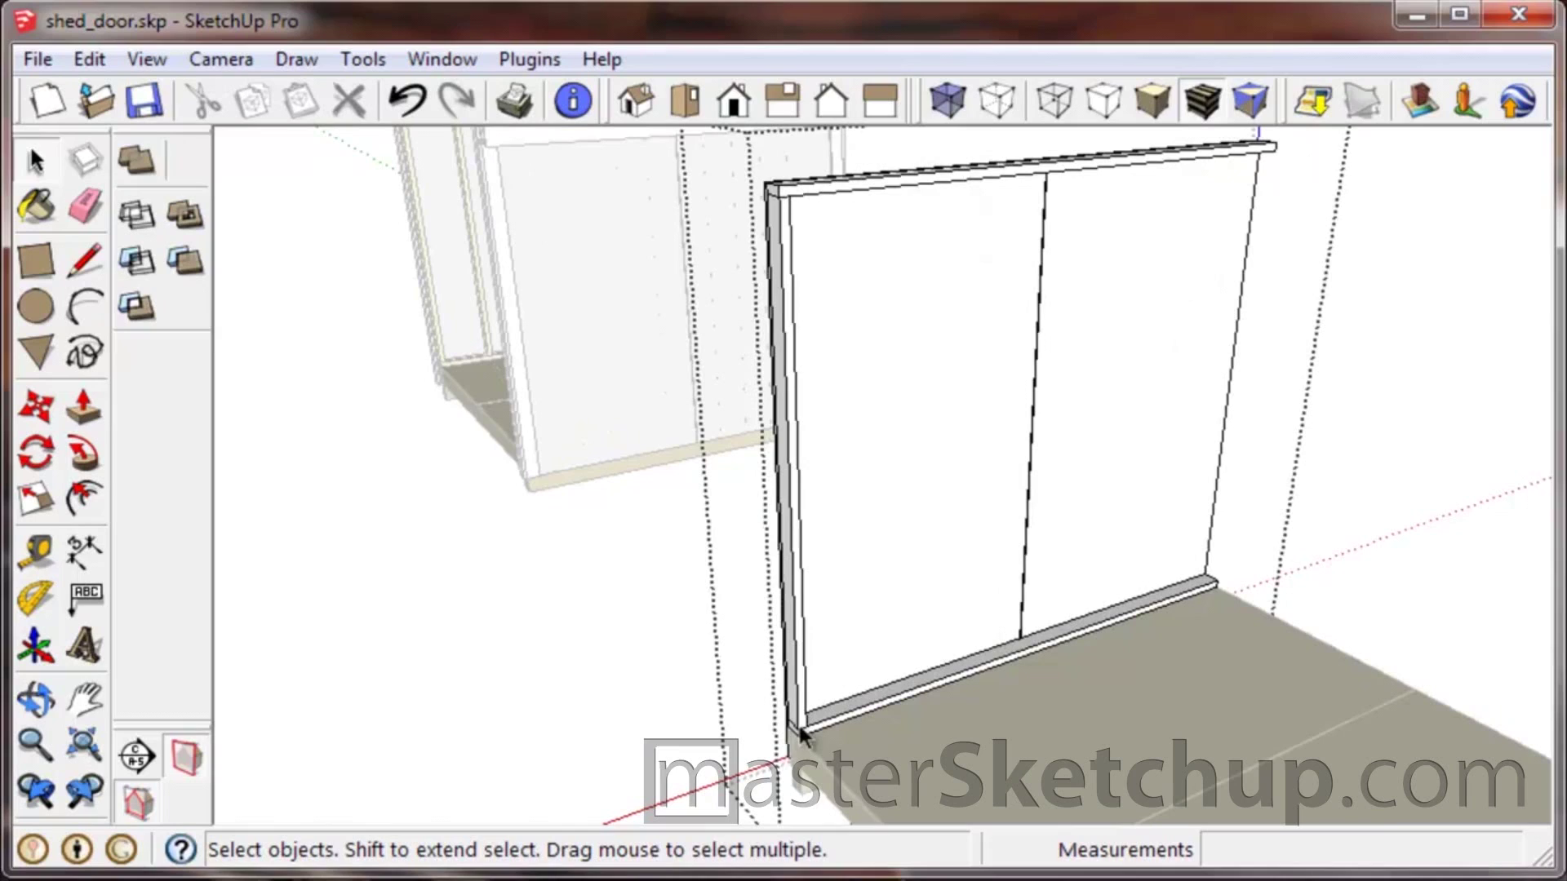
pyautogui.click(795, 670)
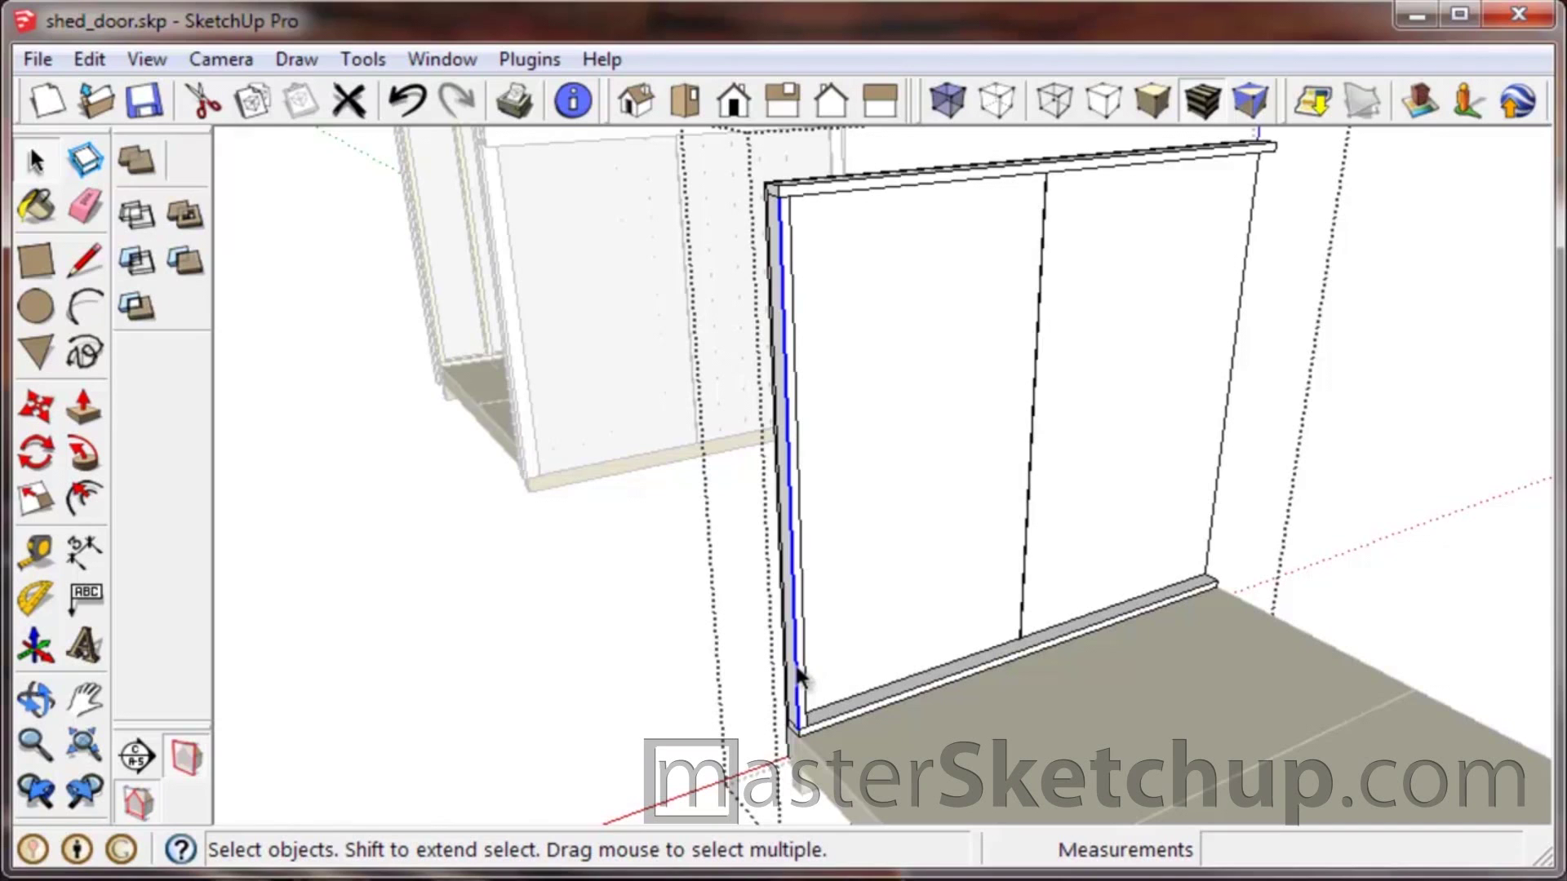
pyautogui.moveTo(795, 663); pyautogui.dragTo(854, 746, button='middle')
pyautogui.scroll(2, 809, 722)
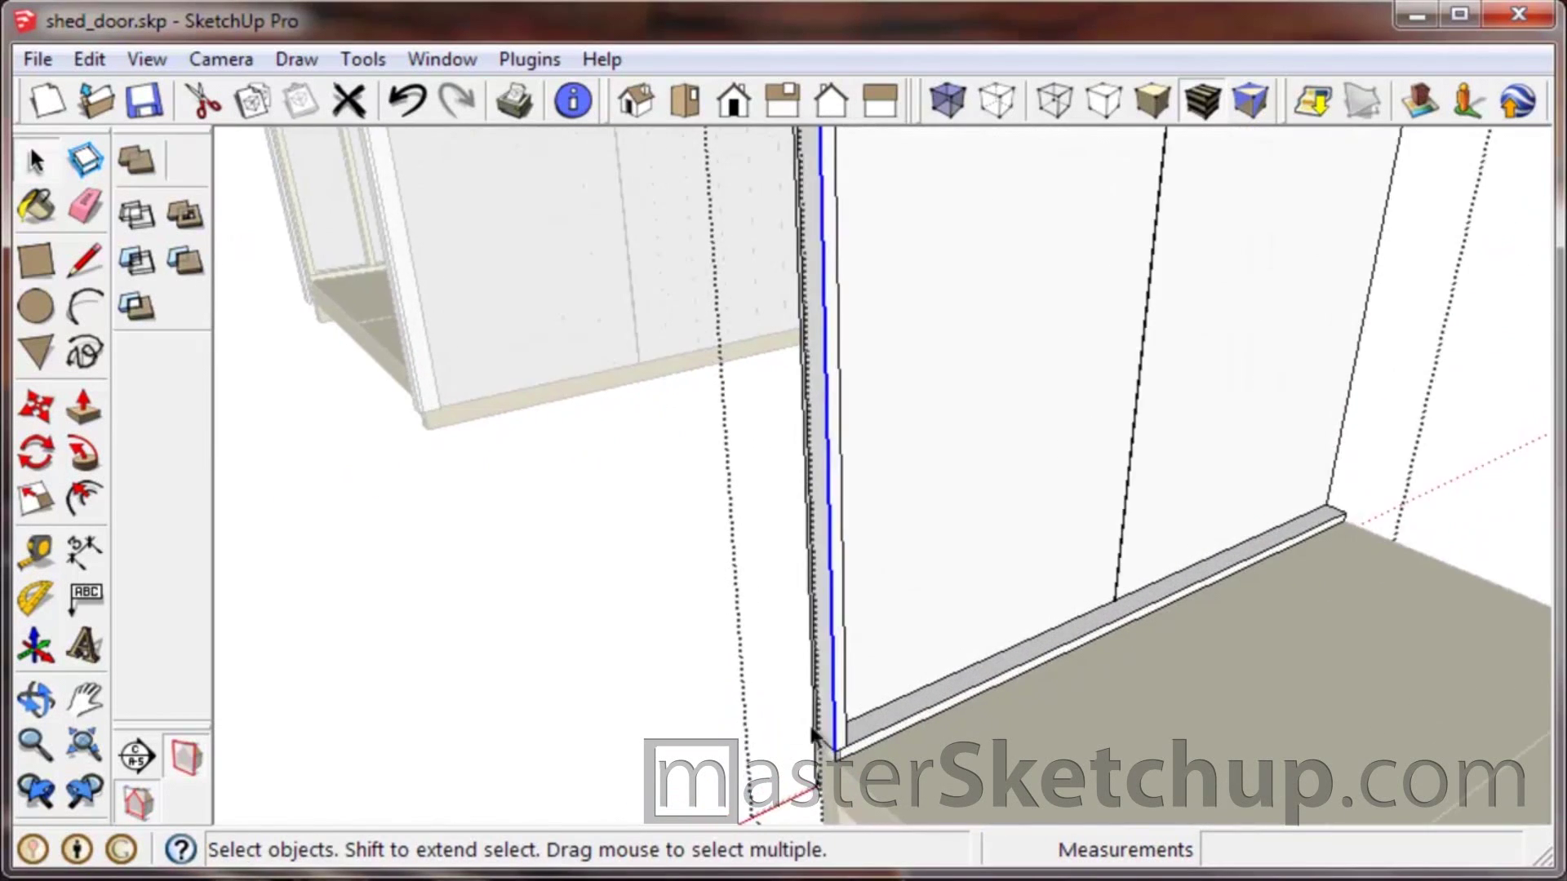
pyautogui.scroll(3, 816, 722)
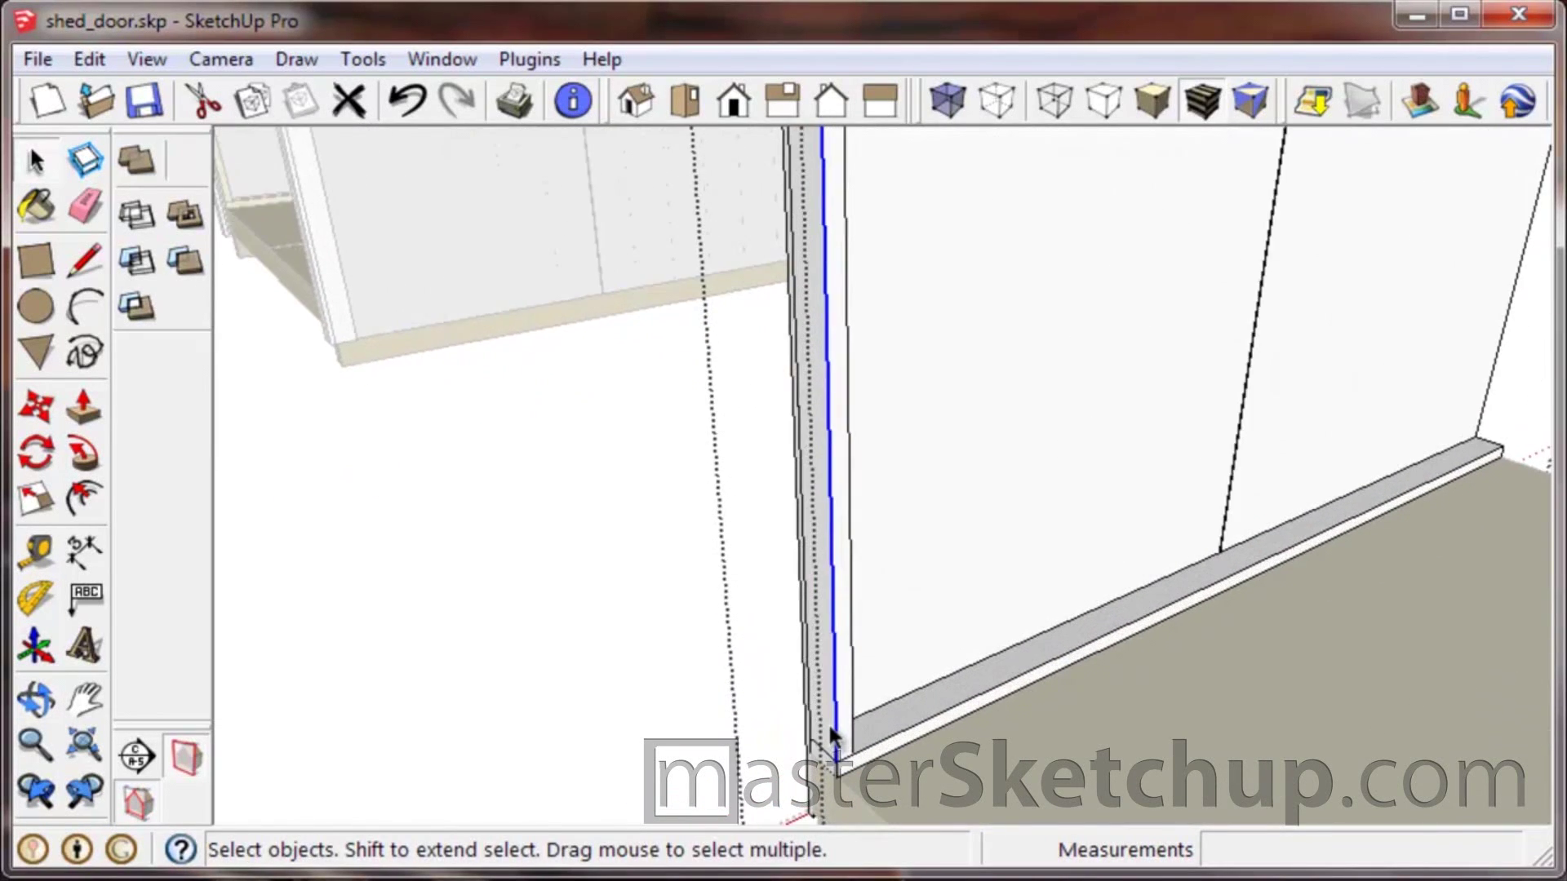
pyautogui.doubleClick(837, 665)
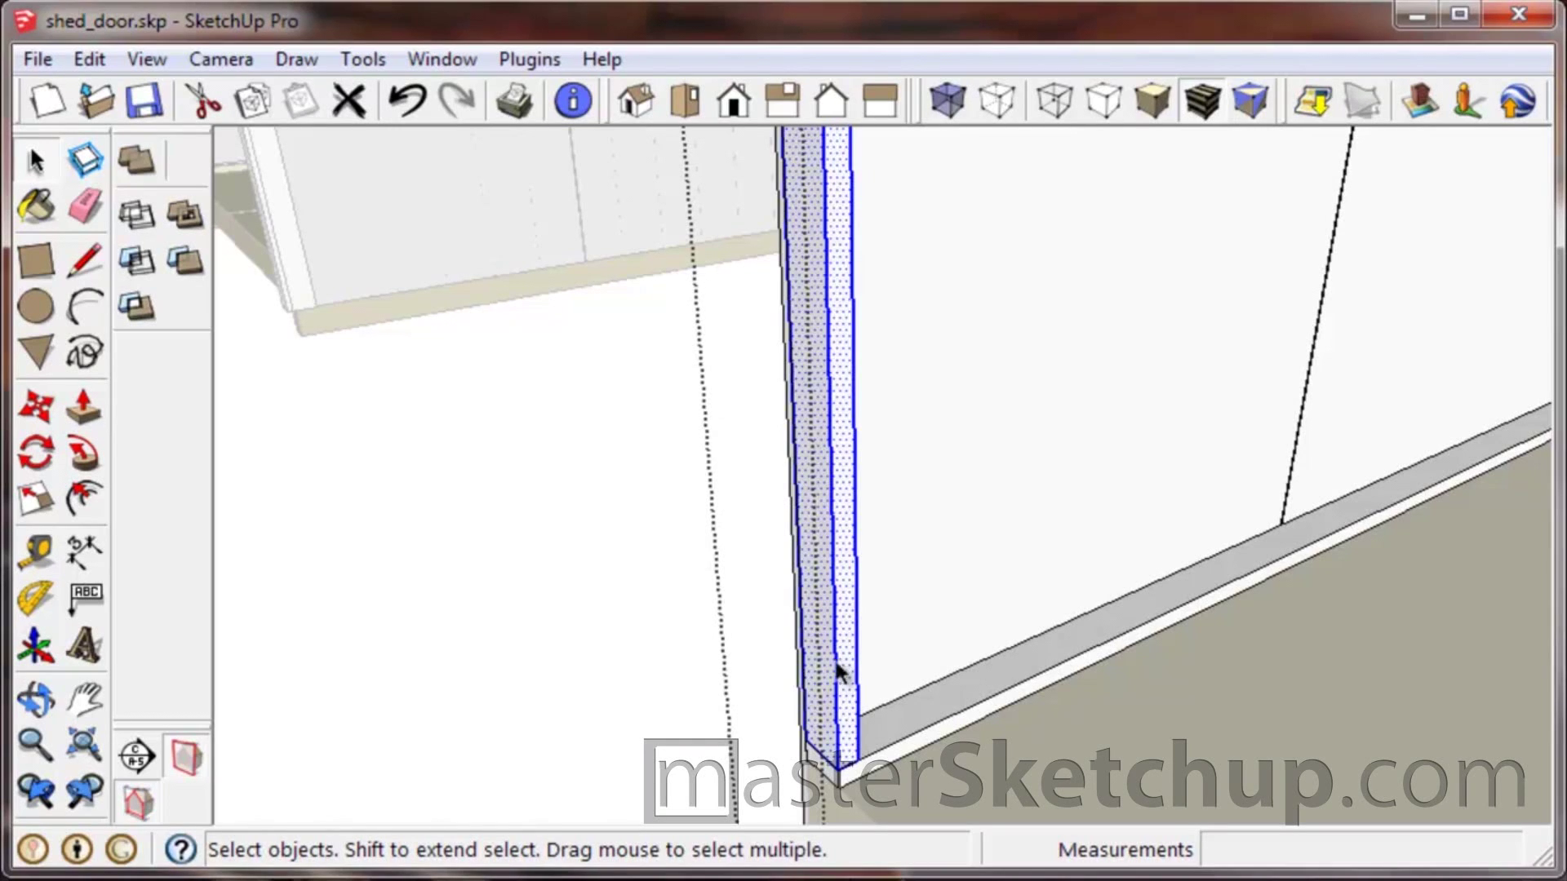
pyautogui.scroll(-1, 880, 750)
pyautogui.scroll(-5, 879, 743)
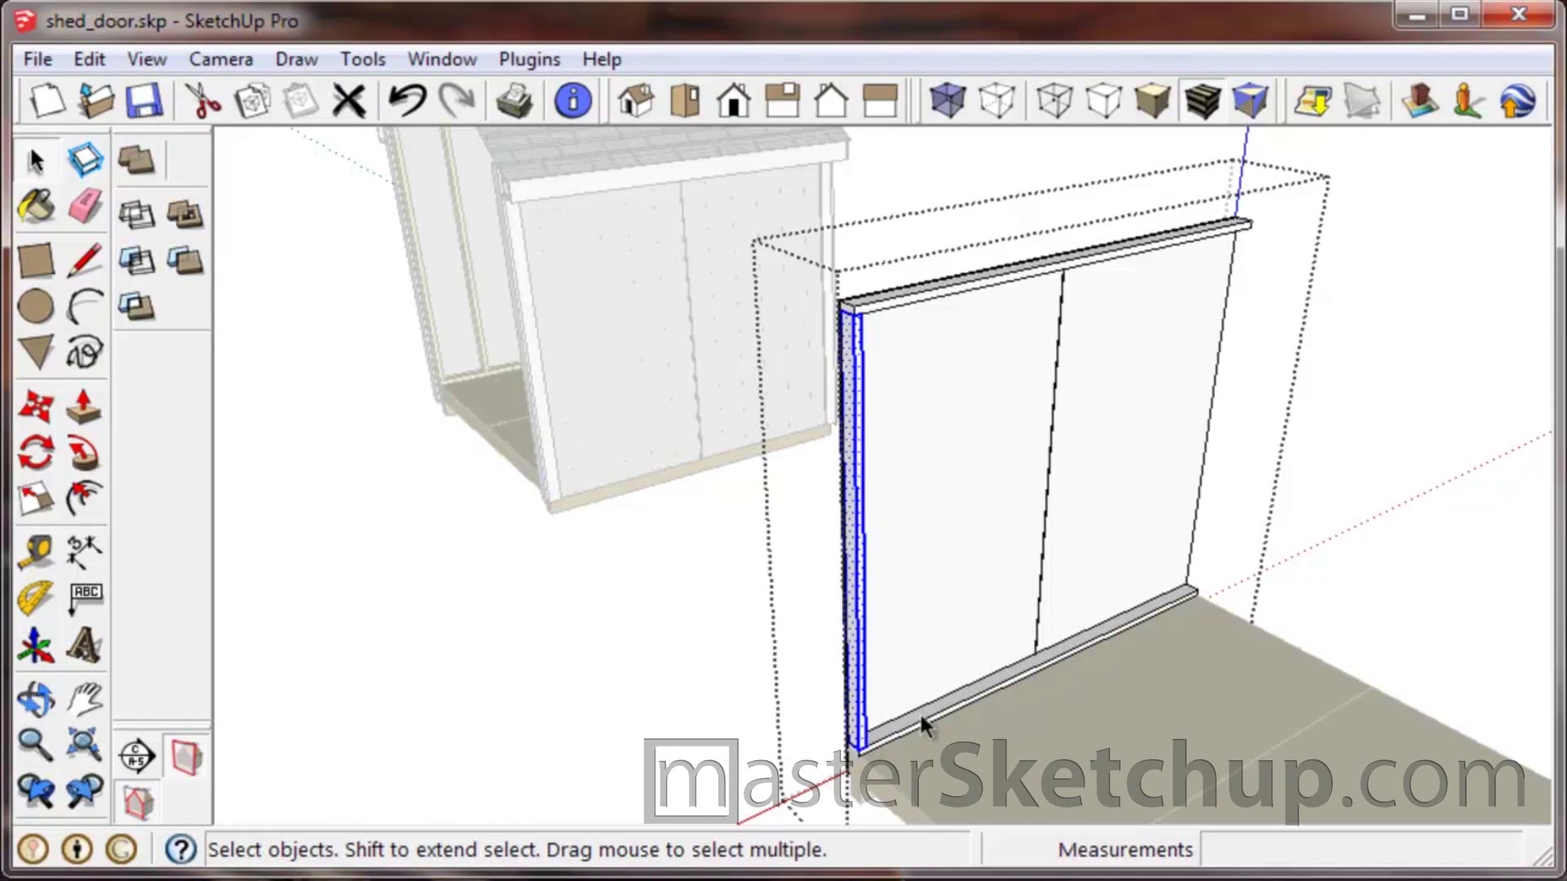
pyautogui.scroll(5, 853, 716)
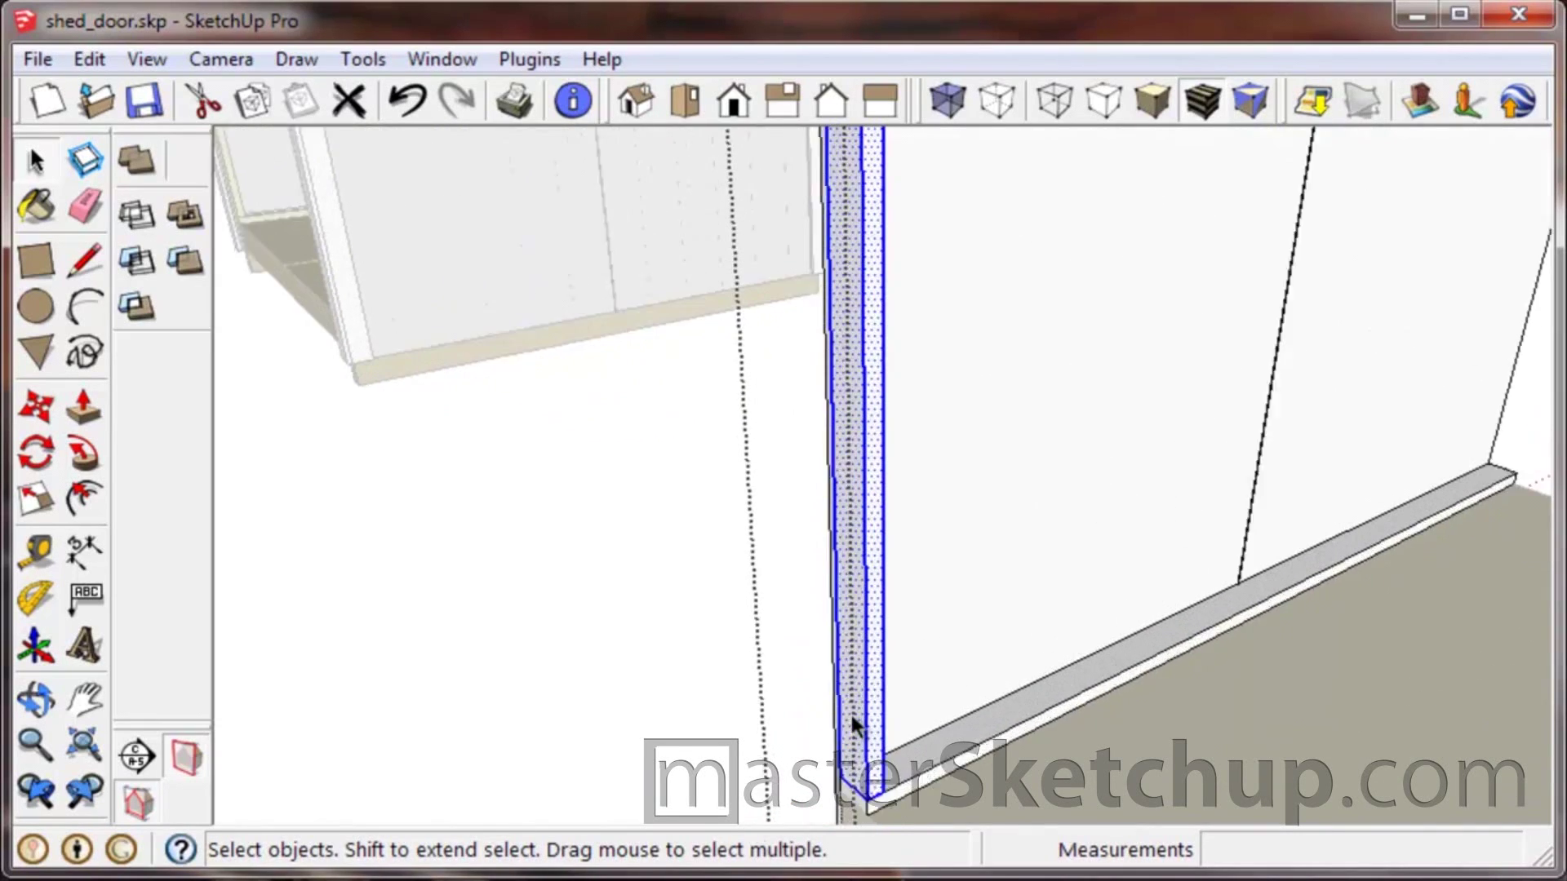
pyautogui.scroll(2, 851, 715)
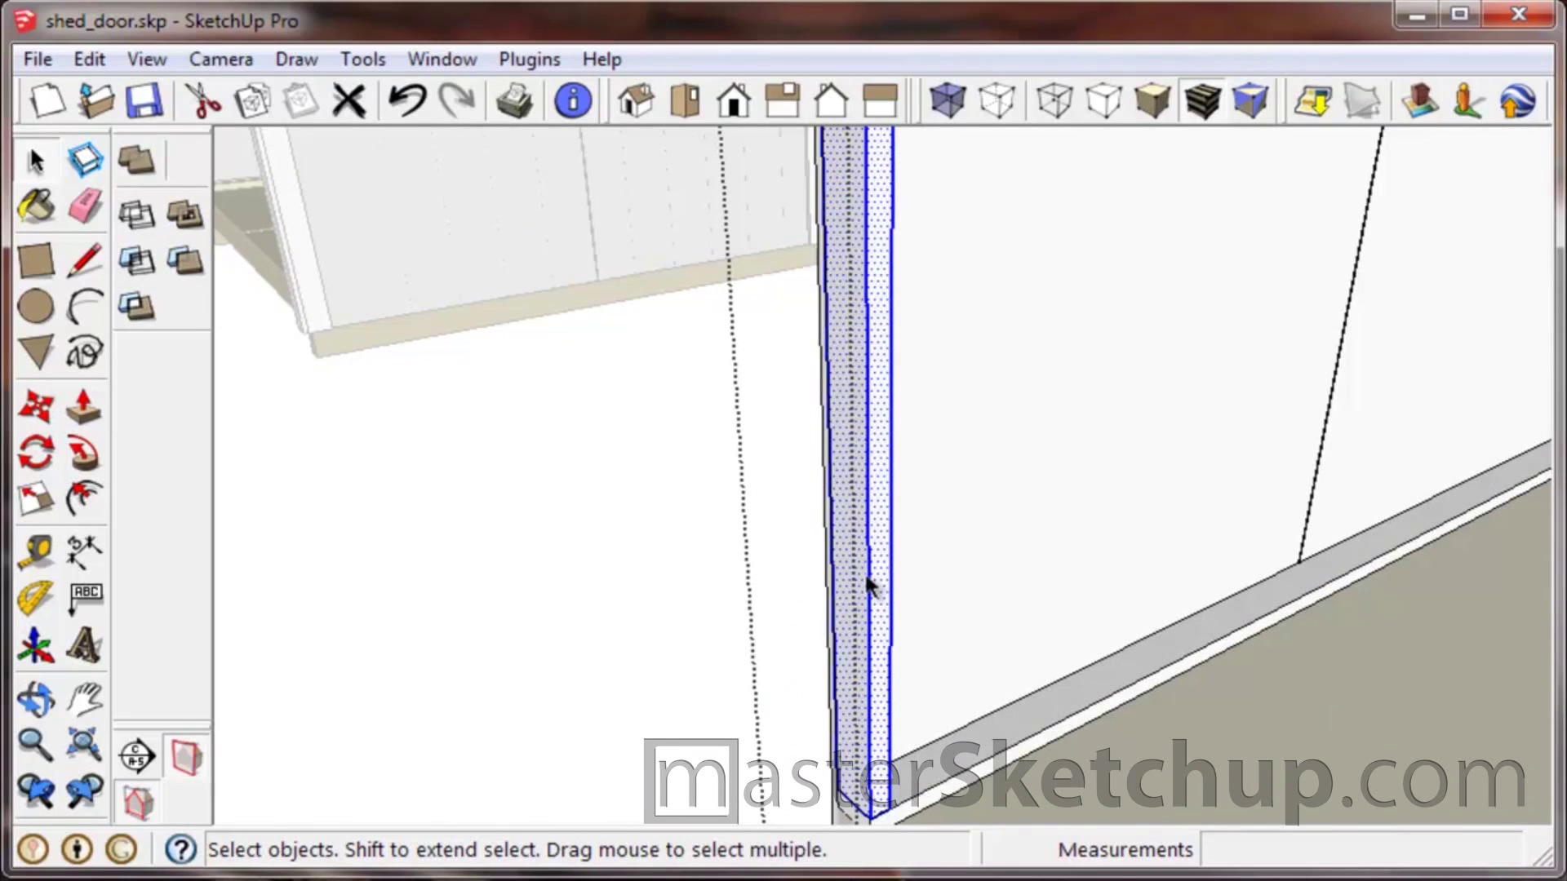
pyautogui.rightClick(852, 228)
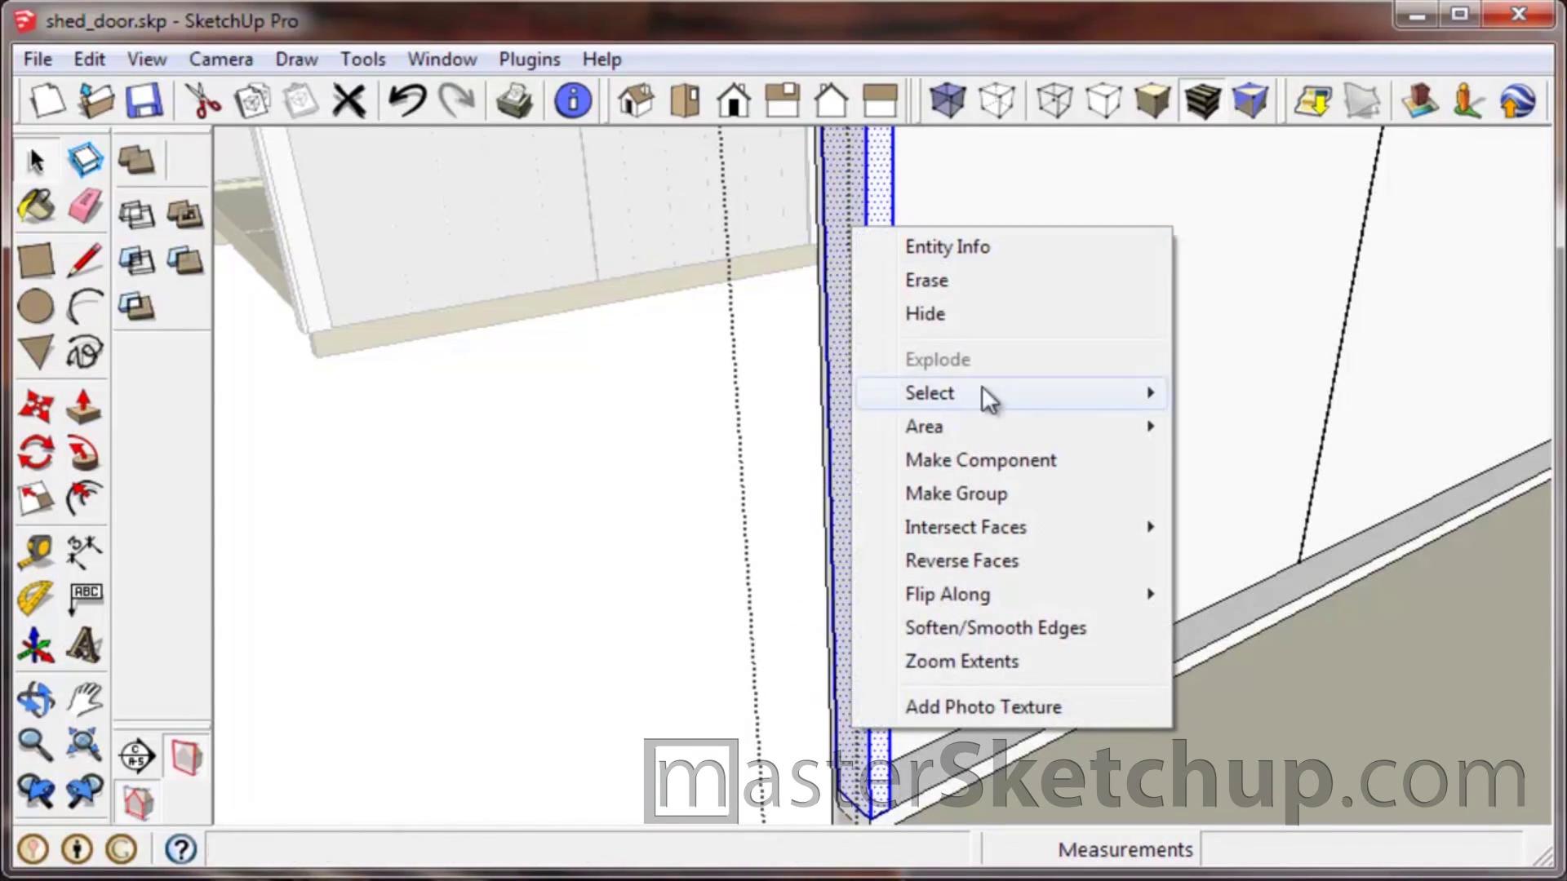
pyautogui.click(998, 459)
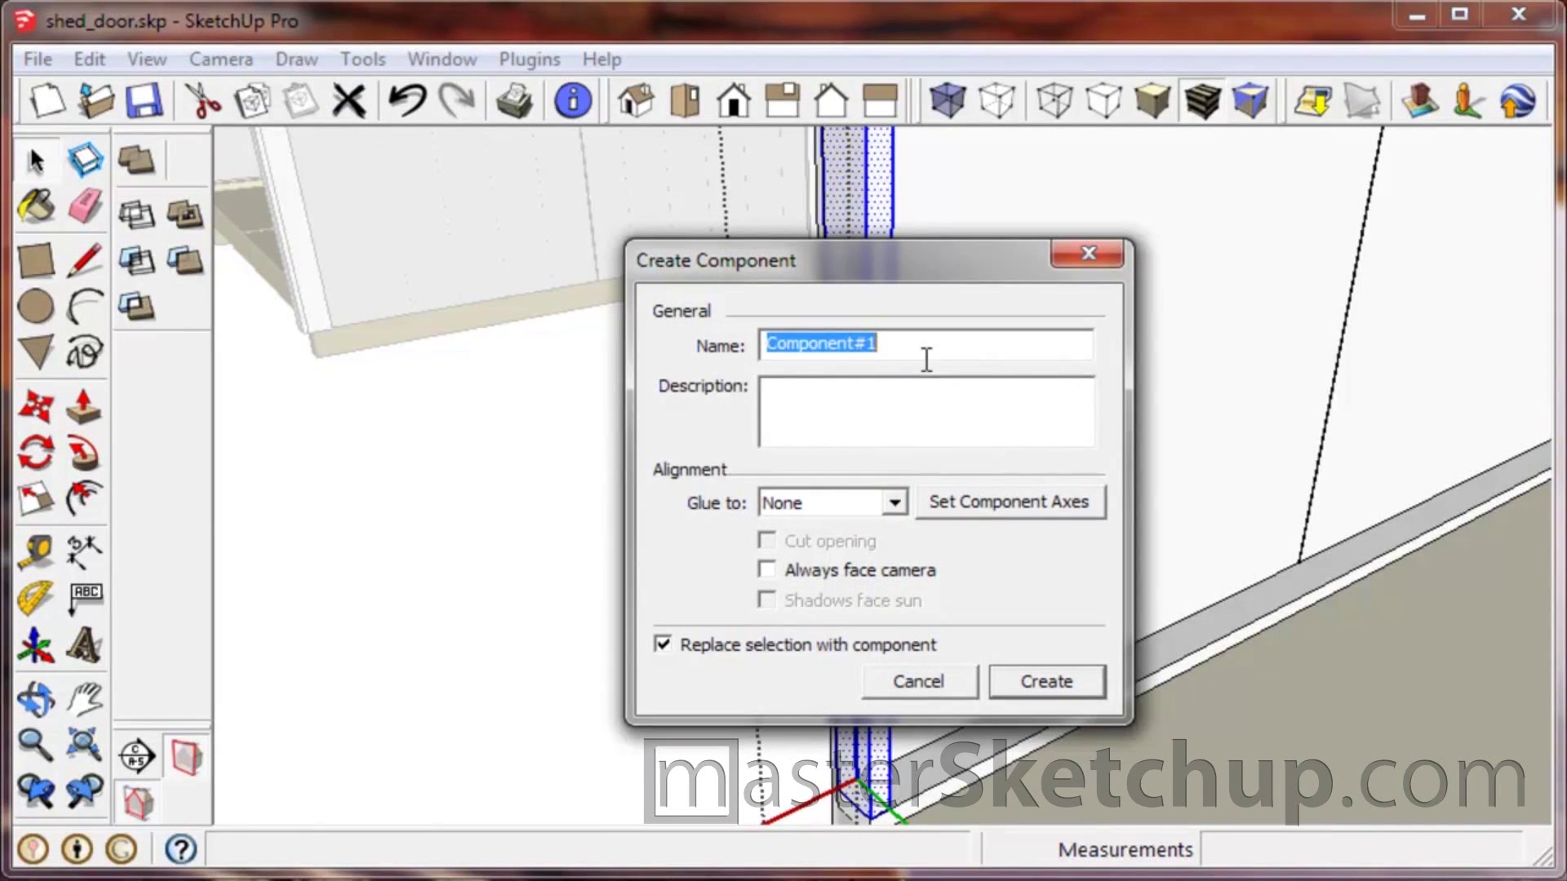
pyautogui.write('stud3')
pyautogui.press('Return')
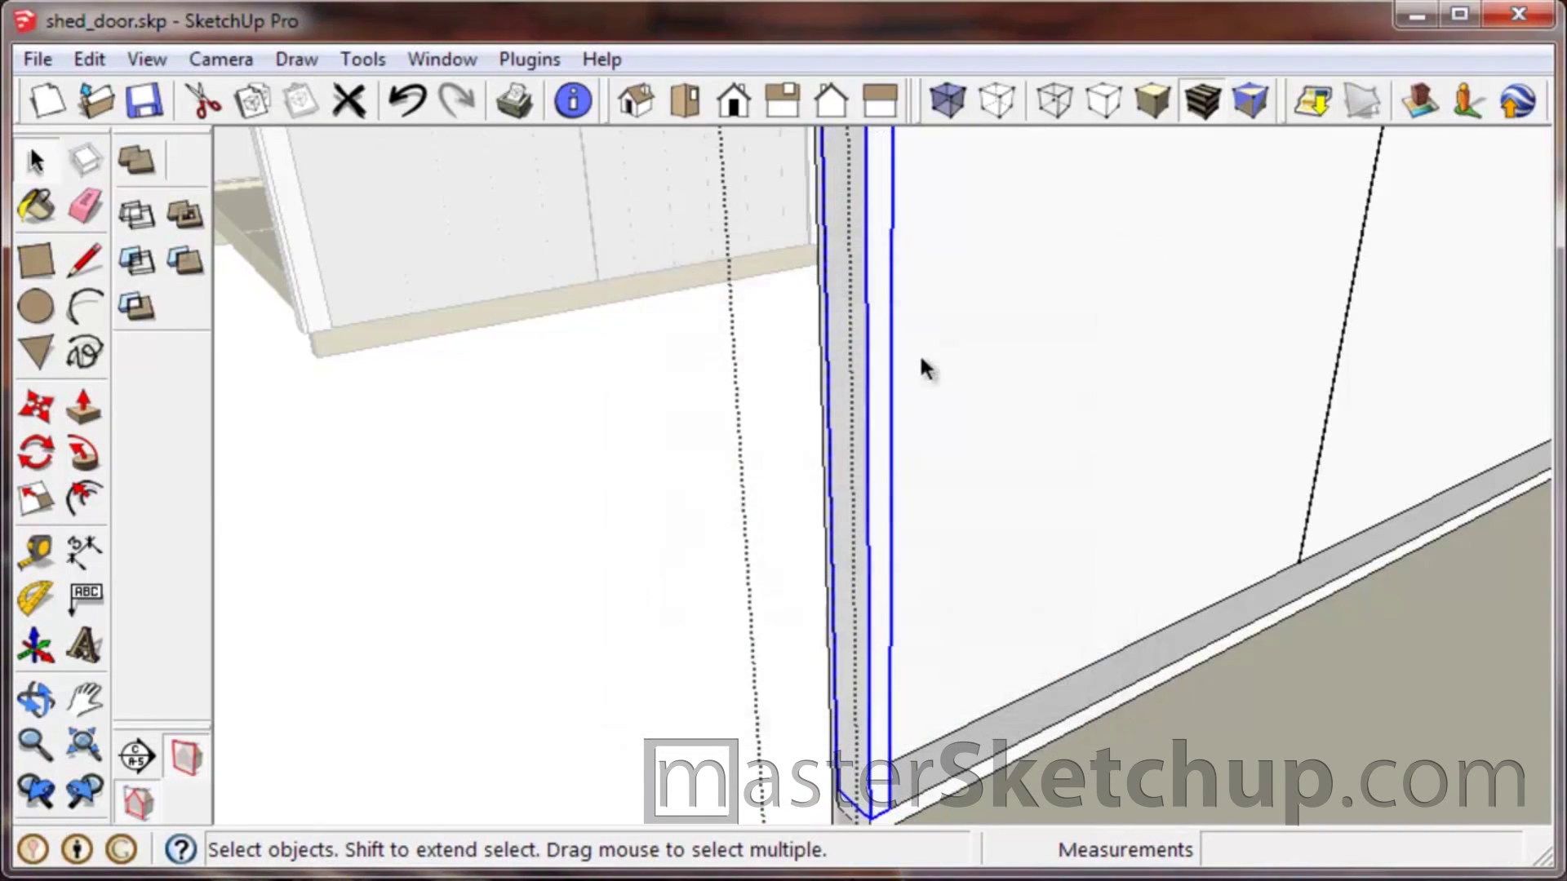
# Copy the end stud along the bottom plate at a distance of 15.25".
pyautogui.moveTo(941, 358); pyautogui.dragTo(928, 620, button='middle')
pyautogui.scroll(-5, 929, 620)
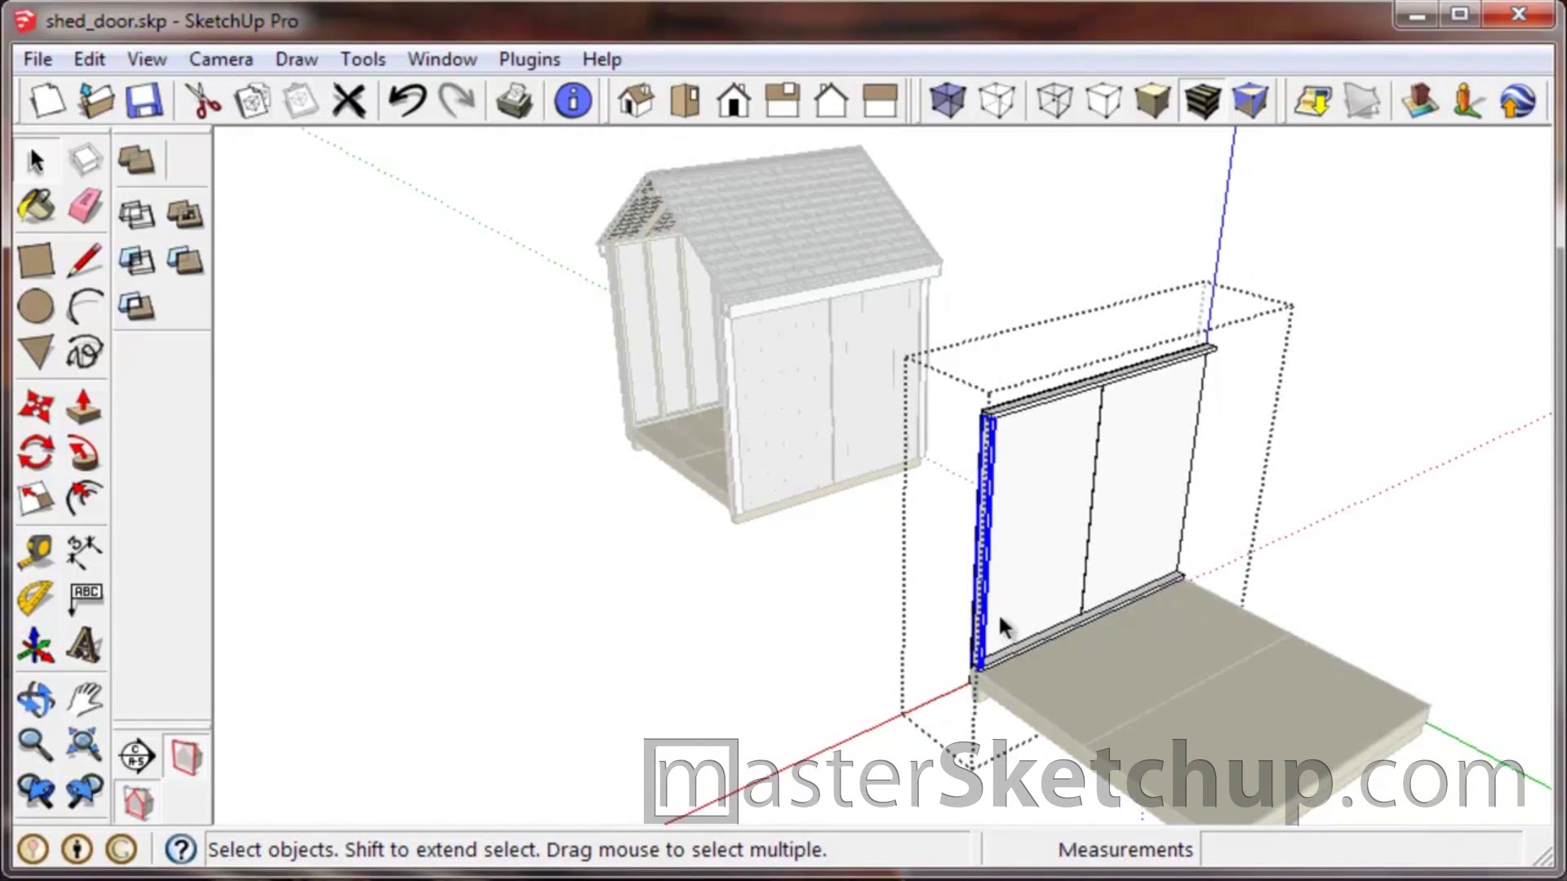
pyautogui.scroll(5, 992, 665)
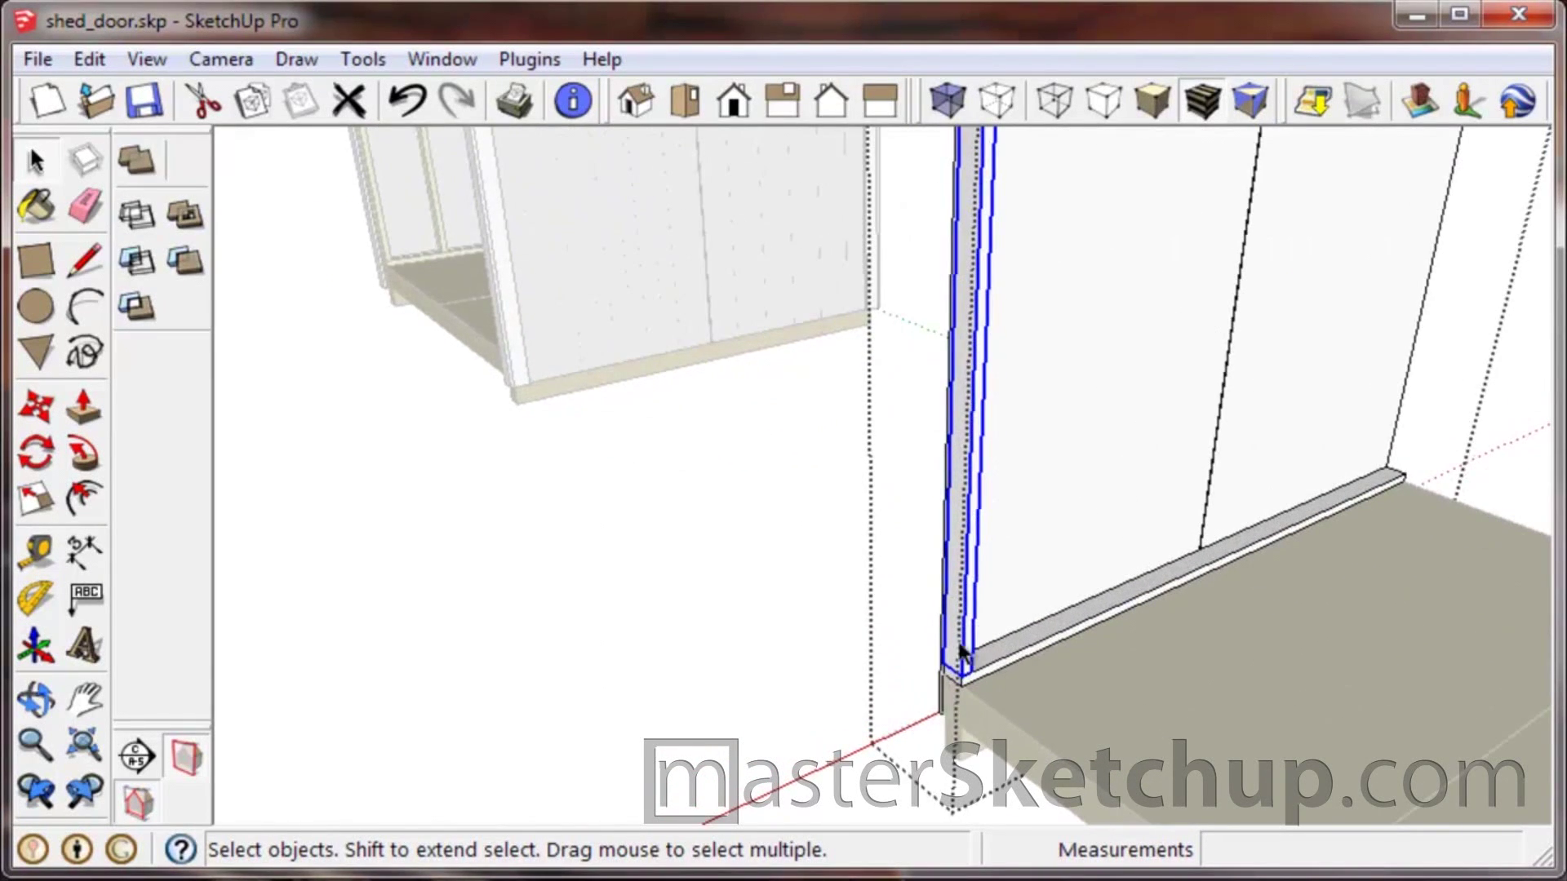
pyautogui.scroll(2, 990, 685)
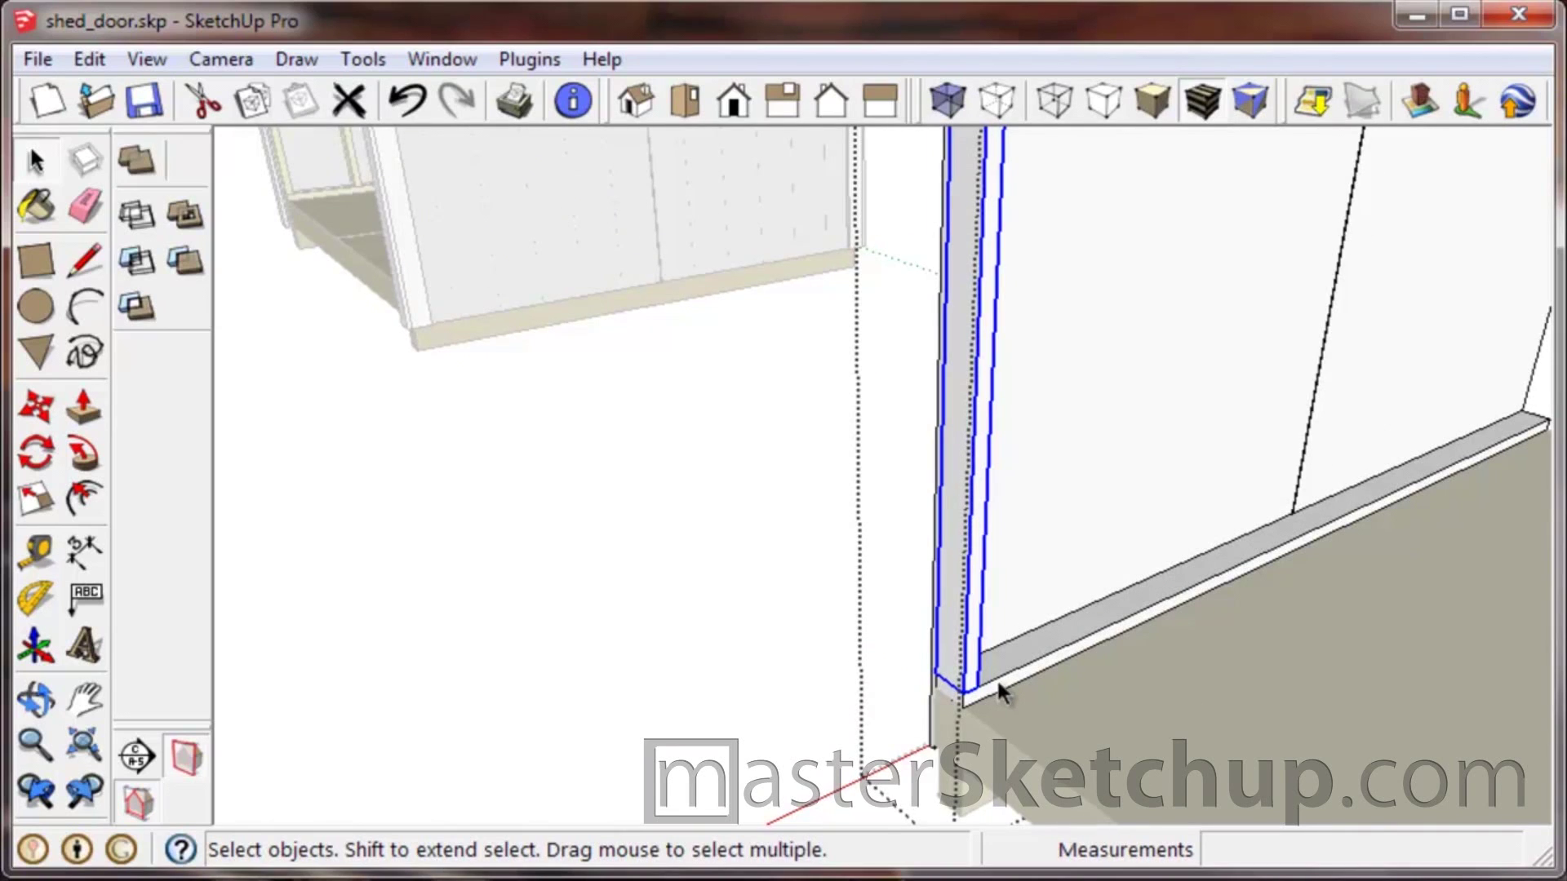
pyautogui.scroll(2, 996, 696)
pyautogui.scroll(-5, 951, 695)
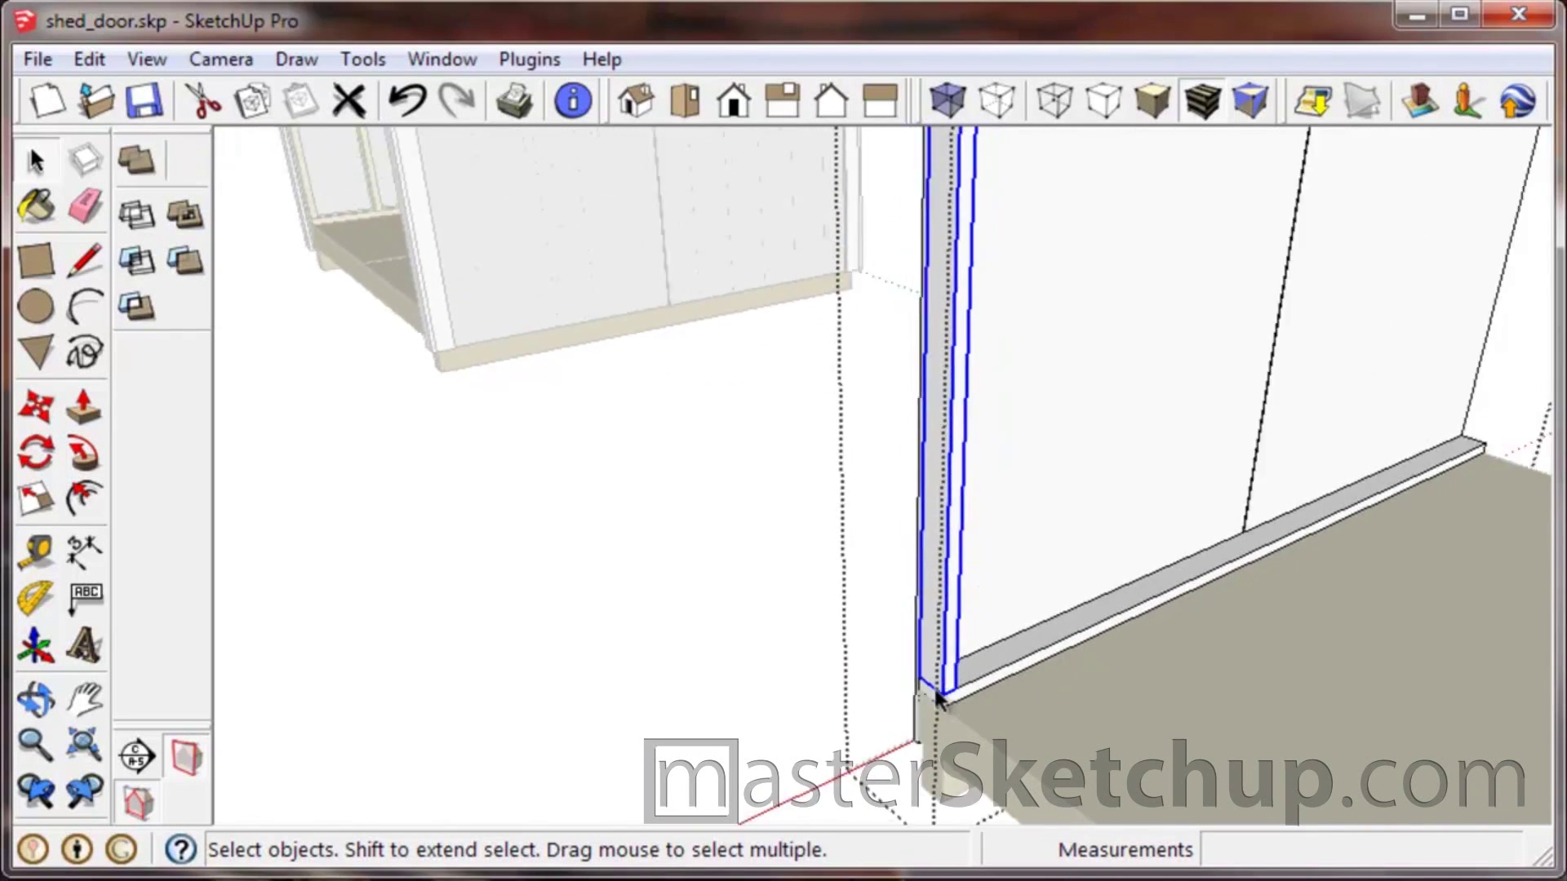
pyautogui.scroll(3, 939, 697)
pyautogui.press('m')
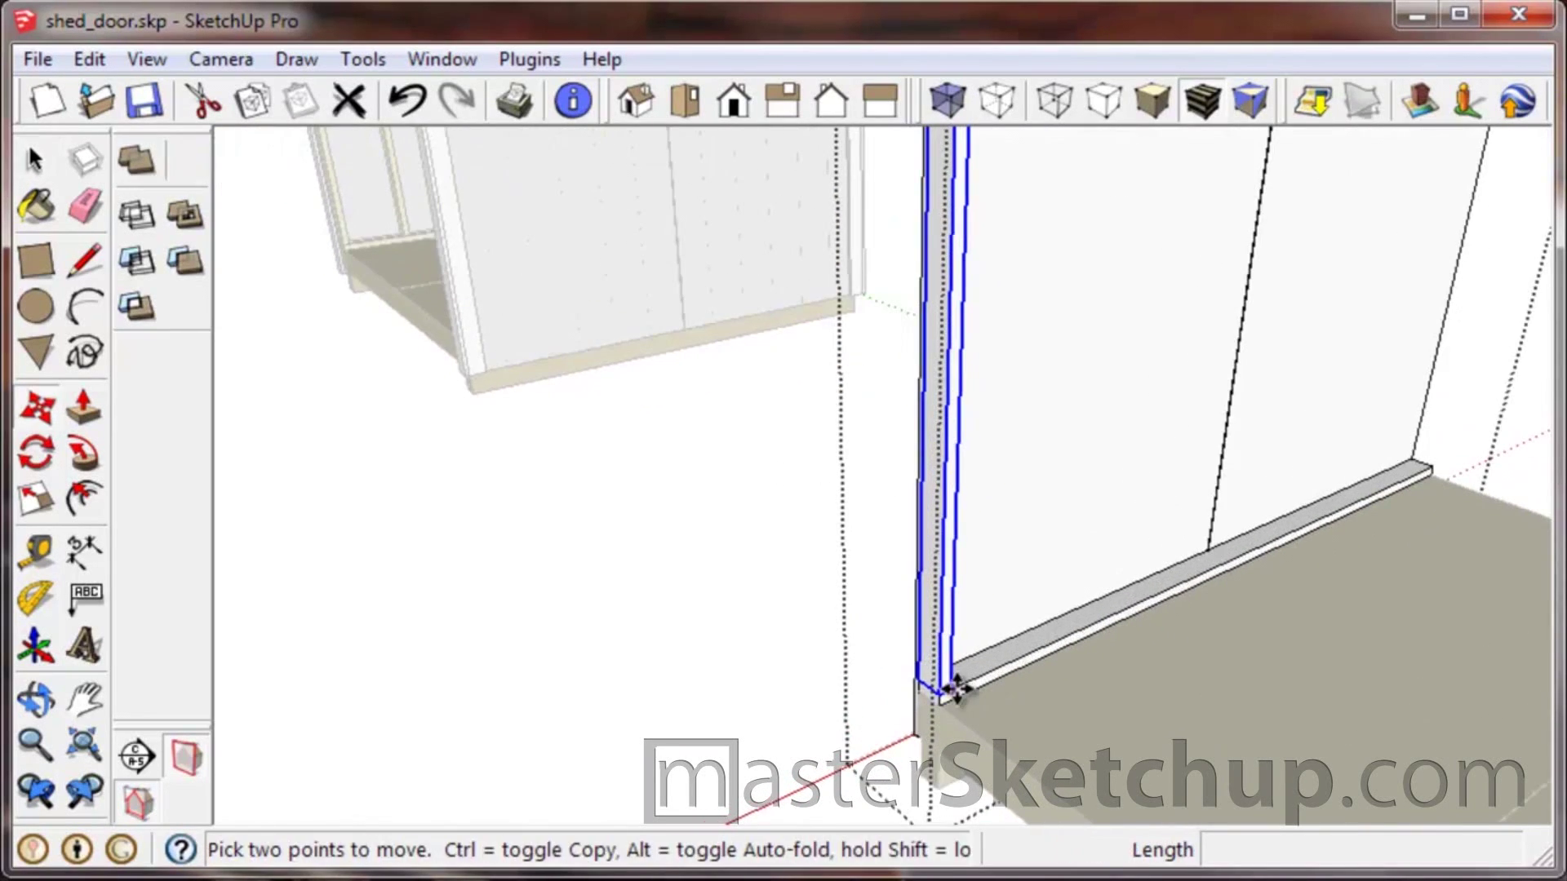
pyautogui.click(941, 693)
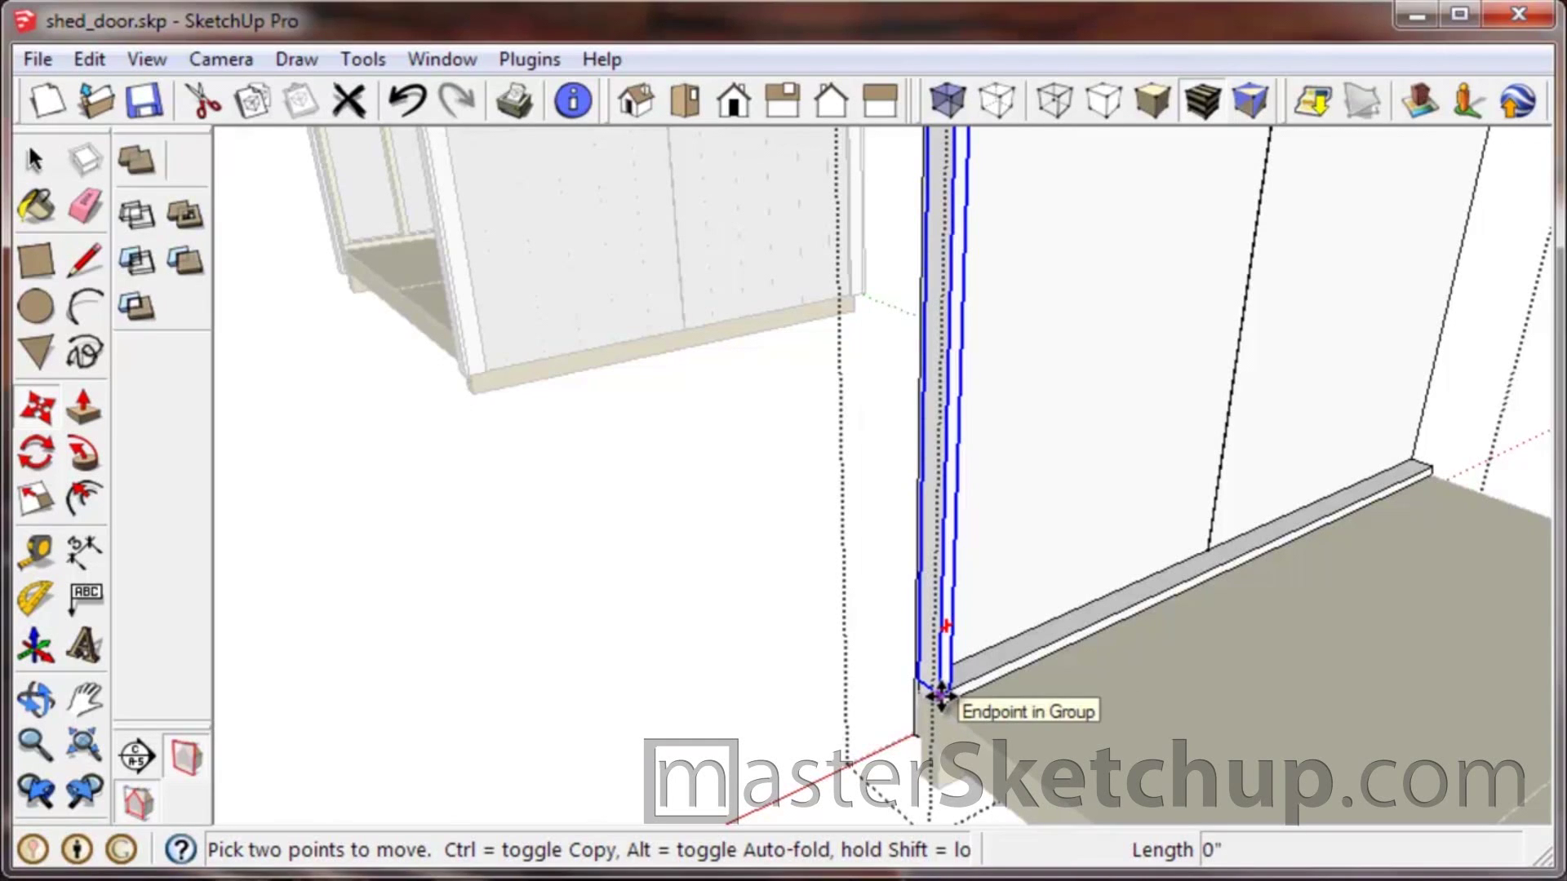
pyautogui.press('ctrl')
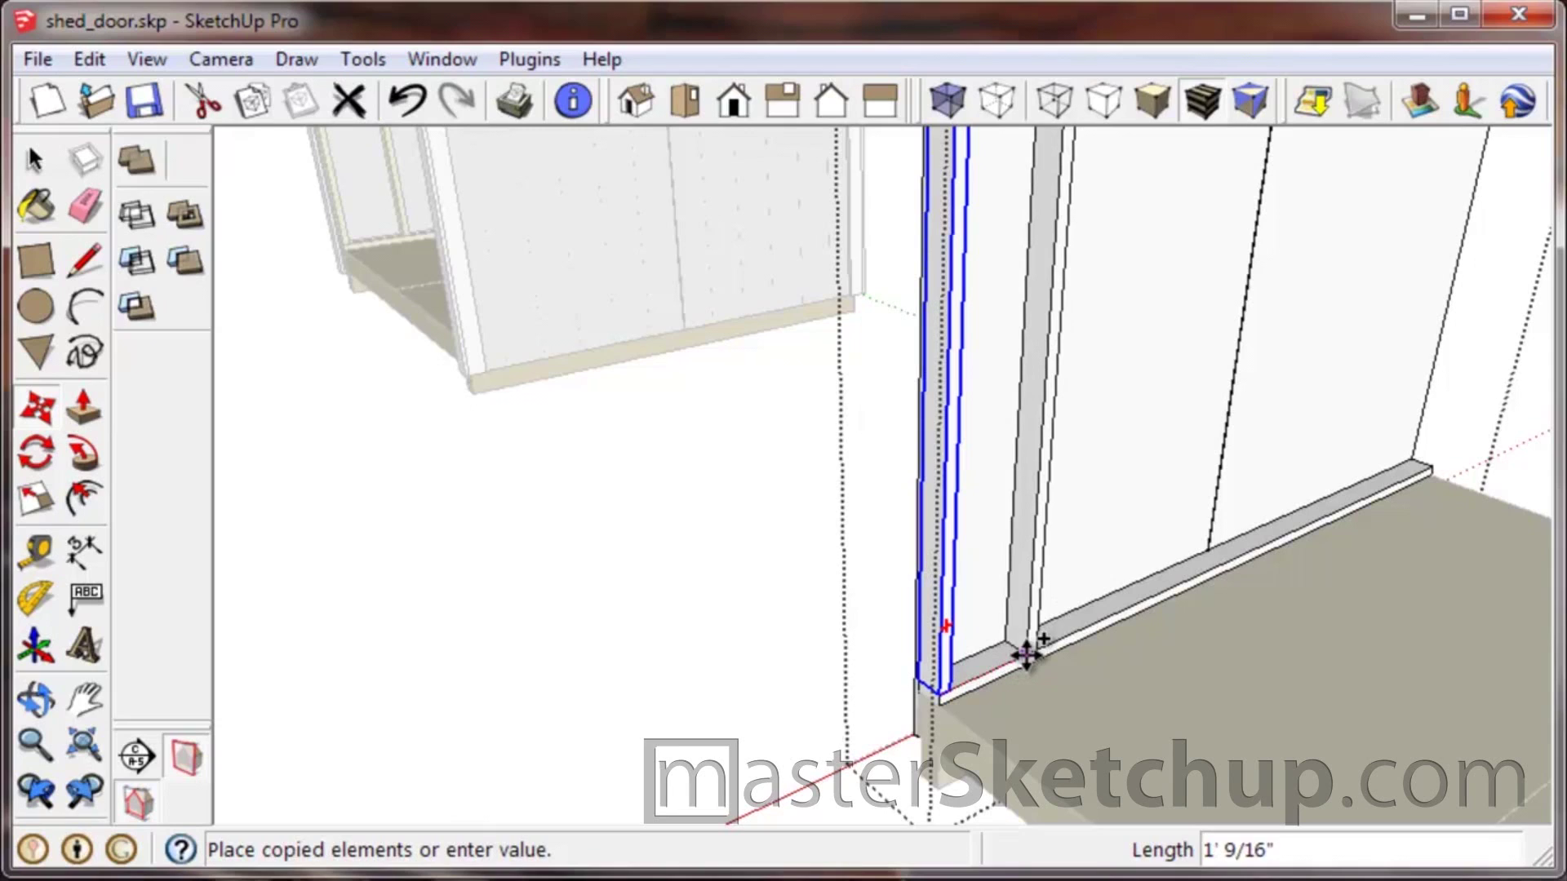
pyautogui.click(1035, 646)
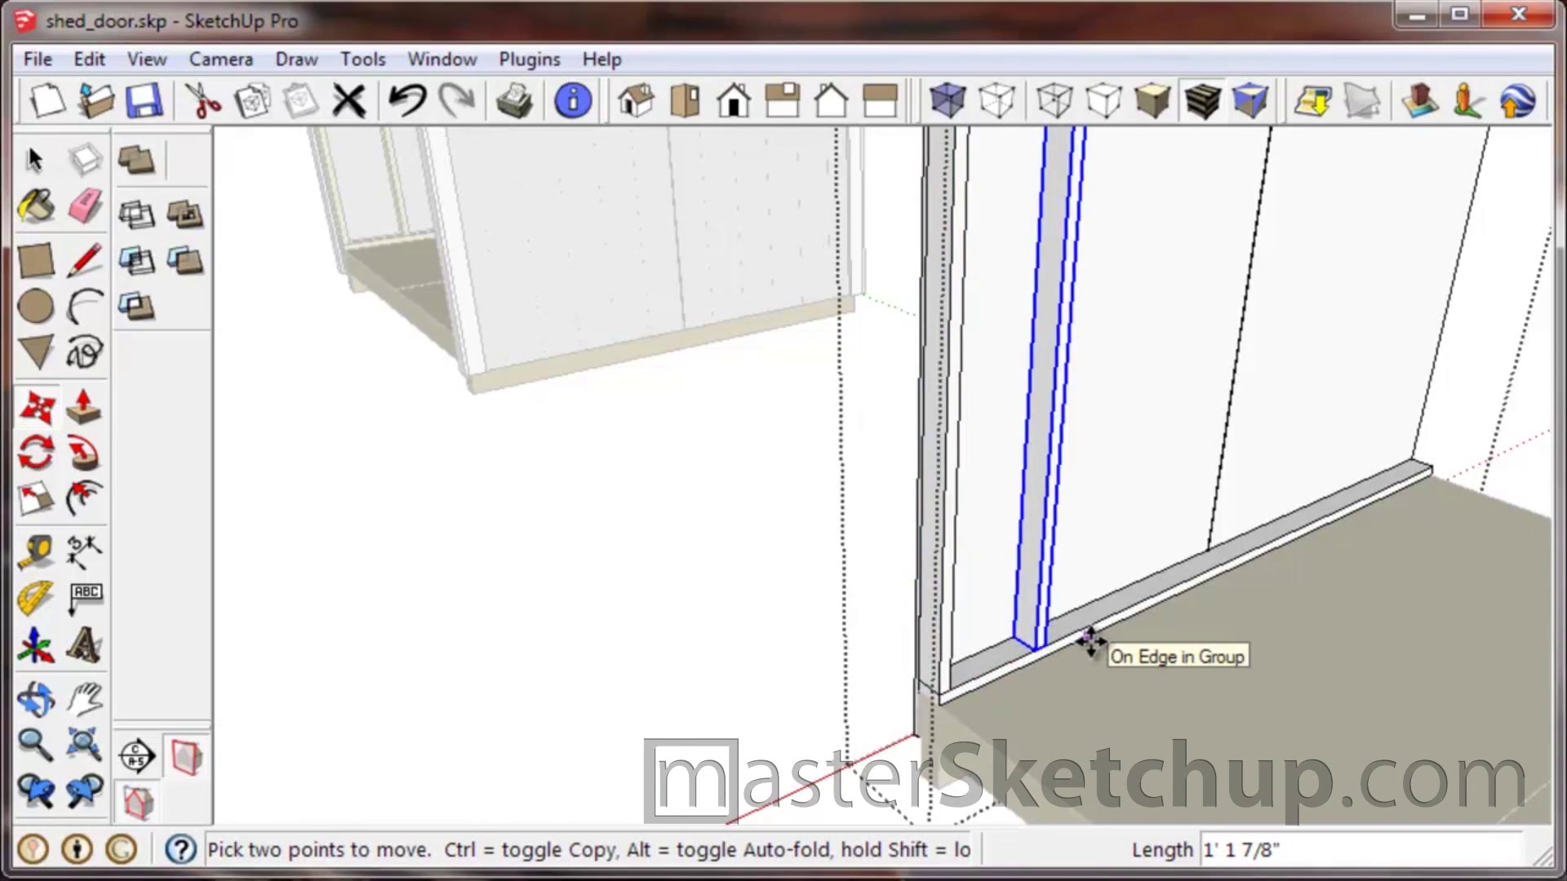
pyautogui.write('15.25')
pyautogui.press('Return')
# Copy the second stud along the bottom plate at 16" spacing, making five copies toward the far end.
pyautogui.scroll(5, 1077, 633)
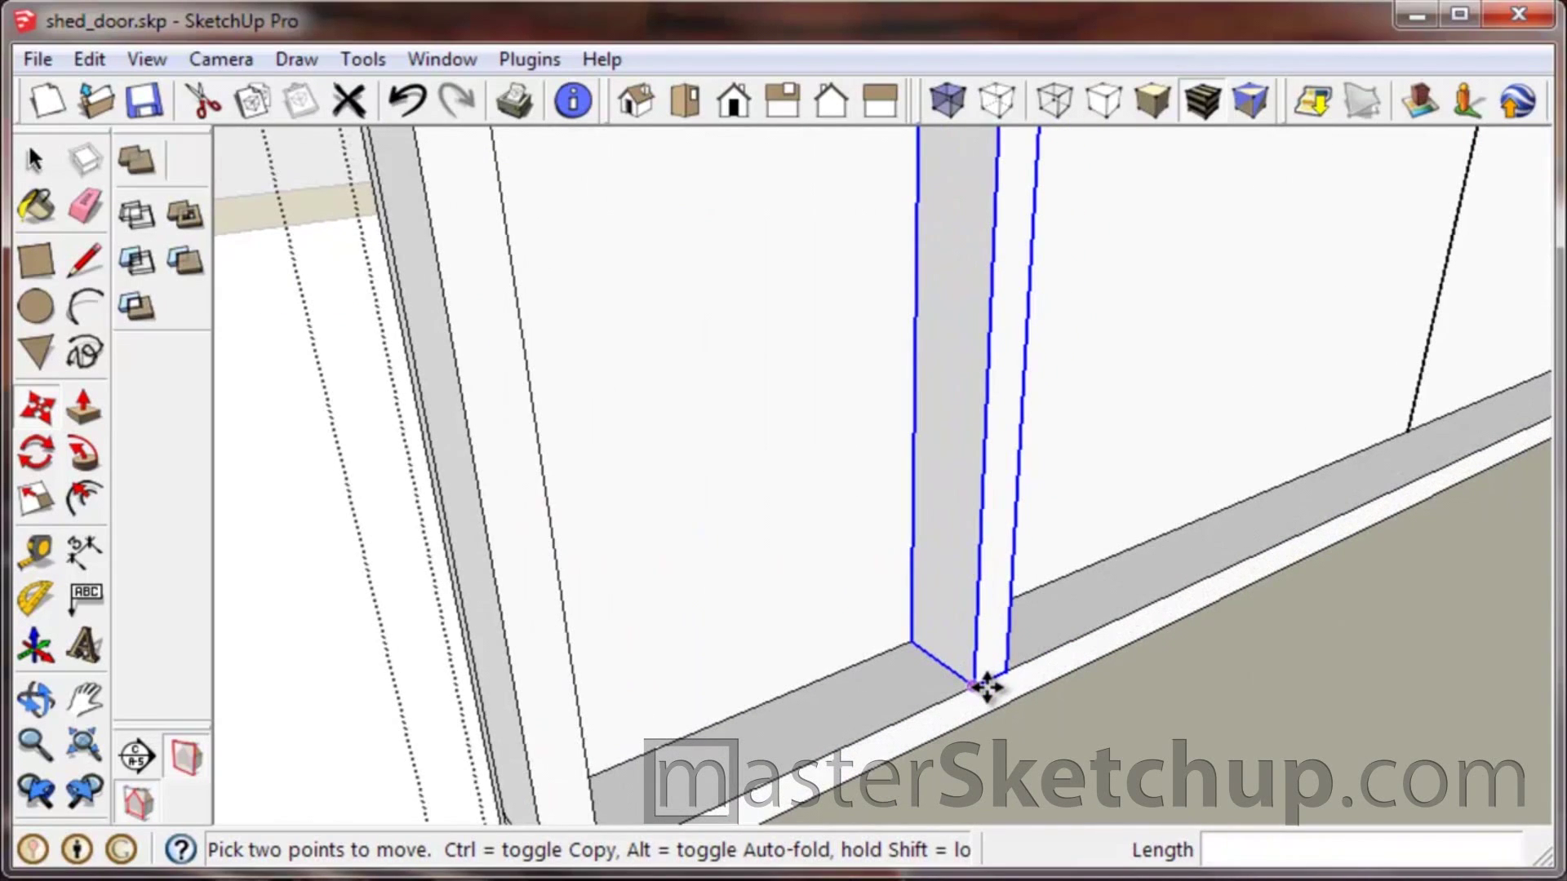
pyautogui.press('ctrl')
pyautogui.click(983, 687)
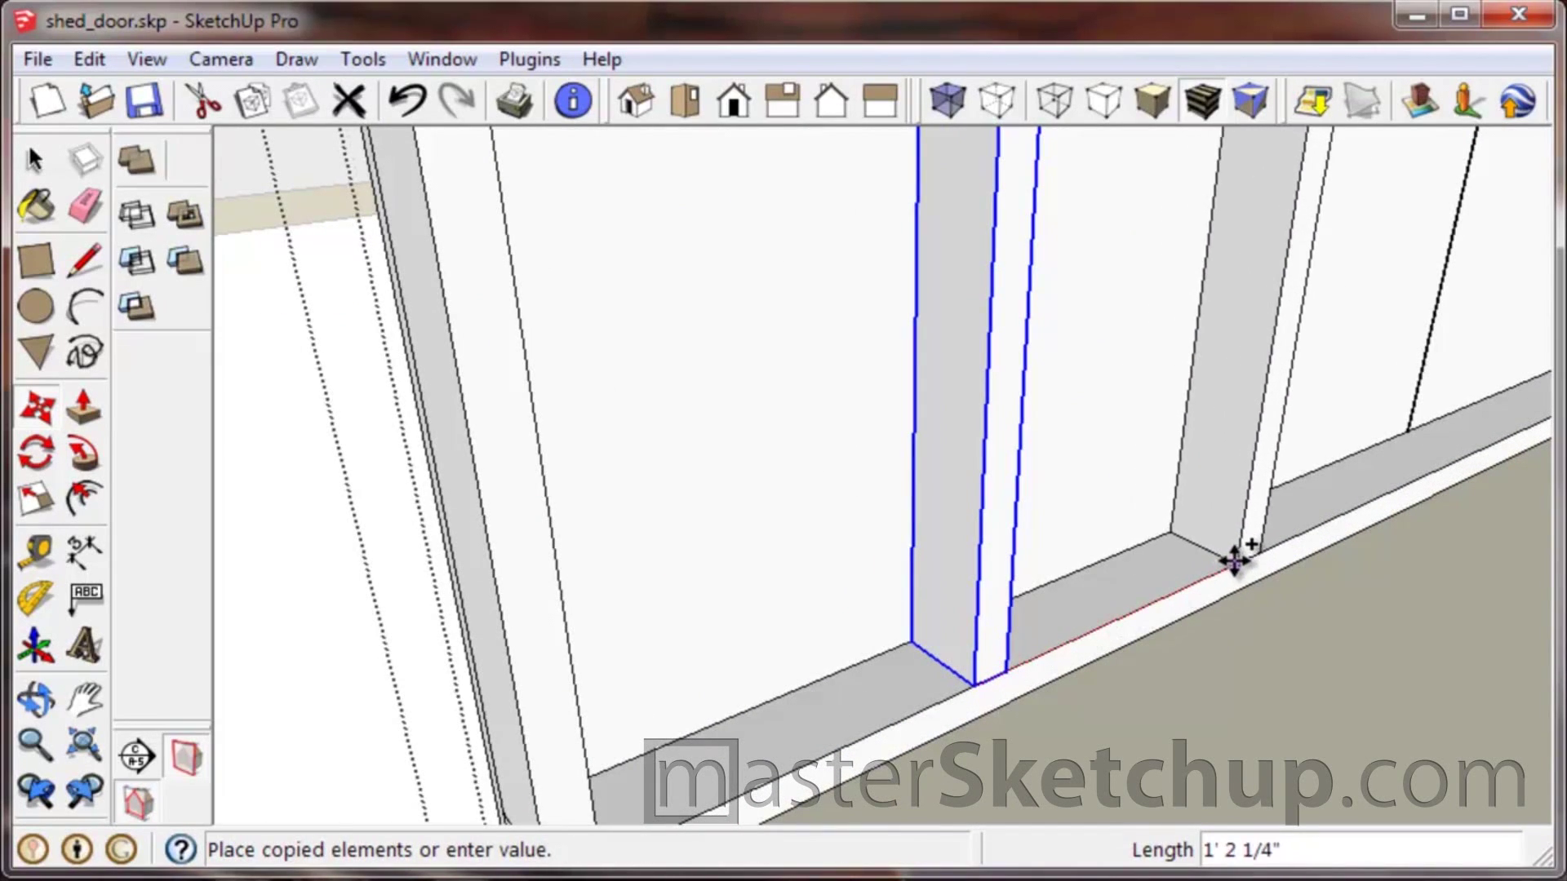
pyautogui.click(1234, 561)
pyautogui.scroll(-5, 882, 717)
pyautogui.write('16')
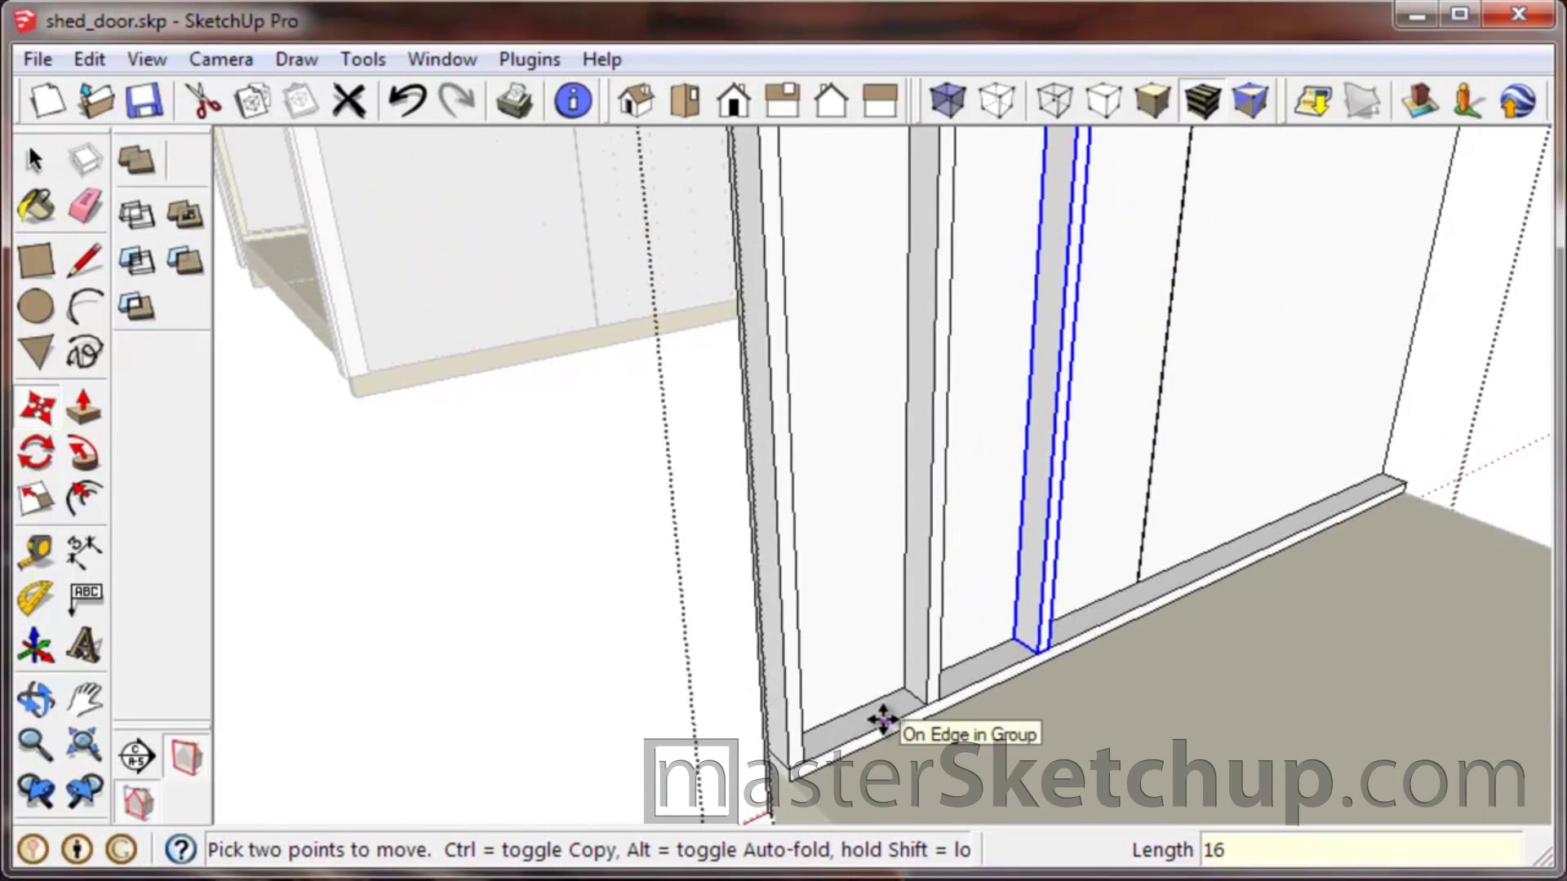
pyautogui.press('Return')
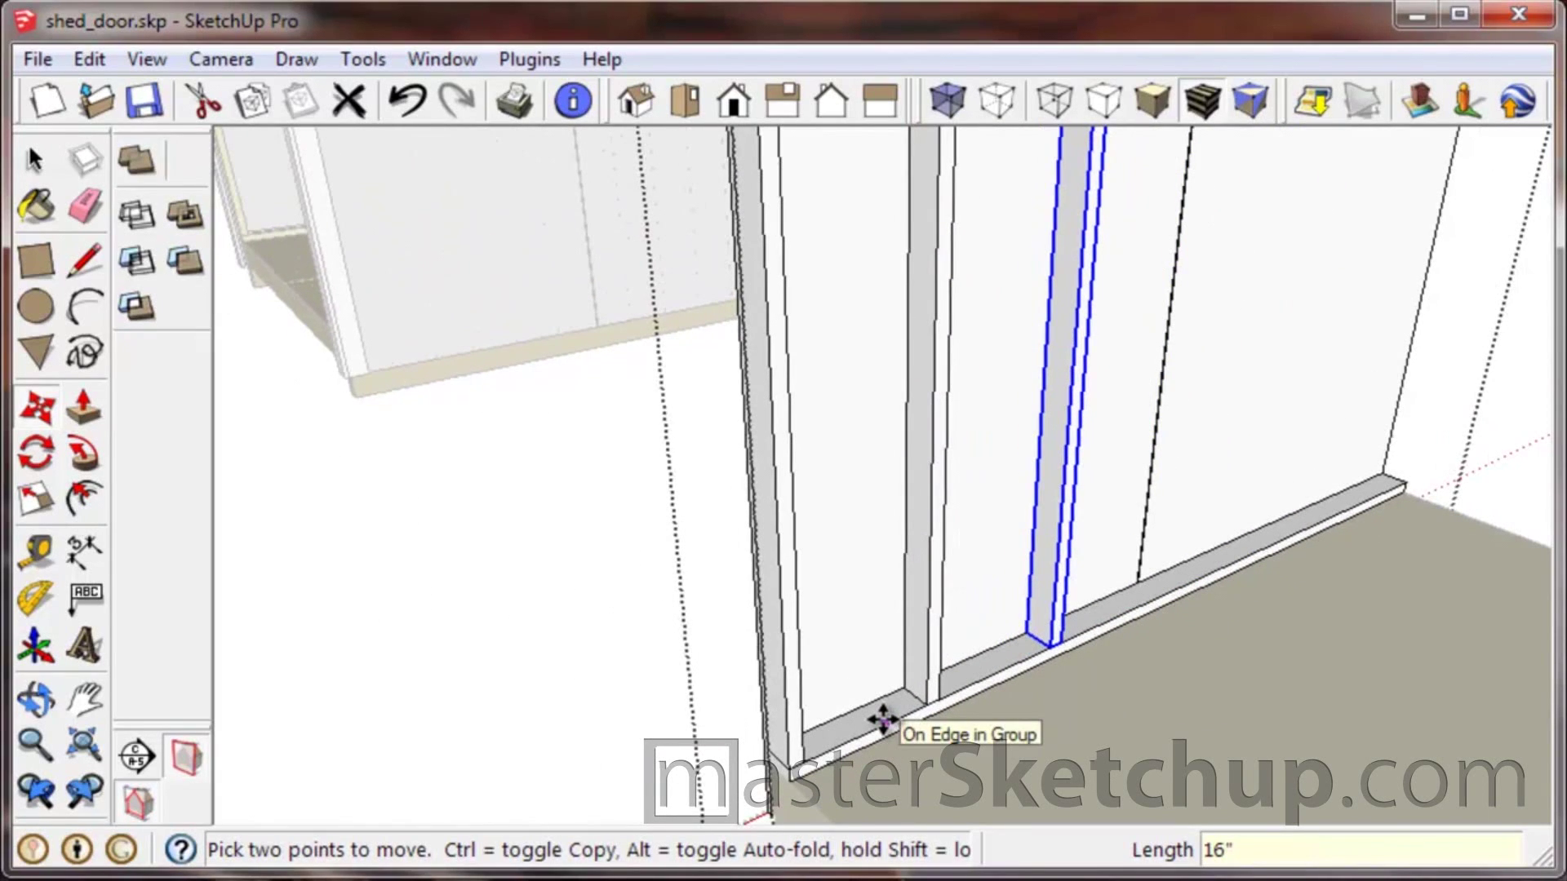
pyautogui.write('5*')
pyautogui.press('Return')
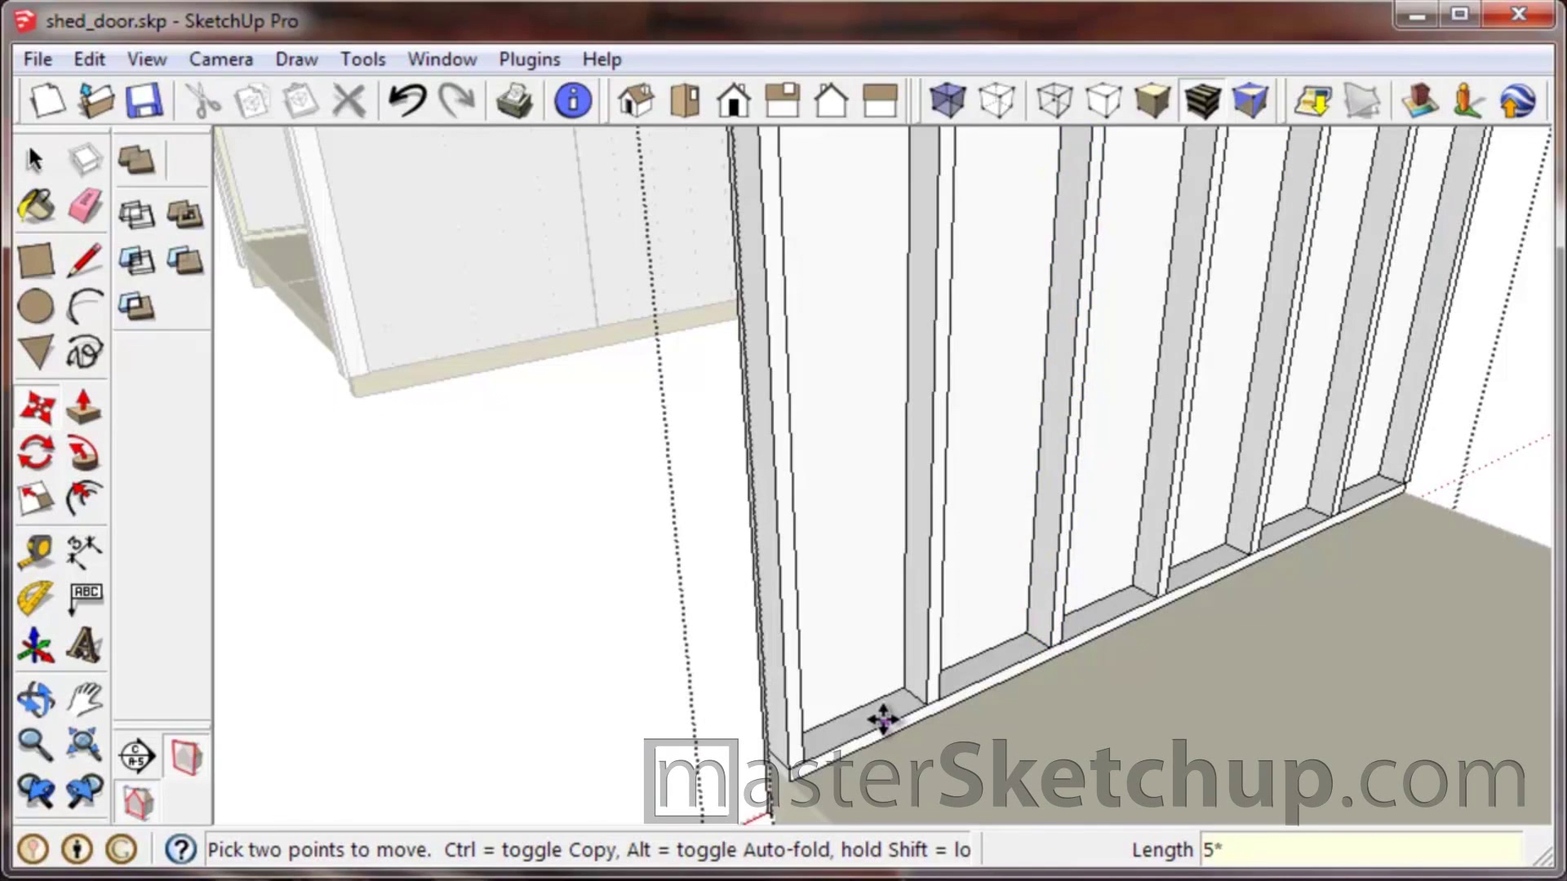
# Move the last stud back 3/4" so its outer face is flush with the far end of the bottom plate.
pyautogui.scroll(-5, 883, 720)
pyautogui.scroll(5, 1231, 609)
pyautogui.scroll(2, 1105, 584)
pyautogui.scroll(2, 1261, 535)
pyautogui.press('space')
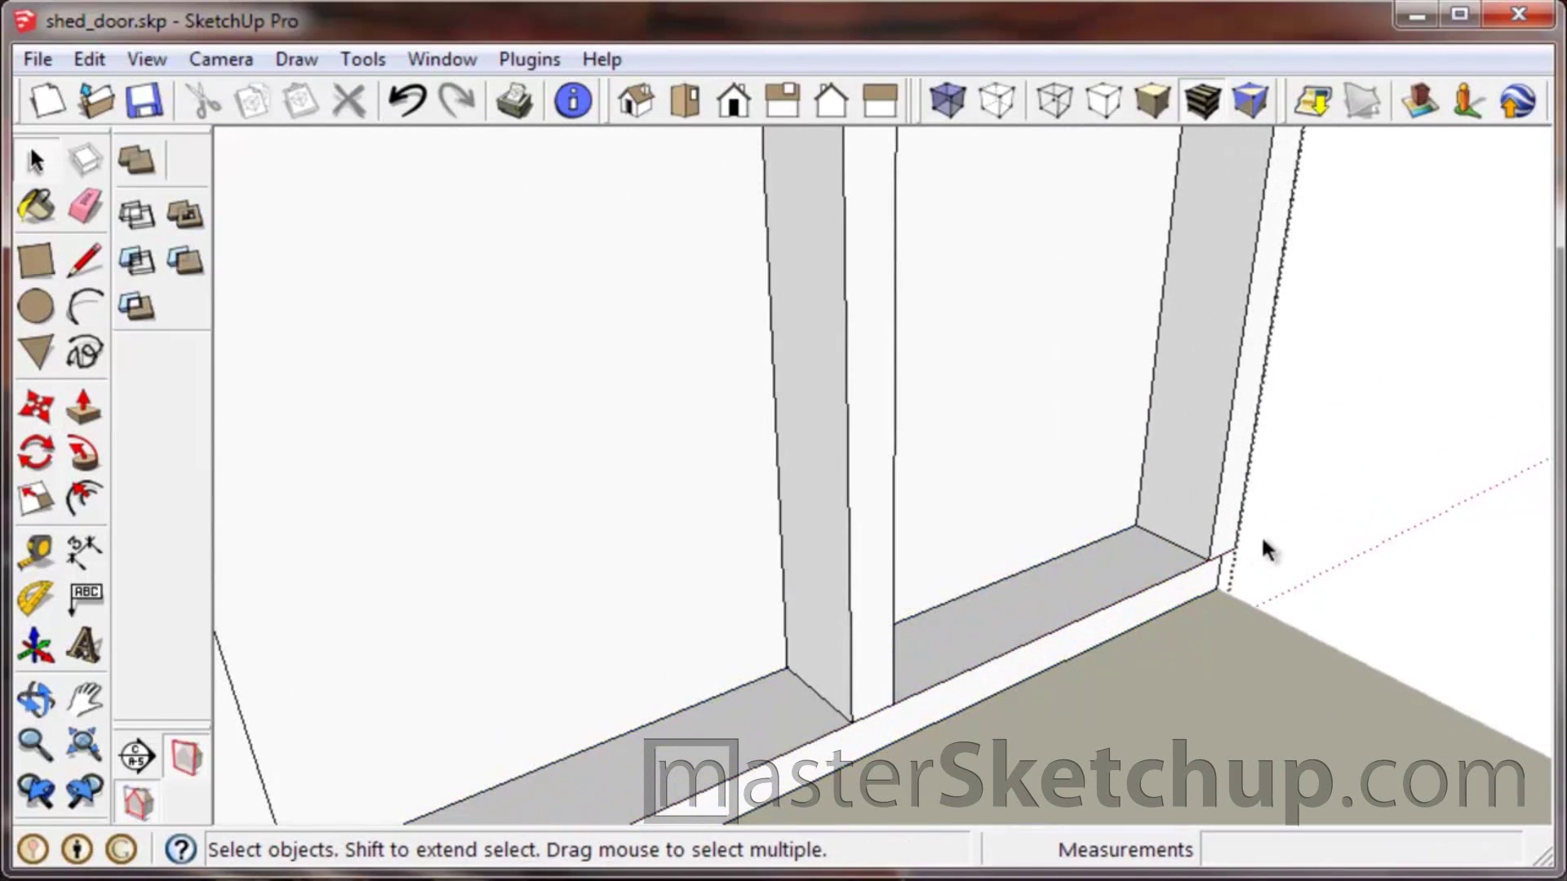
pyautogui.click(1218, 529)
pyautogui.scroll(2, 1217, 529)
pyautogui.moveTo(1218, 529); pyautogui.dragTo(687, 507, button='middle')
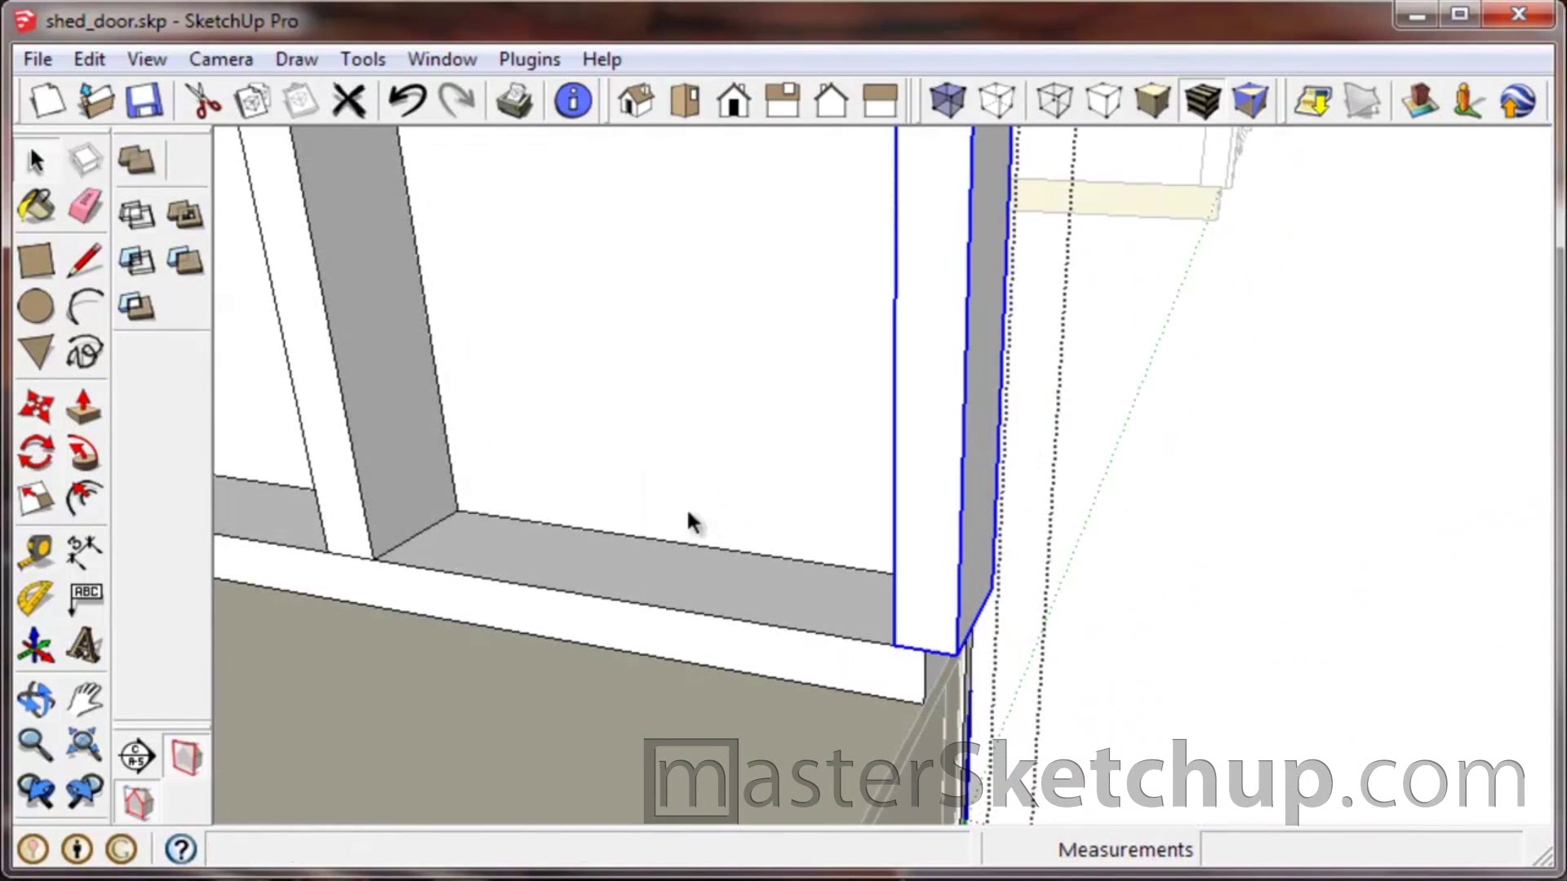
pyautogui.press('m')
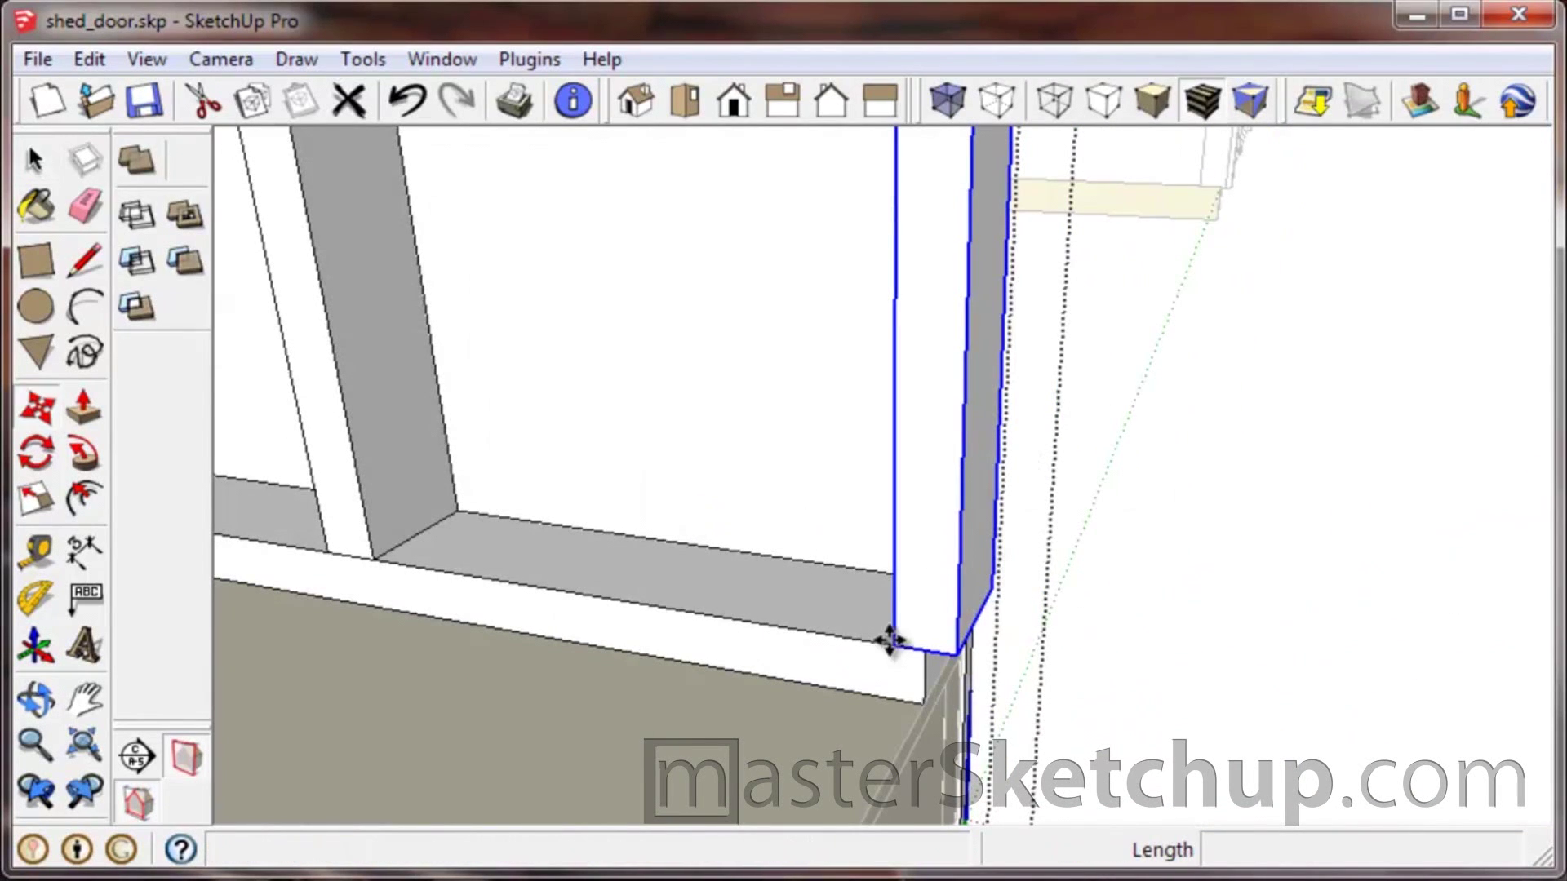
pyautogui.click(951, 653)
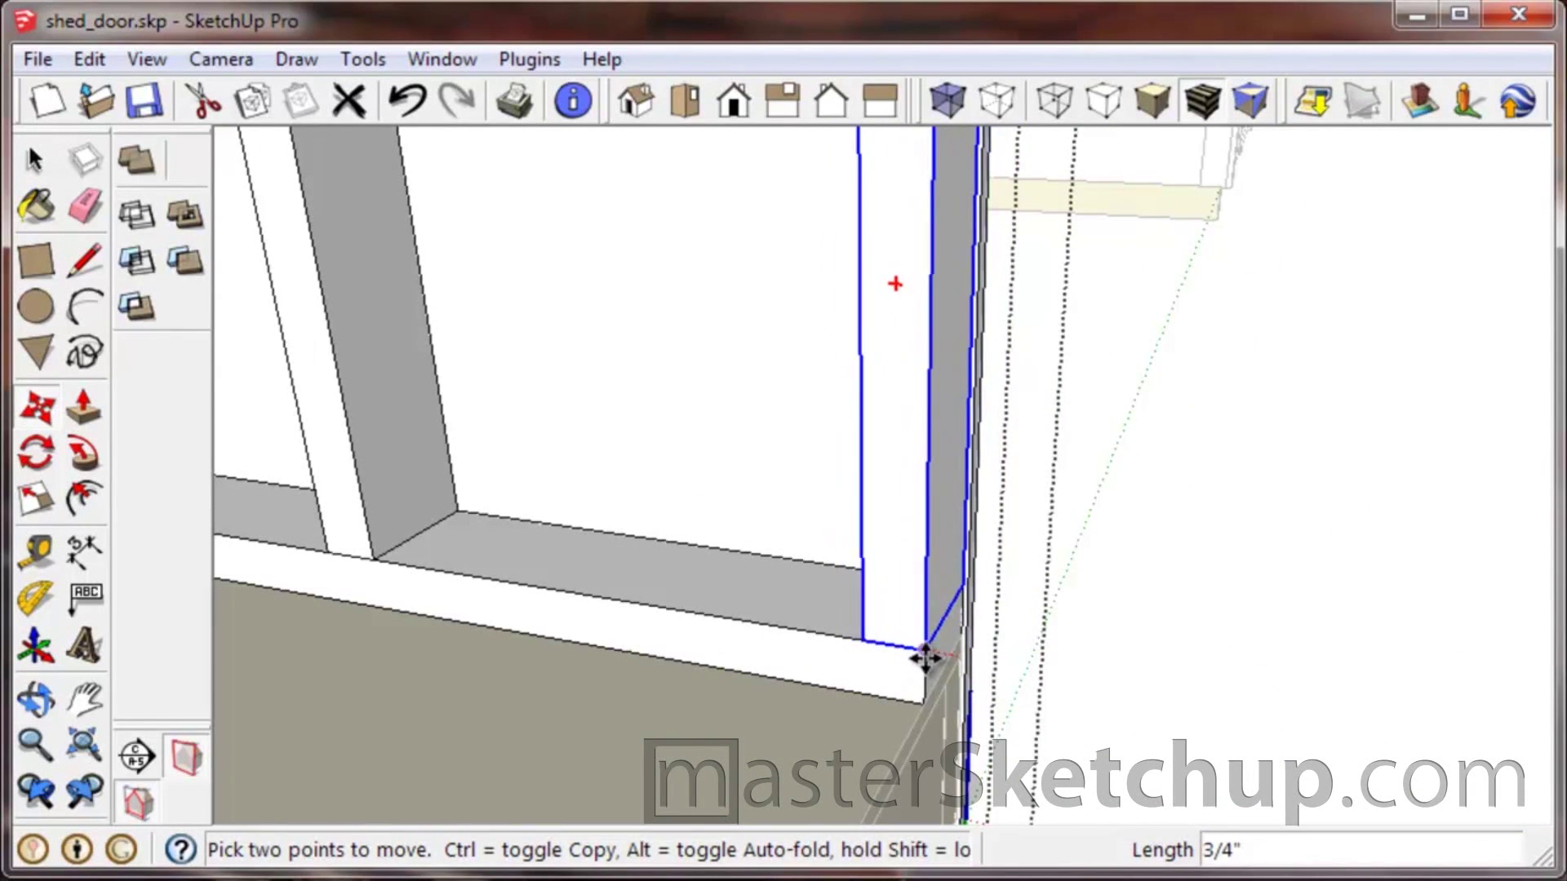
# Leave the wall2 component's editing mode and select the whole wall as one object.
pyautogui.scroll(-6, 925, 657)
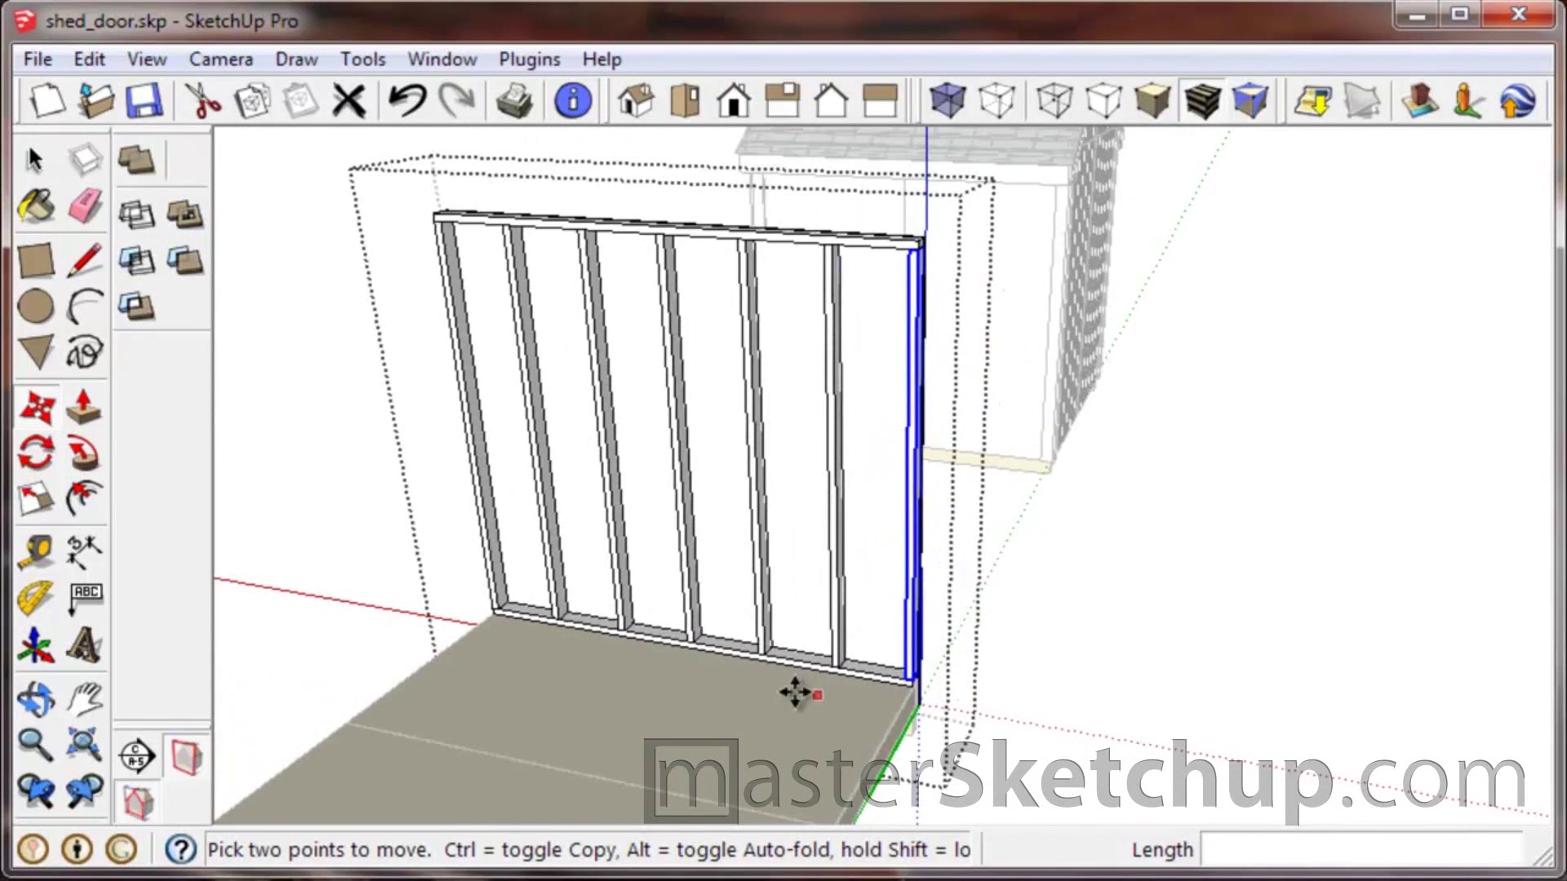
pyautogui.moveTo(508, 672); pyautogui.dragTo(990, 690, button='middle')
pyautogui.press('space')
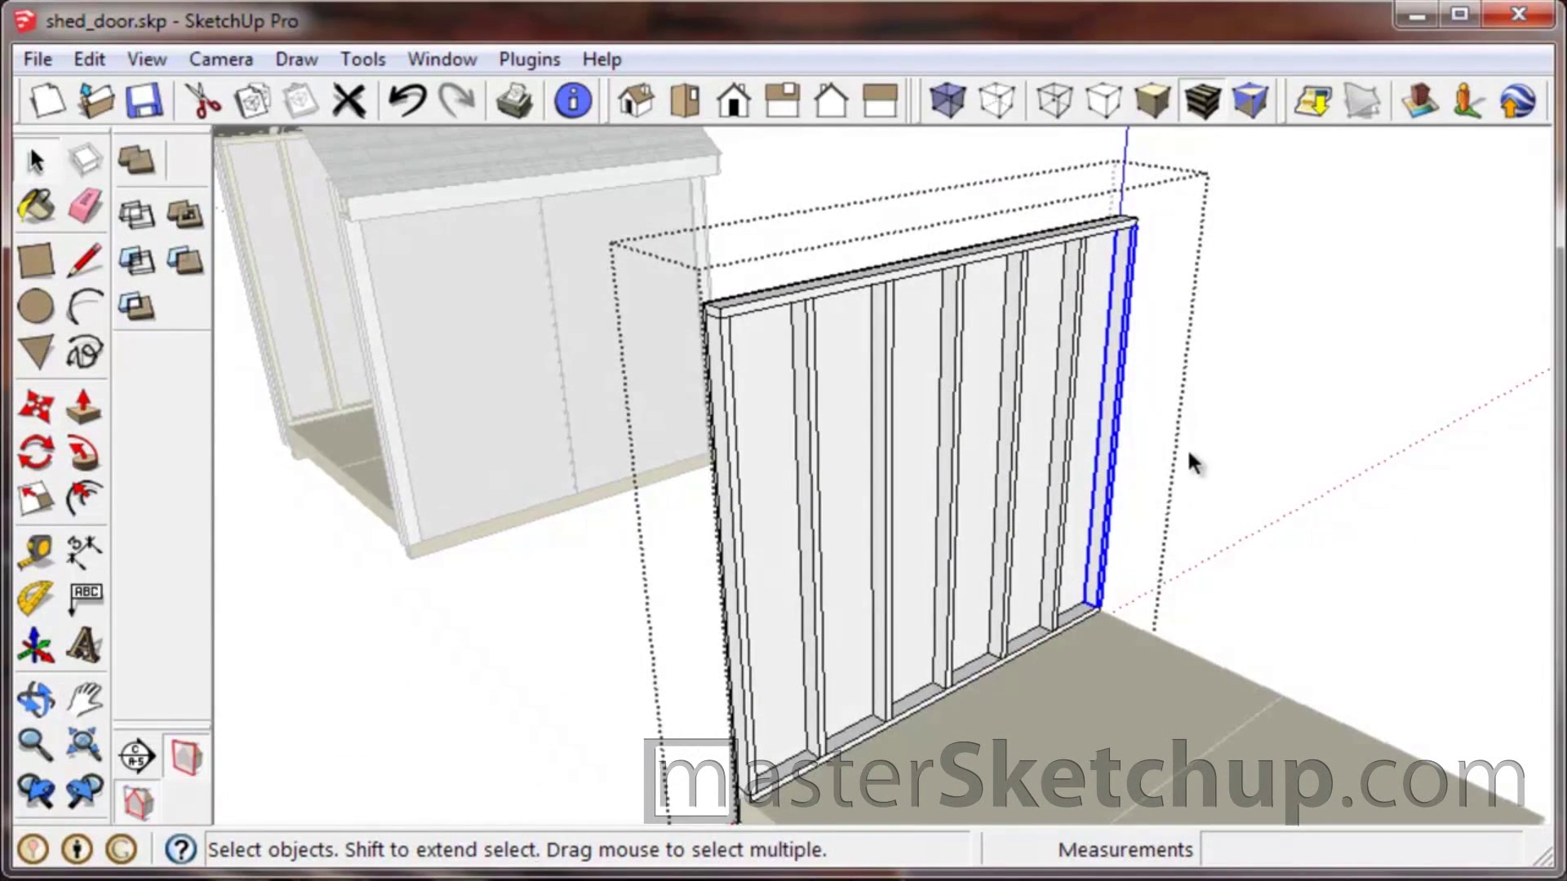
pyautogui.click(1188, 455)
pyautogui.moveTo(904, 518); pyautogui.dragTo(988, 599, button='middle')
pyautogui.click(982, 550)
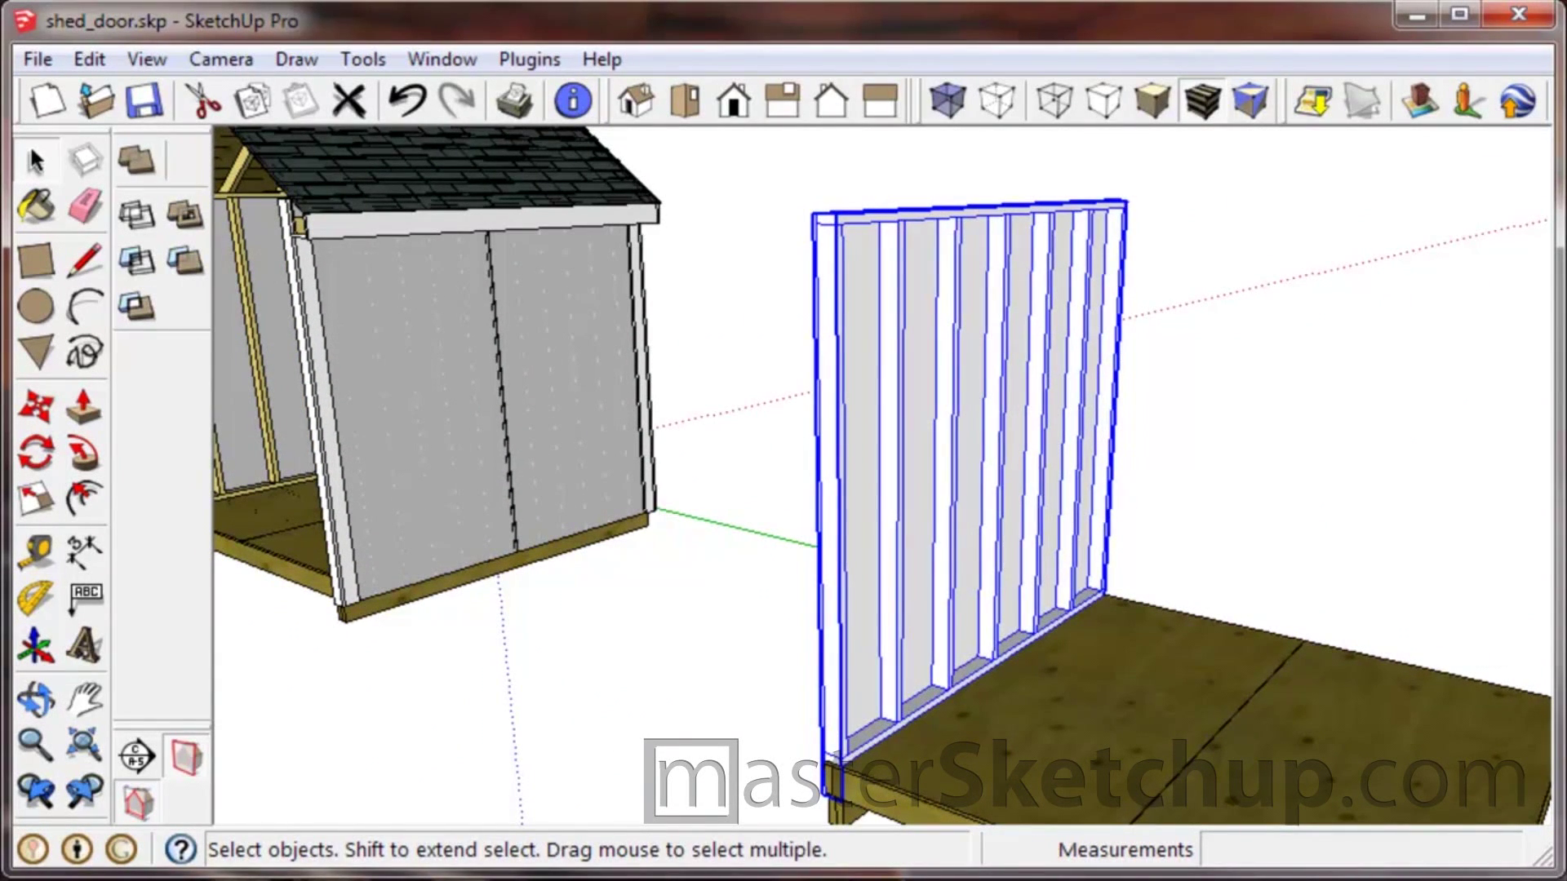
# Open the Outliner and collapse the FloorFraming, Shed and wall2 entries to their top-level names.
pyautogui.hotkey('shift', 'o')
pyautogui.moveTo(1510, 194); pyautogui.dragTo(1433, 90)
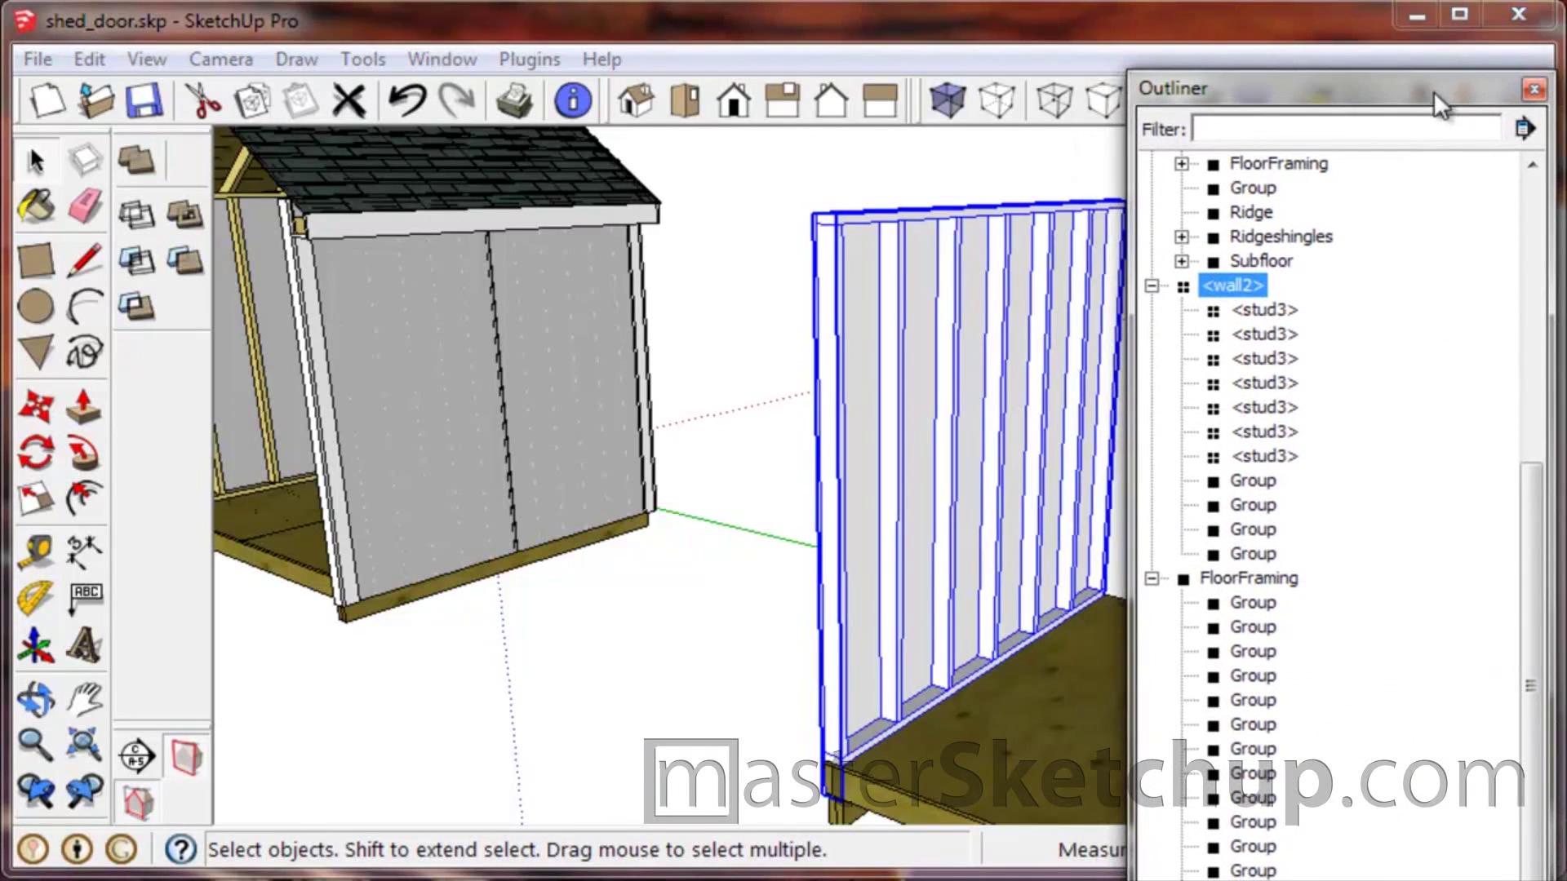
pyautogui.click(1150, 579)
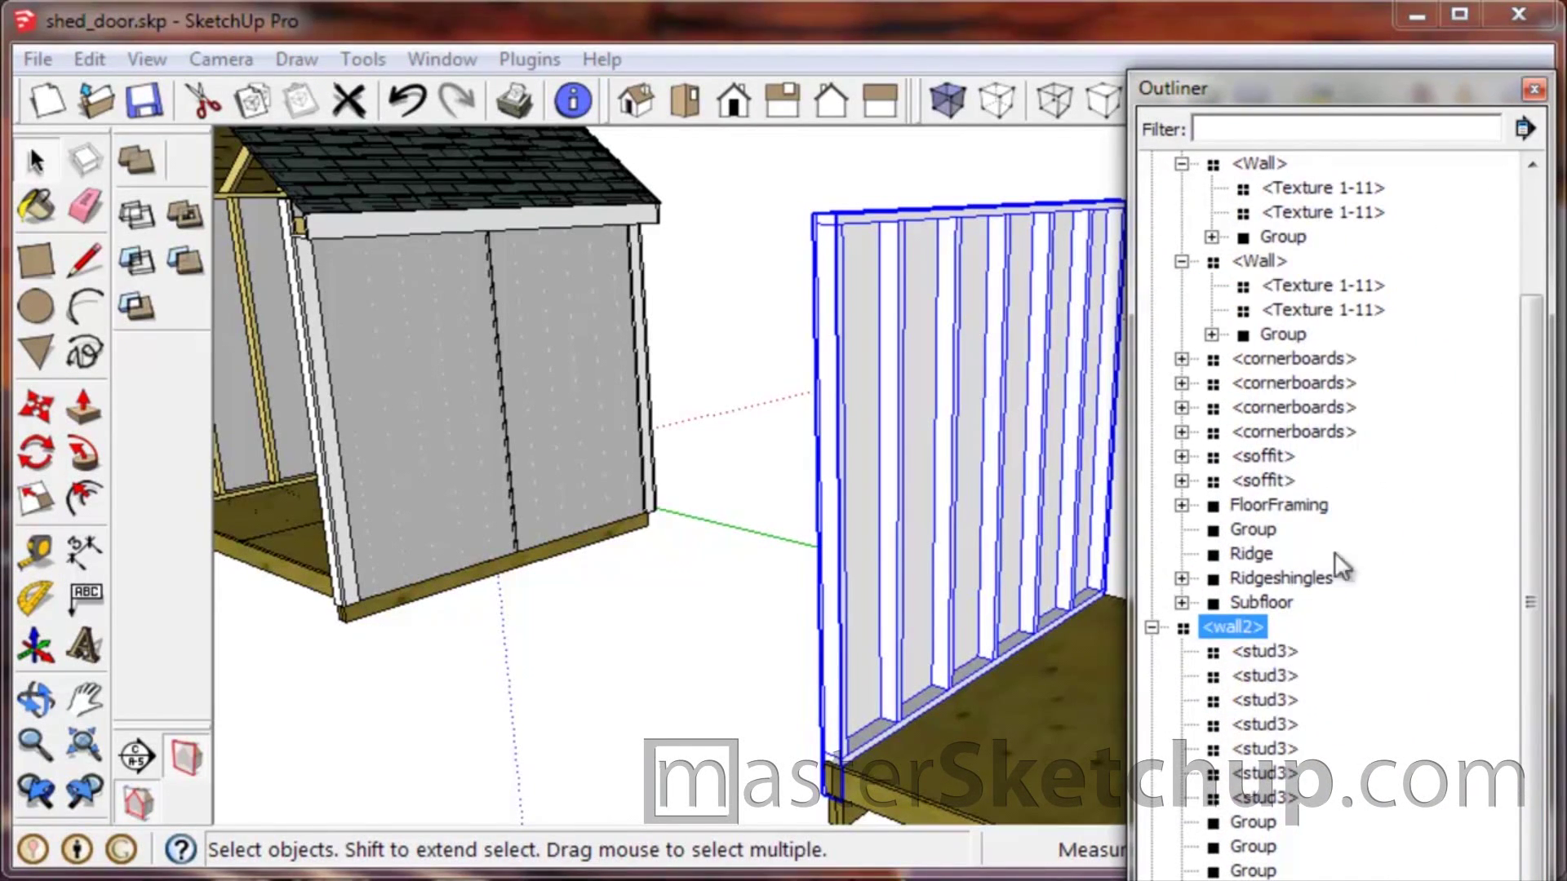
pyautogui.moveTo(1534, 506); pyautogui.dragTo(1538, 245)
pyautogui.click(1151, 188)
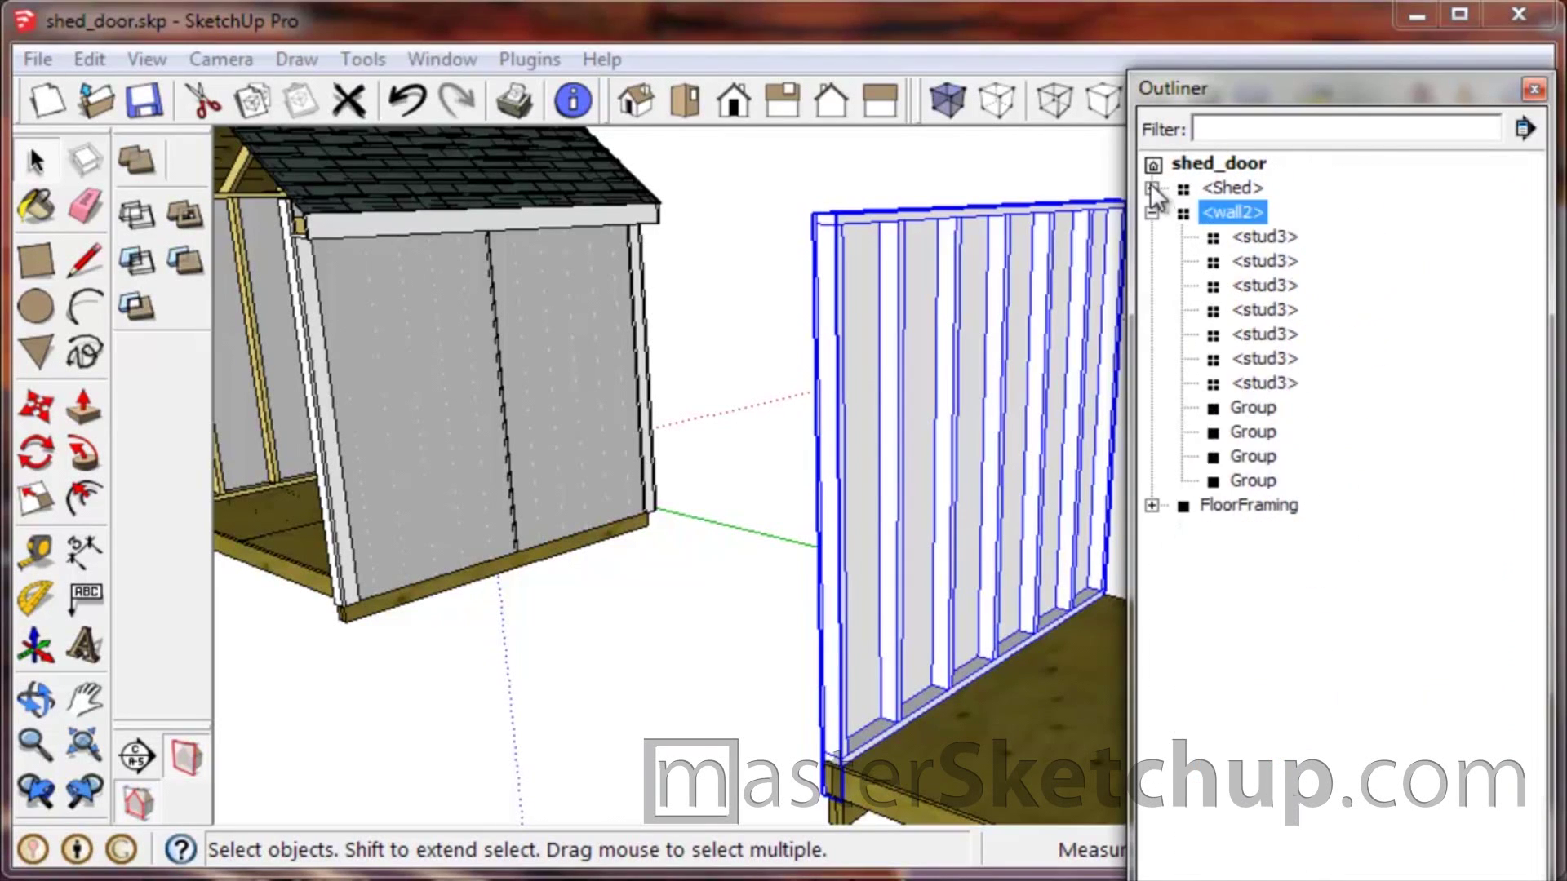
pyautogui.click(1151, 213)
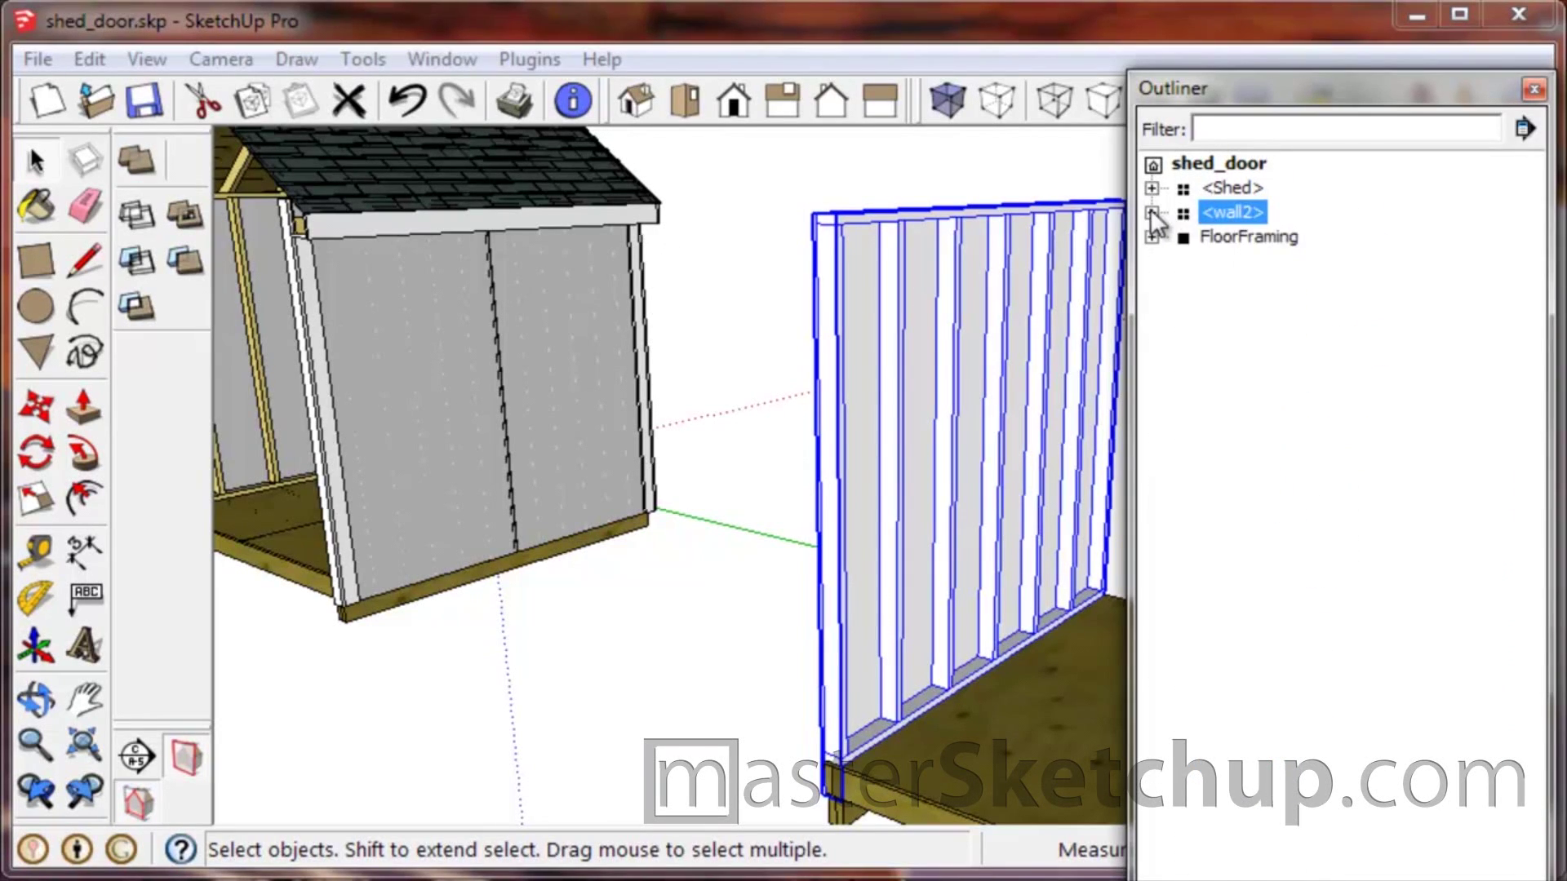
# Select the shed, the floor platform and the framed wall in turn to match each with its Outliner entry.
pyautogui.click(410, 470)
pyautogui.scroll(-3, 643, 536)
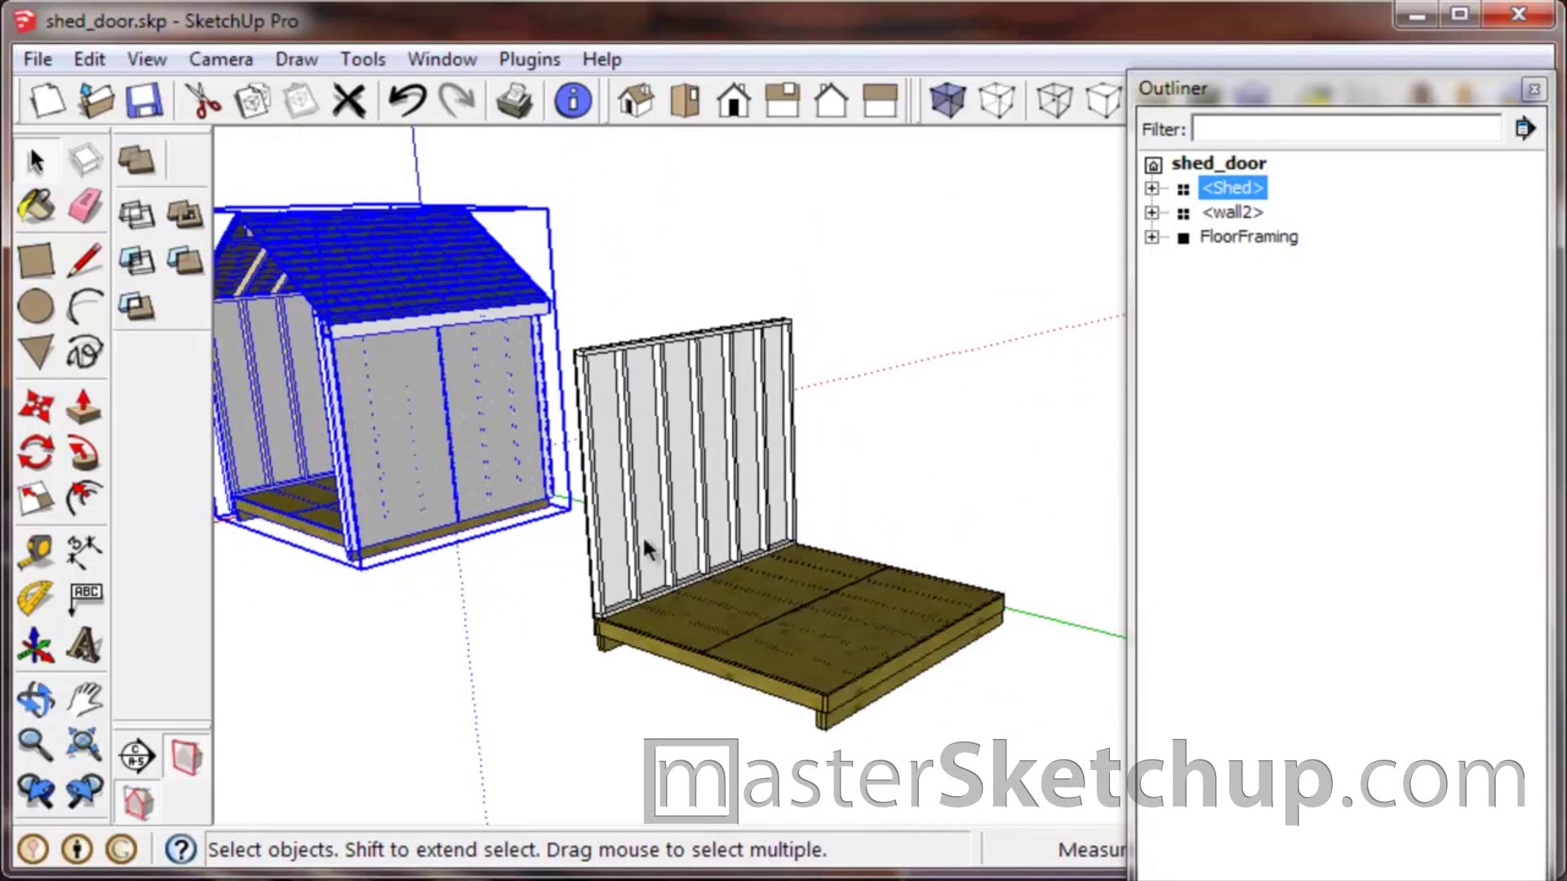
pyautogui.scroll(3, 801, 616)
pyautogui.scroll(-3, 514, 463)
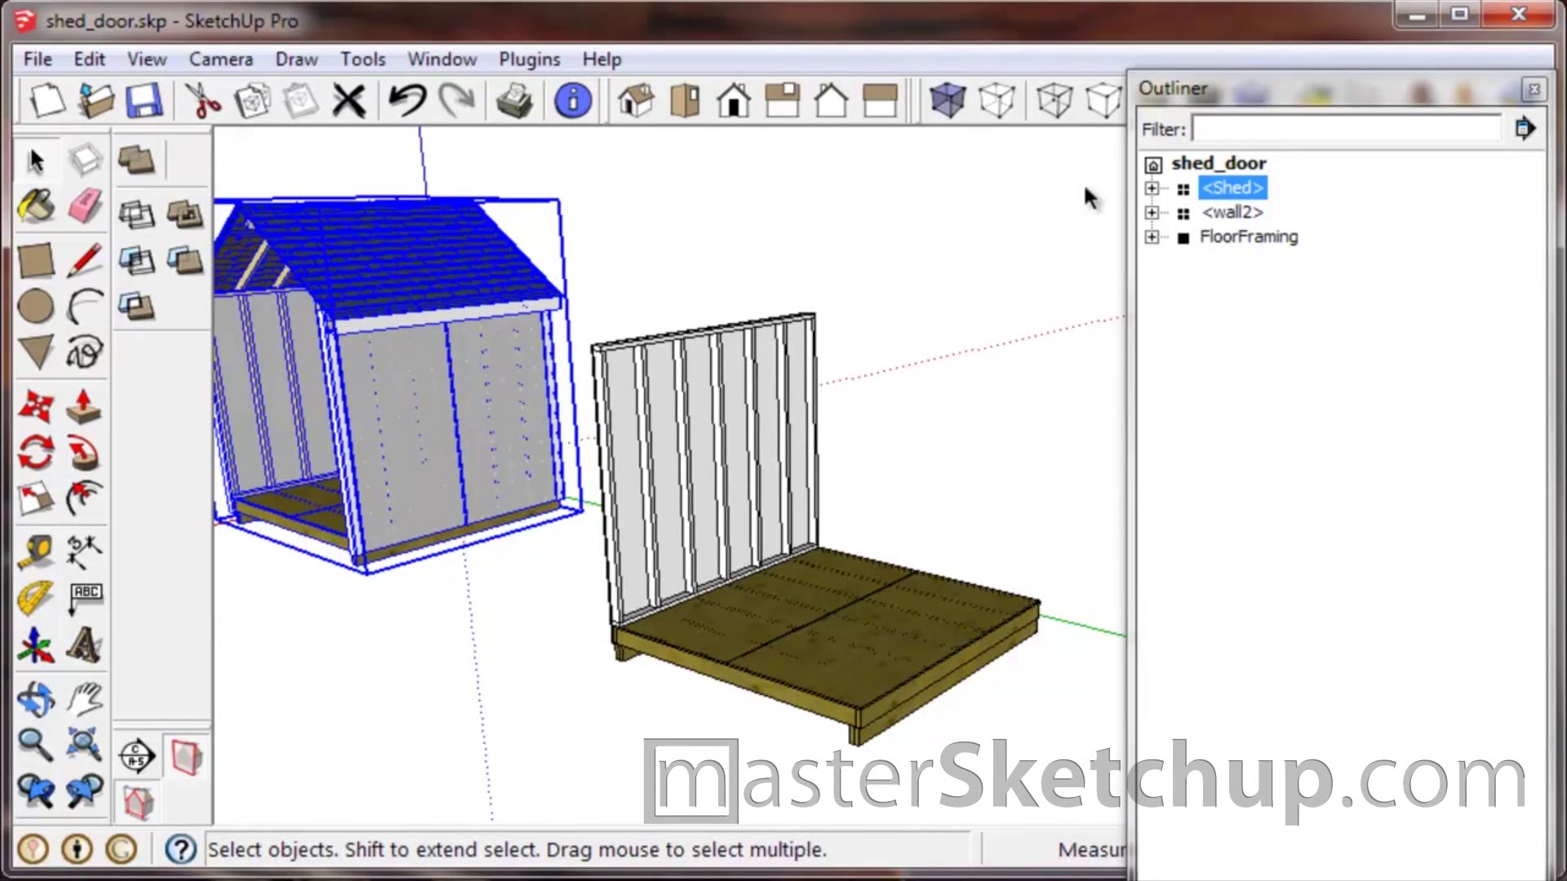
pyautogui.click(812, 675)
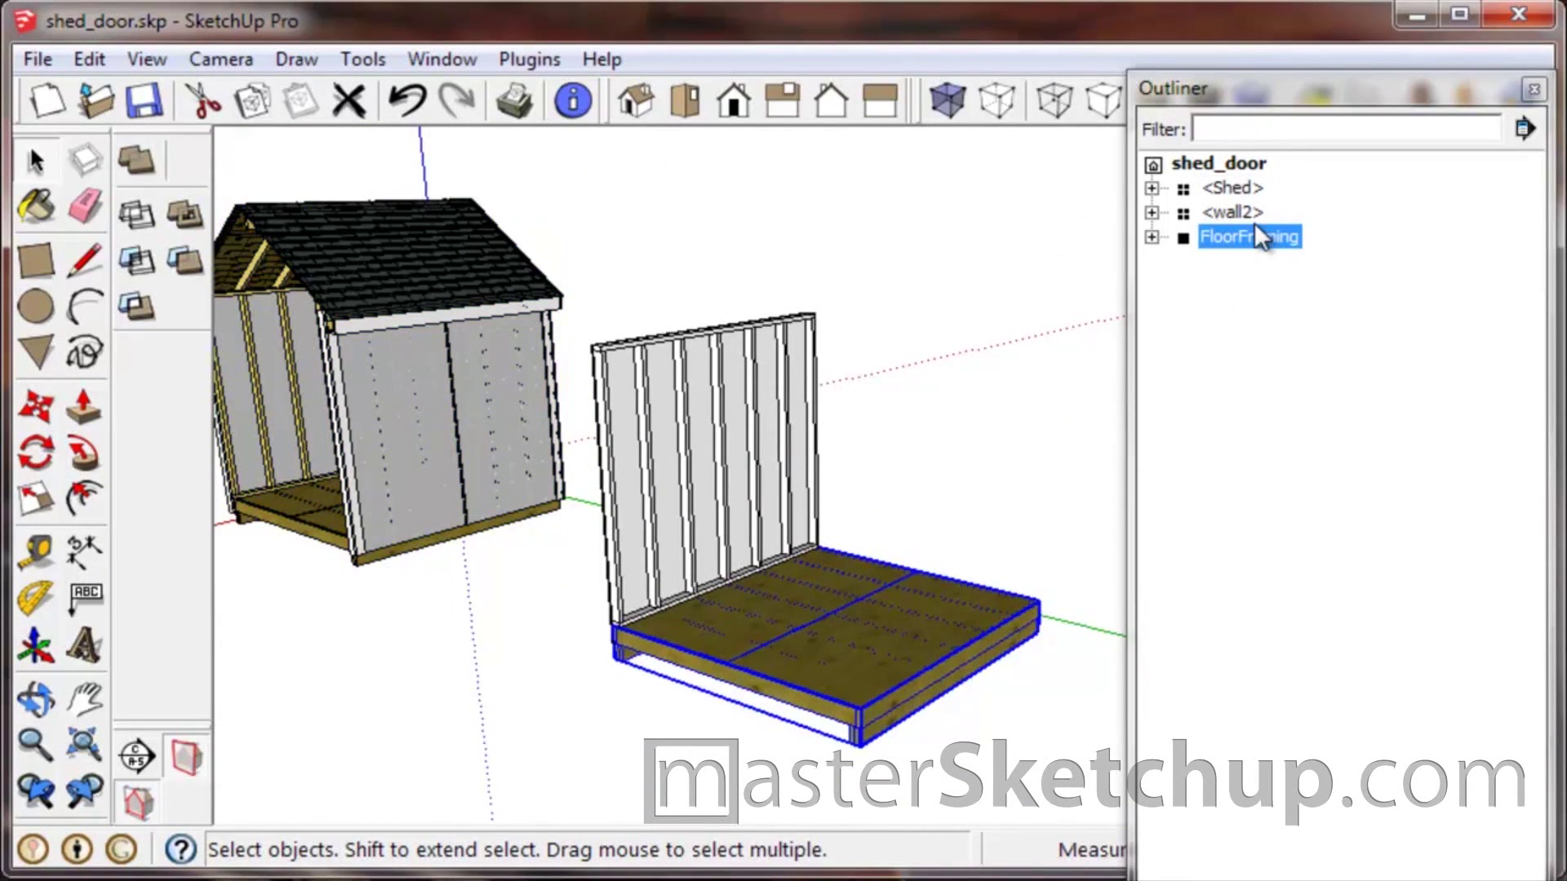
pyautogui.click(703, 495)
pyautogui.scroll(5, 686, 490)
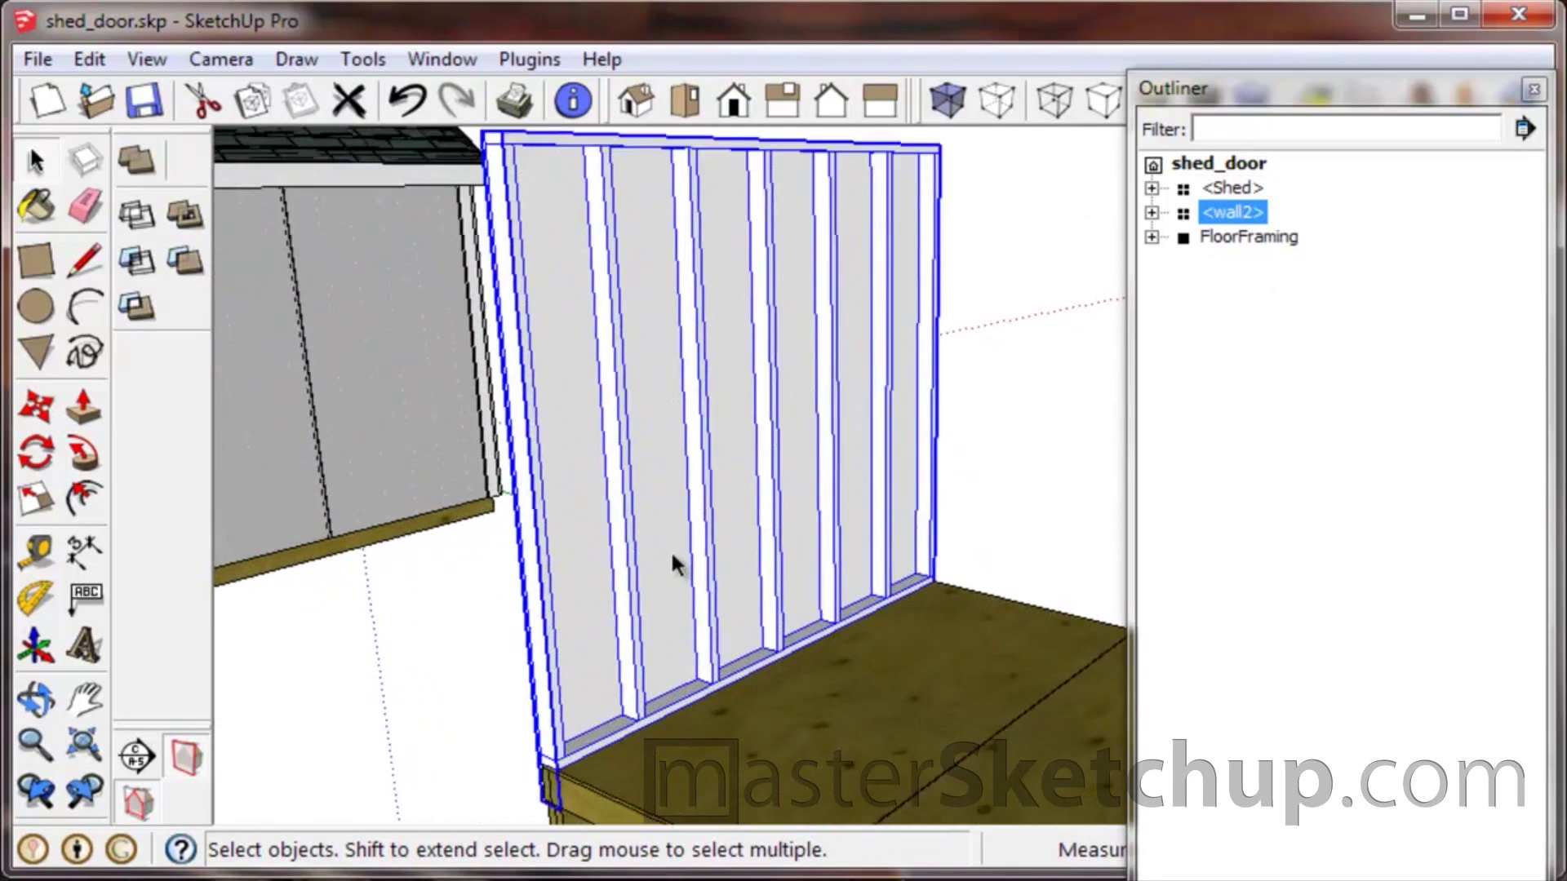
pyautogui.scroll(-3, 673, 559)
pyautogui.moveTo(832, 673); pyautogui.dragTo(684, 610, button='middle')
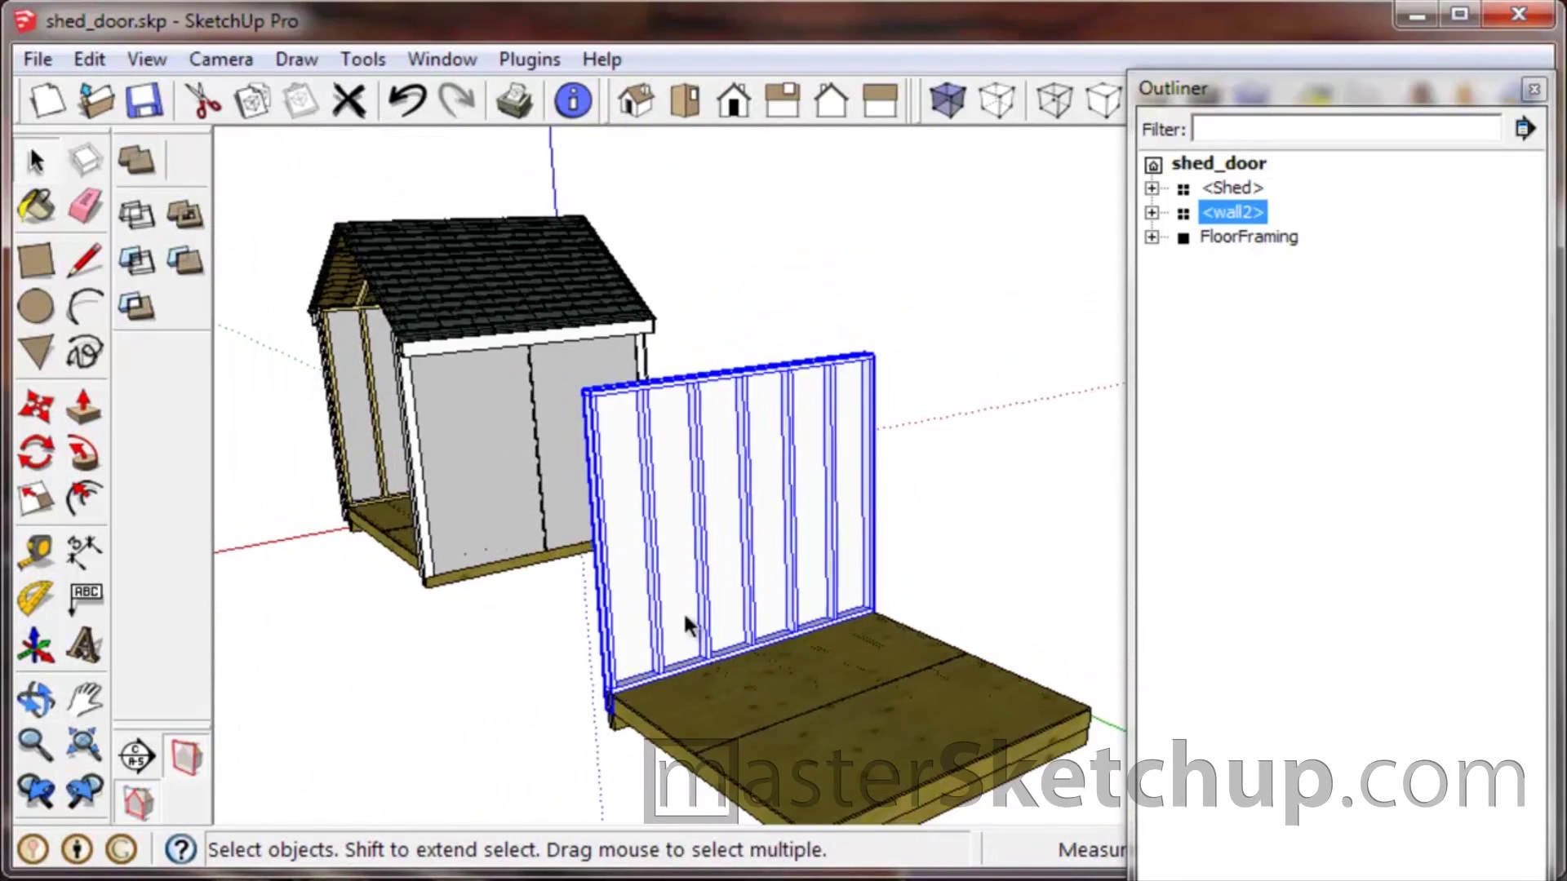
pyautogui.scroll(2, 781, 566)
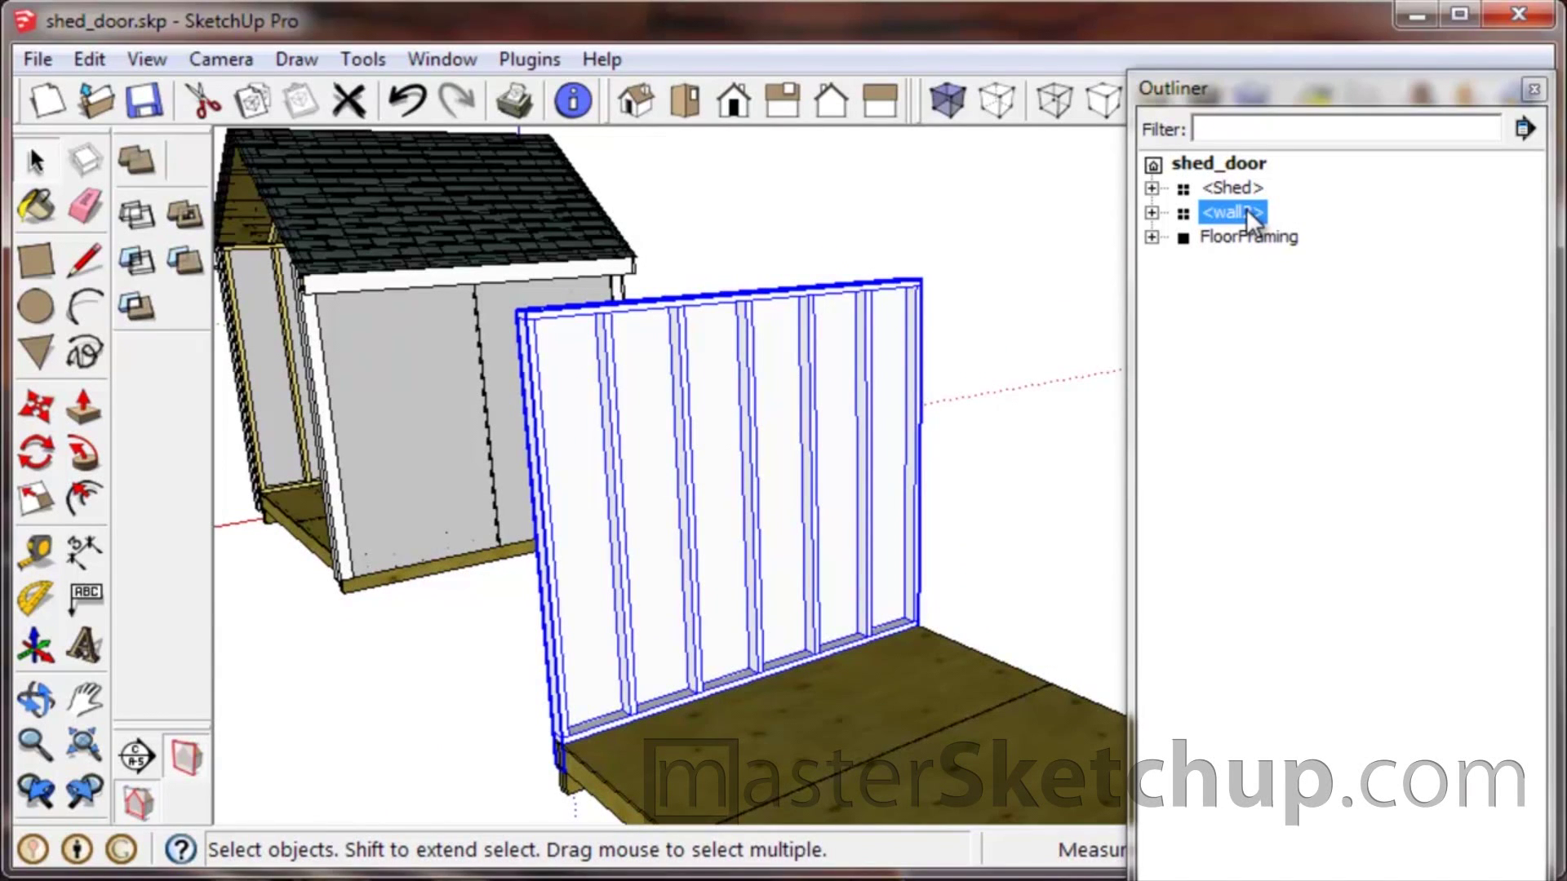
pyautogui.click(430, 62)
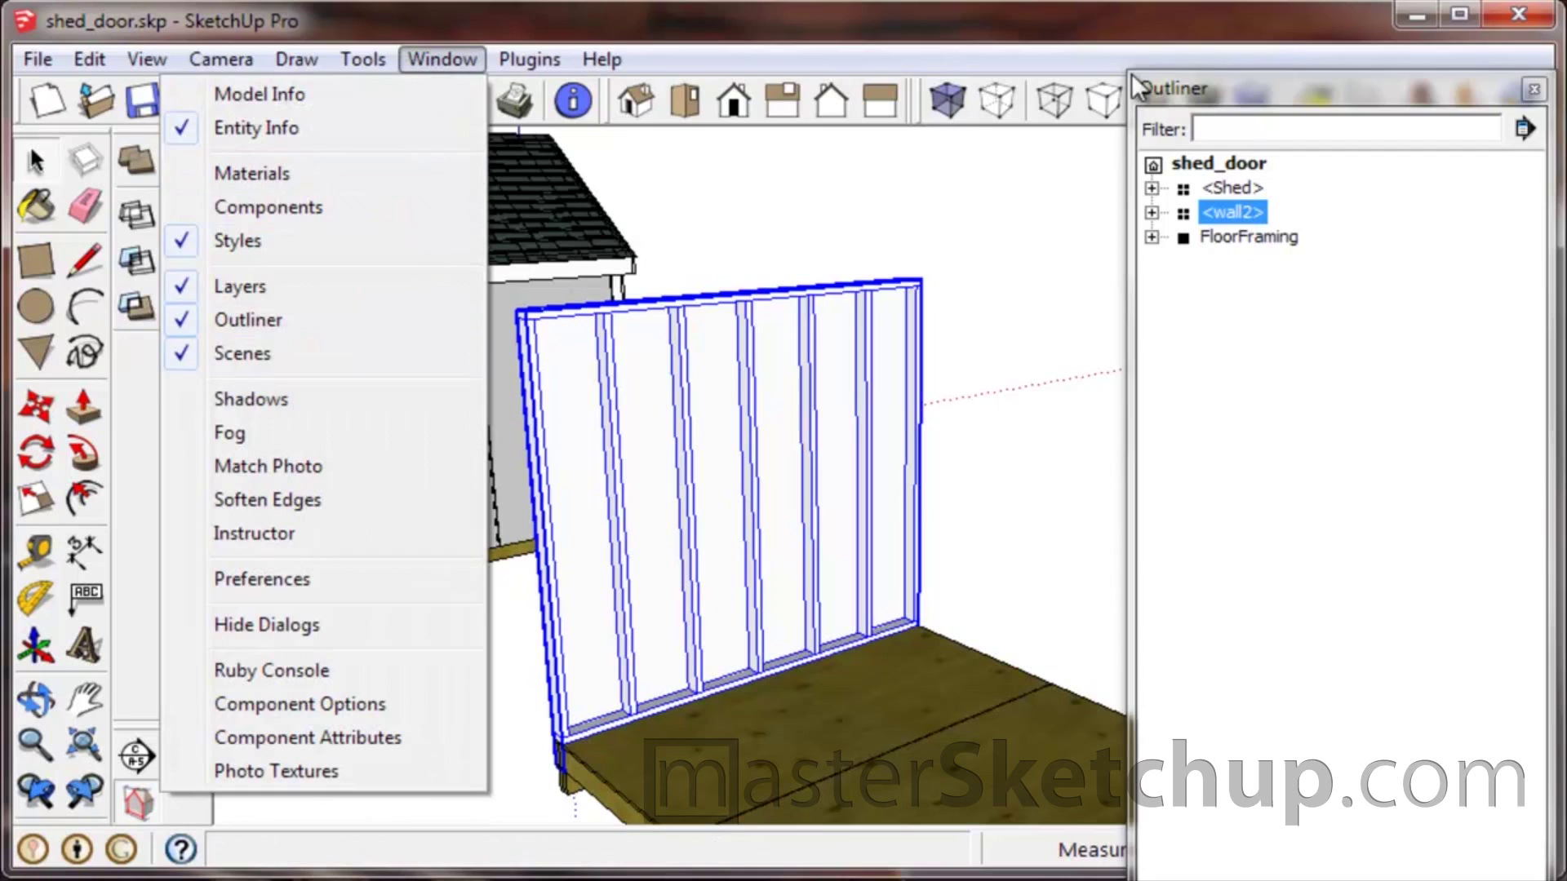
pyautogui.click(1201, 85)
pyautogui.click(1201, 85)
pyautogui.click(1230, 89)
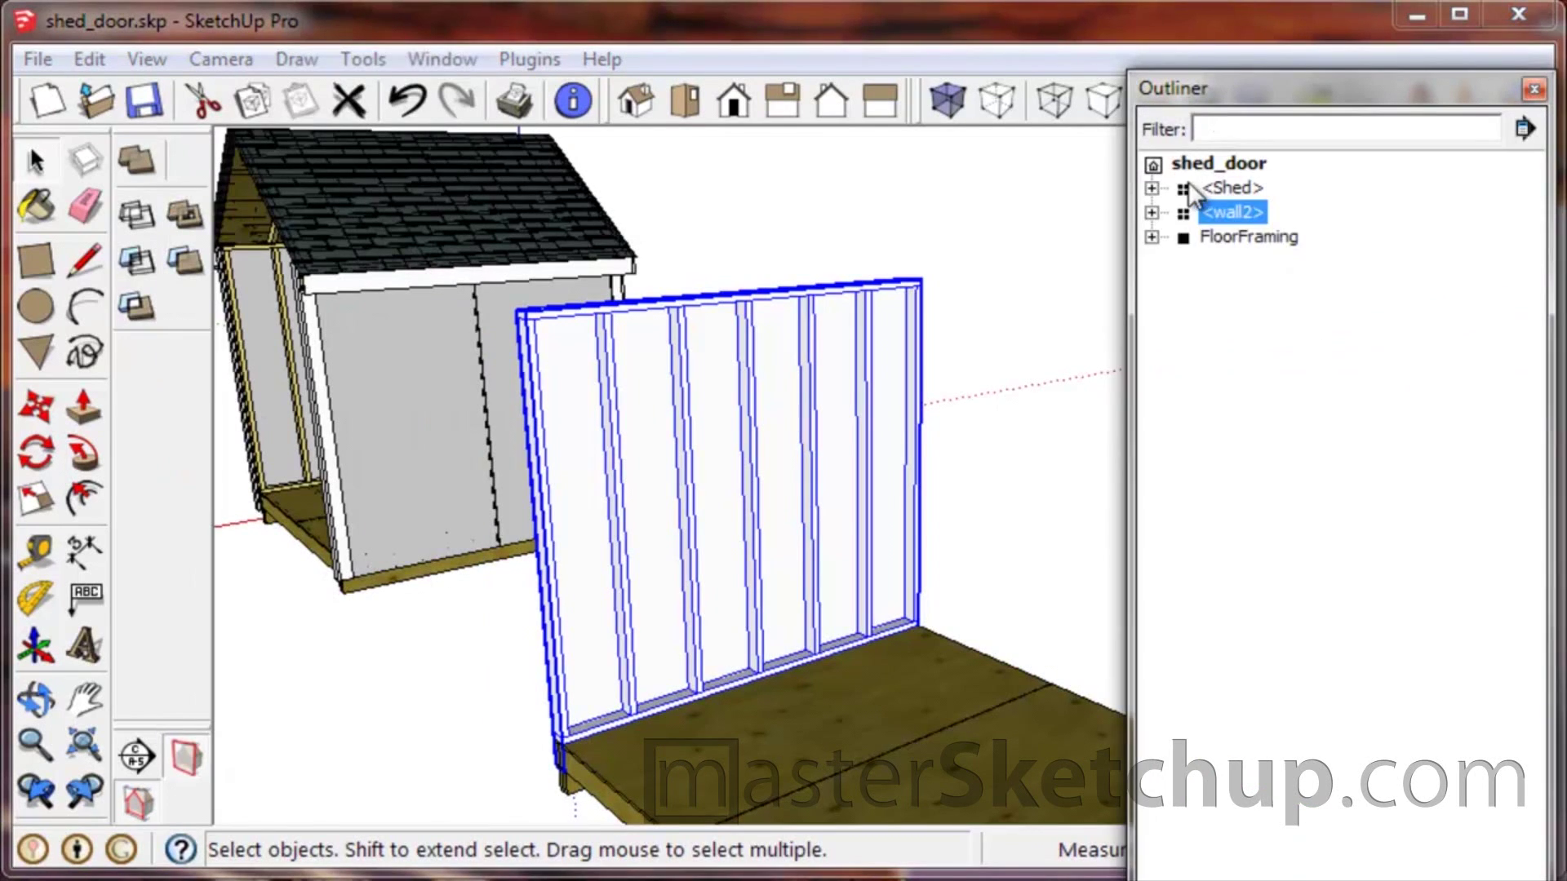
# Expand wall2 in the Outliner, highlight each stud3 and group in turn, and collapse wall2 again.
pyautogui.click(1152, 213)
pyautogui.click(1258, 233)
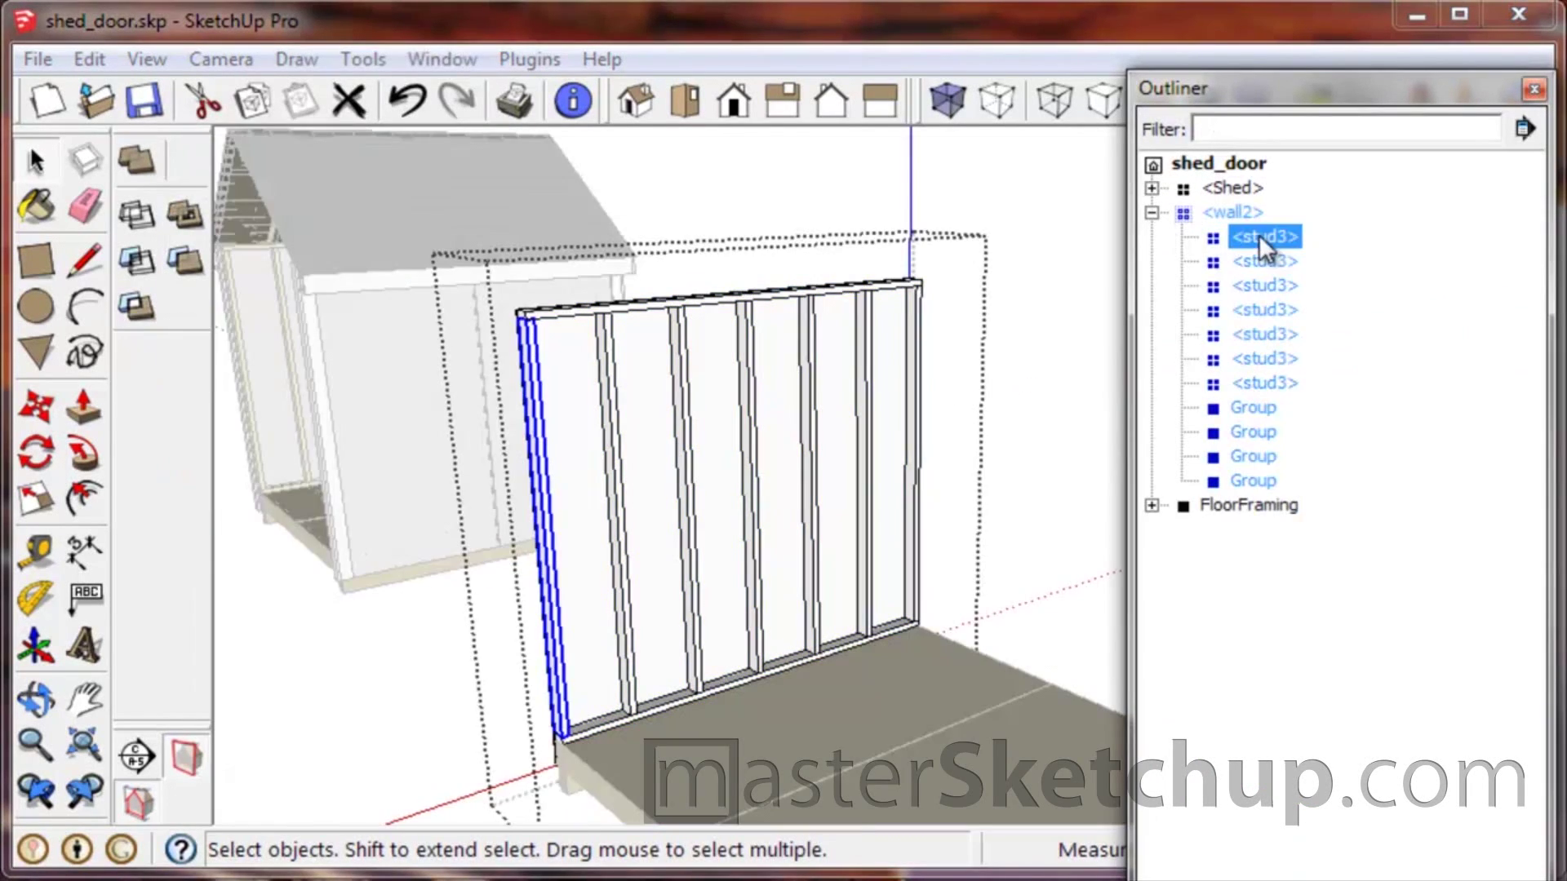
pyautogui.click(1255, 261)
pyautogui.click(1255, 285)
pyautogui.click(1248, 310)
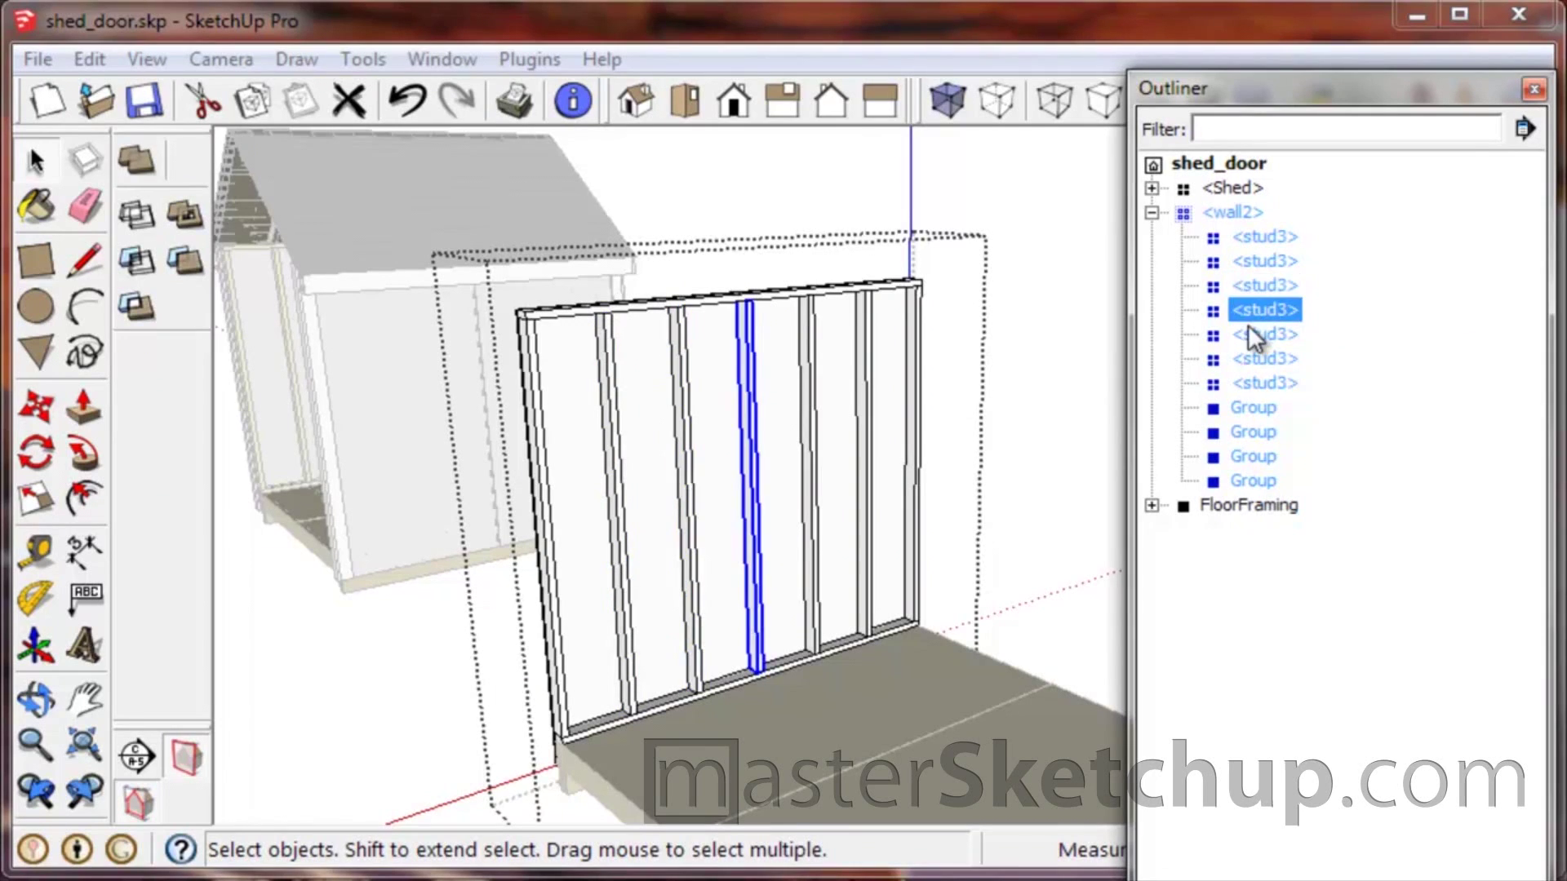
pyautogui.click(1247, 334)
pyautogui.click(1247, 359)
pyautogui.click(1246, 384)
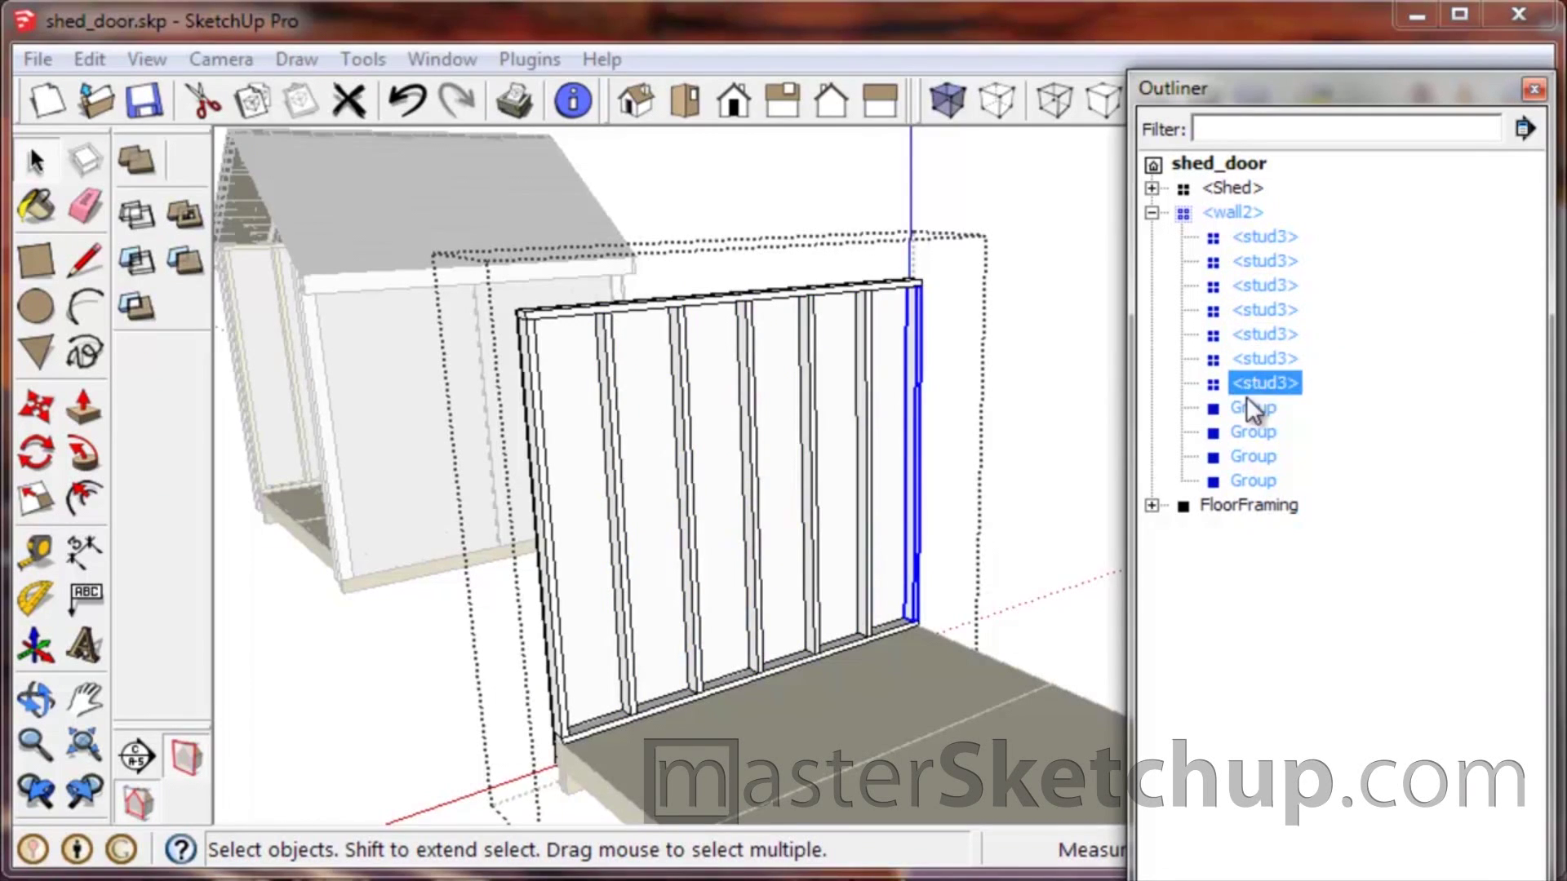
pyautogui.click(1246, 408)
pyautogui.click(1246, 430)
pyautogui.click(1249, 457)
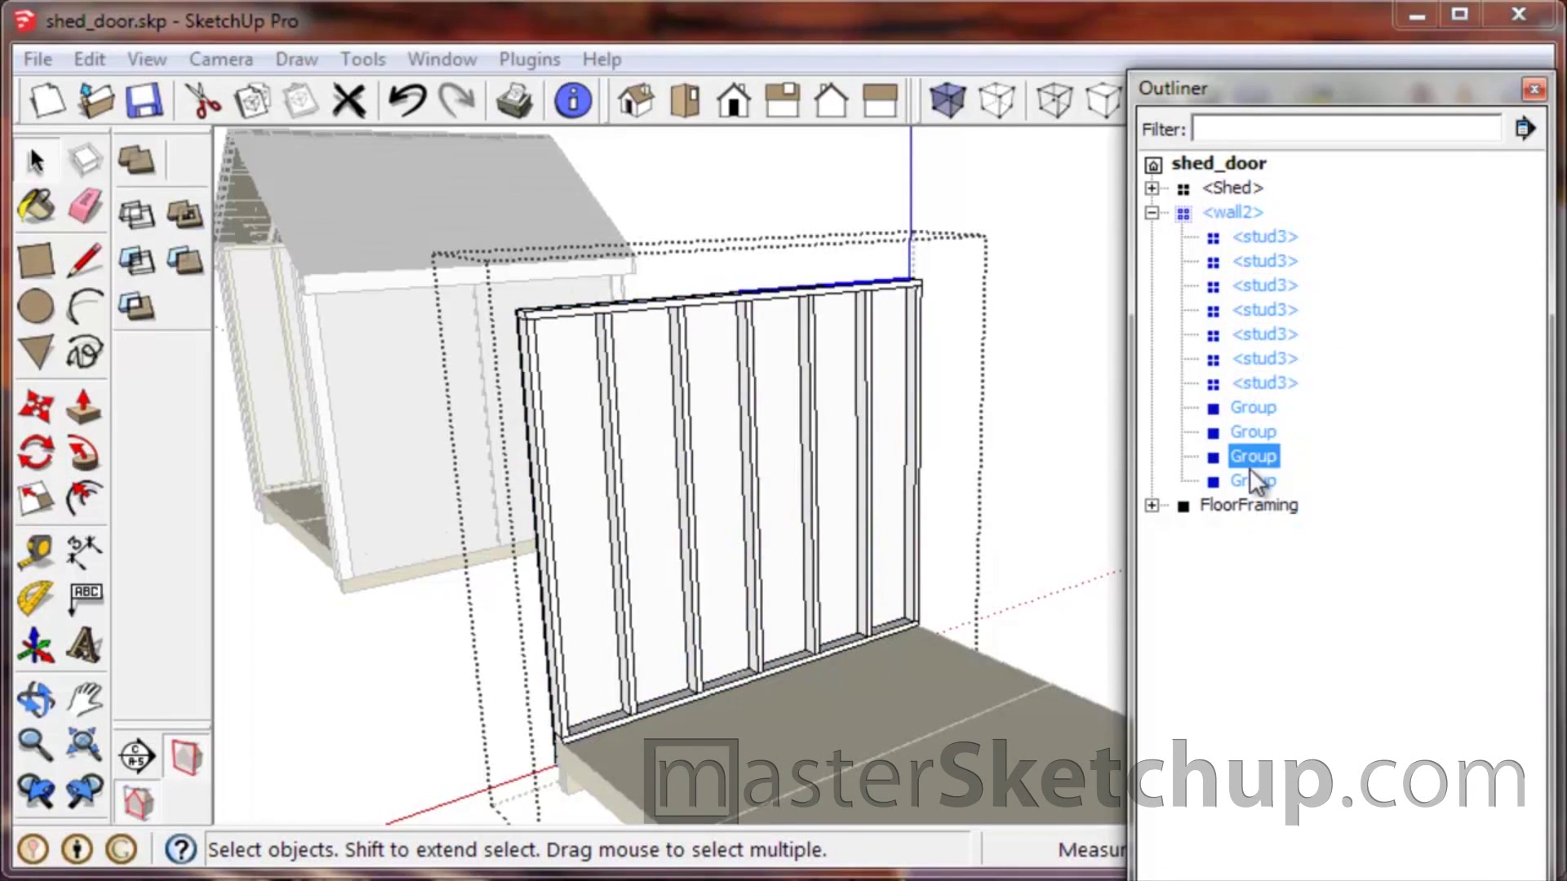
pyautogui.click(1250, 475)
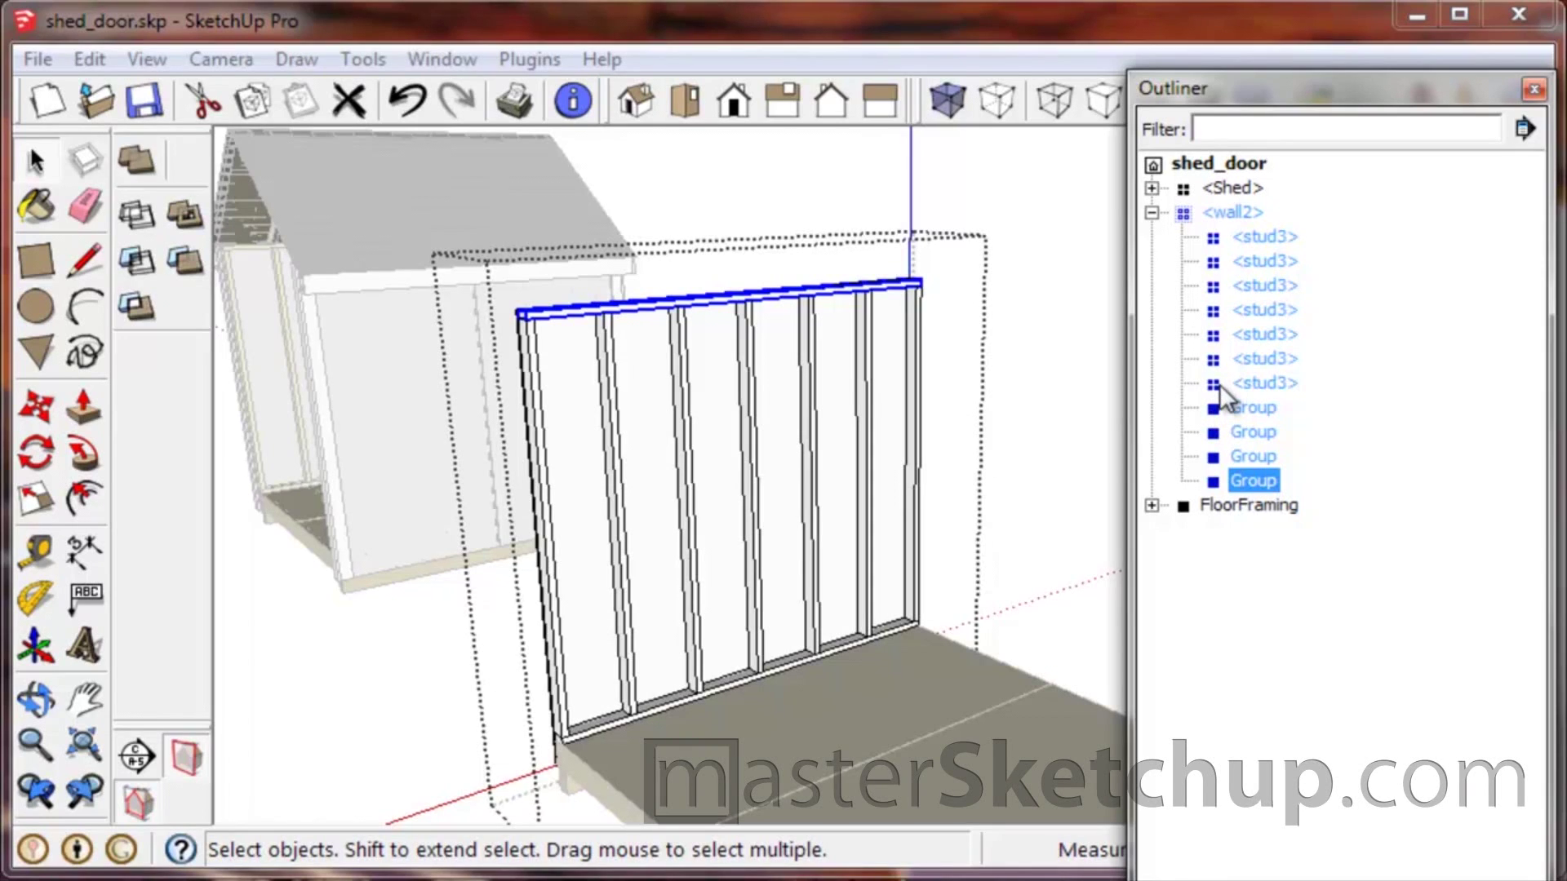
pyautogui.click(1221, 213)
pyautogui.click(1152, 213)
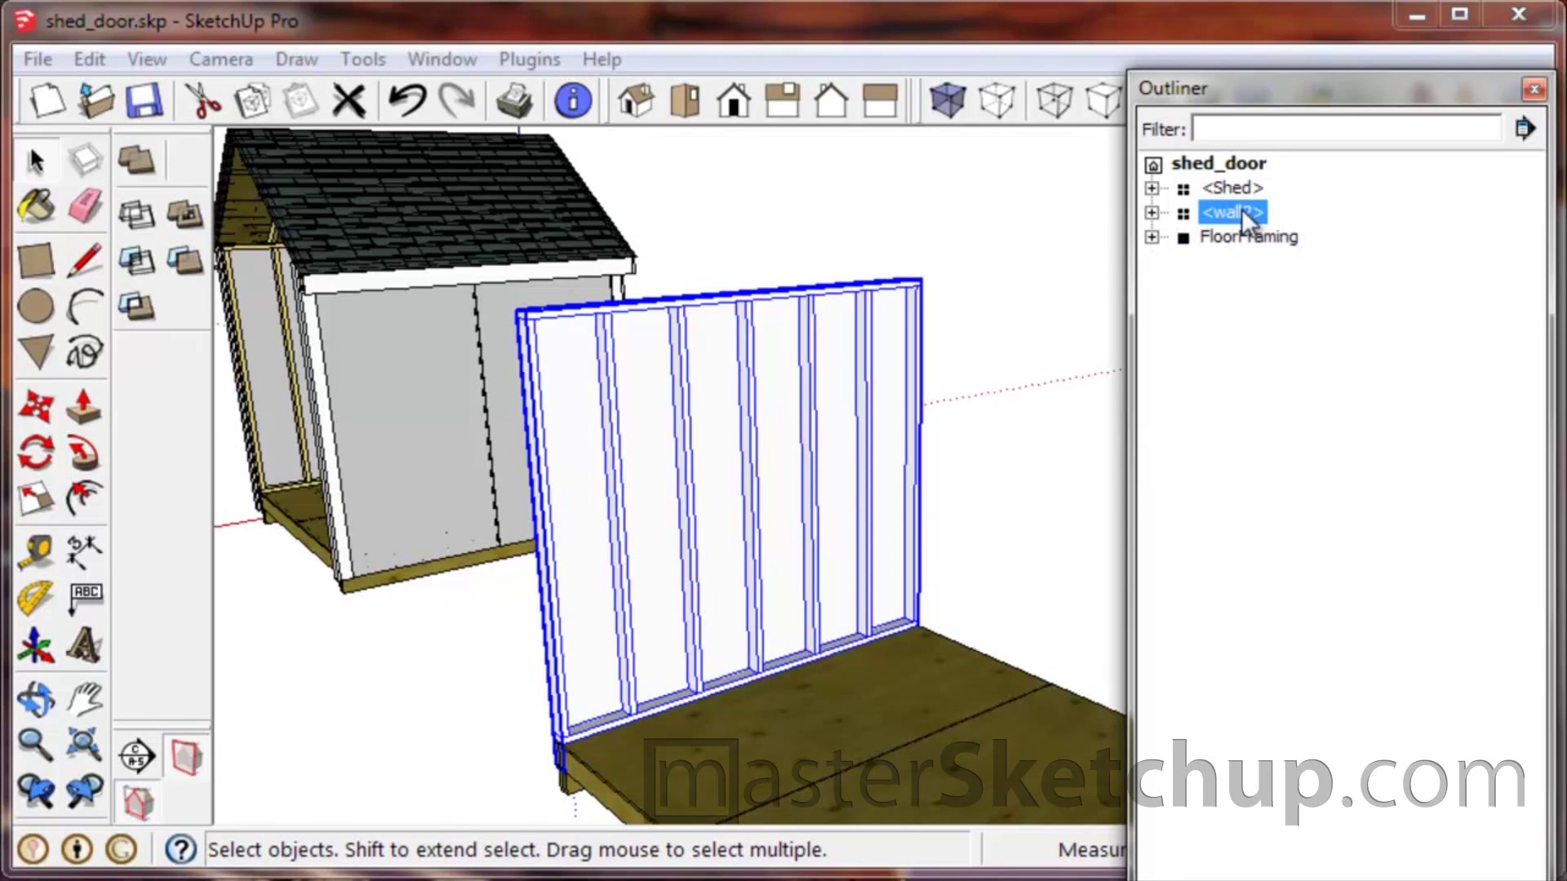
# Open the wall2 component for editing, and within it open the near end stud3 component.
pyautogui.moveTo(683, 599); pyautogui.dragTo(722, 572, button='middle')
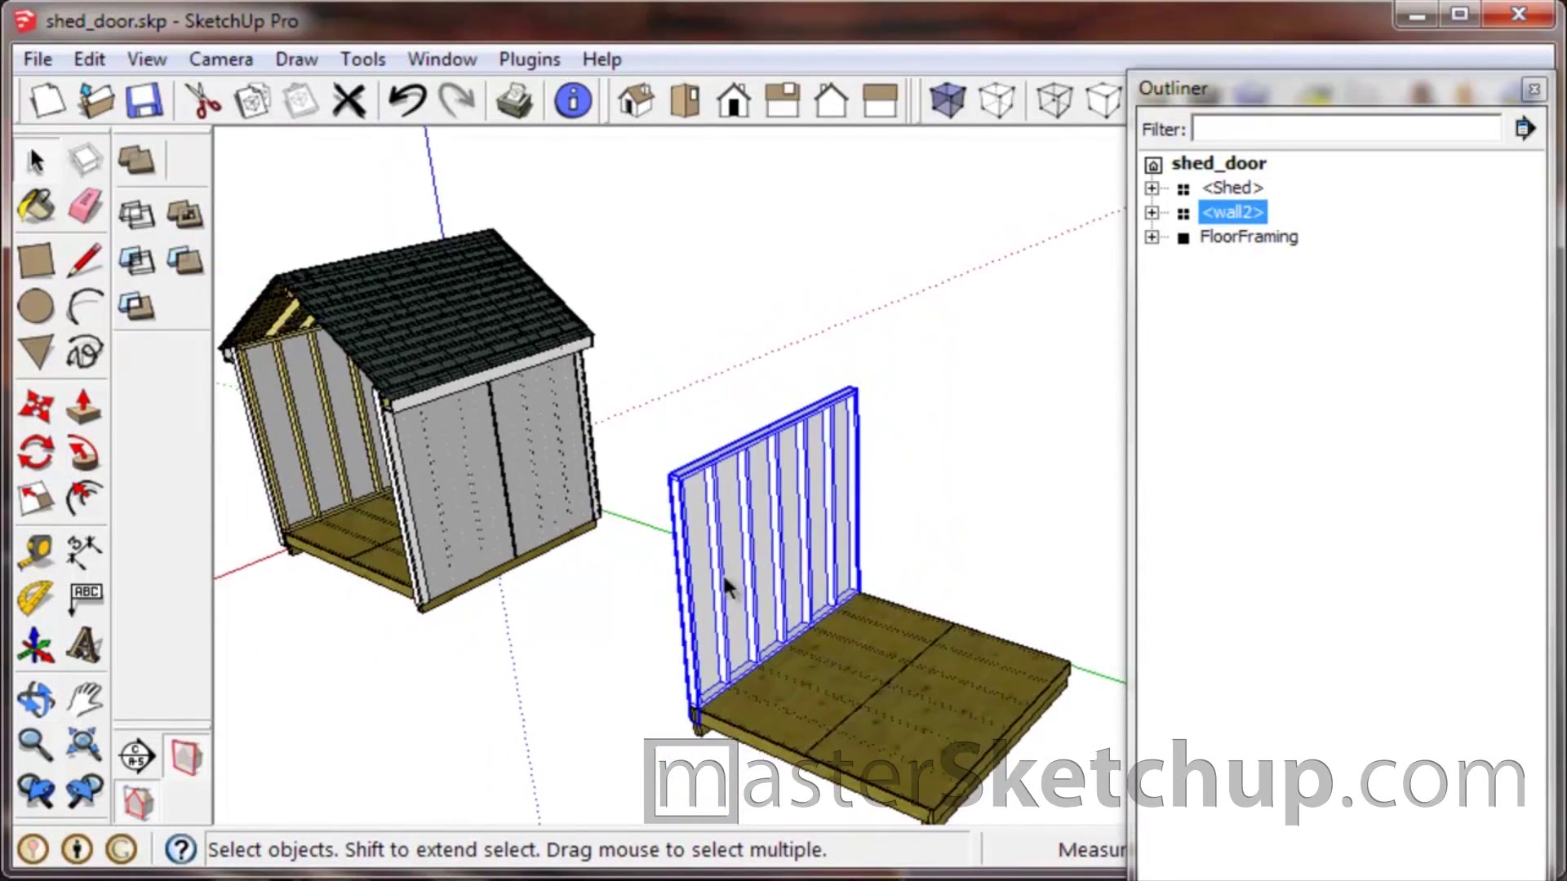
pyautogui.scroll(3, 722, 571)
pyautogui.doubleClick(727, 678)
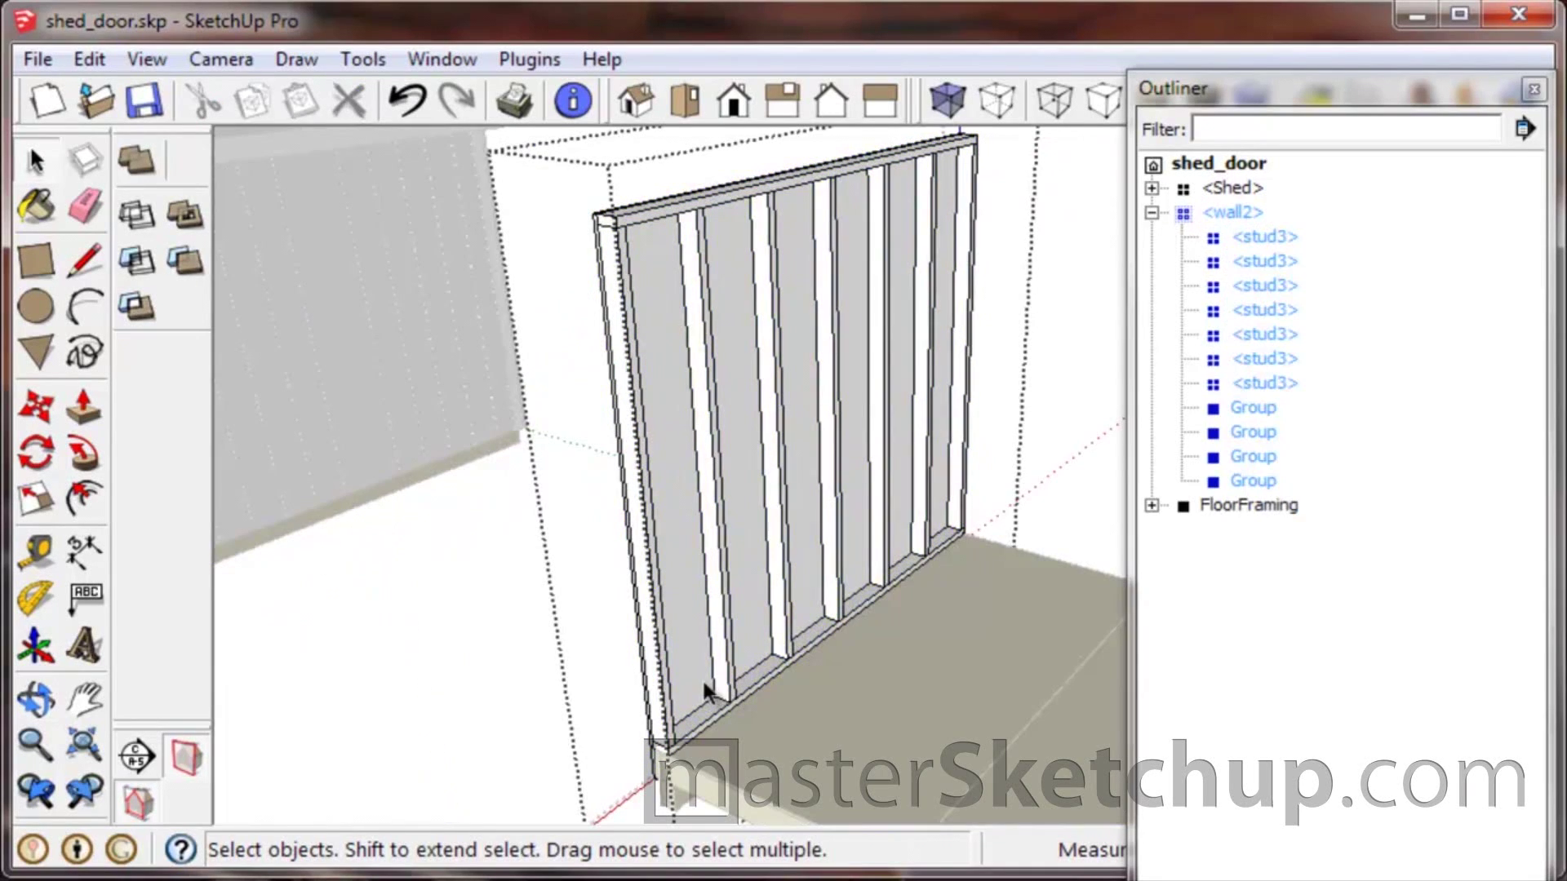
pyautogui.scroll(3, 569, 359)
pyautogui.click(620, 325)
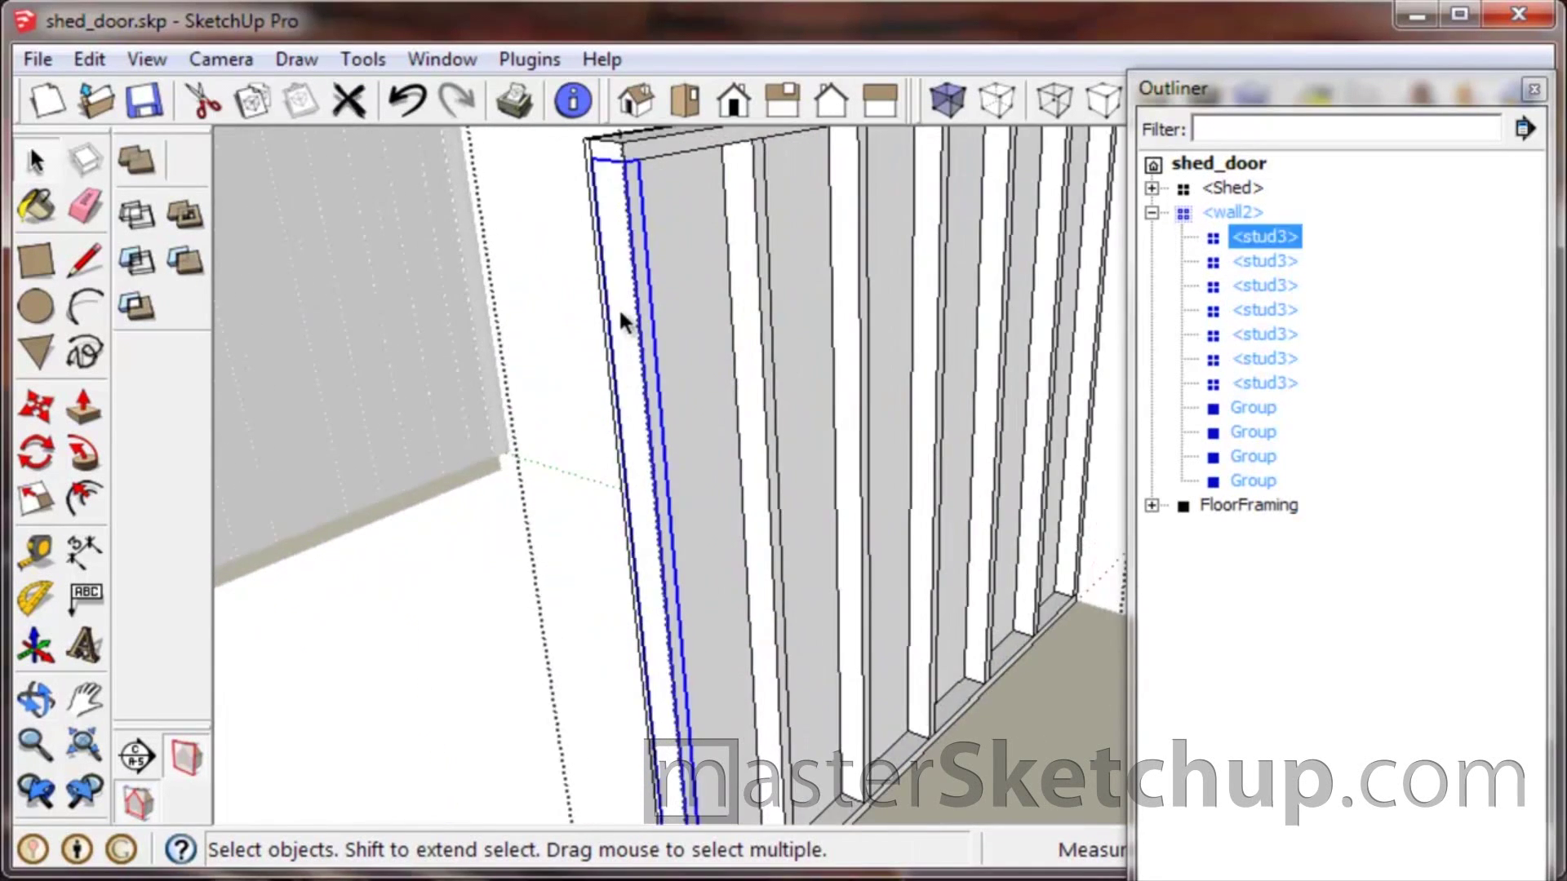
pyautogui.scroll(4, 628, 277)
pyautogui.scroll(-5, 744, 705)
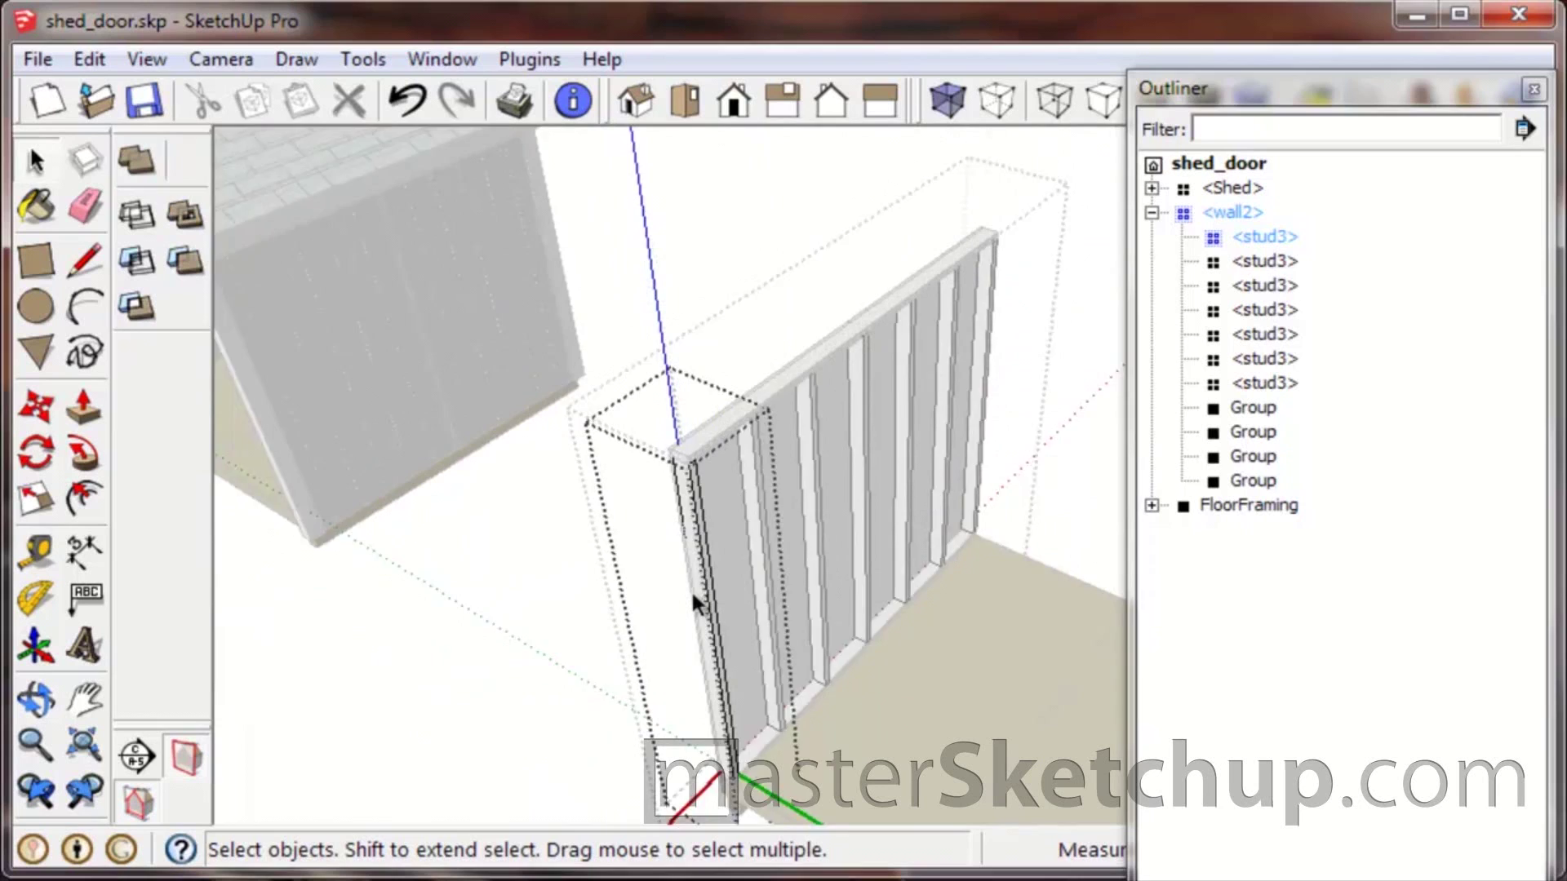
# Activate Push/Pull and toggle hiding the rest of the model to examine the end stud's top face.
pyautogui.scroll(4, 682, 375)
pyautogui.scroll(1, 684, 356)
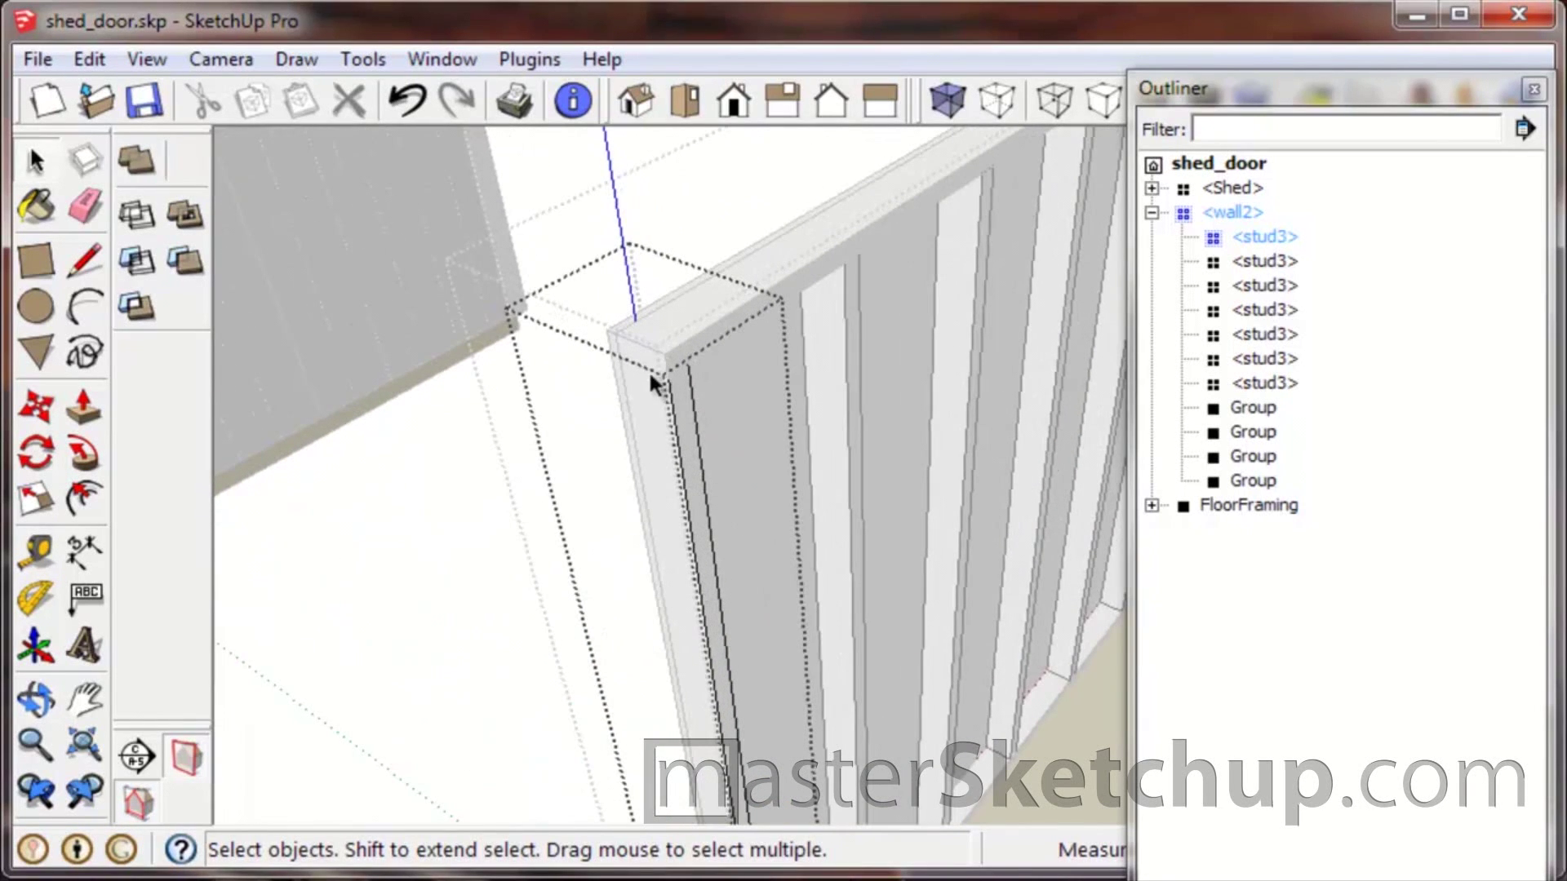
pyautogui.scroll(-2, 657, 341)
pyautogui.scroll(-2, 655, 352)
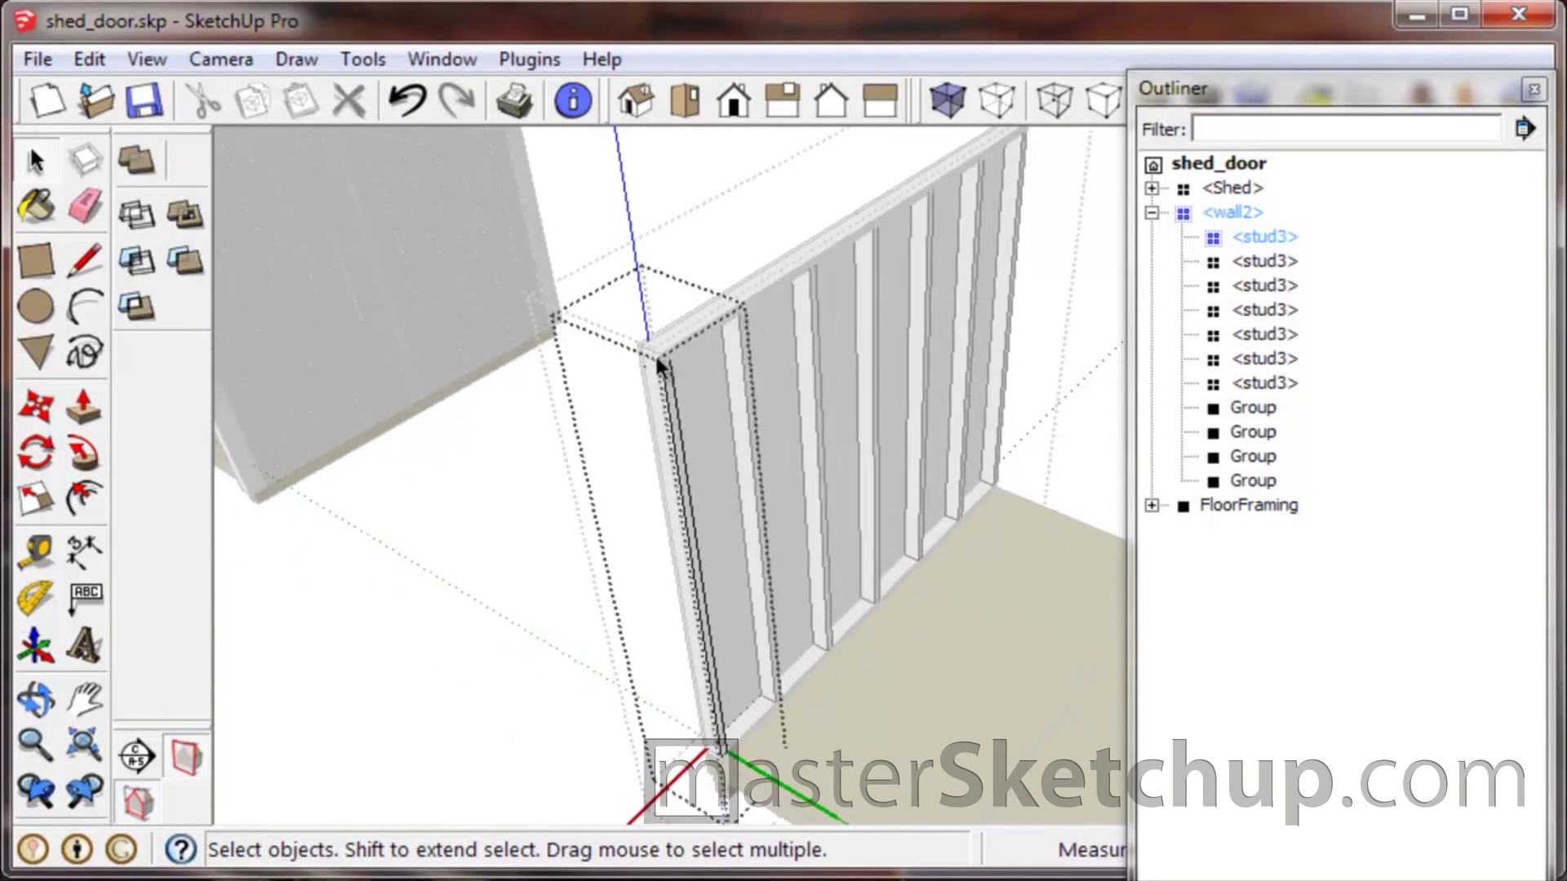
pyautogui.scroll(3, 655, 353)
pyautogui.scroll(3, 655, 353)
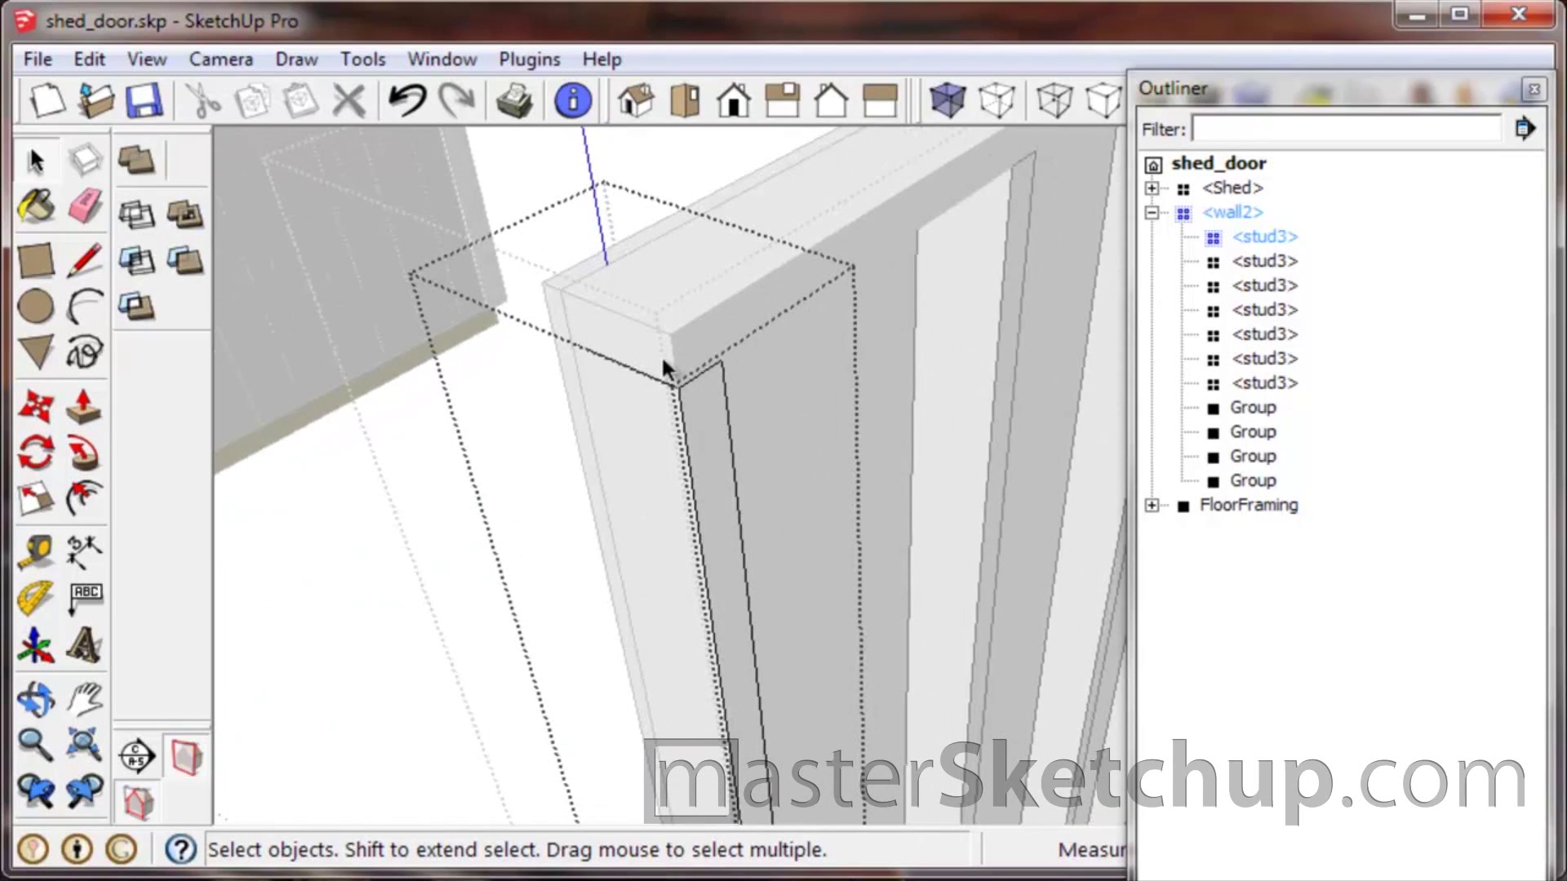
pyautogui.scroll(2, 667, 361)
pyautogui.press('p')
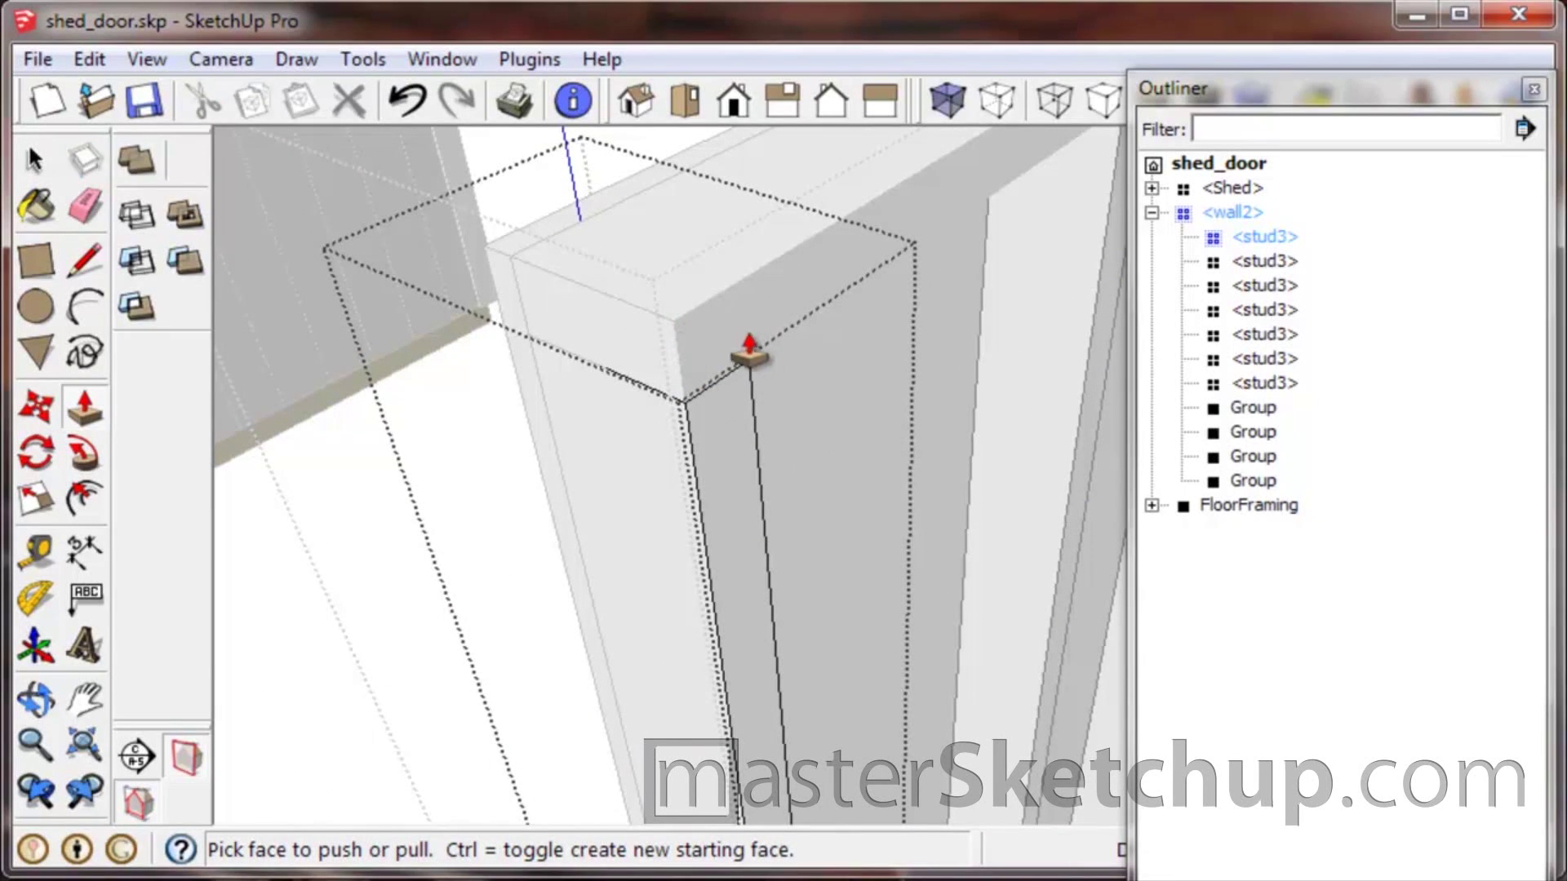
pyautogui.scroll(-2, 600, 371)
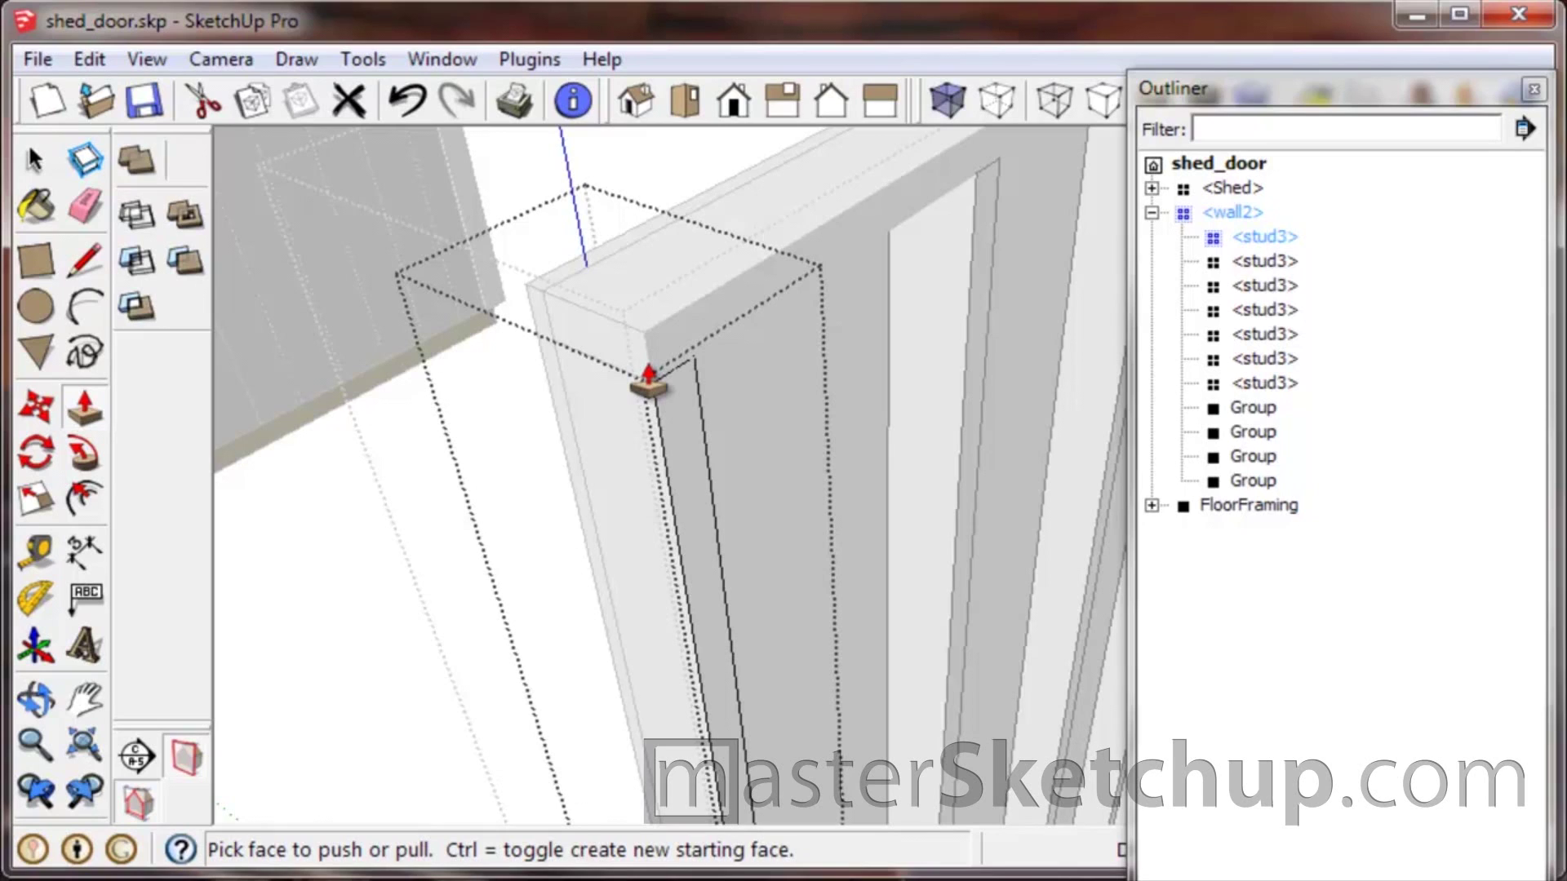
pyautogui.press('h')
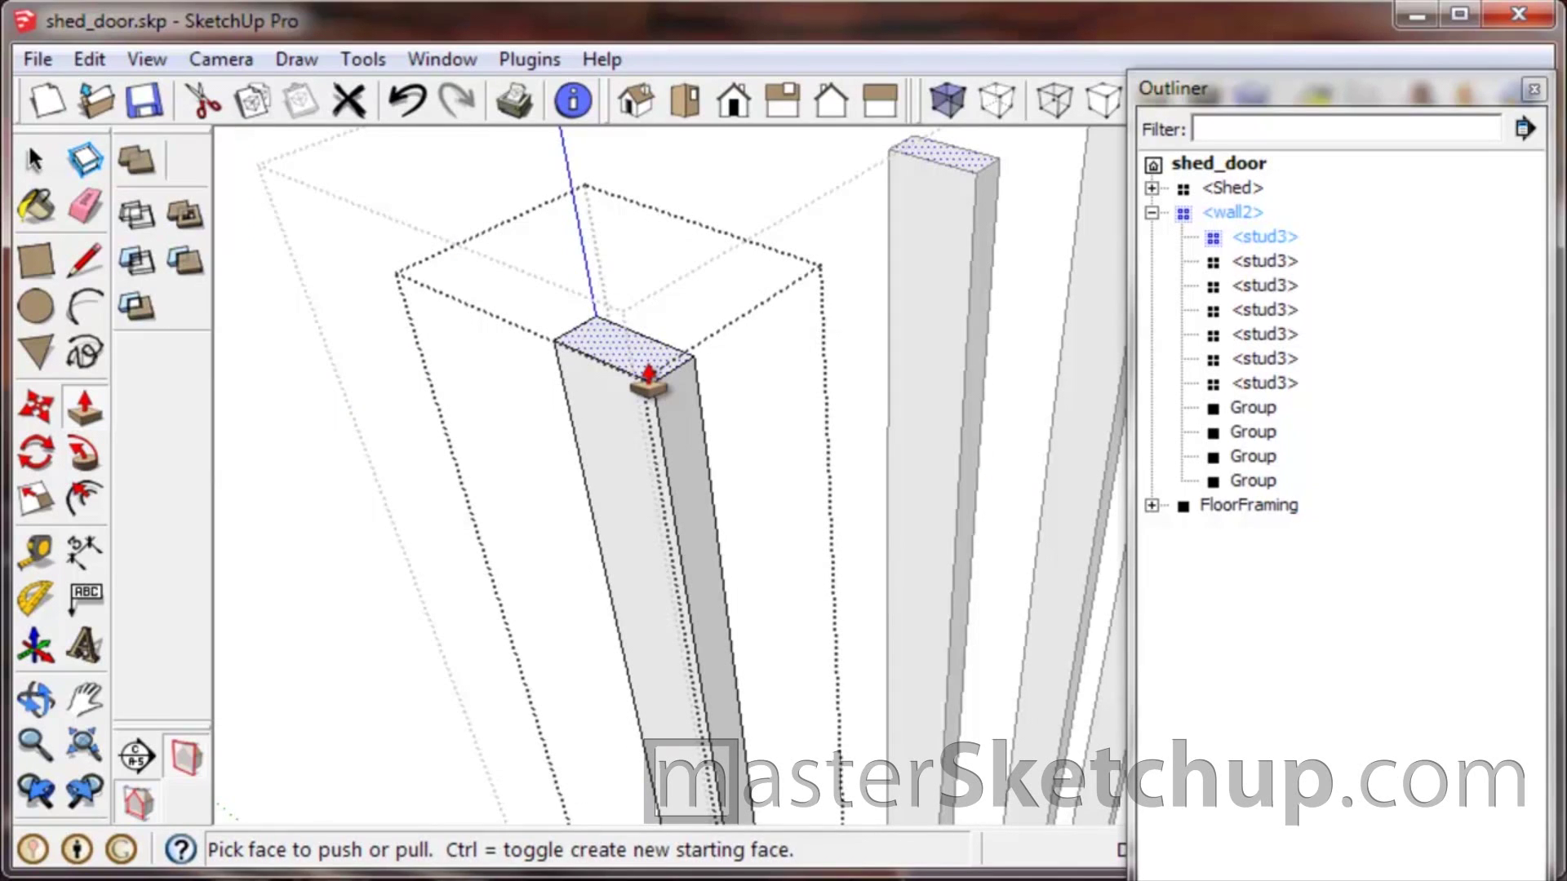
pyautogui.press('h')
pyautogui.press('h')
pyautogui.press('h')
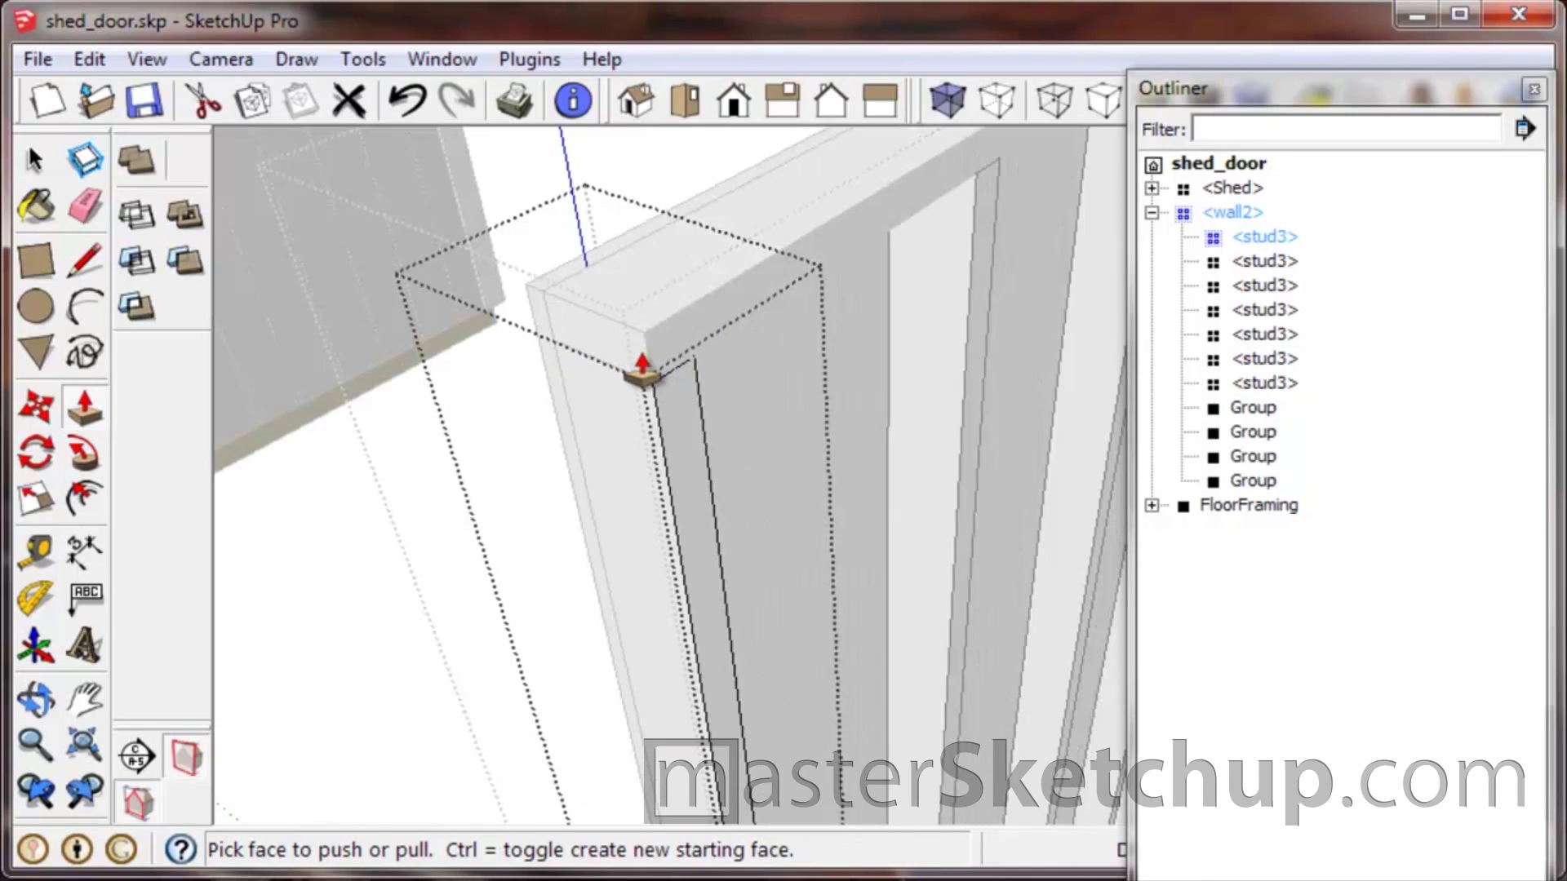
# Try lowering the end stud's top face with Push/Pull to preview the height change across all stud3 instances.
pyautogui.click(642, 371)
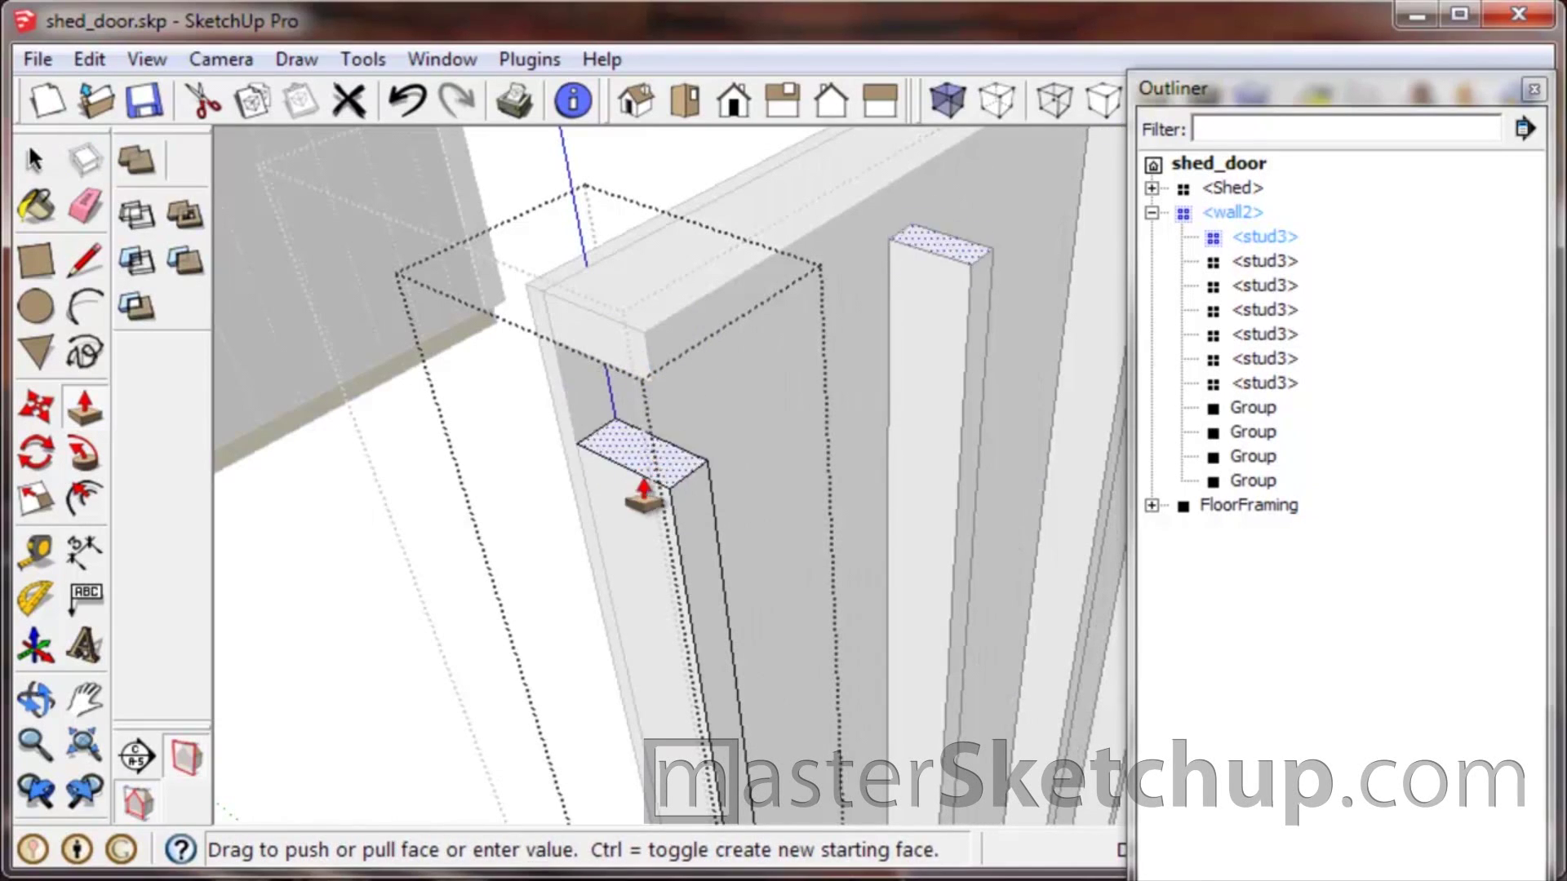
pyautogui.press('Escape')
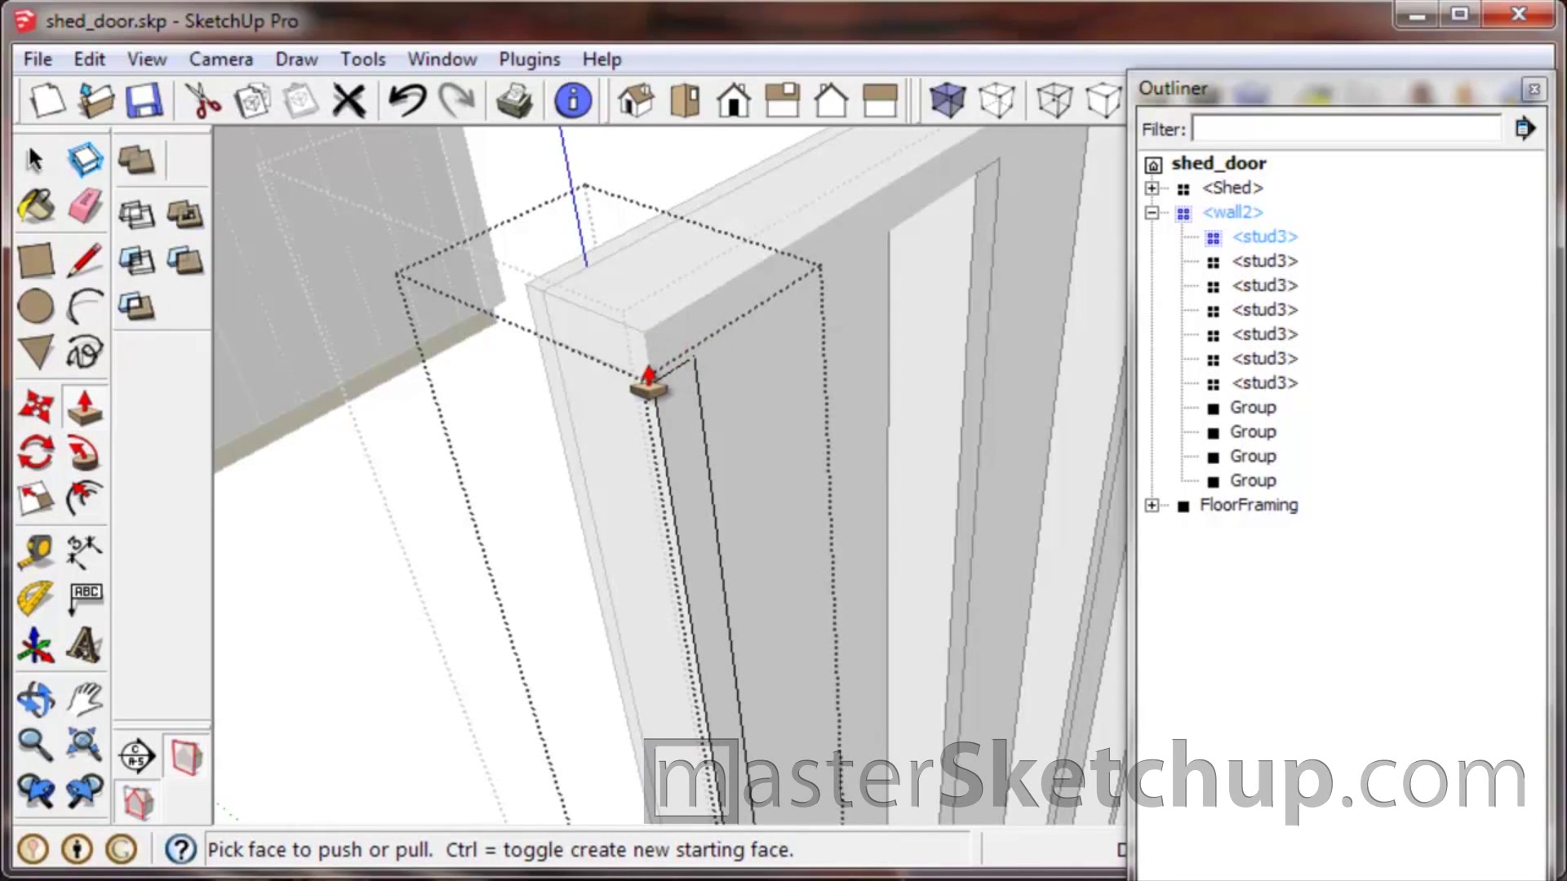
pyautogui.click(648, 379)
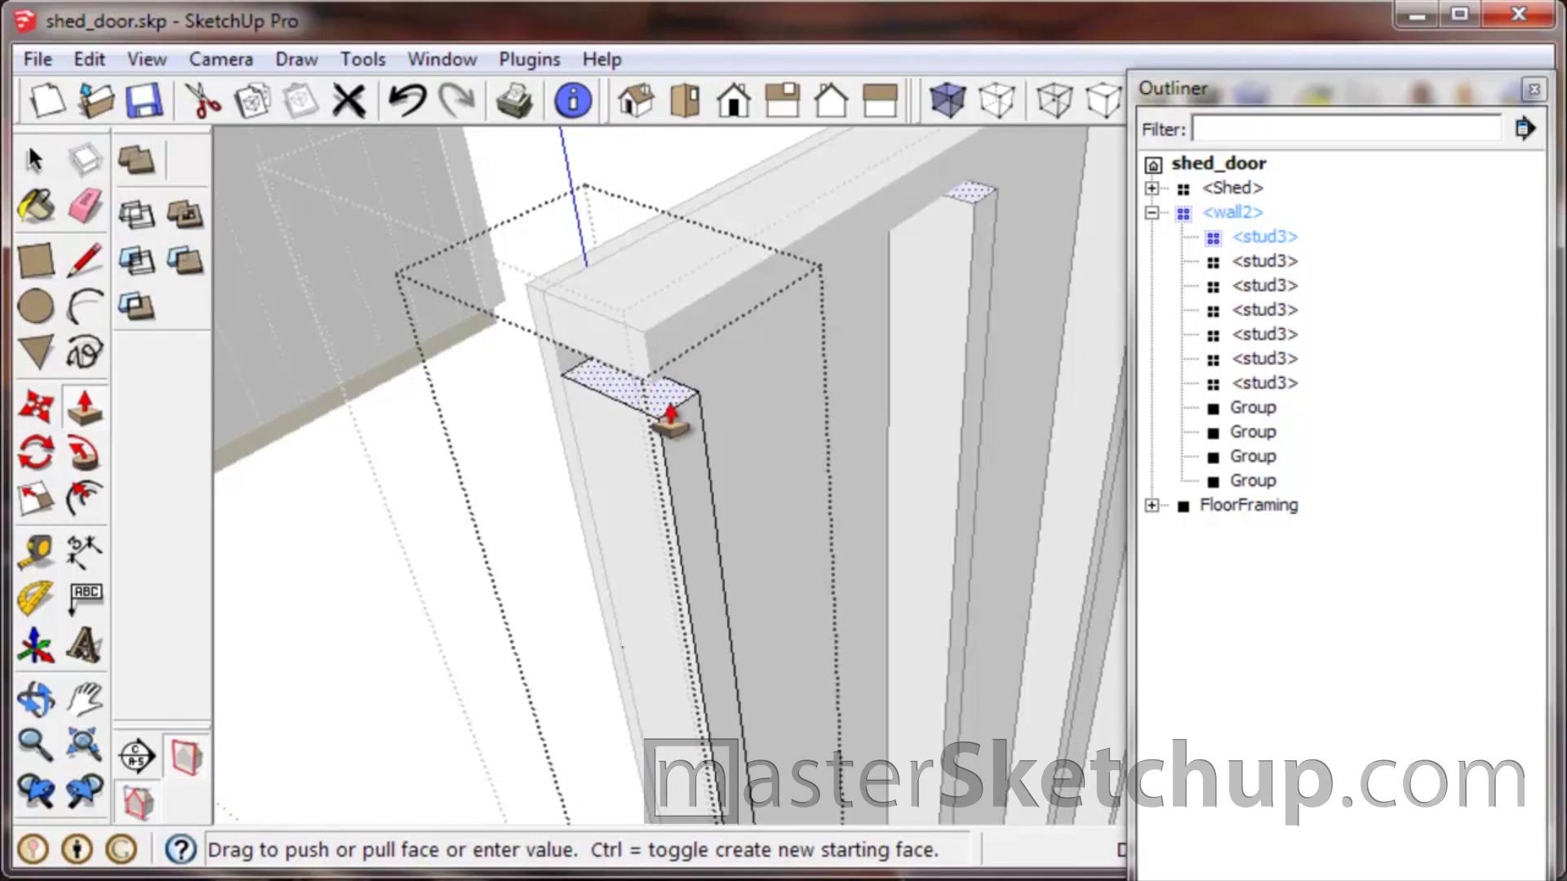
pyautogui.scroll(-6, 587, 474)
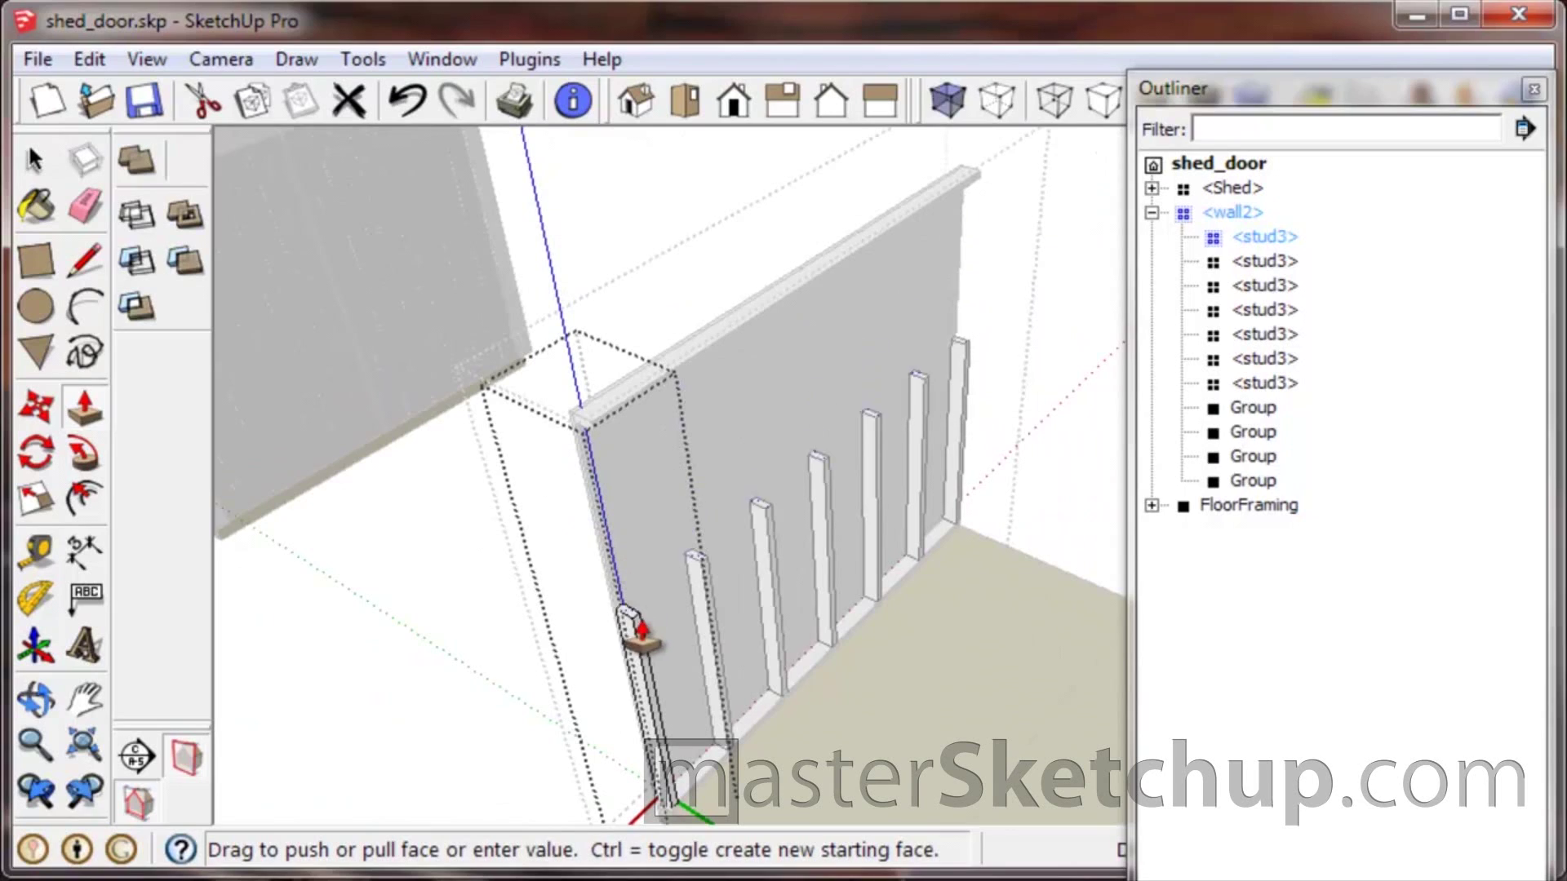
pyautogui.press('Escape')
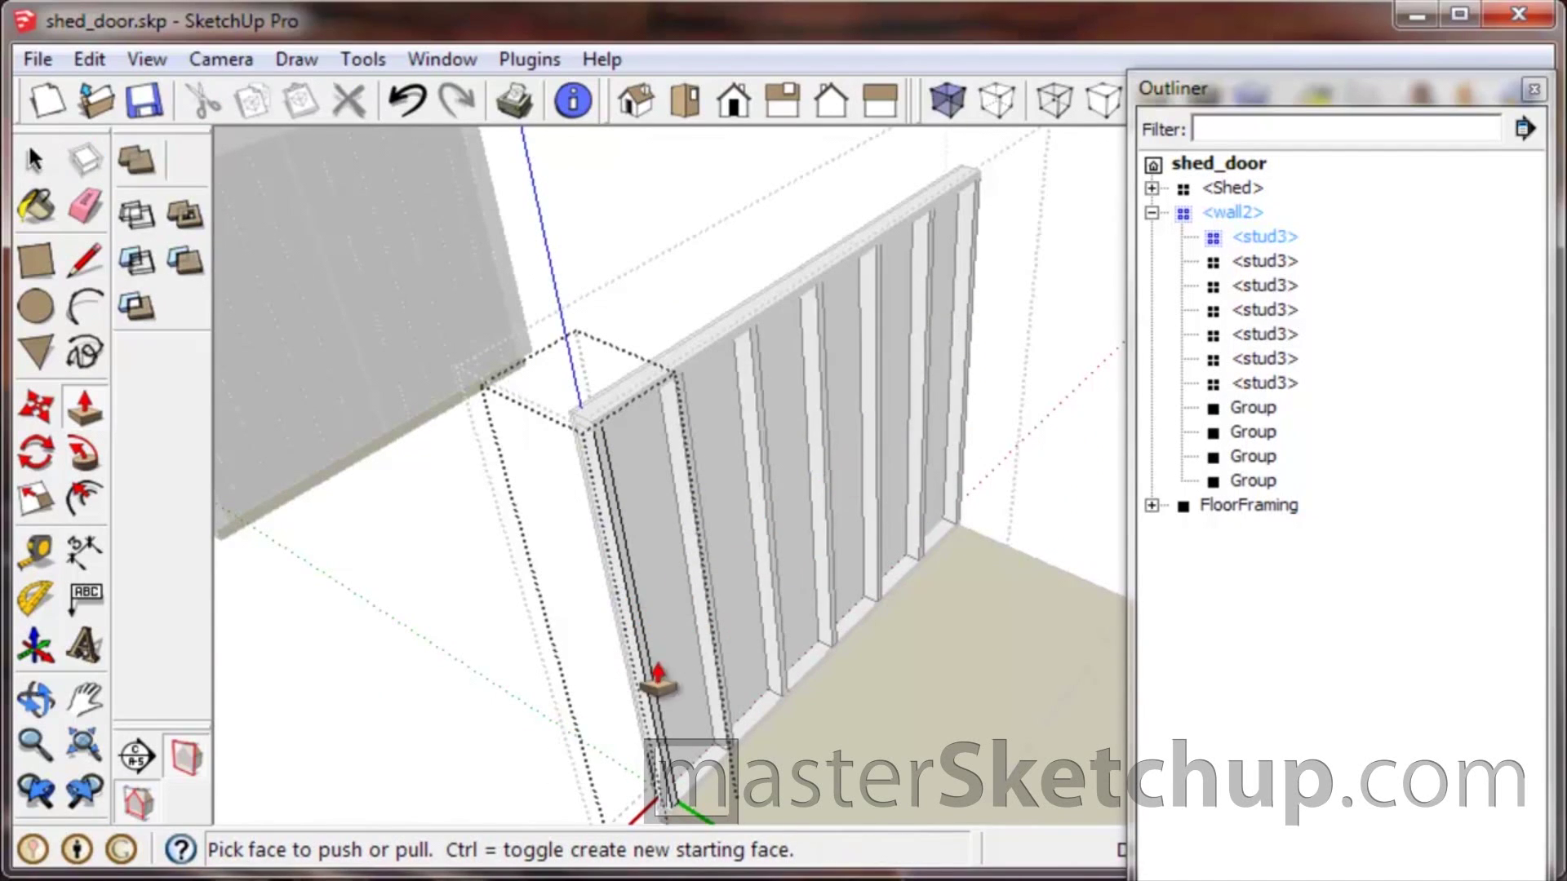
# Leave editing of the stud3 component and its parent wall2 component.
pyautogui.press('space')
pyautogui.hotkey('ctrl', 'a')
pyautogui.scroll(-3, 488, 353)
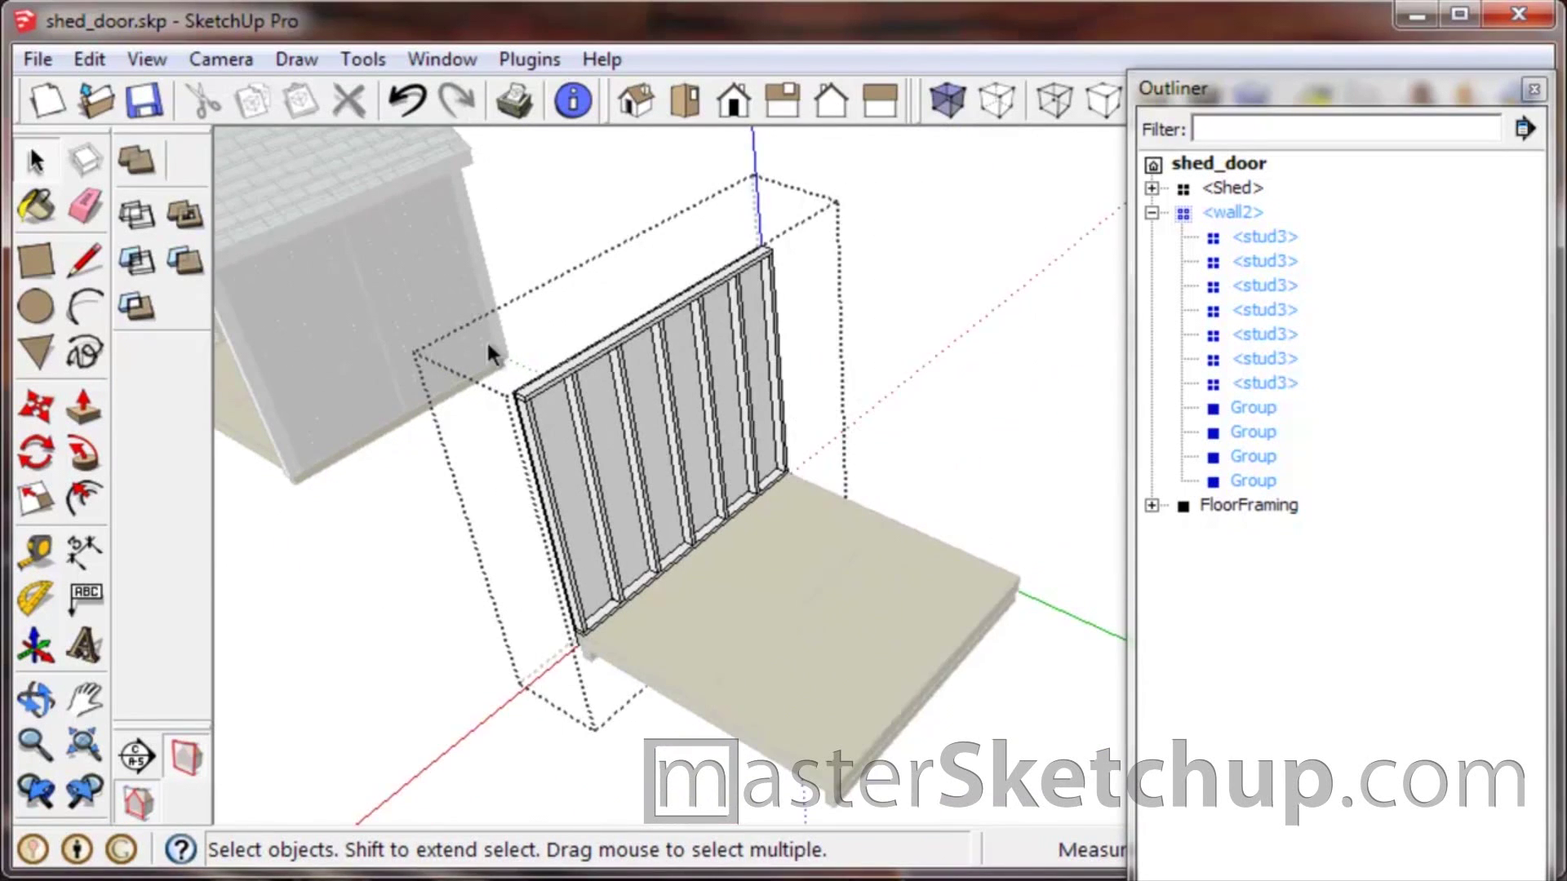
pyautogui.click(640, 189)
# Copy the wall2 component from the floor platform's near corner along its front edge to the opposite side.
pyautogui.click(617, 528)
pyautogui.moveTo(571, 645); pyautogui.dragTo(649, 605, button='middle')
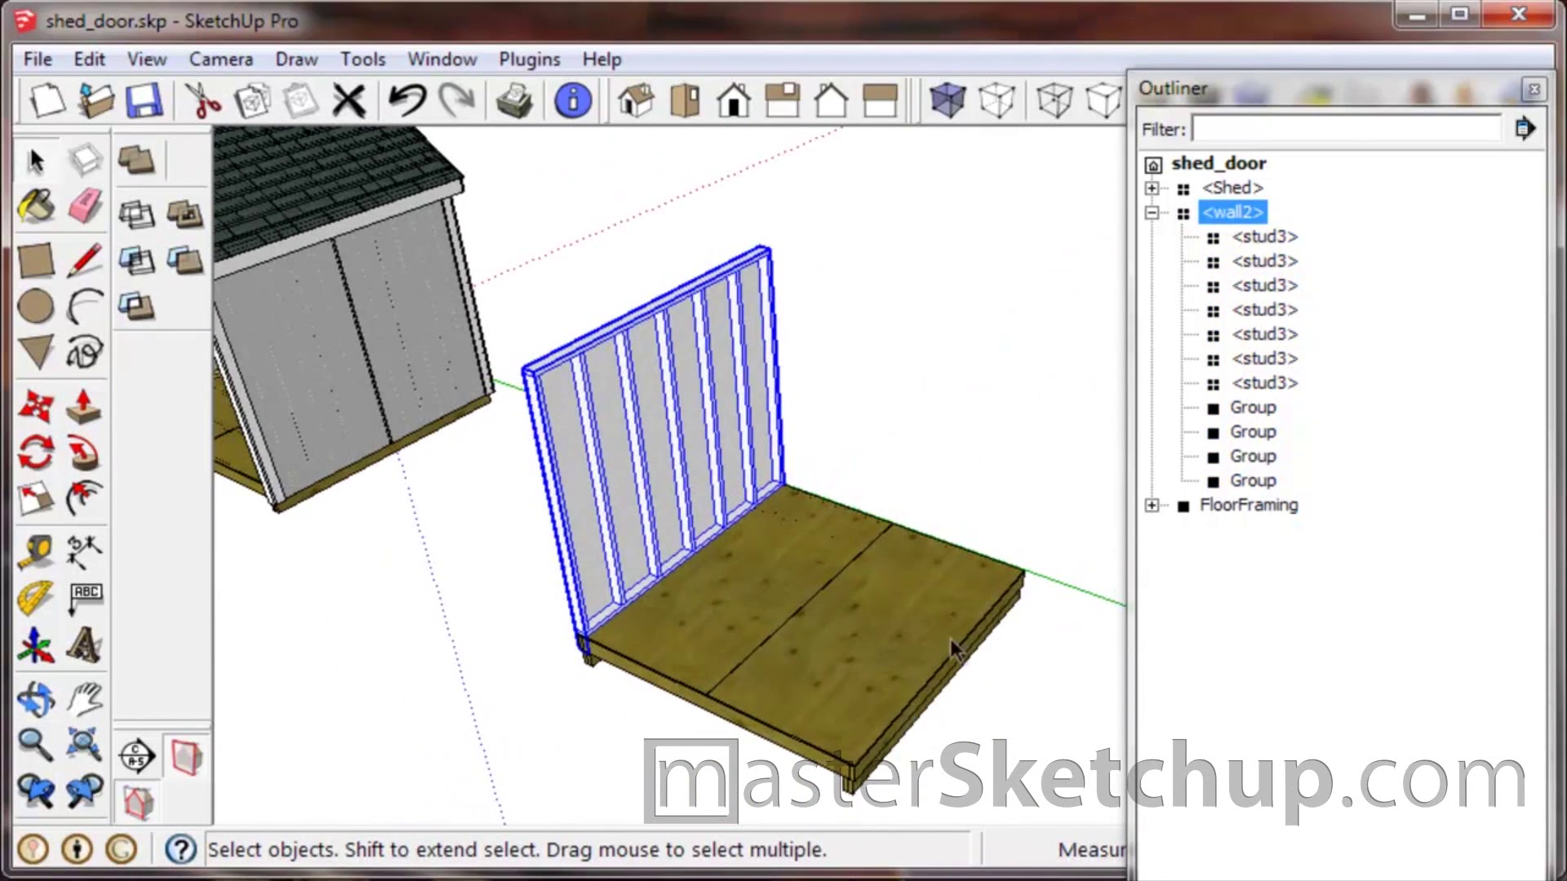
pyautogui.scroll(5, 600, 634)
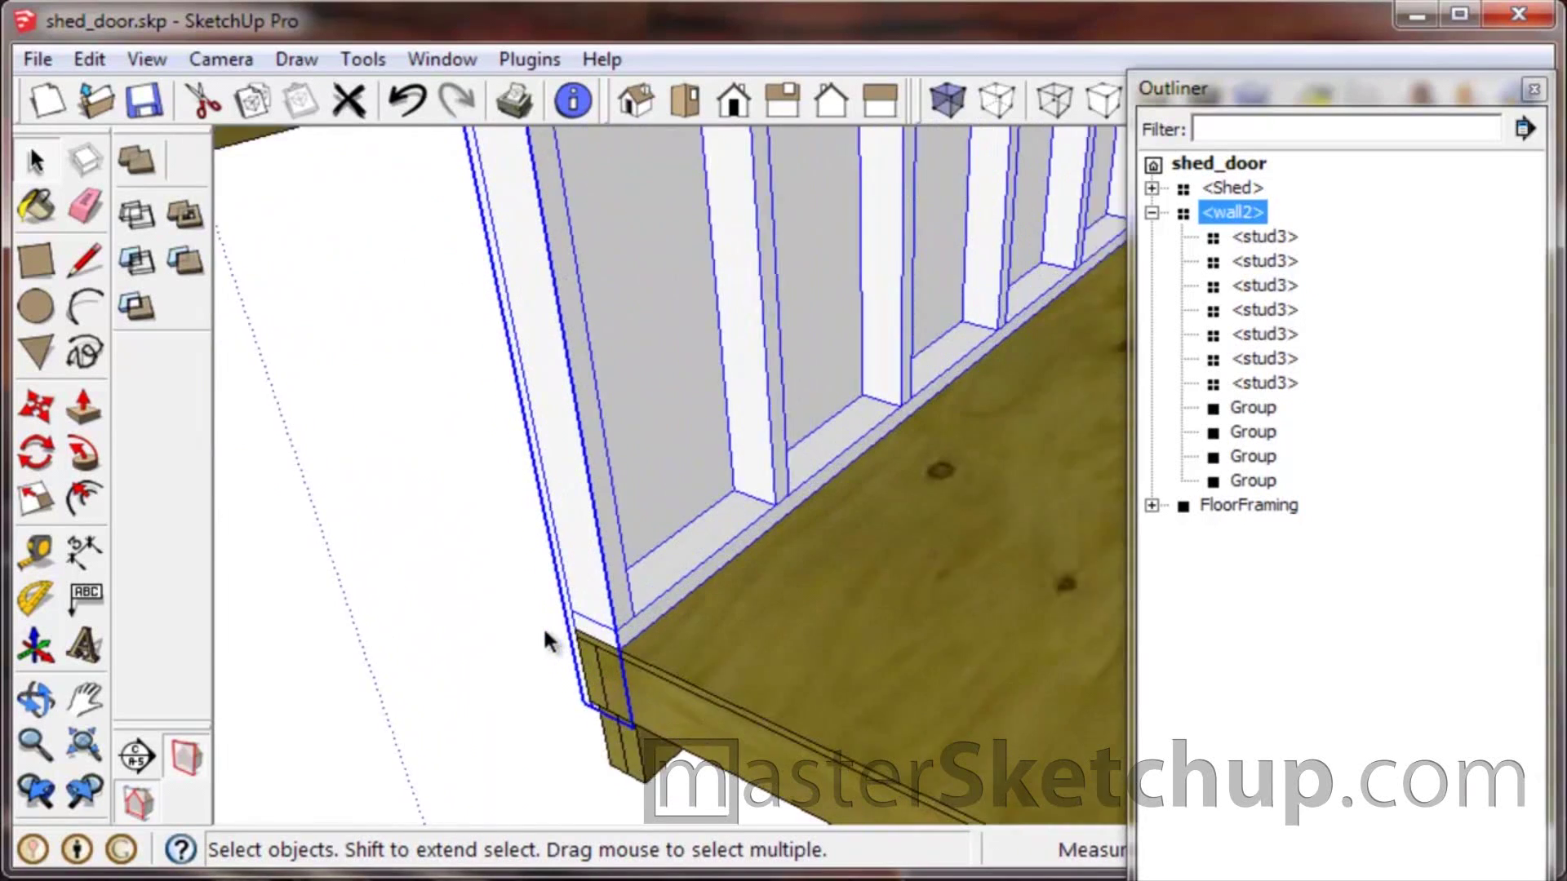
pyautogui.press('m')
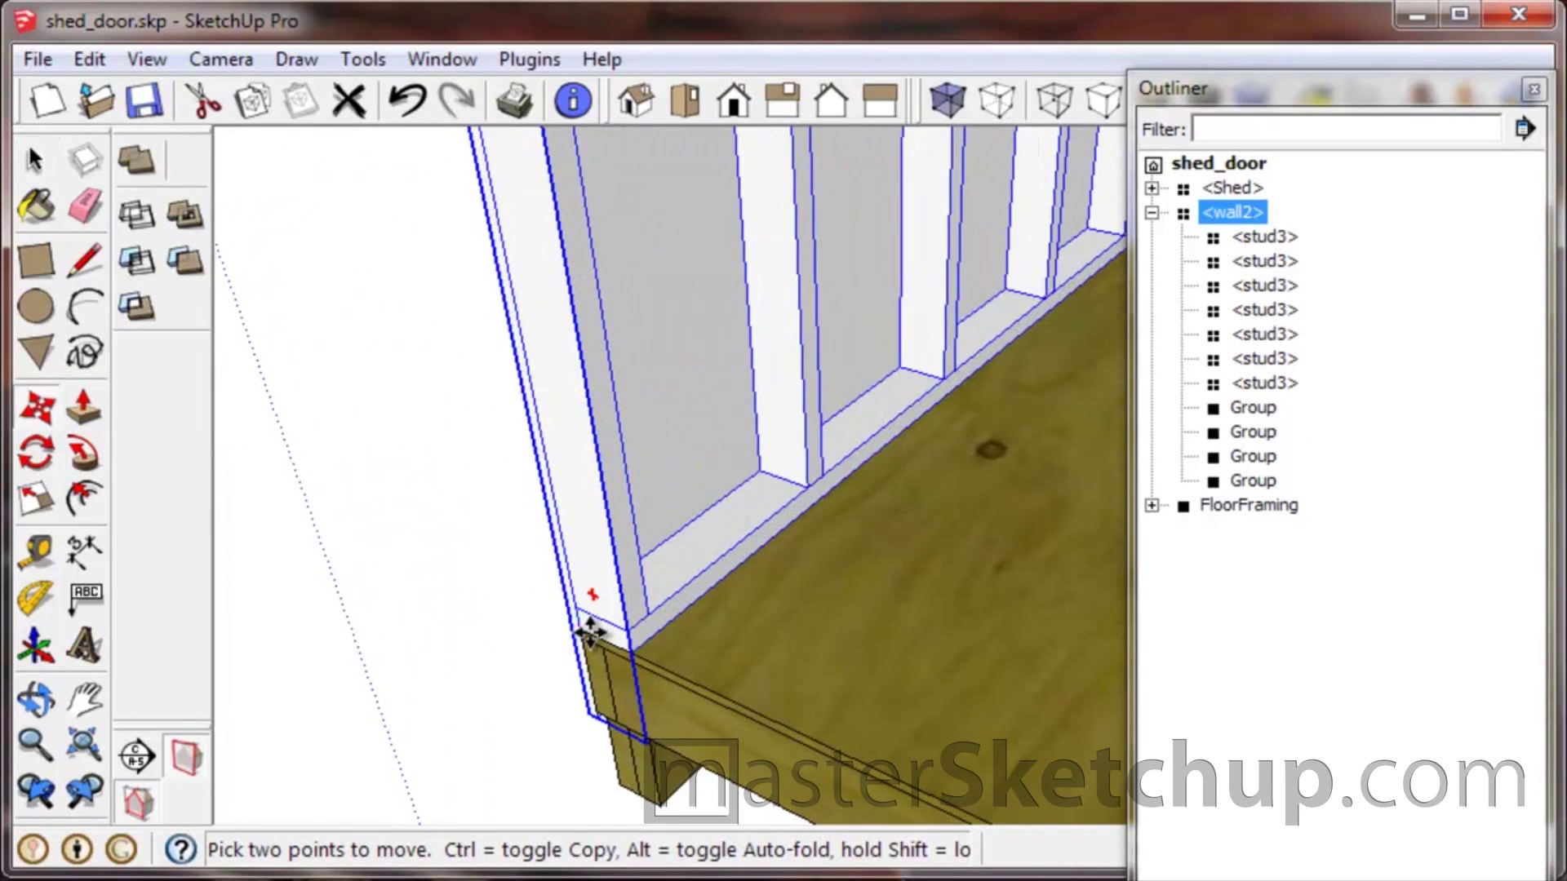
pyautogui.scroll(-5, 575, 635)
pyautogui.click(589, 635)
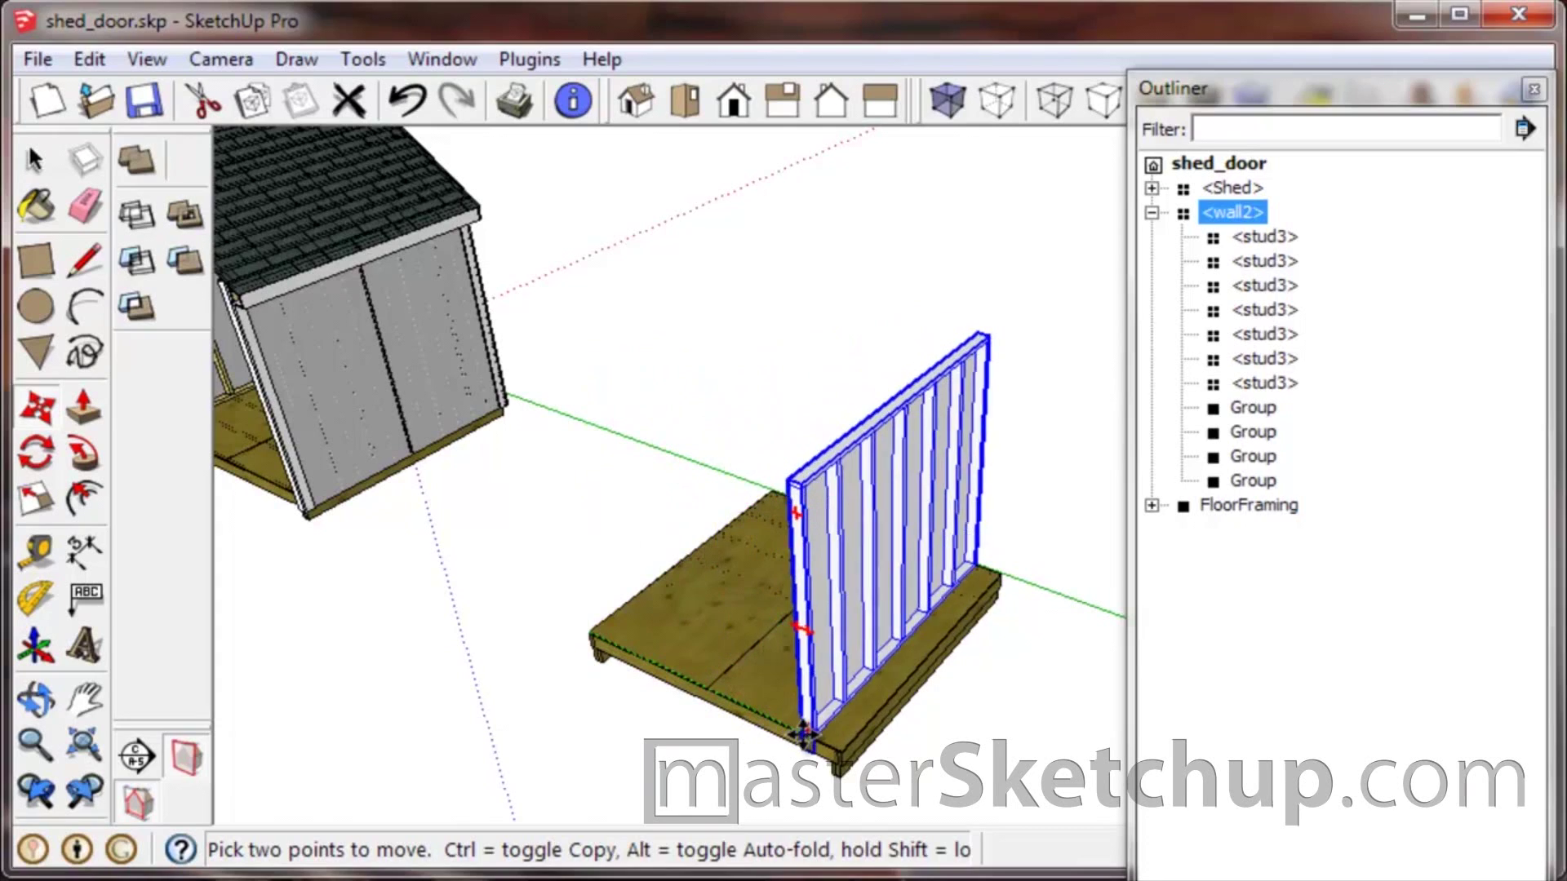
pyautogui.press('ctrl')
pyautogui.scroll(4, 841, 747)
pyautogui.scroll(3, 841, 747)
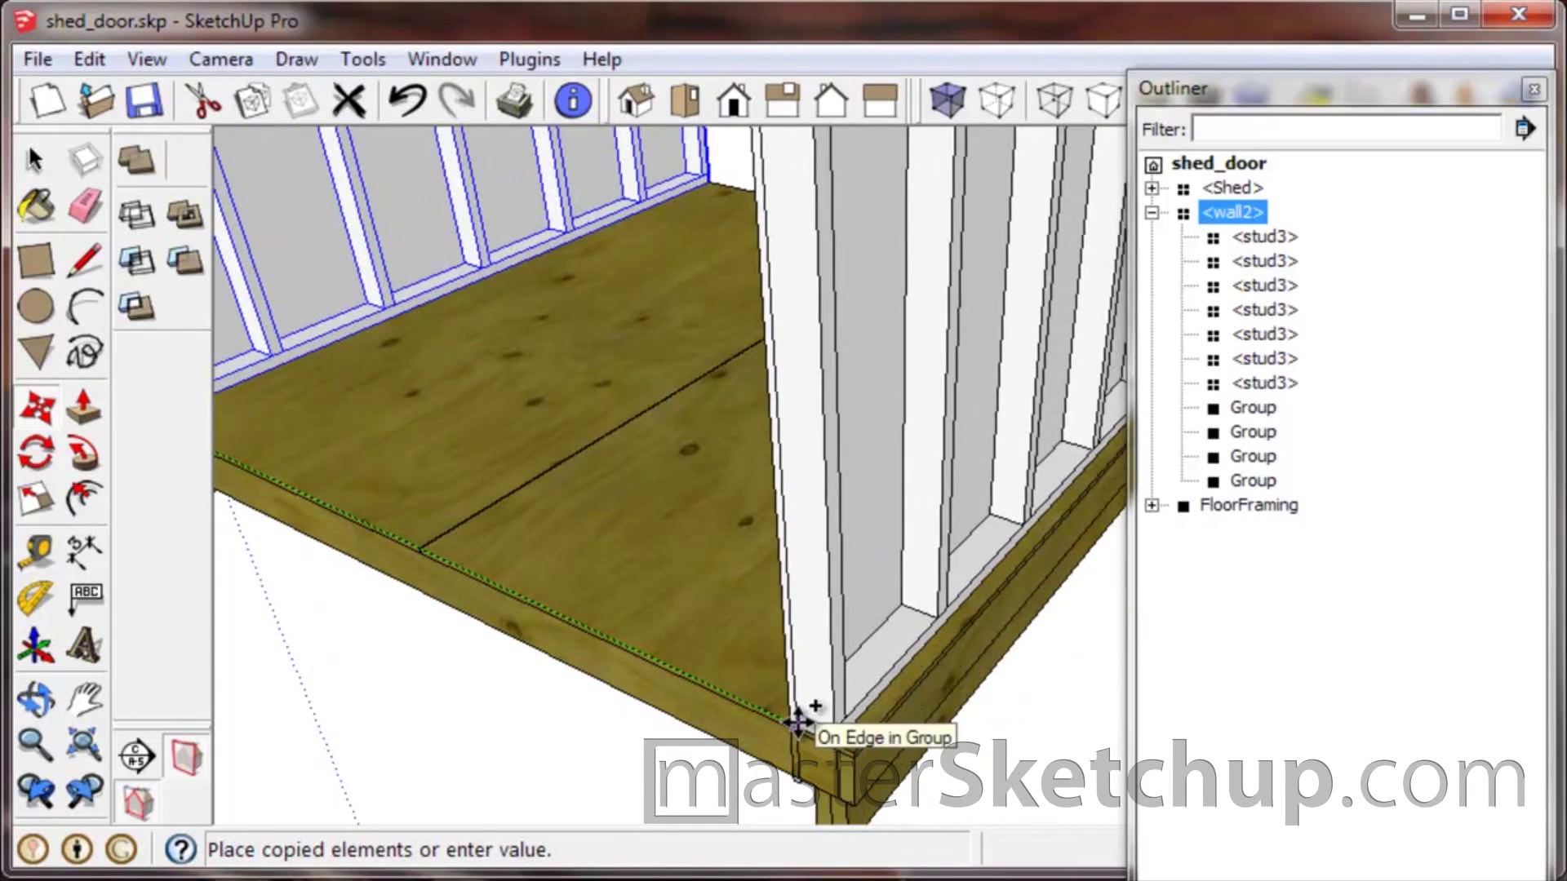
pyautogui.click(808, 734)
pyautogui.scroll(2, 808, 734)
pyautogui.scroll(-2, 787, 779)
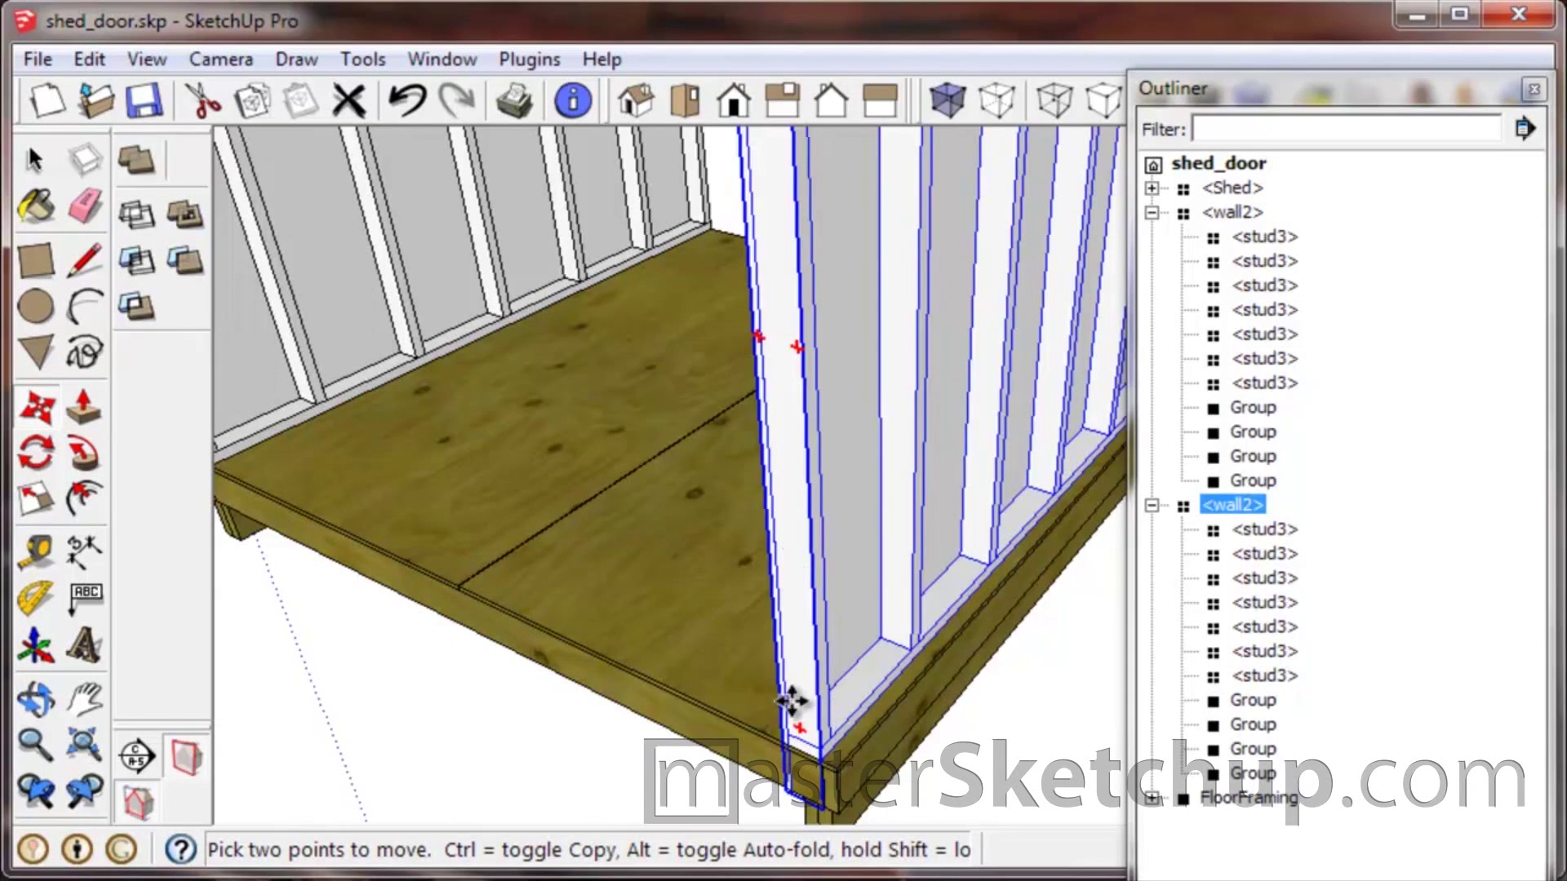
pyautogui.scroll(-5, 790, 700)
pyautogui.press('q')
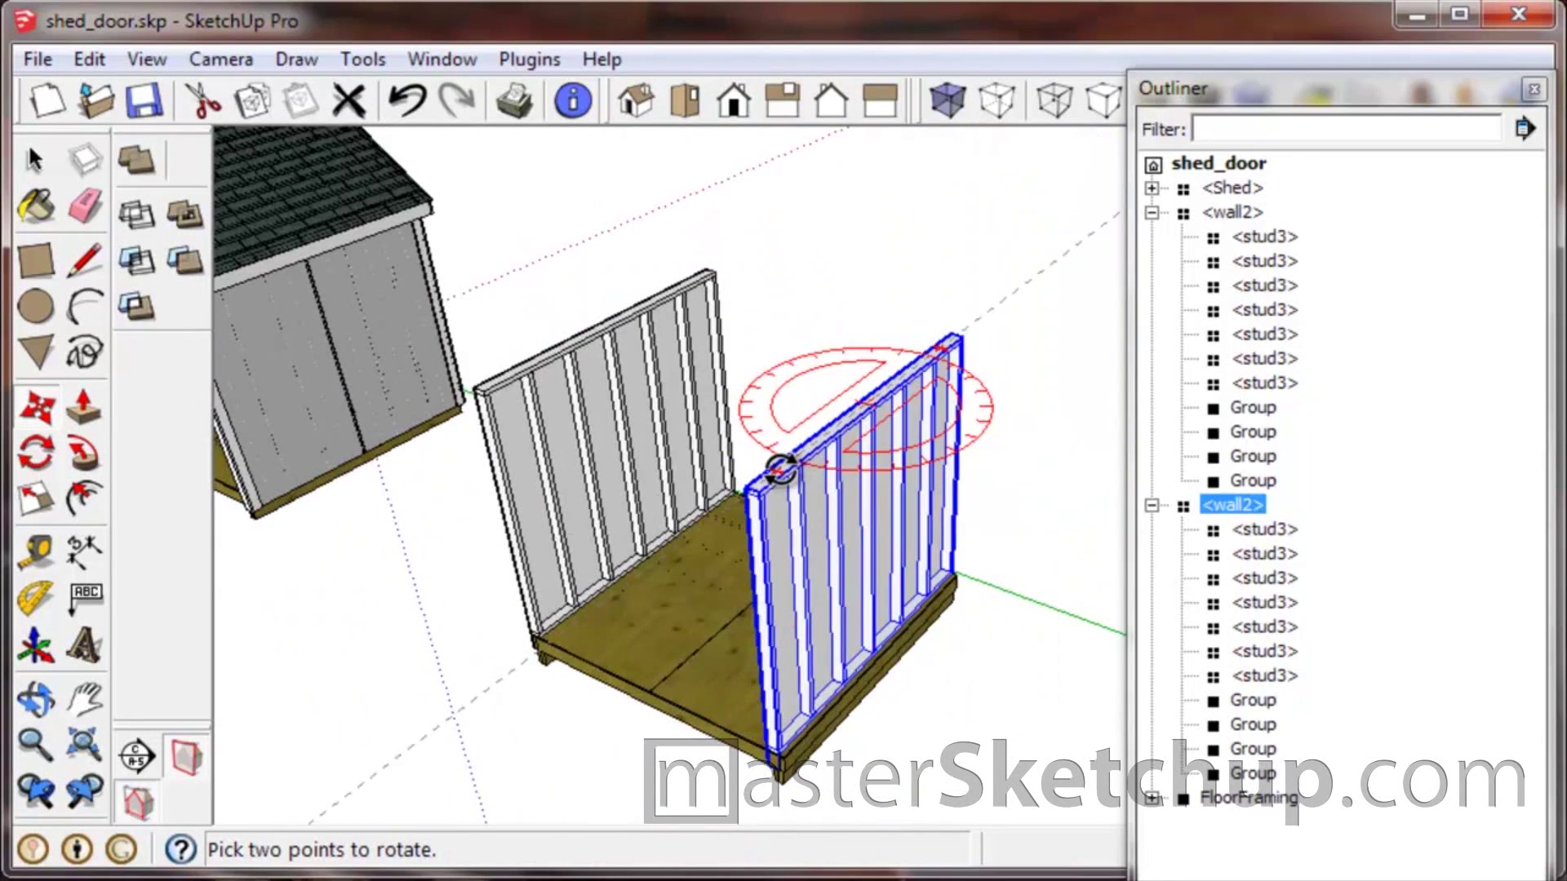
pyautogui.click(778, 467)
pyautogui.click(923, 328)
pyautogui.press('m')
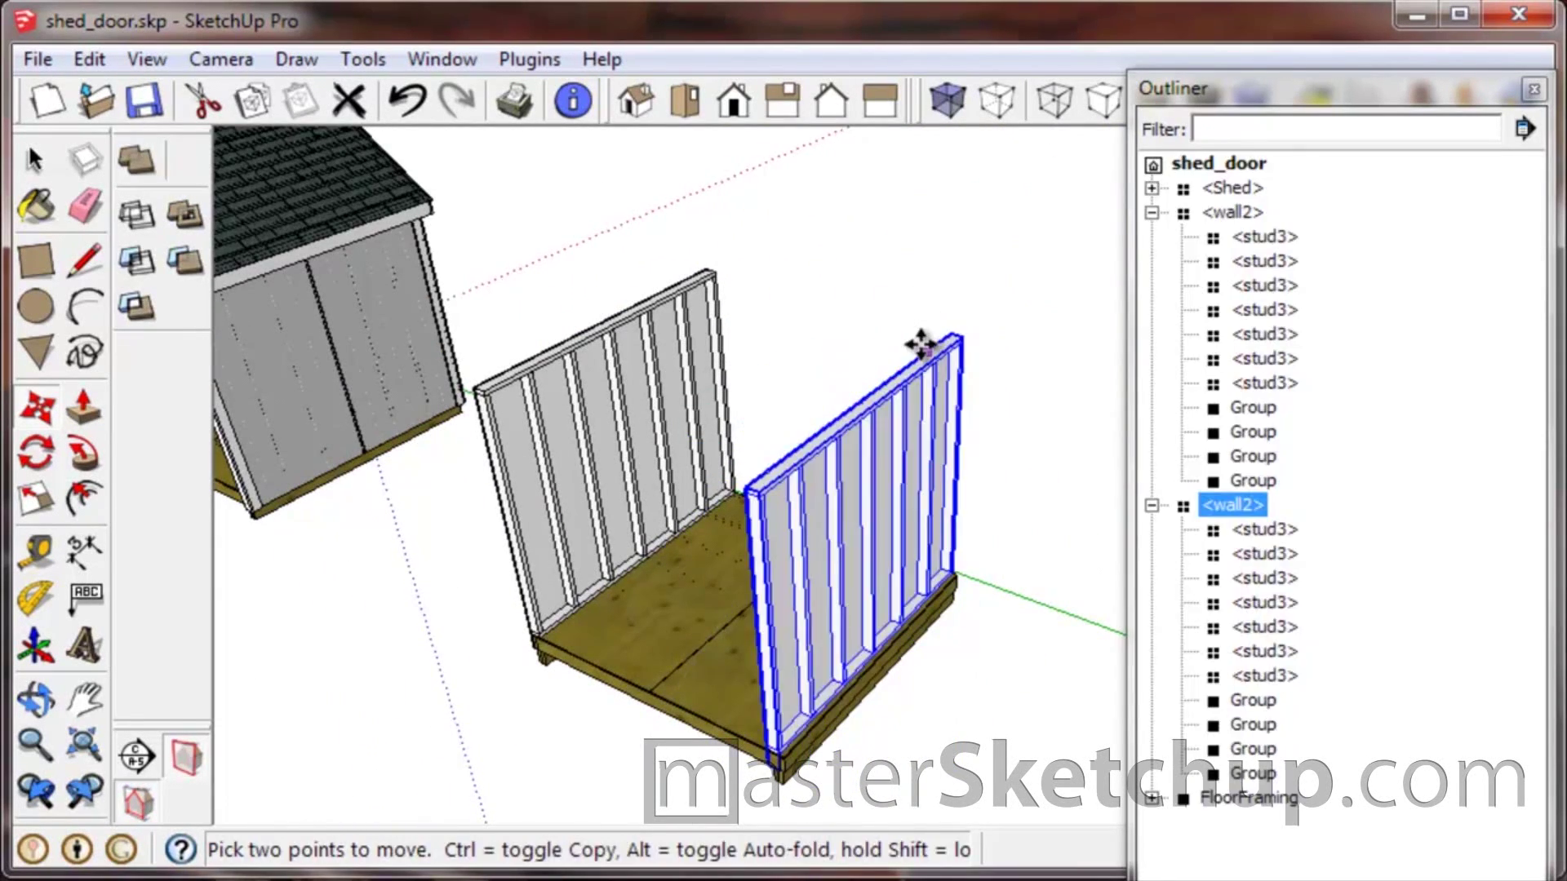
# Flip the copied wall2 along the component's green axis so its studs face inward.
pyautogui.rightClick(760, 592)
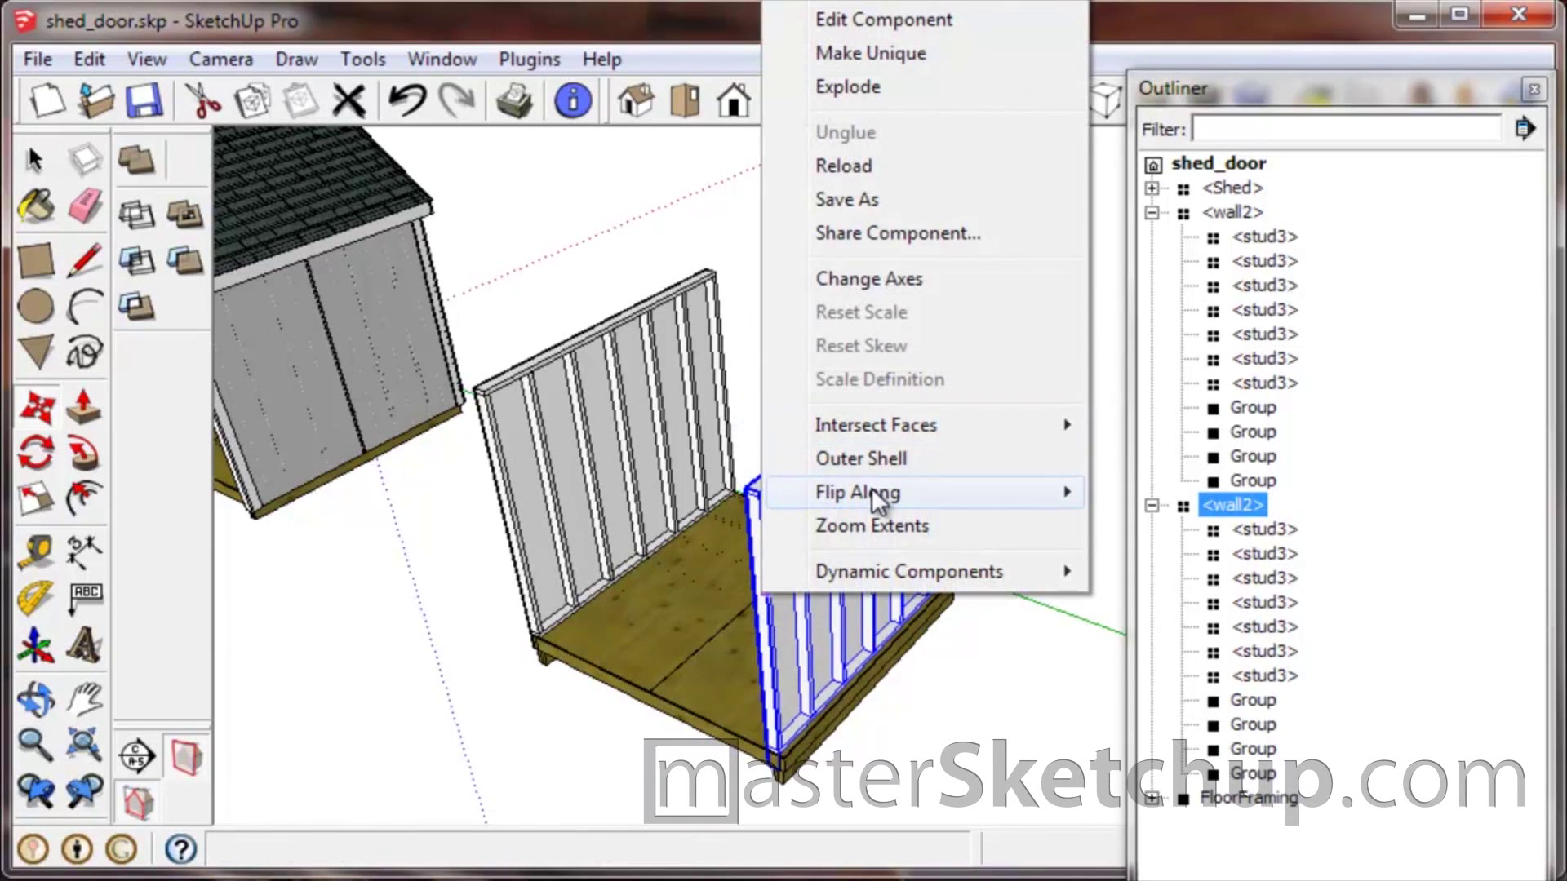
pyautogui.moveTo(877, 494)
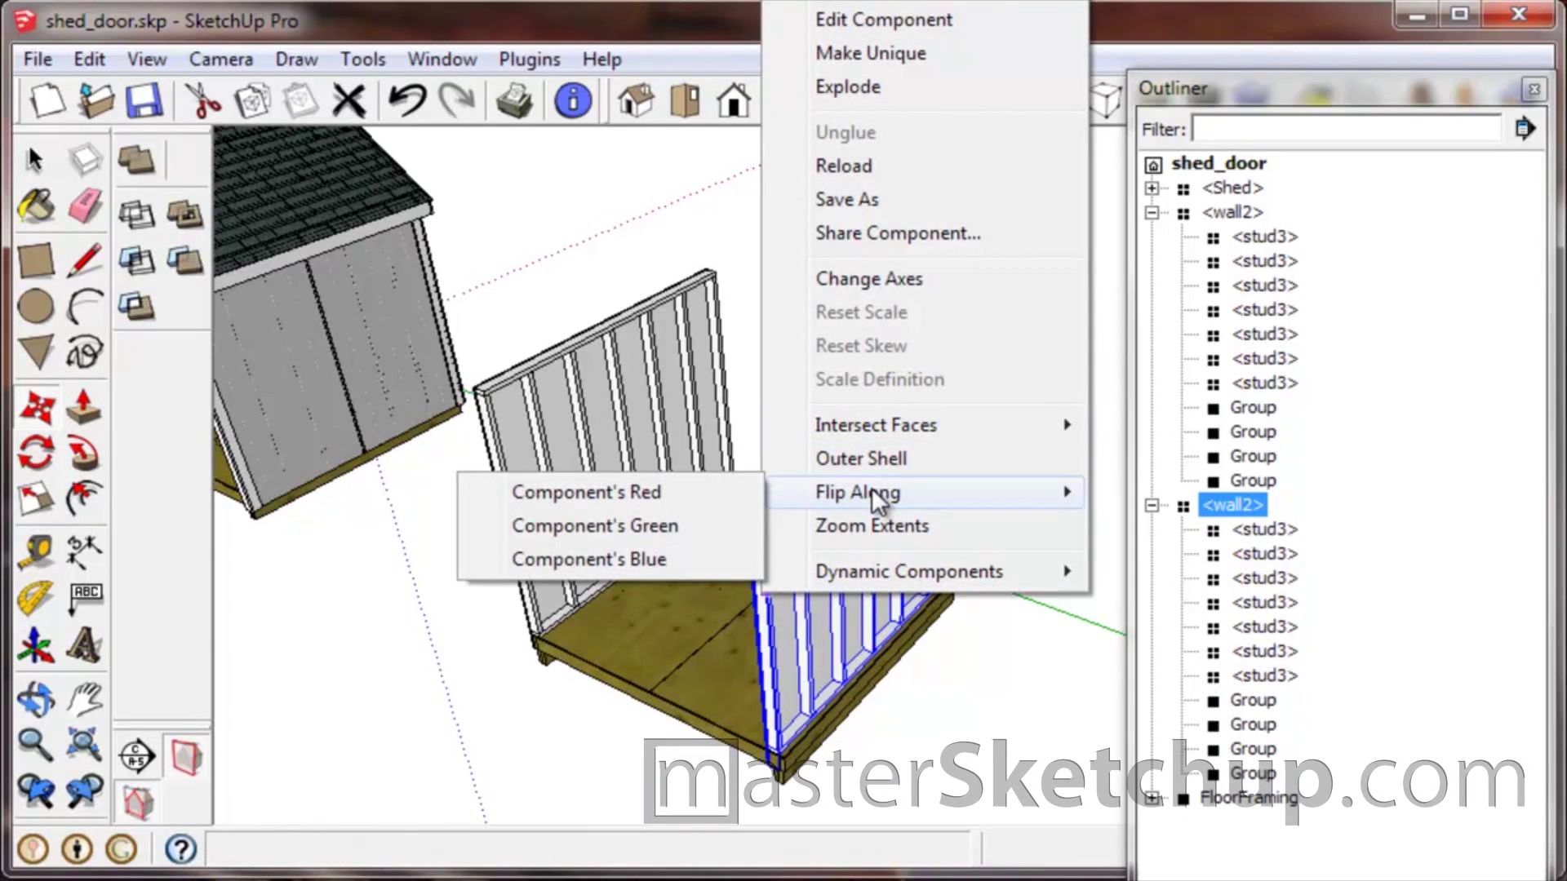
pyautogui.click(688, 526)
# Move the flipped wall outward from its bottom front corner to the floor platform's outer corner, and deselect it.
pyautogui.moveTo(704, 644); pyautogui.dragTo(927, 647, button='middle')
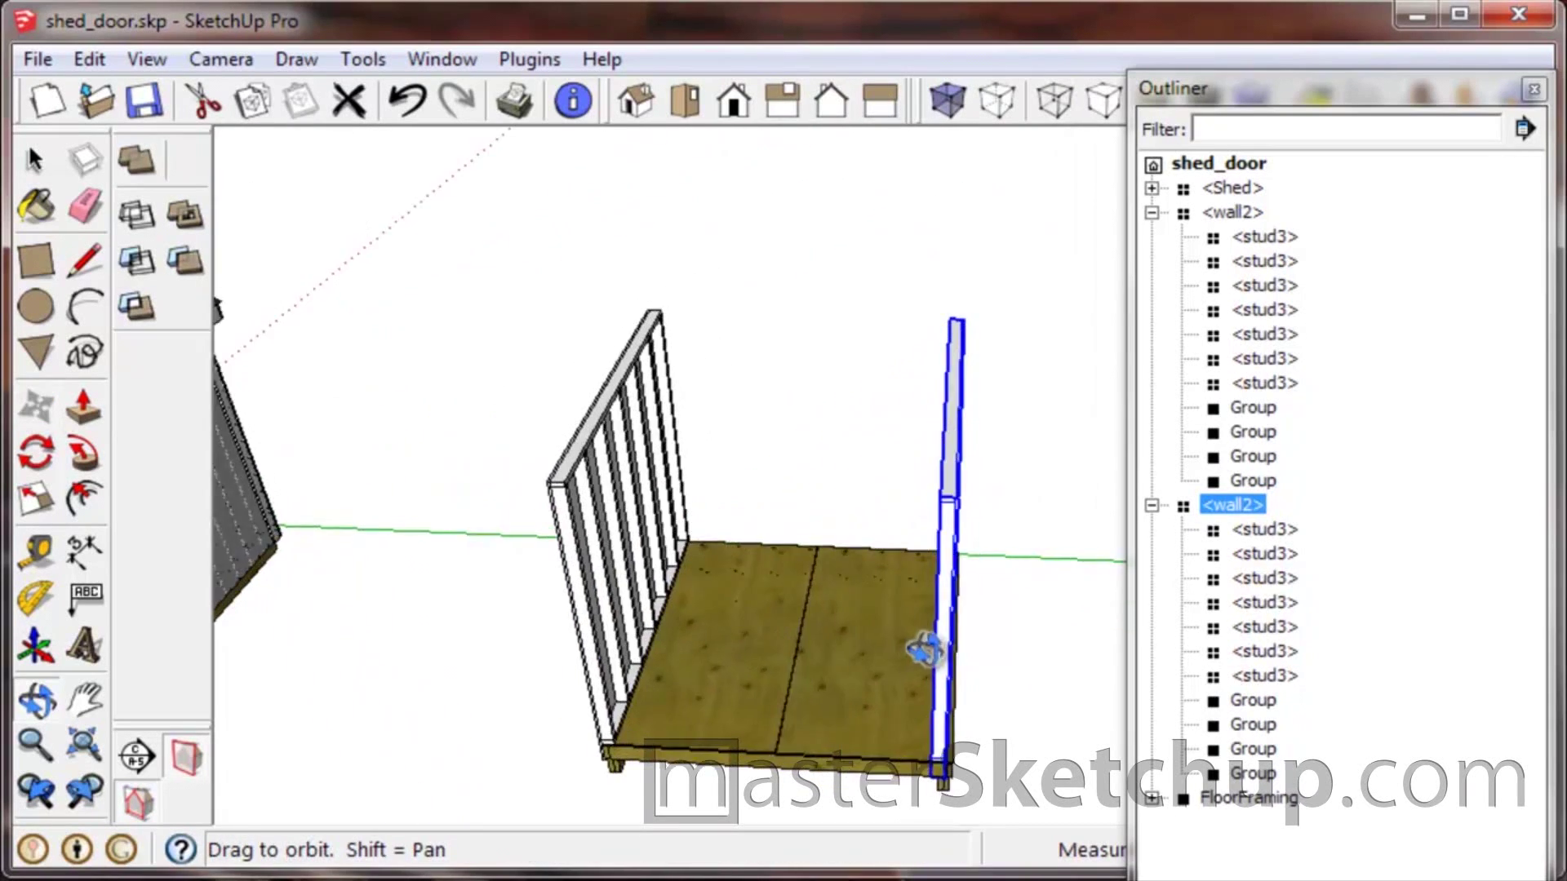
pyautogui.press('m')
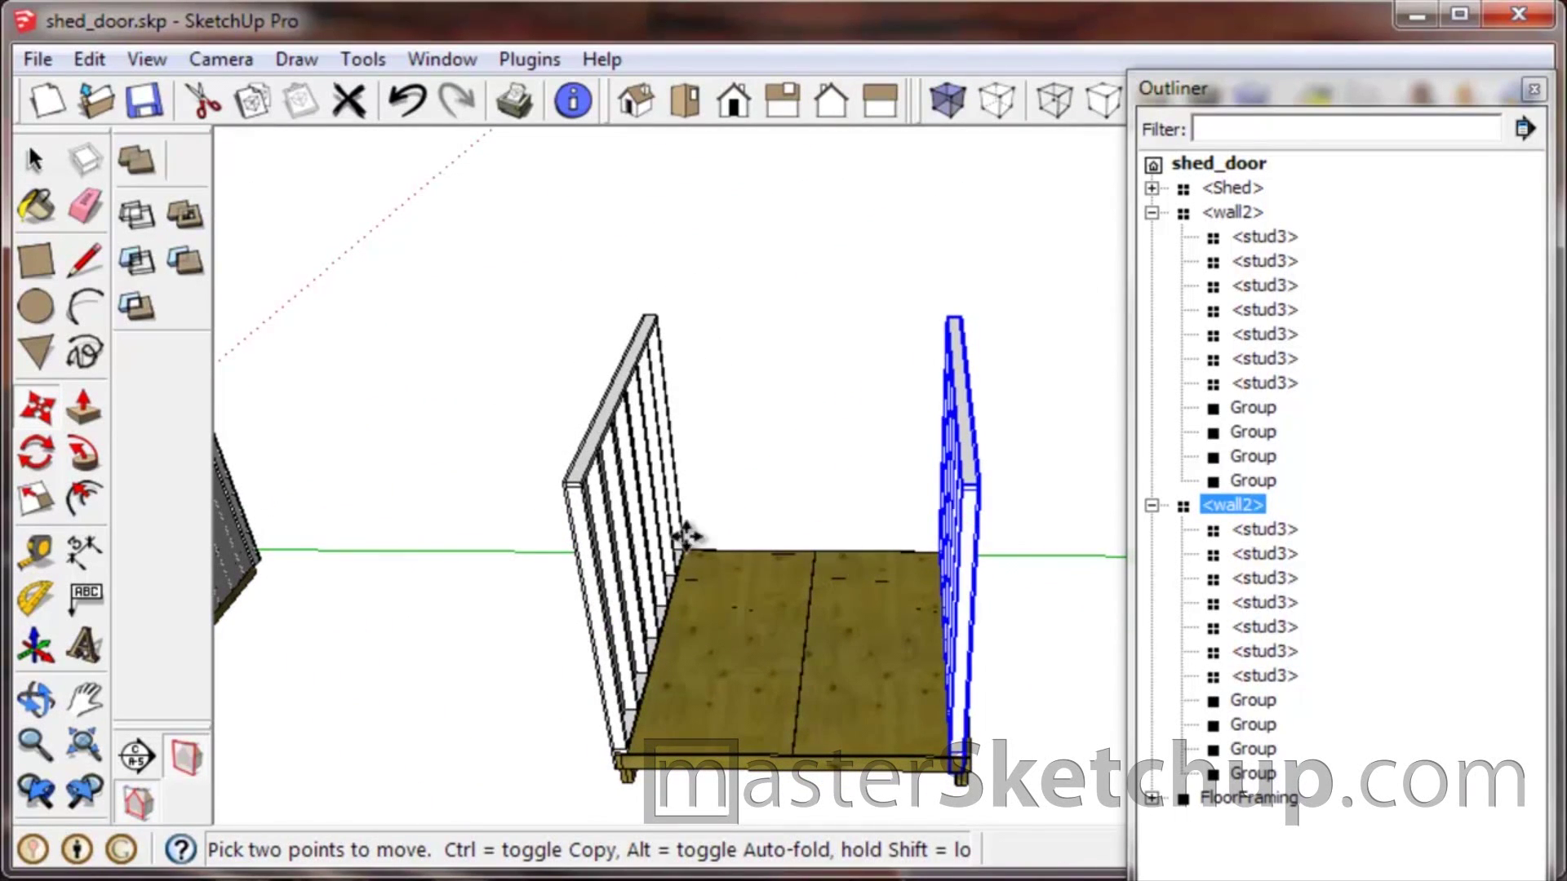
pyautogui.moveTo(863, 702); pyautogui.dragTo(1070, 704, button='middle')
pyautogui.scroll(10, 1052, 718)
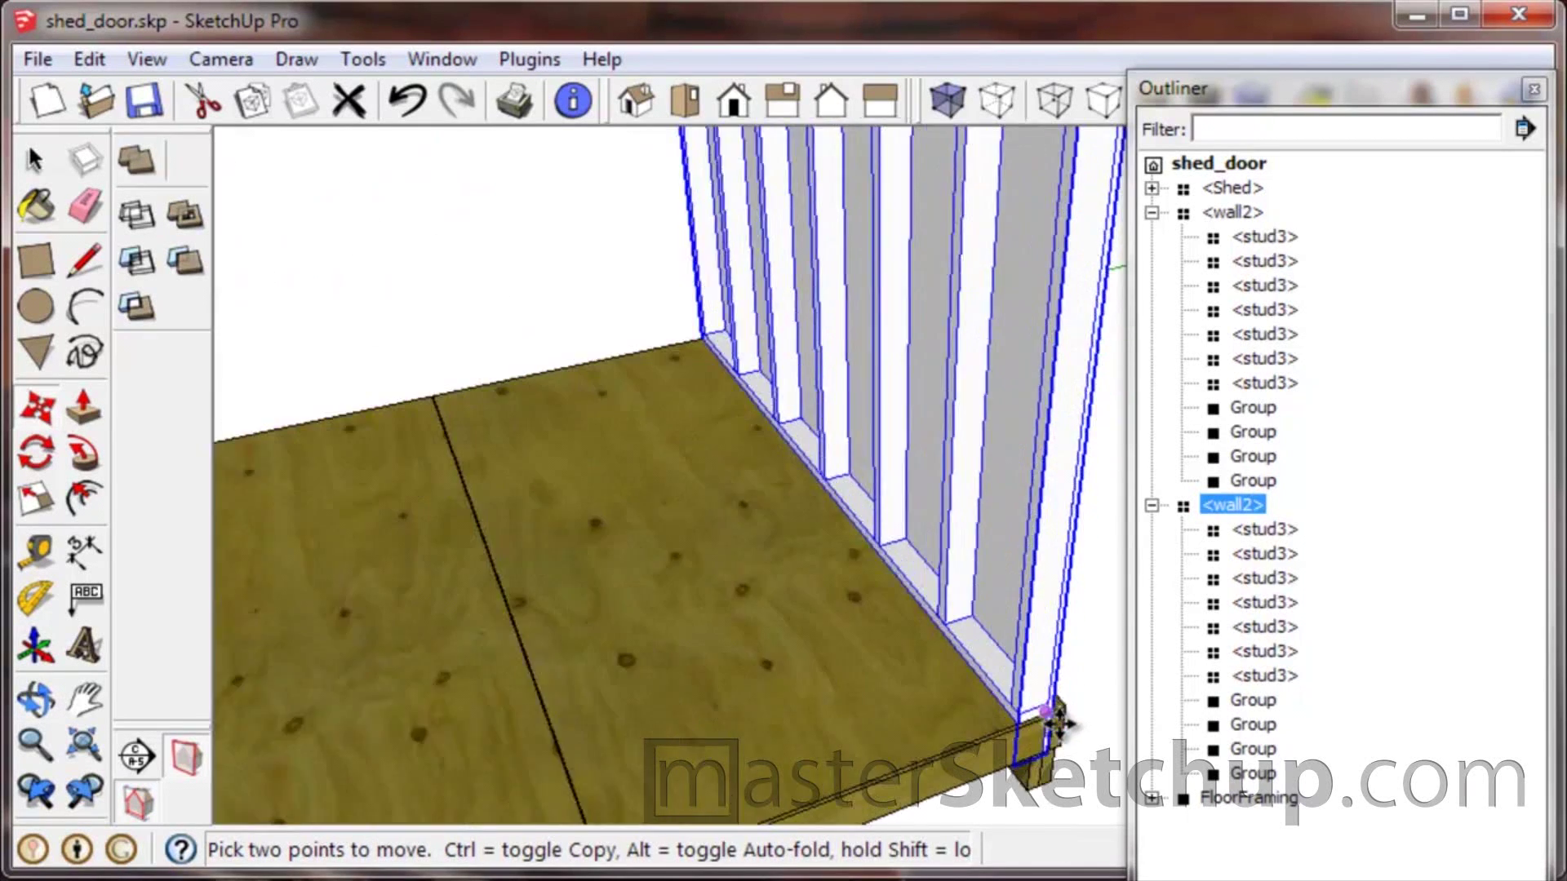
pyautogui.moveTo(783, 722); pyautogui.dragTo(612, 651, button='middle')
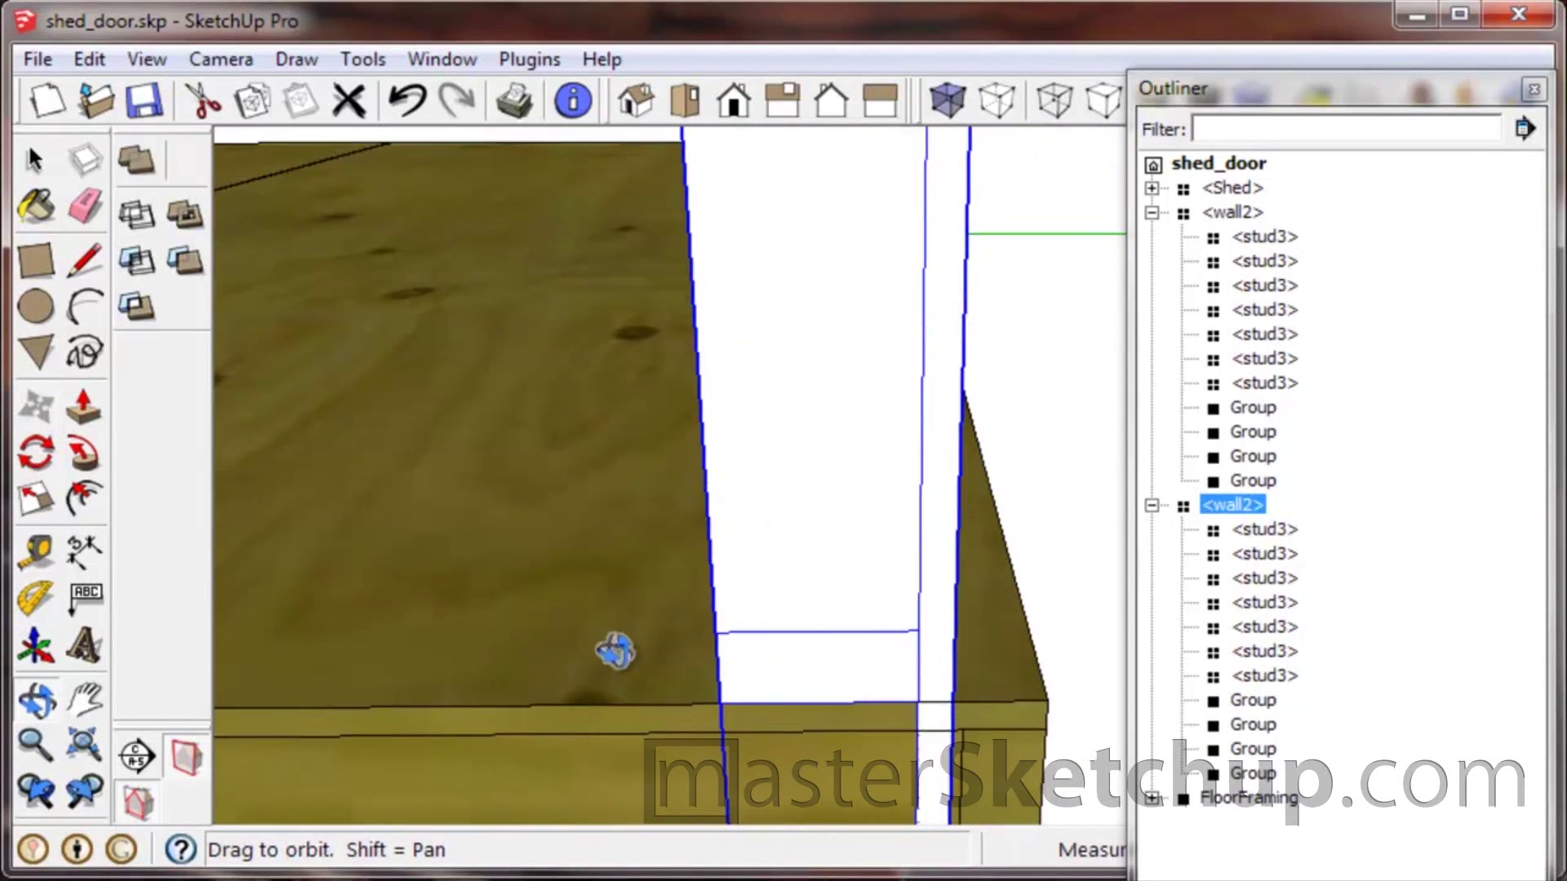
pyautogui.click(919, 703)
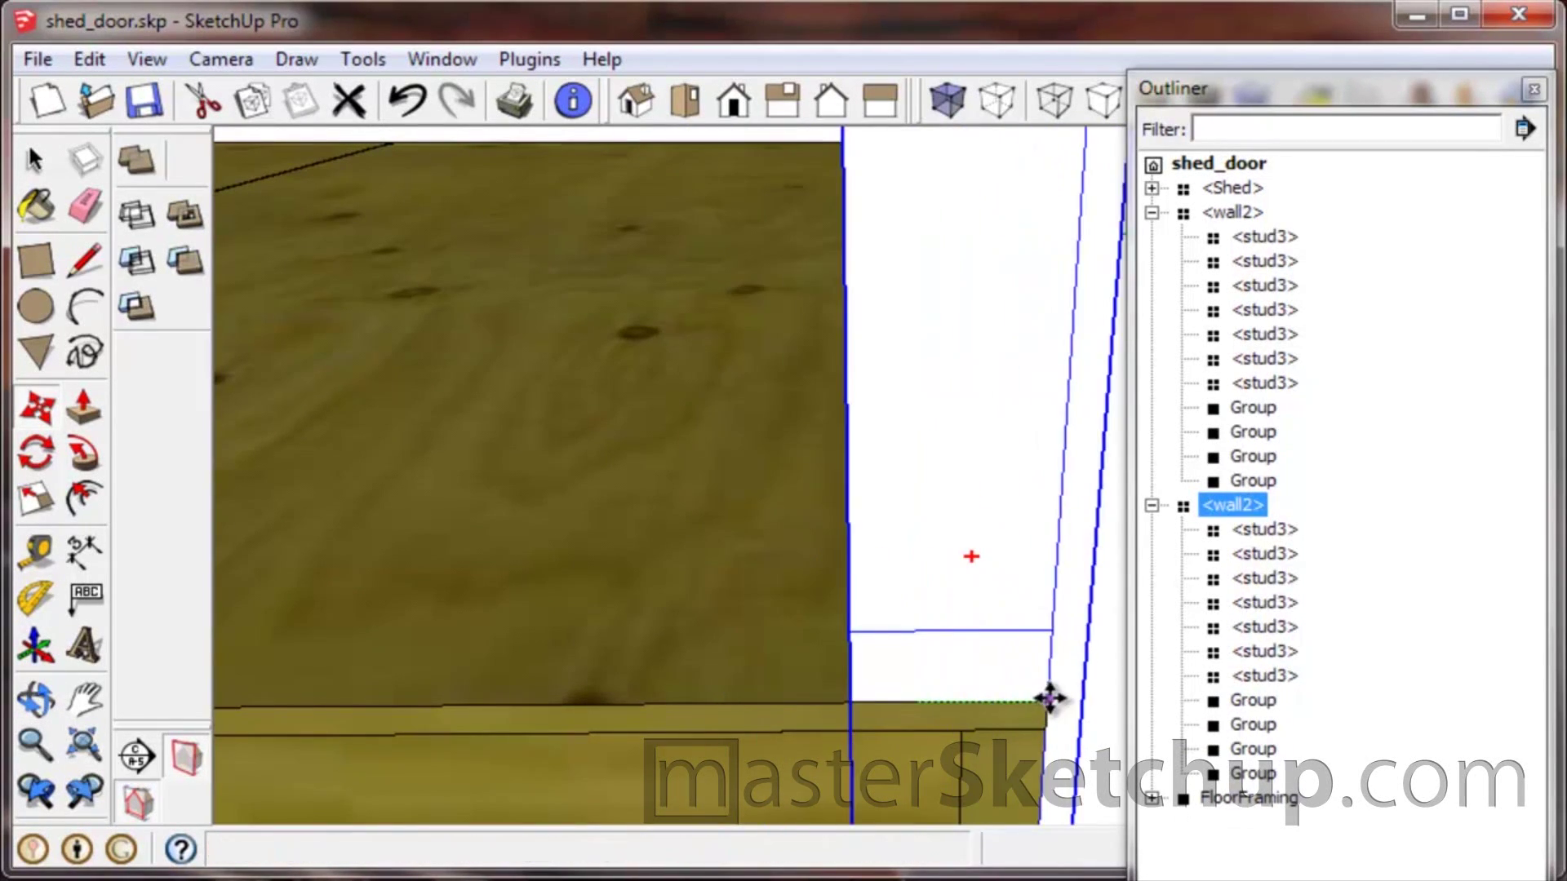
pyautogui.scroll(-10, 822, 745)
pyautogui.moveTo(777, 681); pyautogui.dragTo(840, 700, button='middle')
pyautogui.press('space')
pyautogui.click(1071, 592)
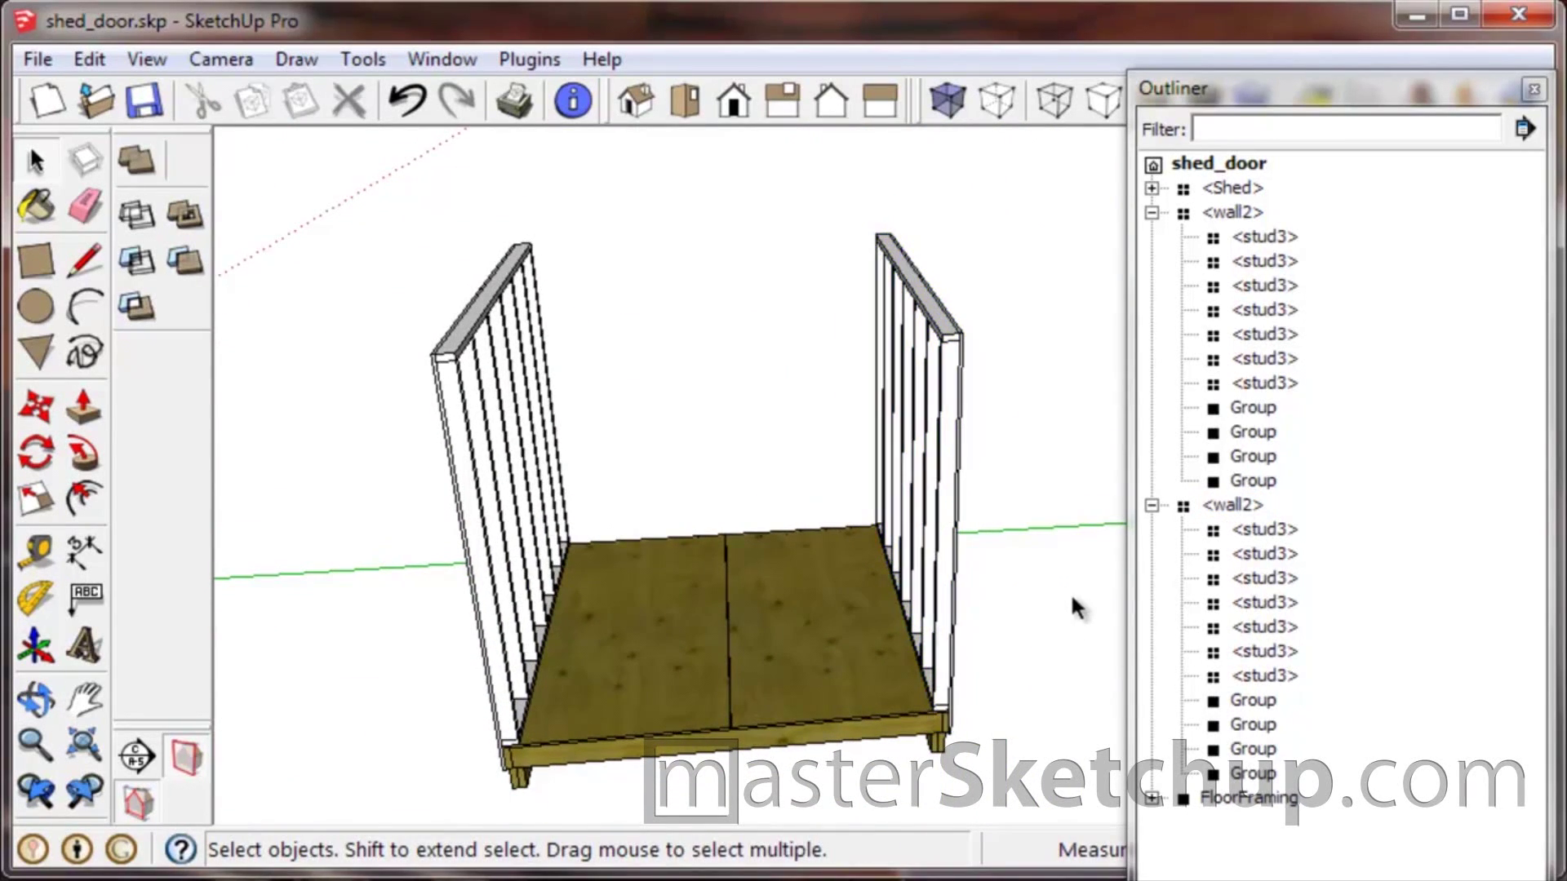
# Close the Outliner and examine the platform with its two walls beside the finished shed from several angles.
pyautogui.click(1217, 110)
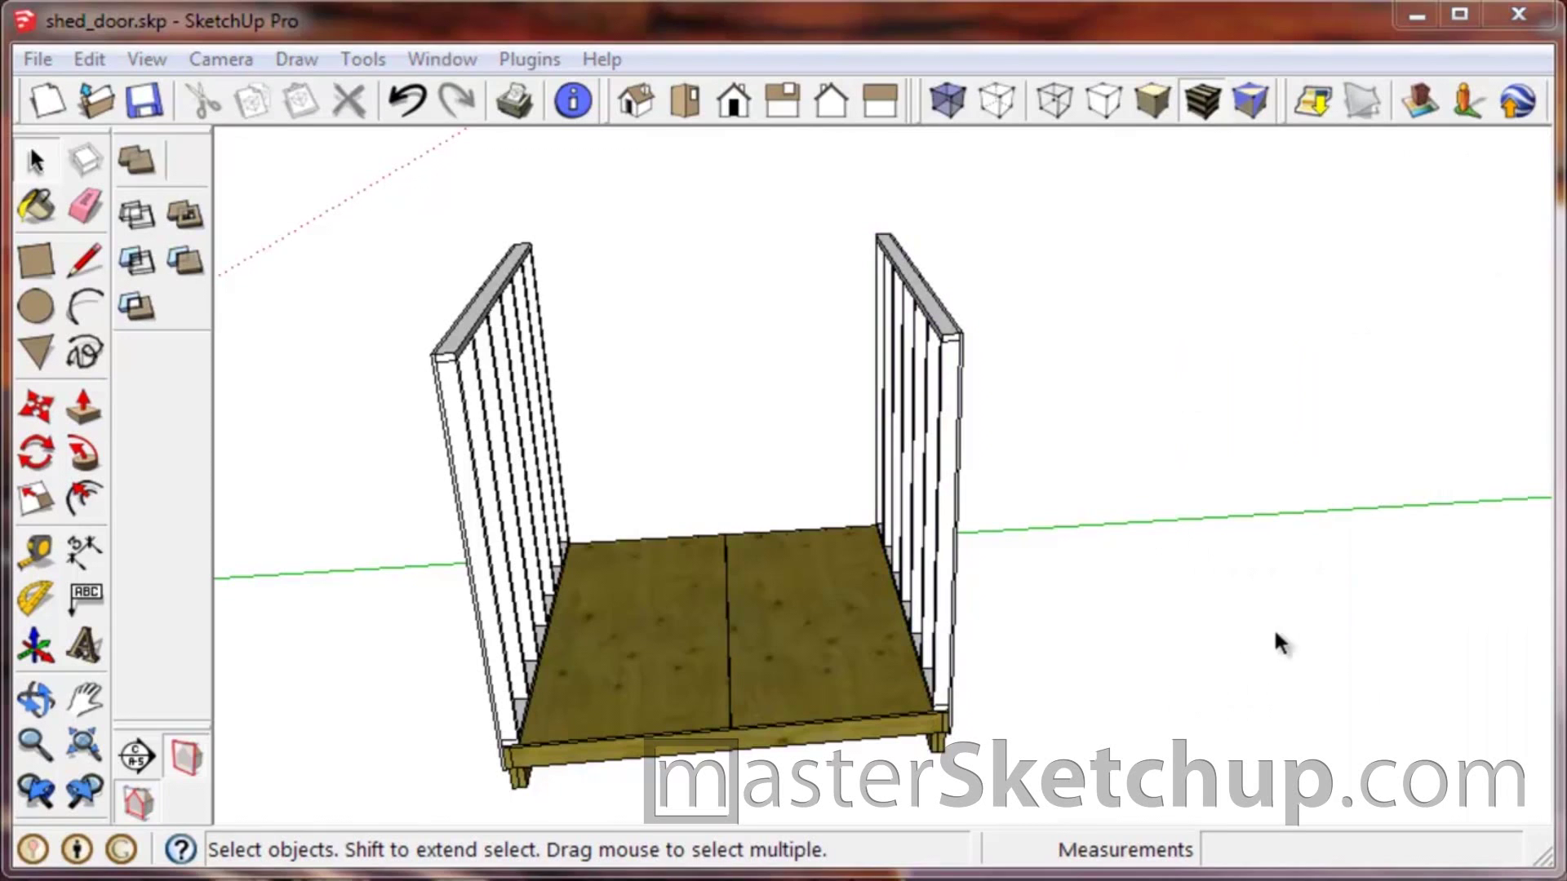
pyautogui.scroll(-3, 1290, 596)
pyautogui.scroll(-4, 1329, 552)
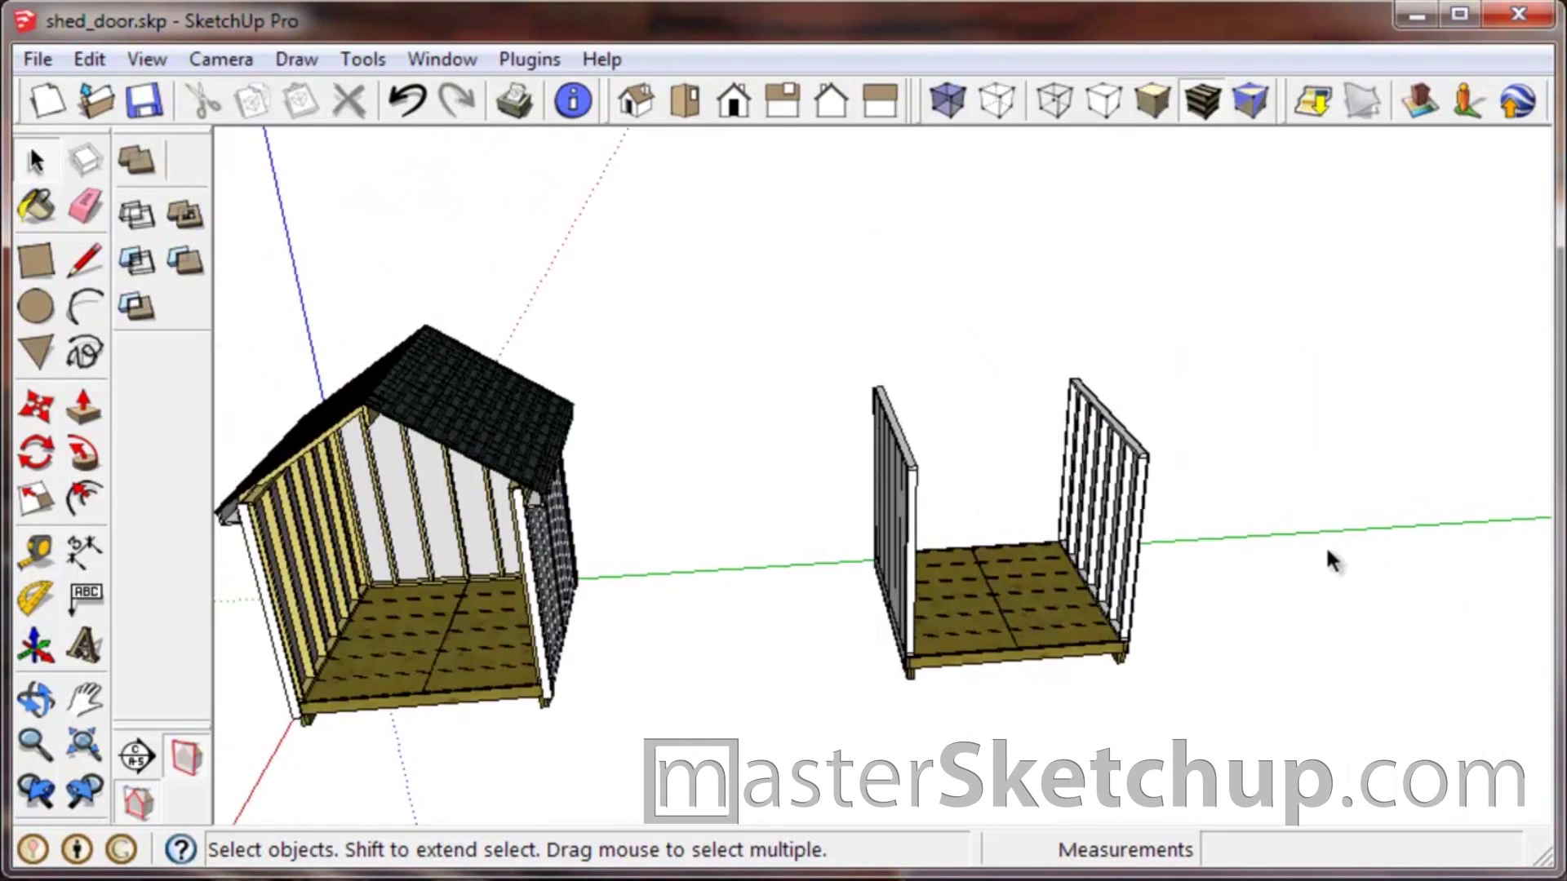
pyautogui.moveTo(782, 457); pyautogui.dragTo(732, 363, button='middle')
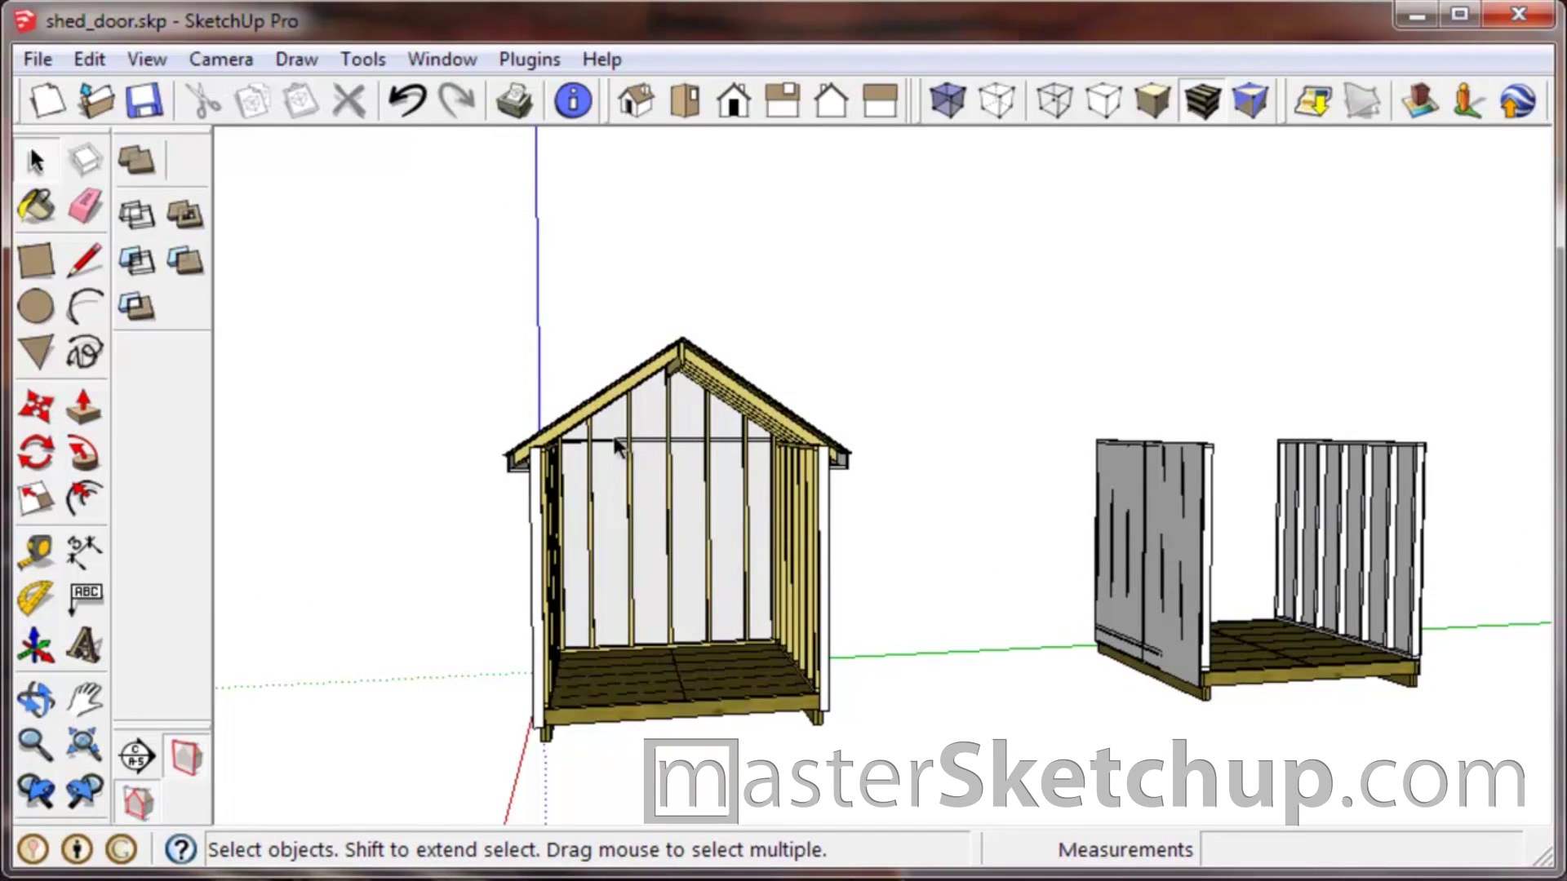
pyautogui.moveTo(767, 466); pyautogui.dragTo(808, 381, button='middle')
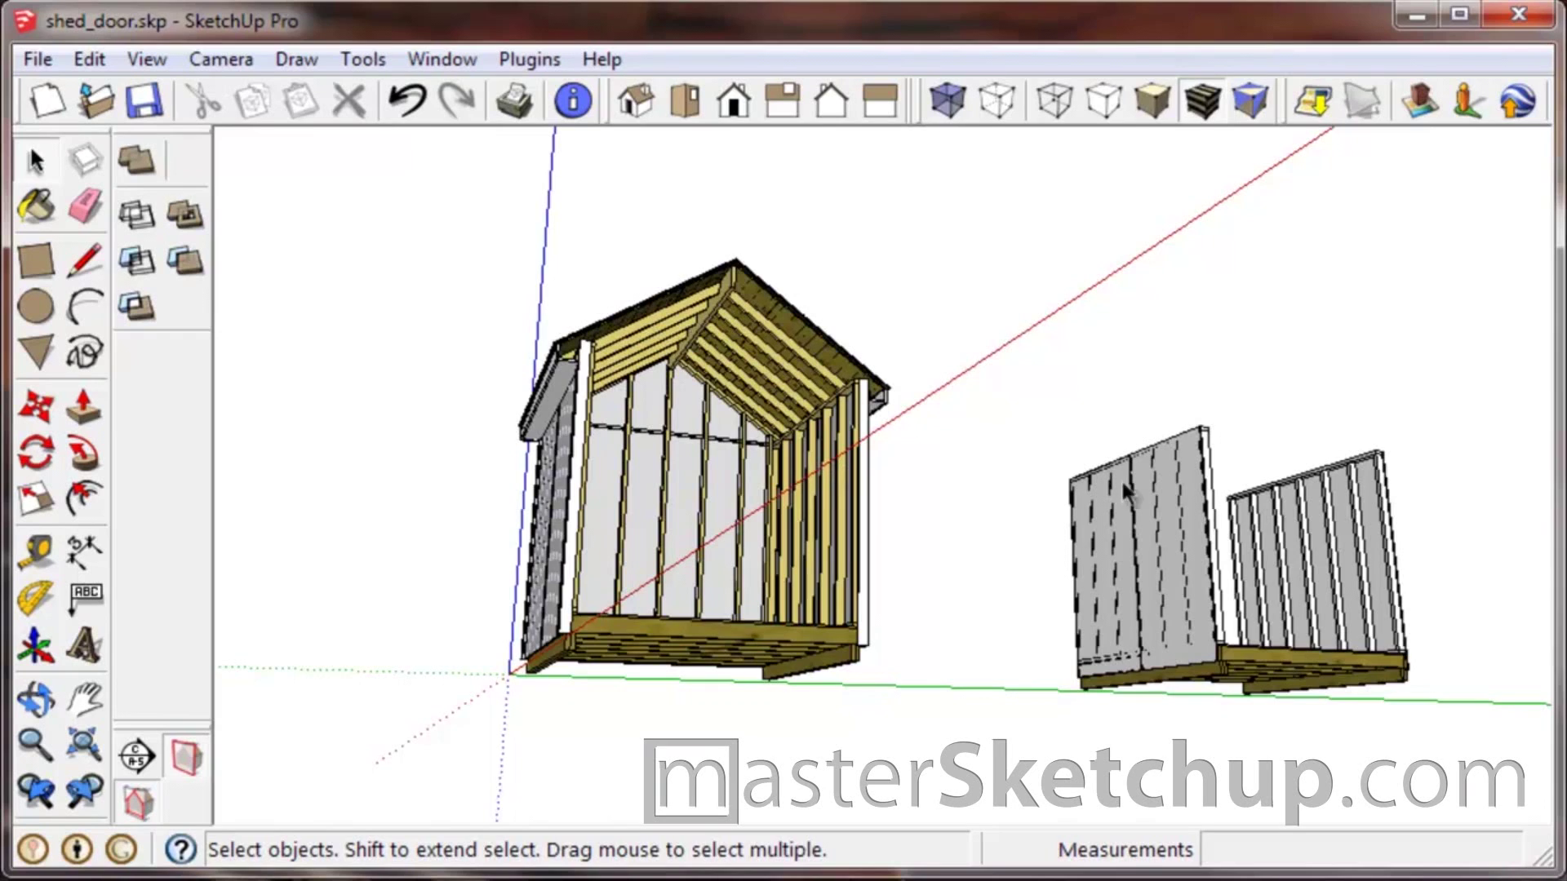
pyautogui.moveTo(1120, 478); pyautogui.dragTo(732, 676, button='middle')
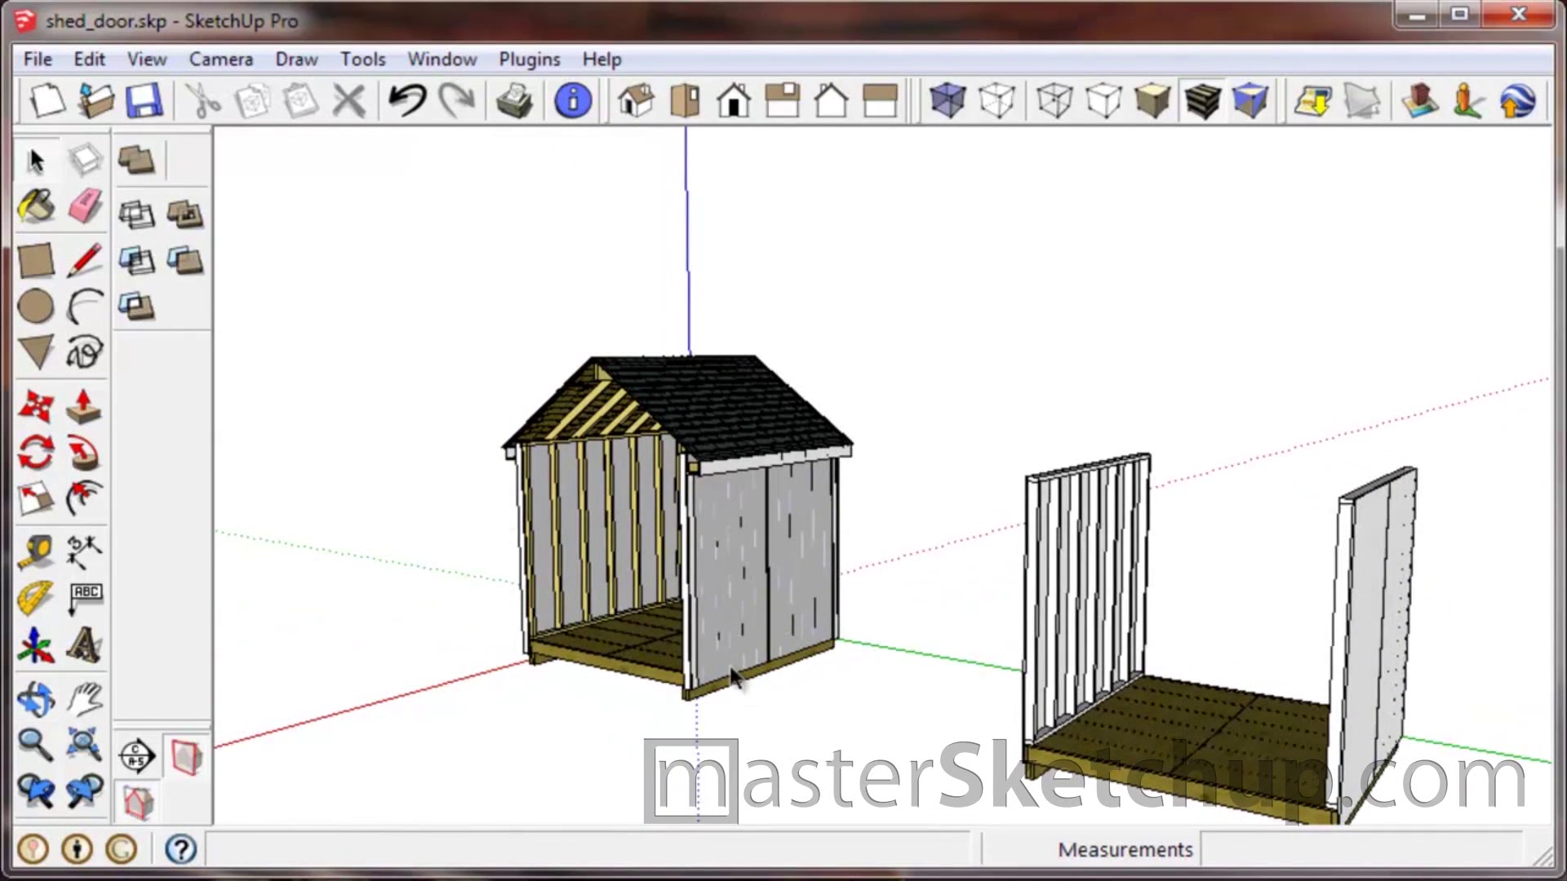